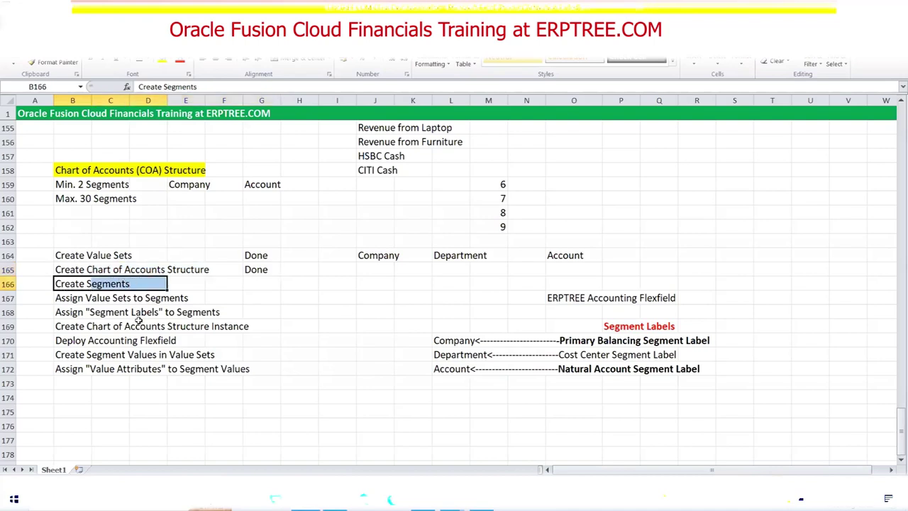
# Switch from the Excel COA checklist to the Oracle Fusion ERPTREE implementation project.
pyautogui.hotkey('alt', 'Tab')
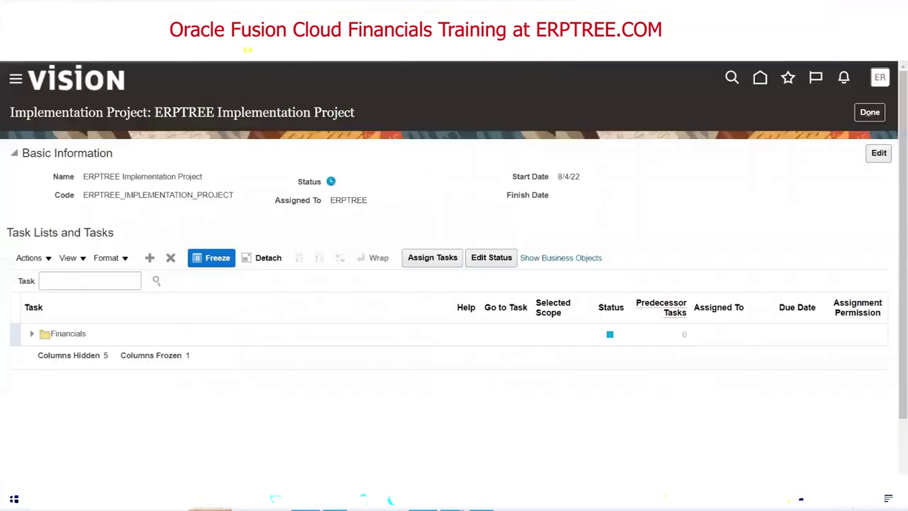
# Search the project tasks for 'Chart of accoun' and go to Manage Chart of Accounts Structures.
pyautogui.click(90, 281)
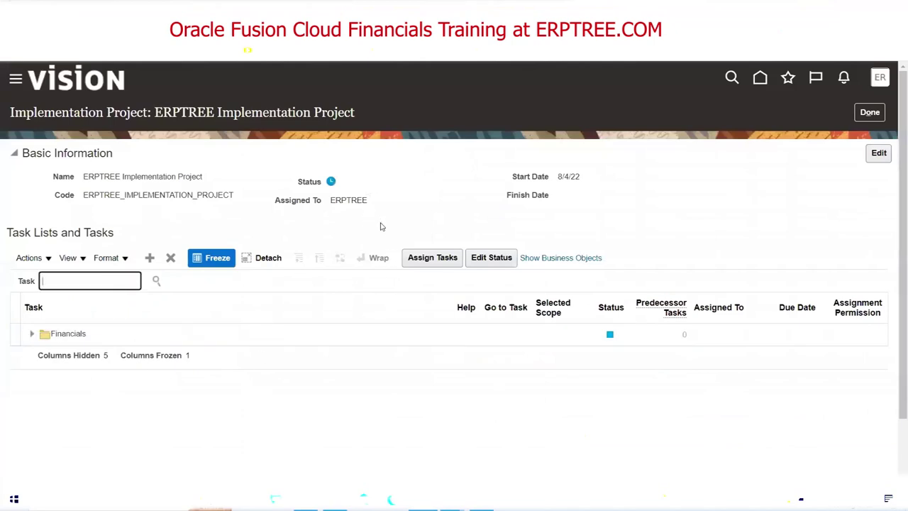
pyautogui.write('Chart of accounts str')
pyautogui.press('Return')
pyautogui.moveTo(158, 302); pyautogui.dragTo(227, 303)
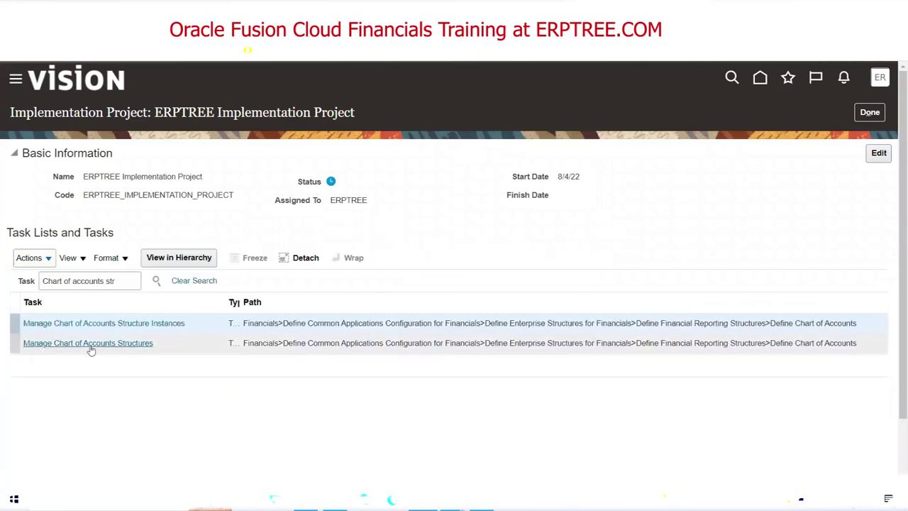
pyautogui.click(138, 343)
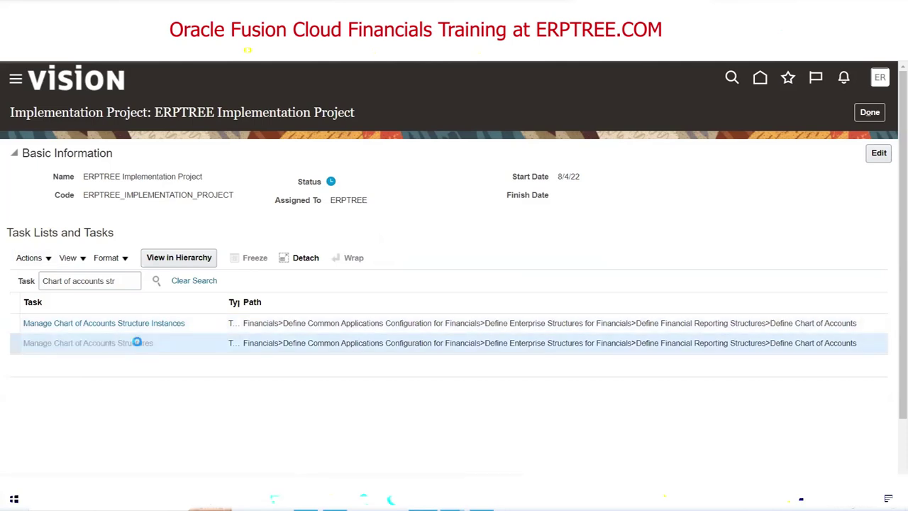
pyautogui.scroll(-2, 378, 213)
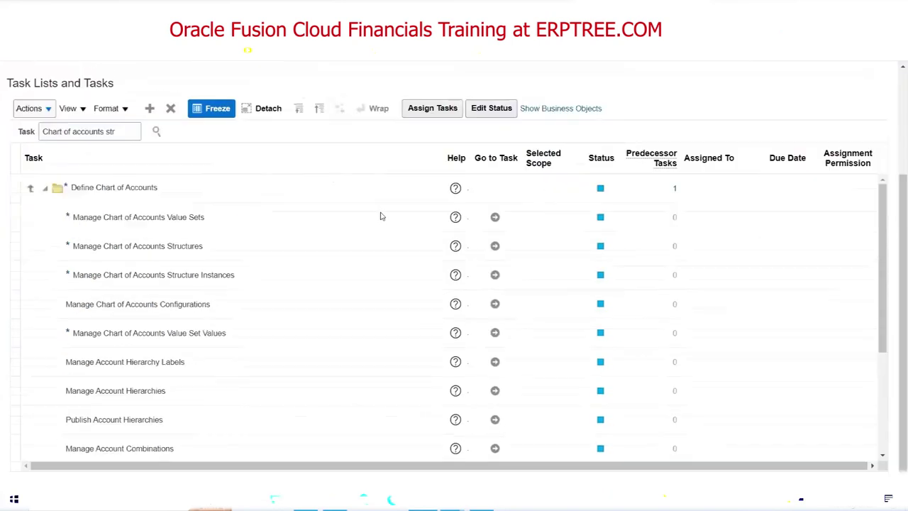
pyautogui.click(182, 206)
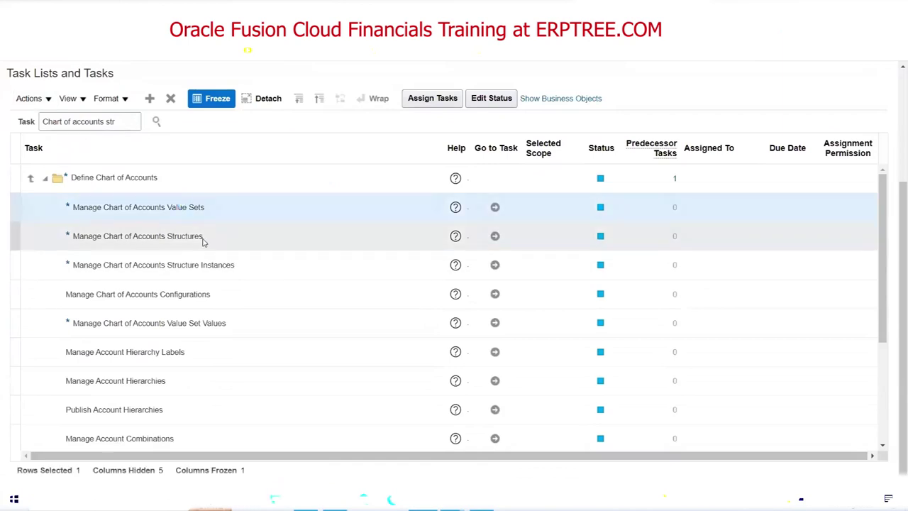
pyautogui.click(185, 236)
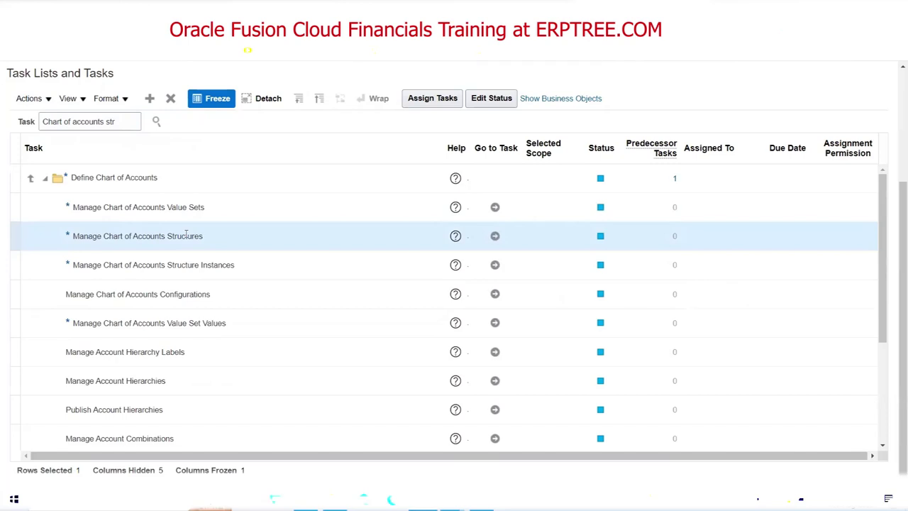
pyautogui.click(494, 235)
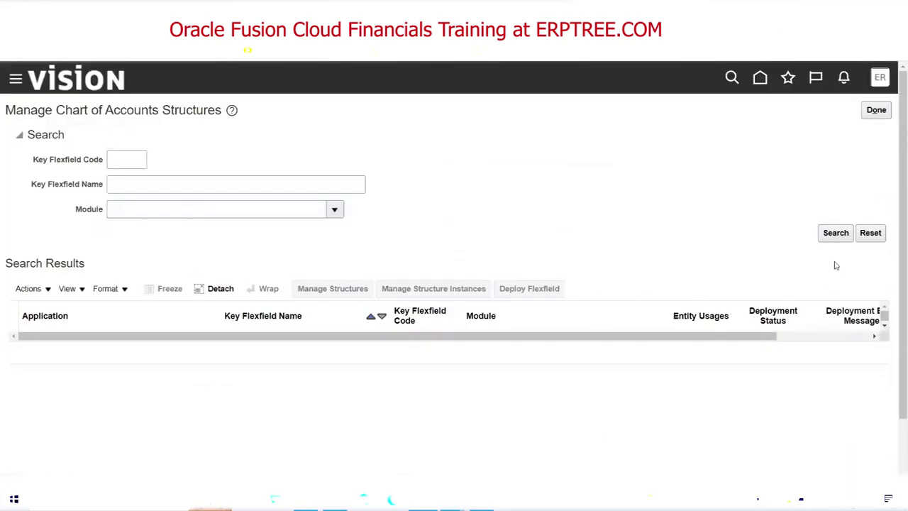
# Open the Accounting Flexfield's structures and enter ERPTREE as the structure code.
pyautogui.click(835, 235)
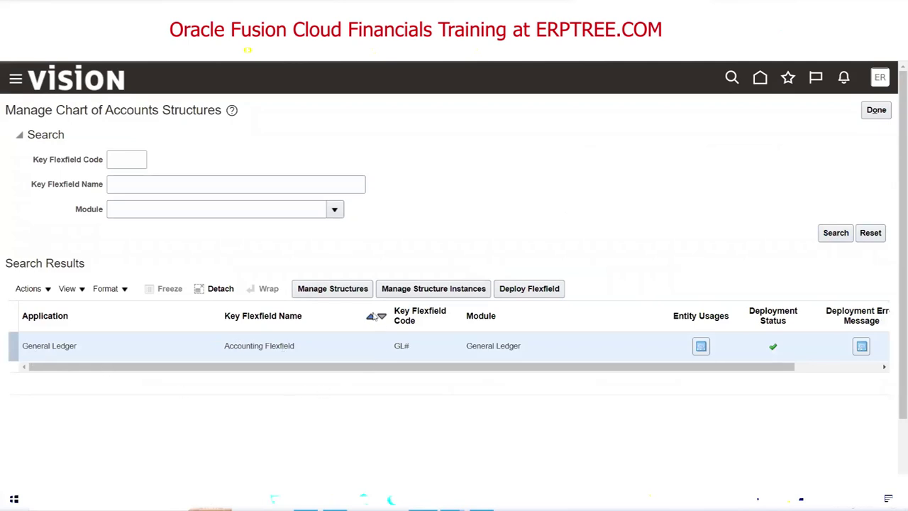
pyautogui.click(324, 292)
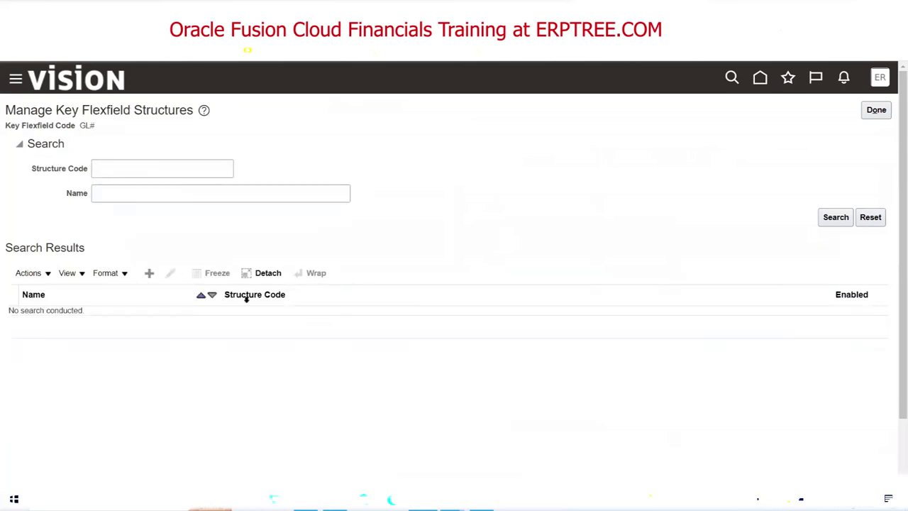
pyautogui.click(166, 175)
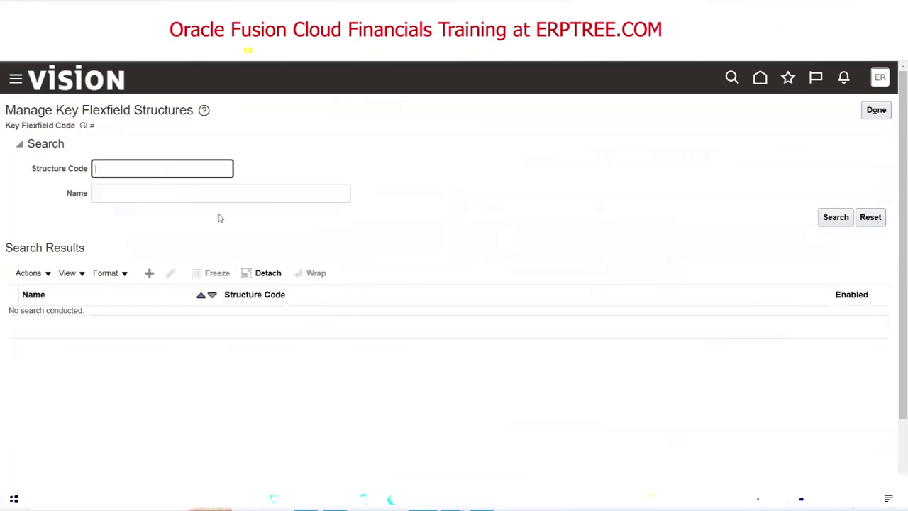
pyautogui.write('ERPTREE')
# Switch to the Excel COA checklist and locate the ERPTREE Accounting Flexfield entry.
pyautogui.hotkey('alt', 'Tab')
pyautogui.scroll(2, 445, 369)
pyautogui.scroll(-3, 444, 363)
pyautogui.scroll(-3, 444, 363)
pyautogui.moveTo(567, 213); pyautogui.dragTo(660, 214)
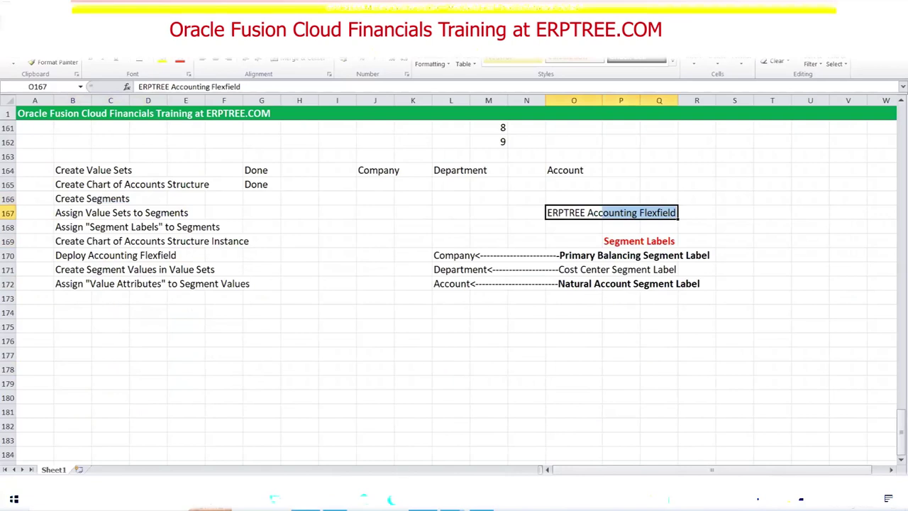
# Return to Oracle Fusion and run the search for structure code ERPTREE.
pyautogui.hotkey('alt', 'Tab')
pyautogui.click(836, 217)
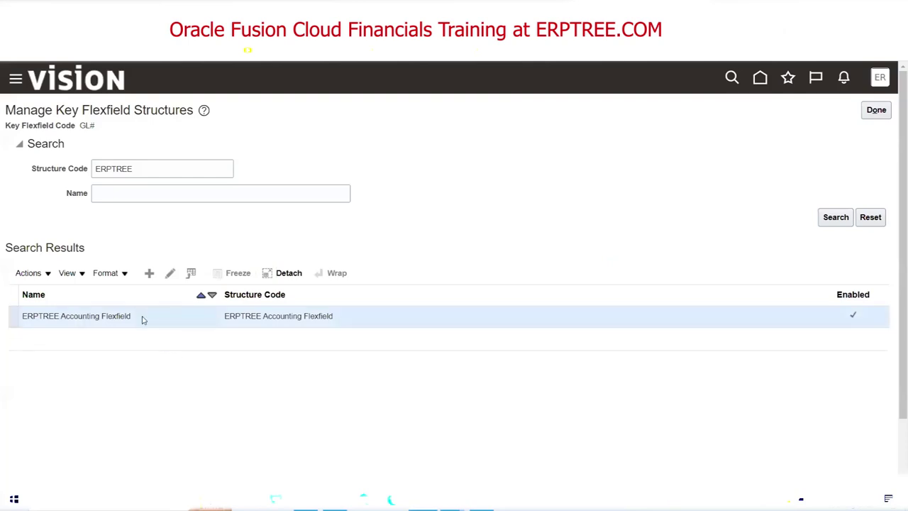
# Edit the ERPTREE Accounting Flexfield structure and add a new segment to it.
pyautogui.click(170, 272)
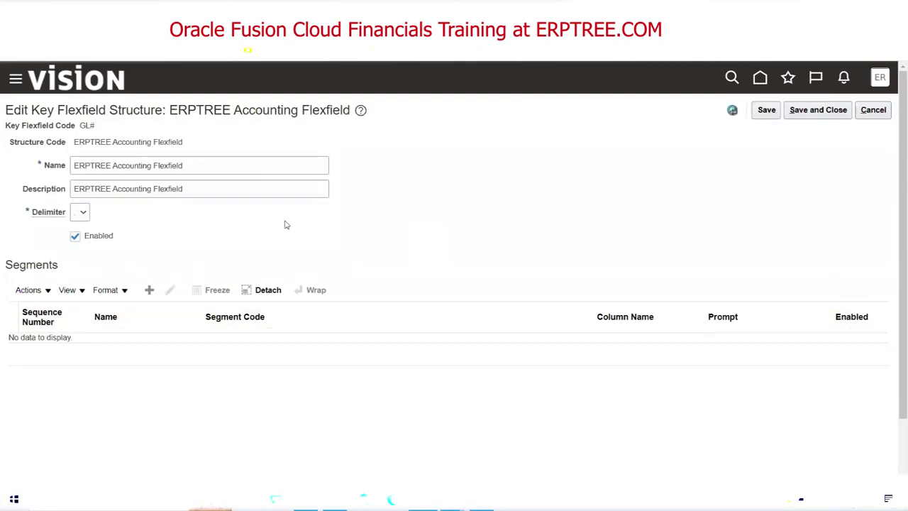
pyautogui.doubleClick(38, 263)
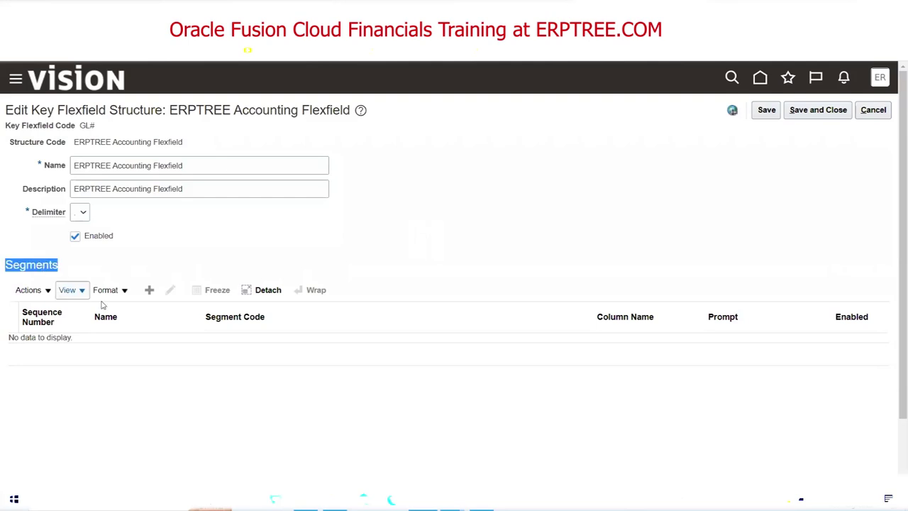
pyautogui.click(232, 260)
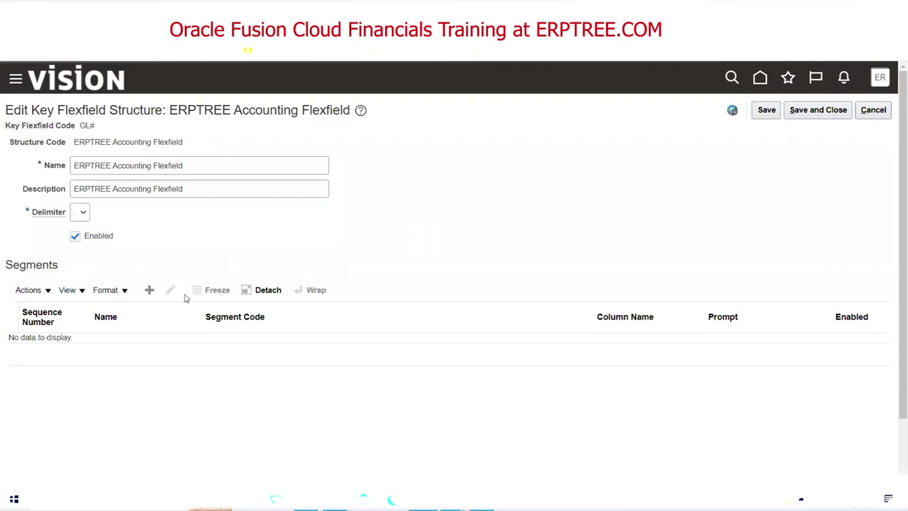
pyautogui.click(150, 291)
# Enter Company as segment code, name, description and prompt, keeping sequence 1.
pyautogui.click(133, 177)
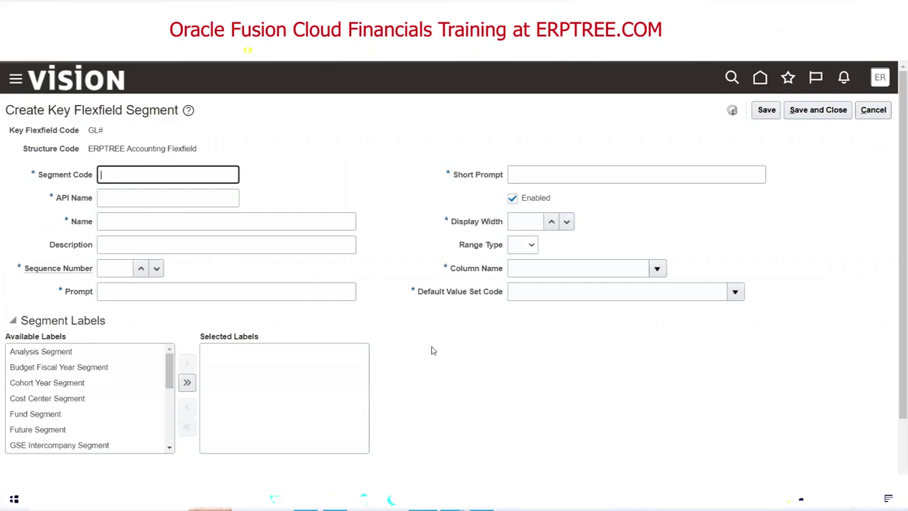
pyautogui.write('Company')
pyautogui.press('Tab')
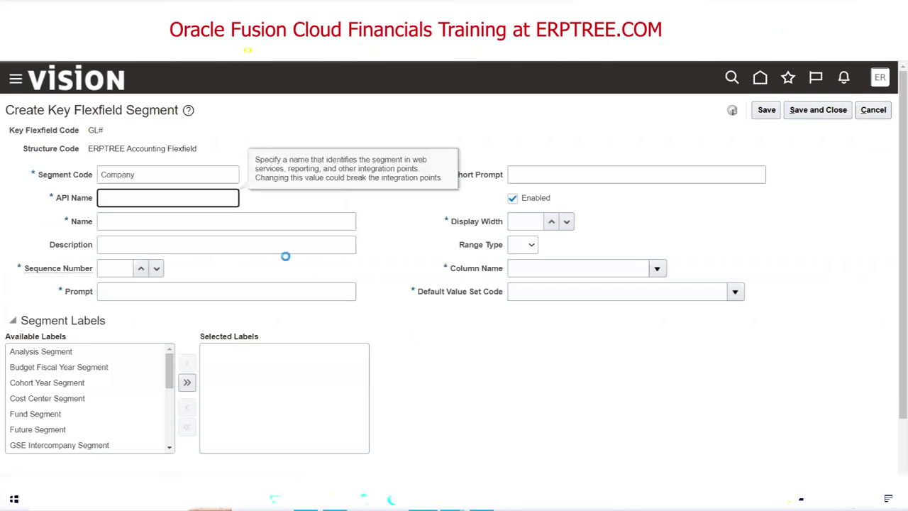
pyautogui.click(152, 174)
pyautogui.doubleClick(153, 175)
pyautogui.hotkey('ctrl', 'c')
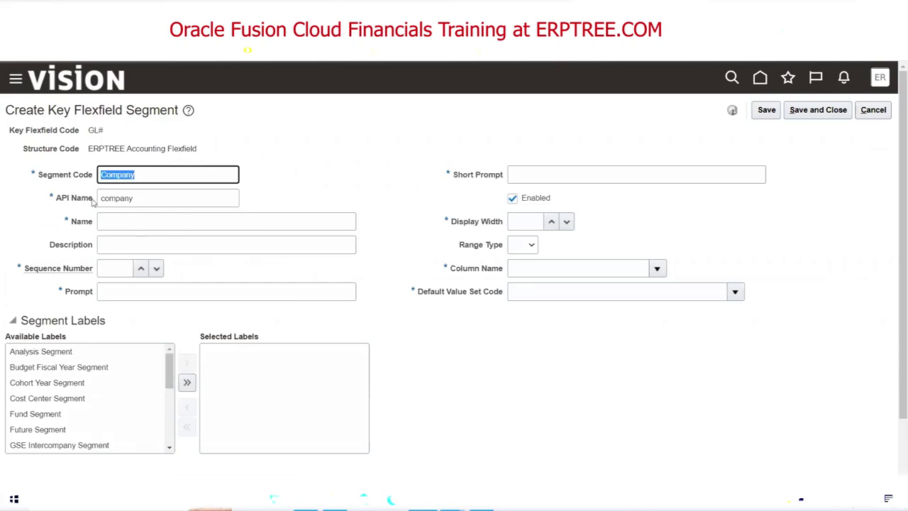
pyautogui.click(144, 222)
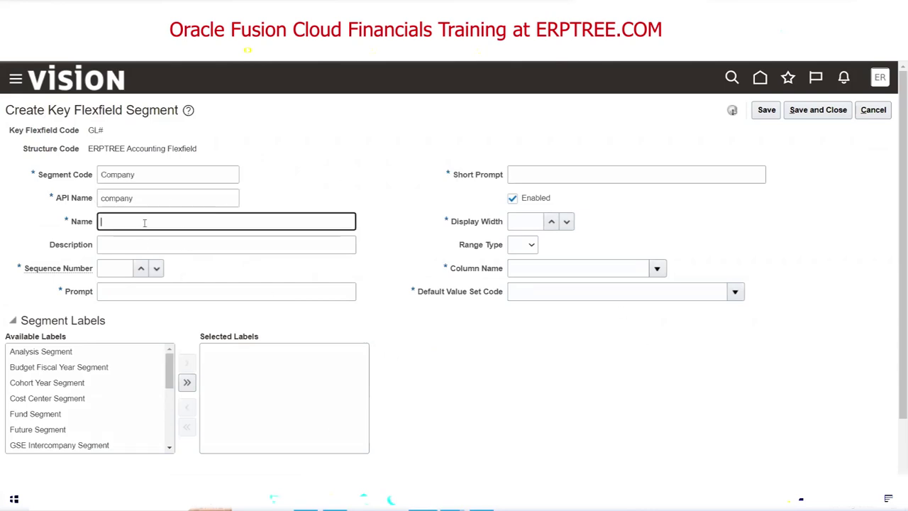
pyautogui.hotkey('ctrl', 'v')
pyautogui.press('Tab')
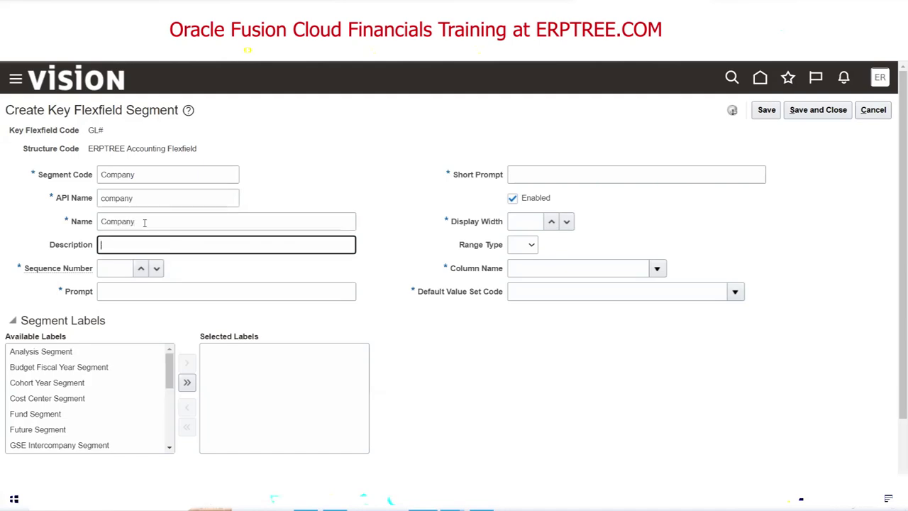
pyautogui.hotkey('ctrl', 'v')
pyautogui.press('Tab')
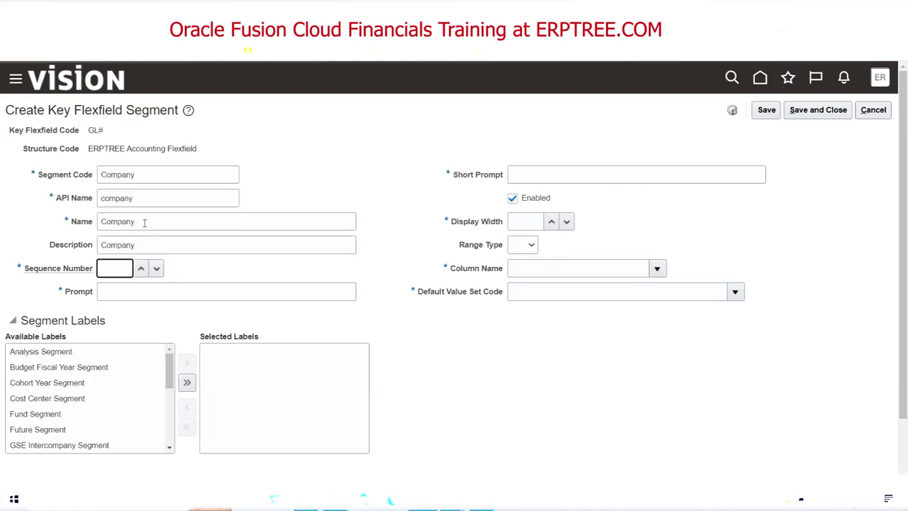
pyautogui.press('Tab')
pyautogui.hotkey('ctrl', 'v')
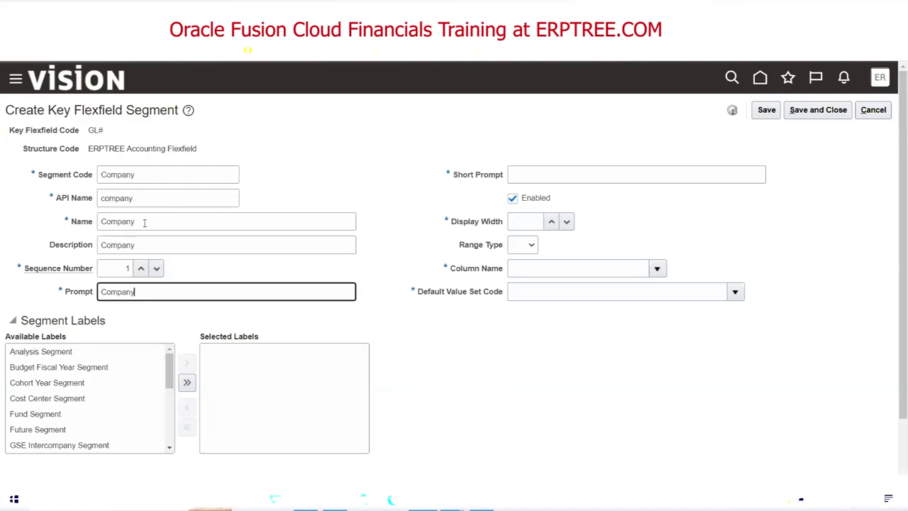
# Set short prompt COMP, display width 30 and column SEGMENT1 for the Company segment.
pyautogui.click(566, 173)
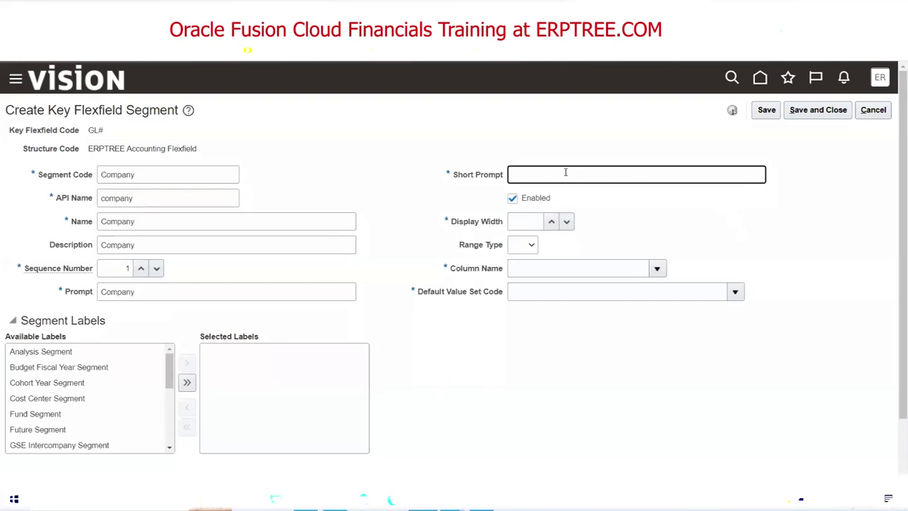
pyautogui.write('COMP')
pyautogui.click(520, 224)
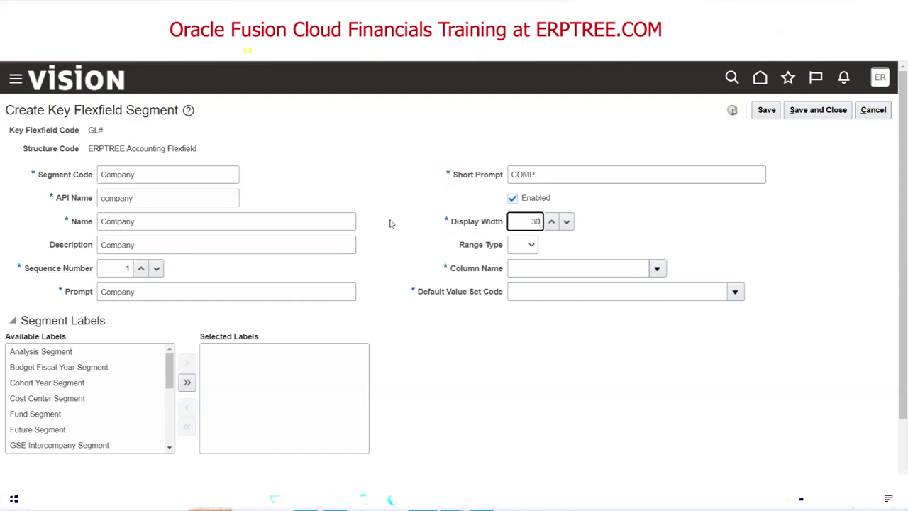
pyautogui.click(653, 273)
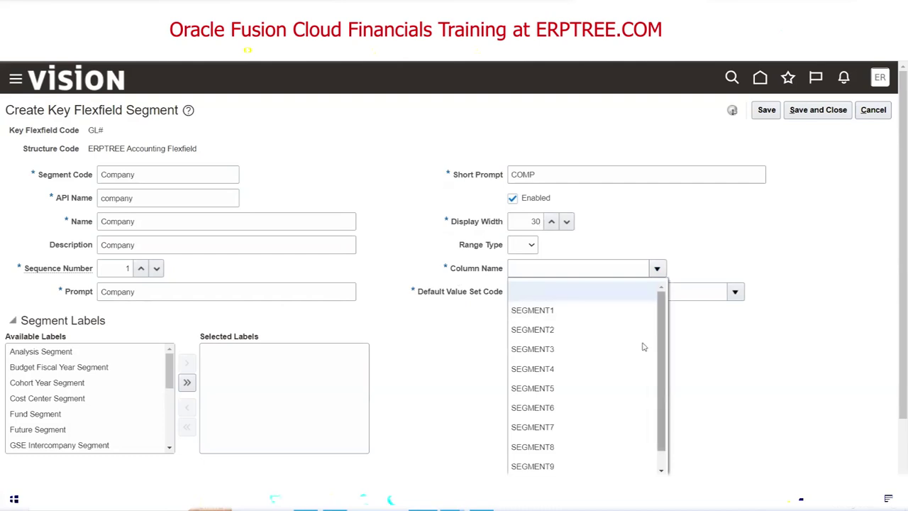
pyautogui.click(565, 310)
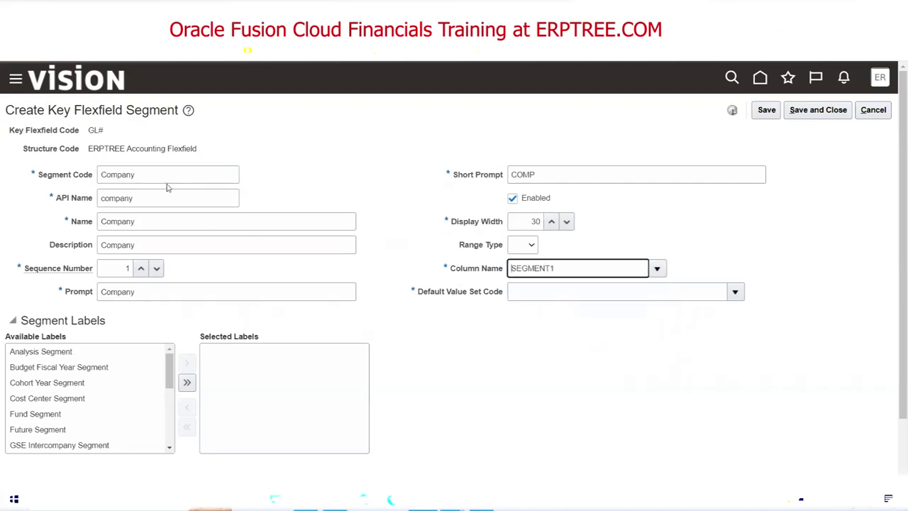
pyautogui.click(736, 293)
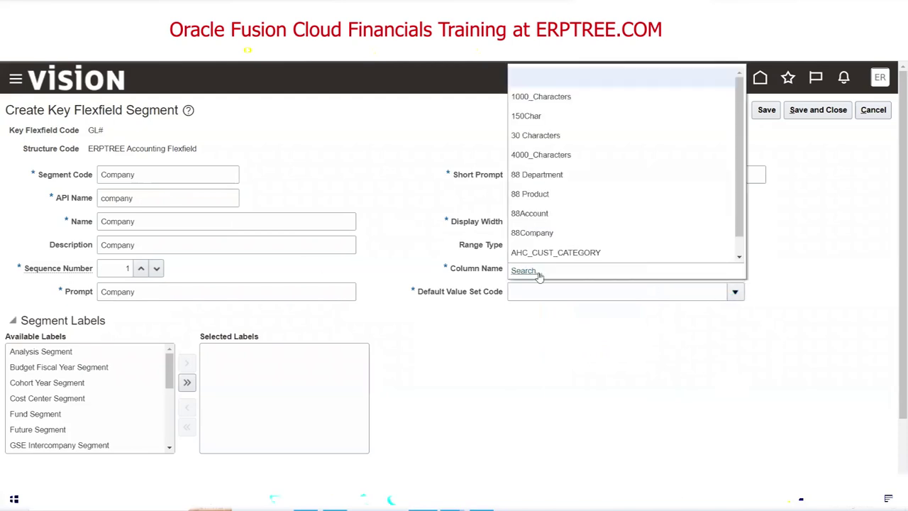
# Search value sets for 'ERPTREE Com' and choose ERPTREE Company as the default value set.
pyautogui.click(530, 271)
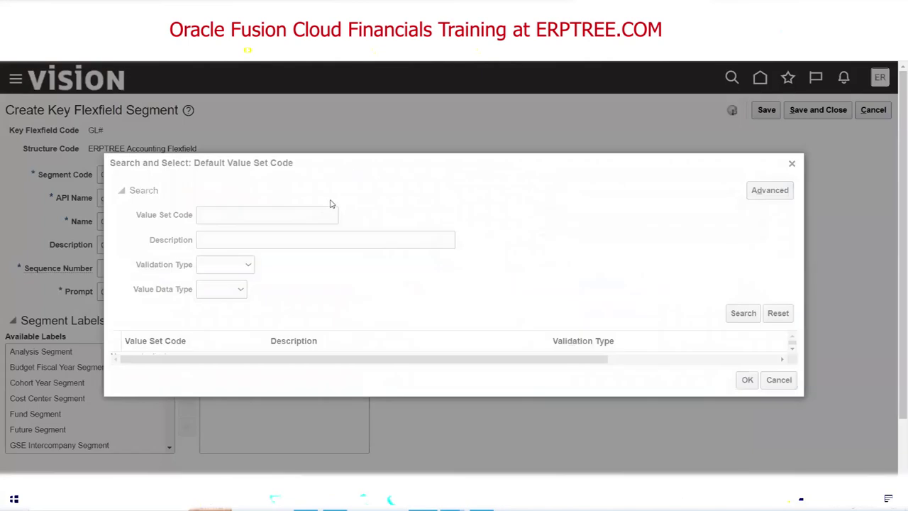
pyautogui.click(286, 215)
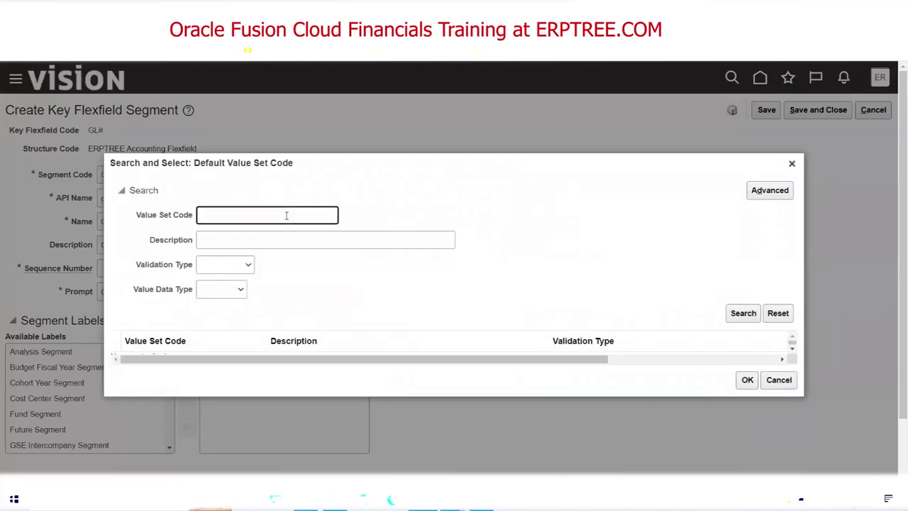
pyautogui.write('ERPTREE Com')
pyautogui.click(742, 316)
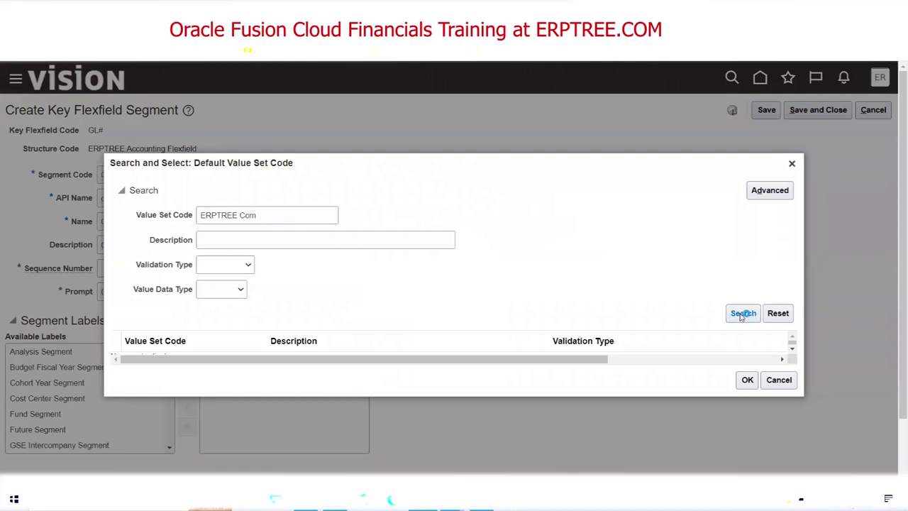
pyautogui.click(201, 352)
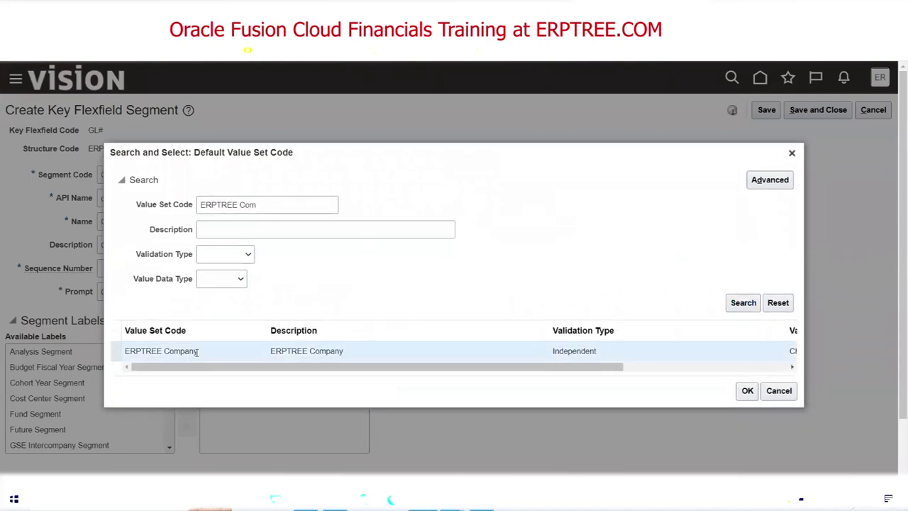
pyautogui.click(747, 393)
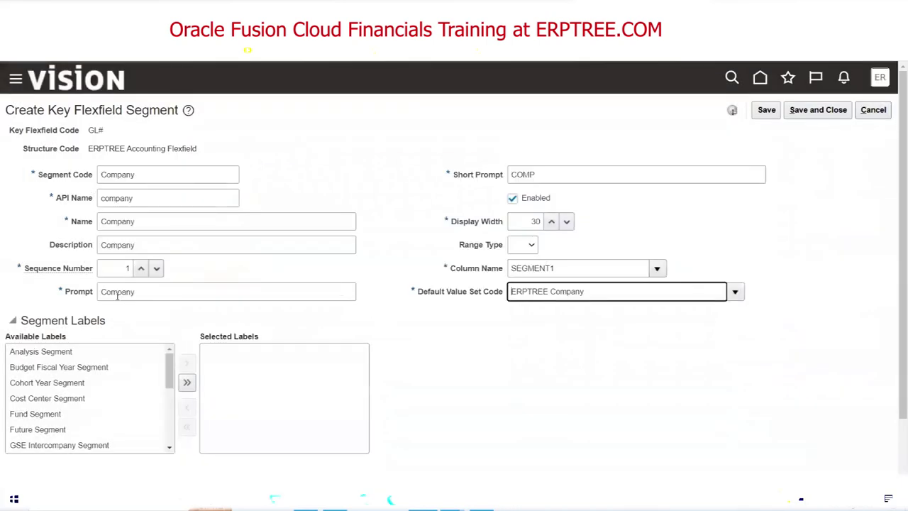
pyautogui.hotkey('alt', 'Tab')
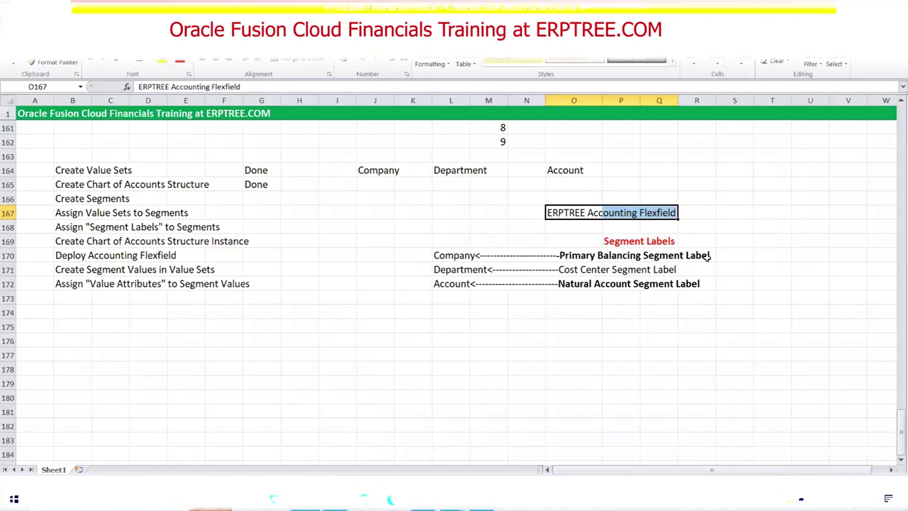
pyautogui.hotkey('alt', 'Tab')
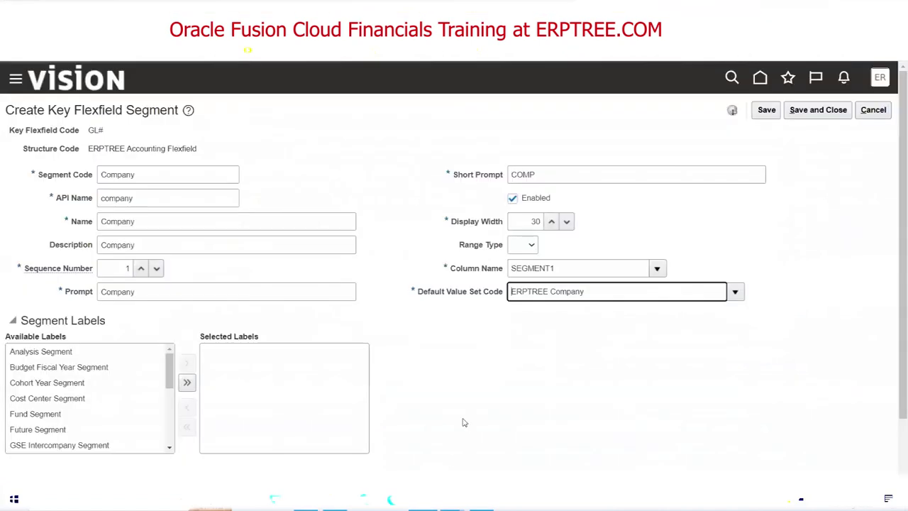
# Assign the Primary Balancing Segment label to the Company segment and save it.
pyautogui.moveTo(169, 378); pyautogui.dragTo(126, 431)
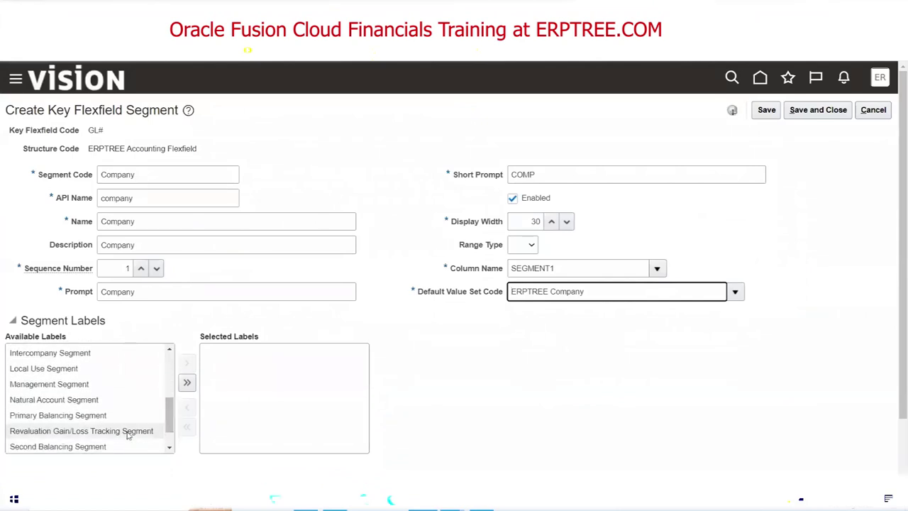
pyautogui.click(61, 415)
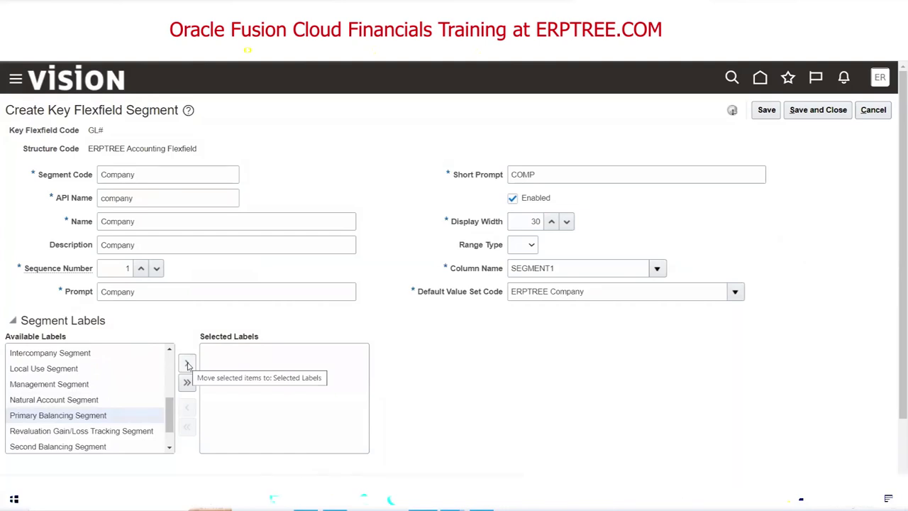
pyautogui.doubleClick(84, 416)
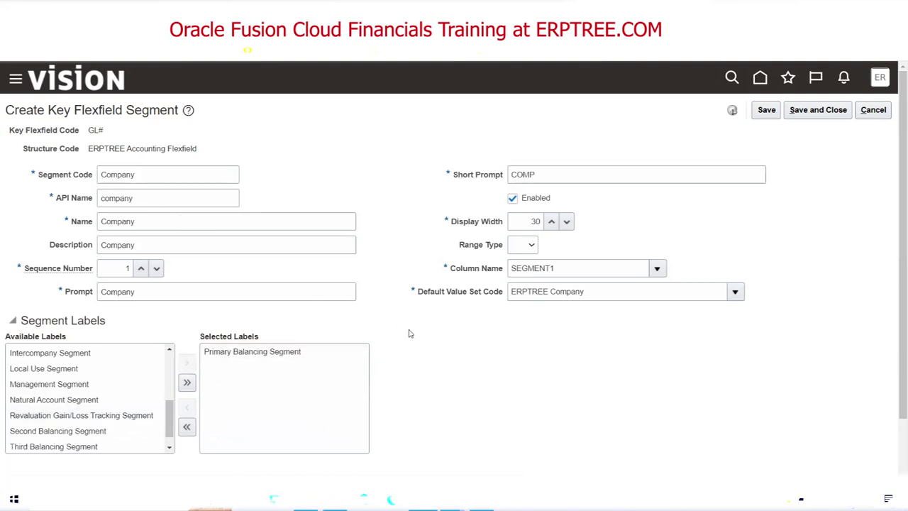
pyautogui.click(800, 115)
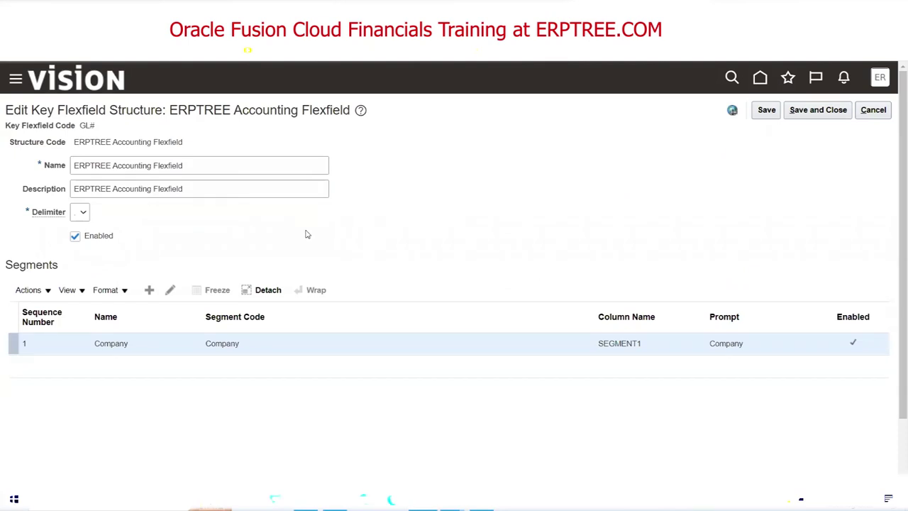
pyautogui.click(149, 289)
# Enter Department as segment code, name, description and prompt, with sequence 2.
pyautogui.click(153, 178)
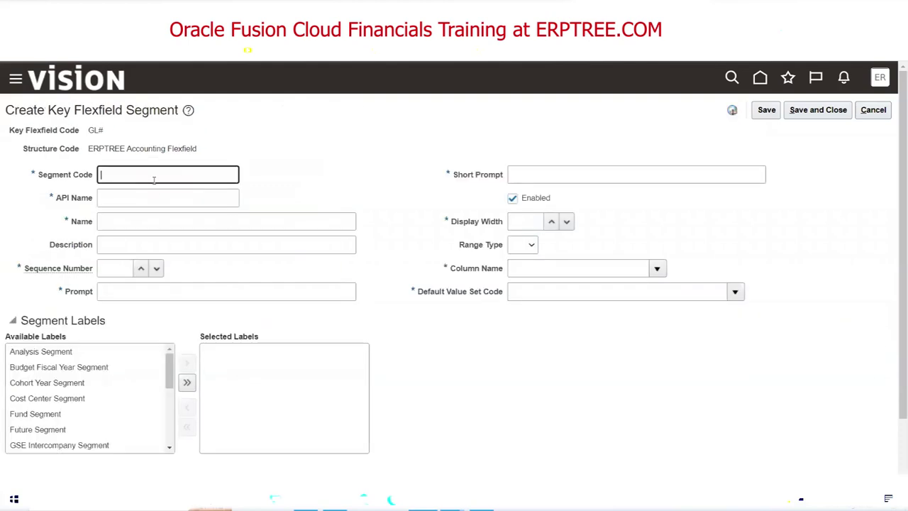
pyautogui.write('Department')
pyautogui.moveTo(166, 176); pyautogui.dragTo(66, 183)
pyautogui.hotkey('ctrl', 'c')
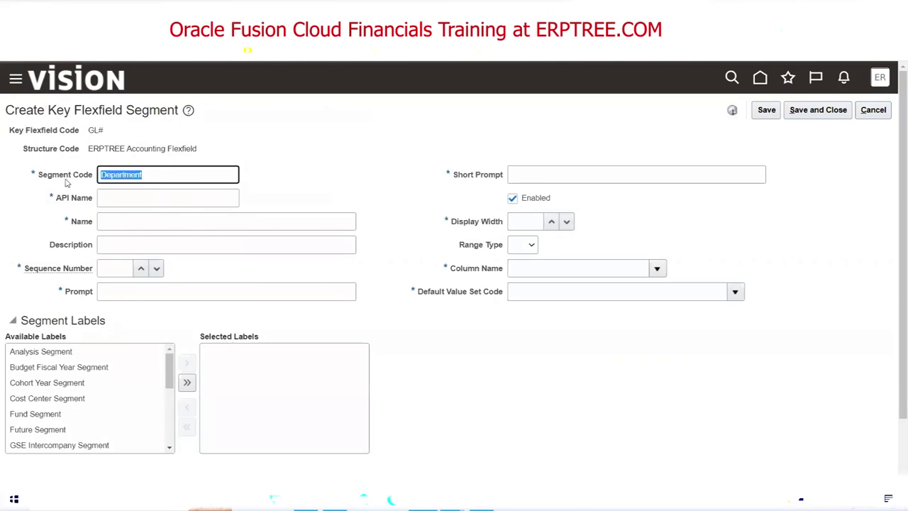
pyautogui.click(307, 152)
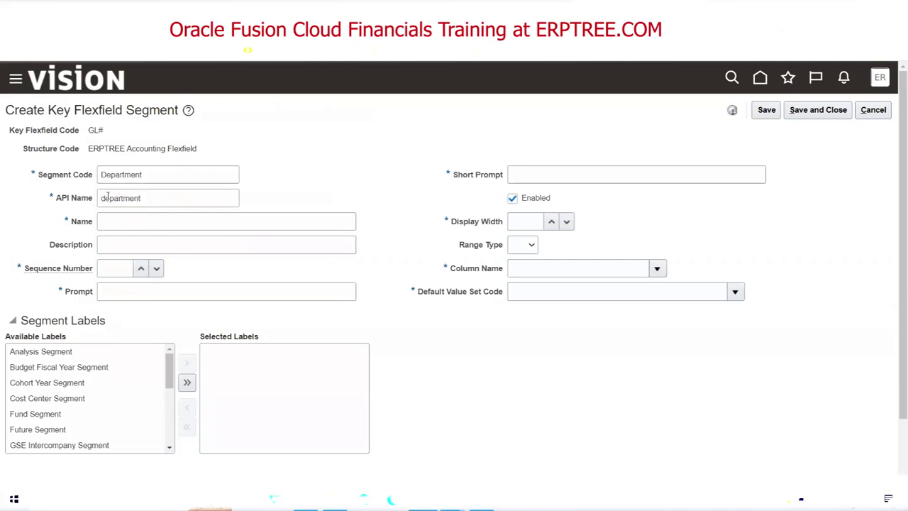
pyautogui.click(128, 225)
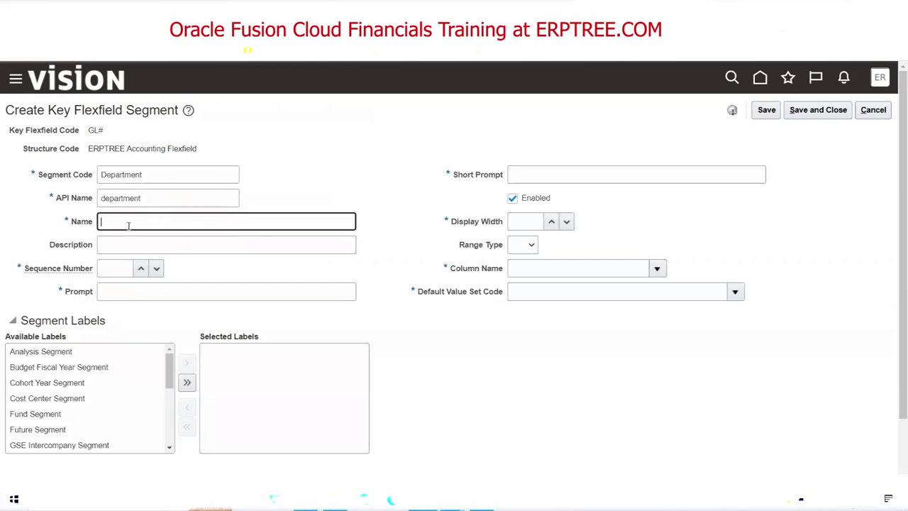
pyautogui.write('Department')
pyautogui.press('Tab')
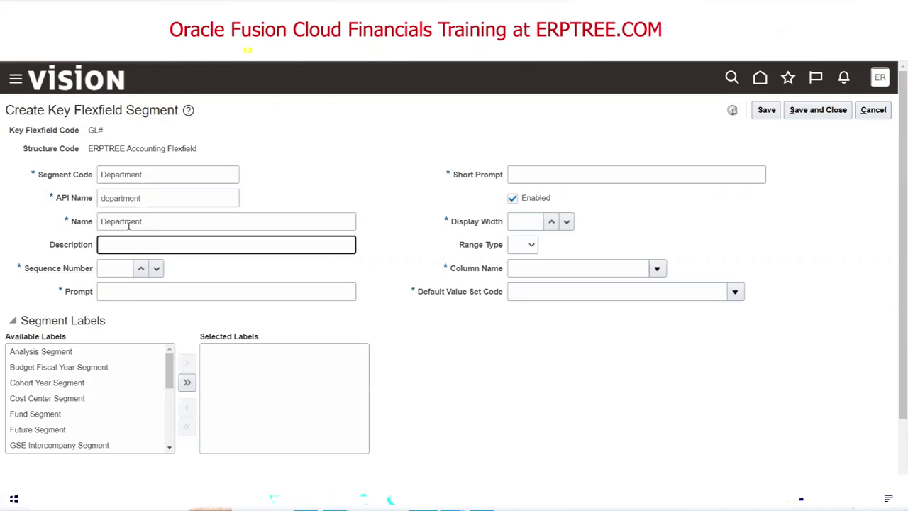
pyautogui.write('Department')
pyautogui.press('Tab')
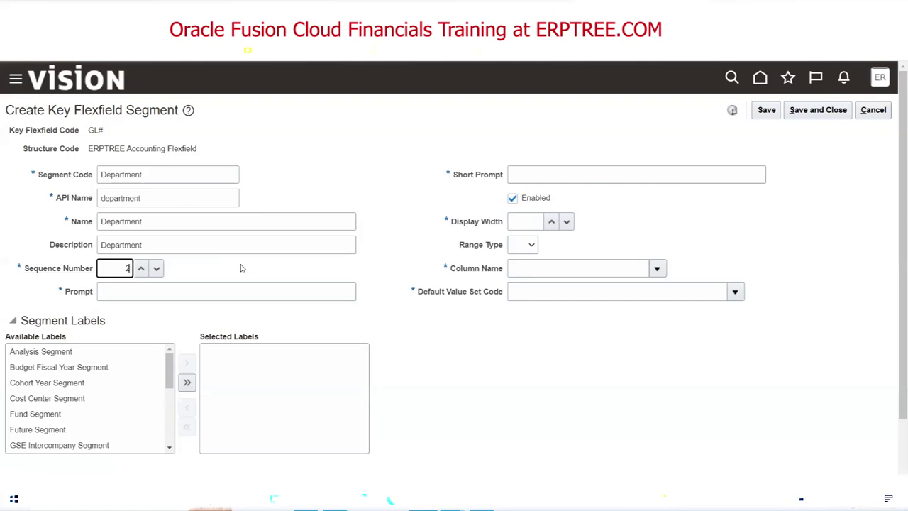
pyautogui.click(192, 290)
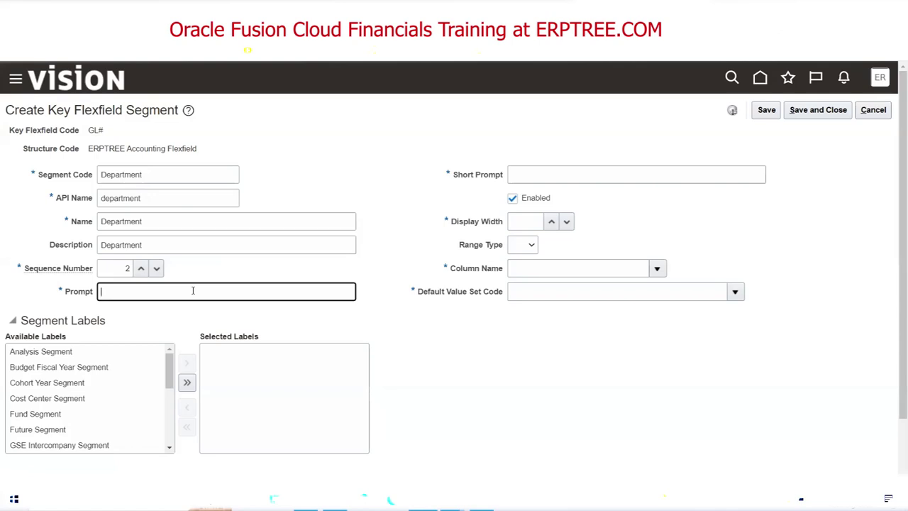
pyautogui.hotkey('ctrl', 'v')
# Set short prompt DEPT, display width 30 and column SEGMENT2 for the Department segment.
pyautogui.click(568, 177)
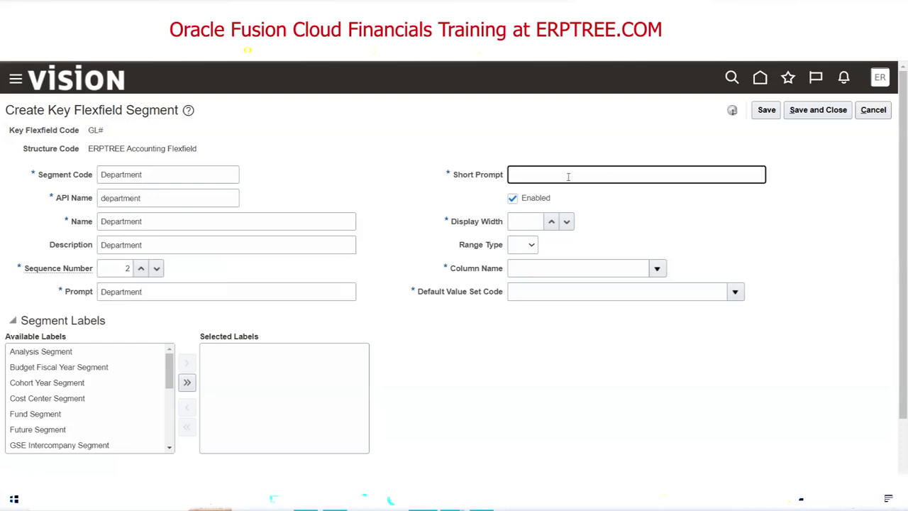
pyautogui.write('DEPT')
pyautogui.click(517, 224)
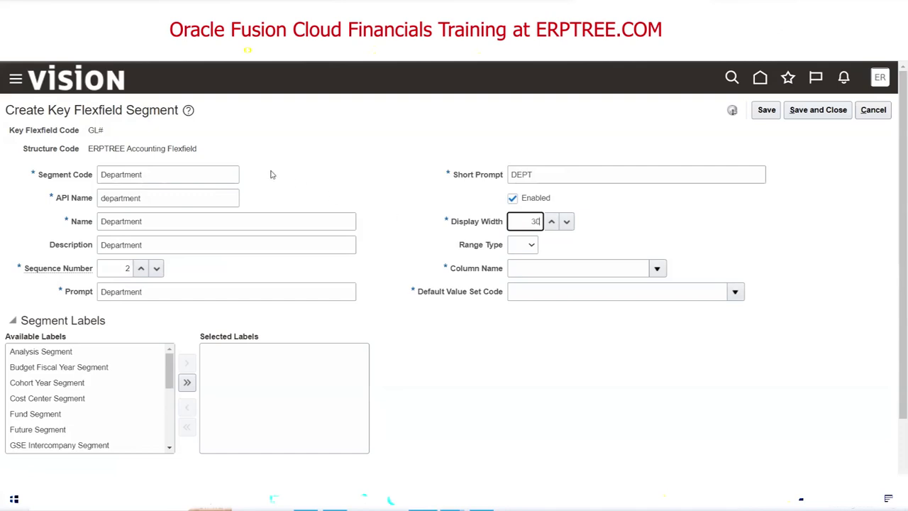
pyautogui.click(657, 270)
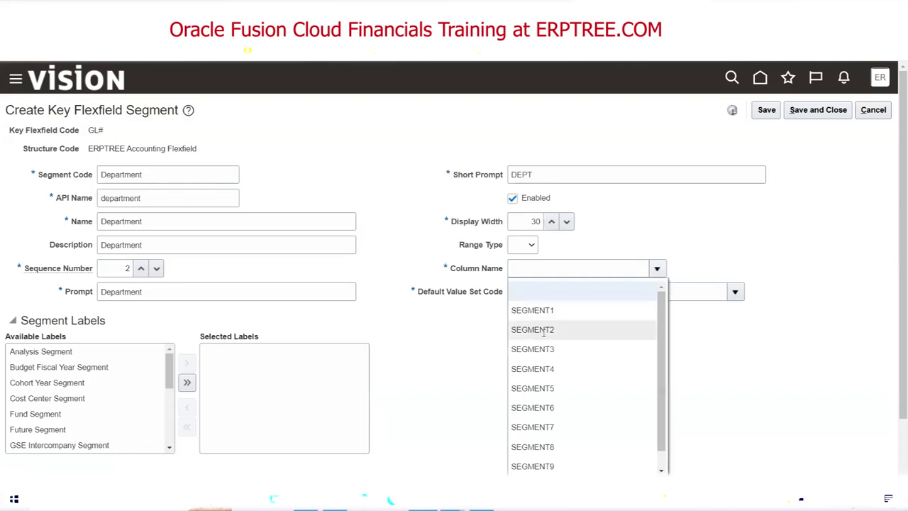
pyautogui.click(544, 331)
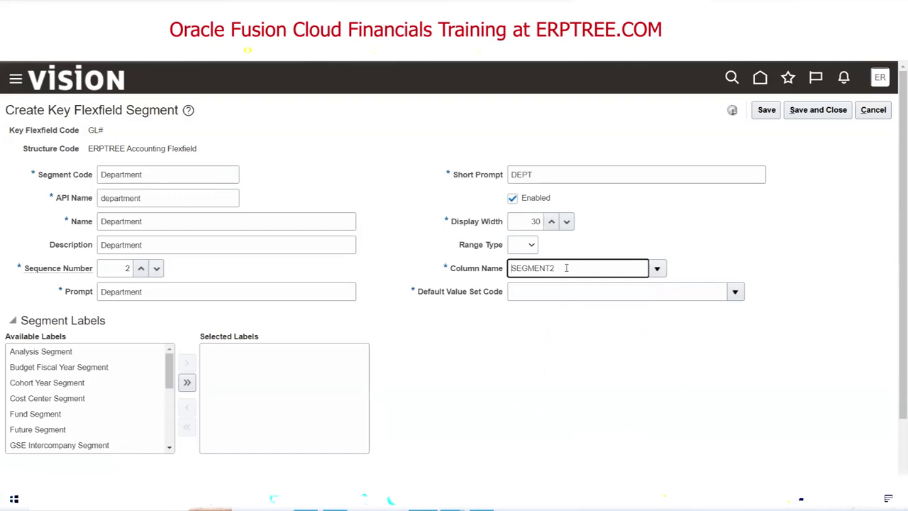
pyautogui.click(736, 293)
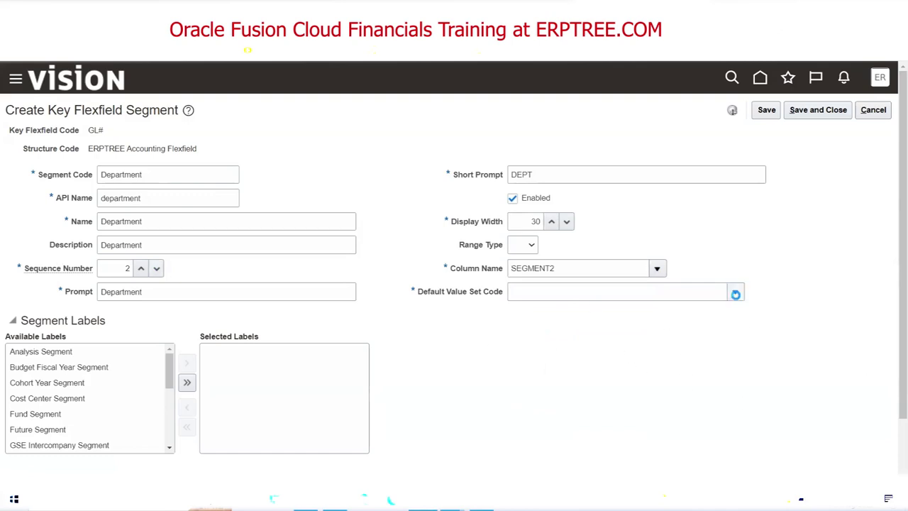
pyautogui.click(529, 274)
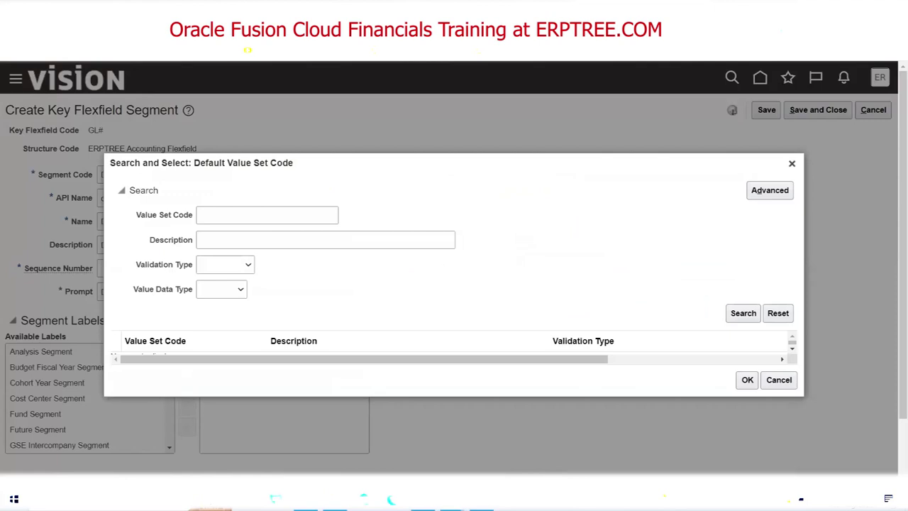
# Search value sets for 'ERPTREE D' and choose ERPTREE Department as the default value set.
pyautogui.click(263, 217)
pyautogui.write('ERPTREE De')
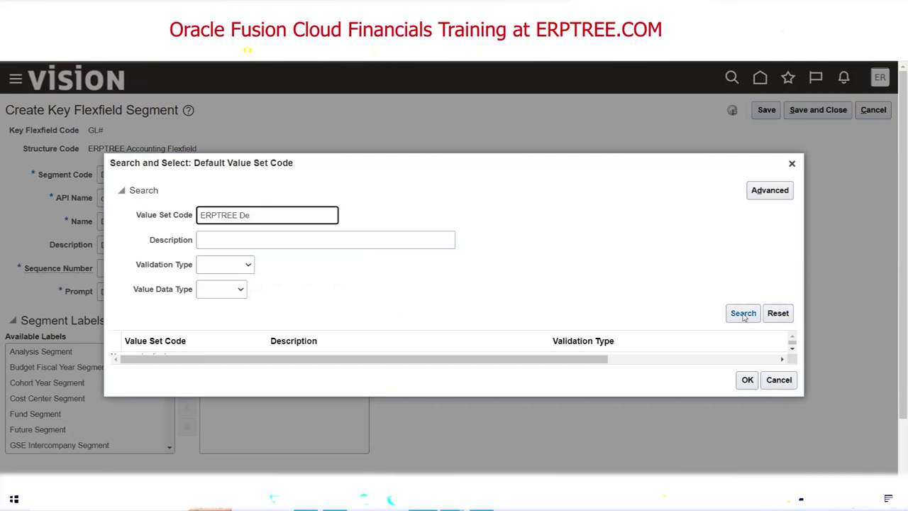
pyautogui.click(744, 316)
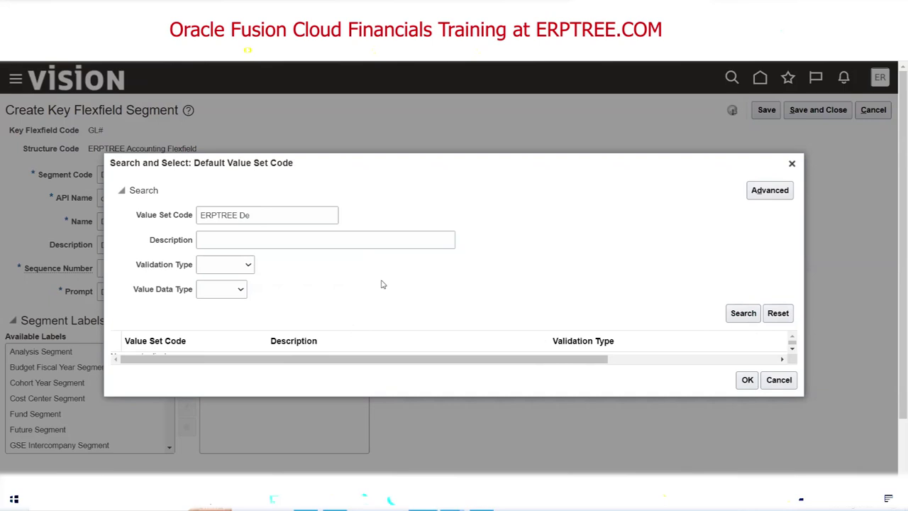
pyautogui.click(276, 214)
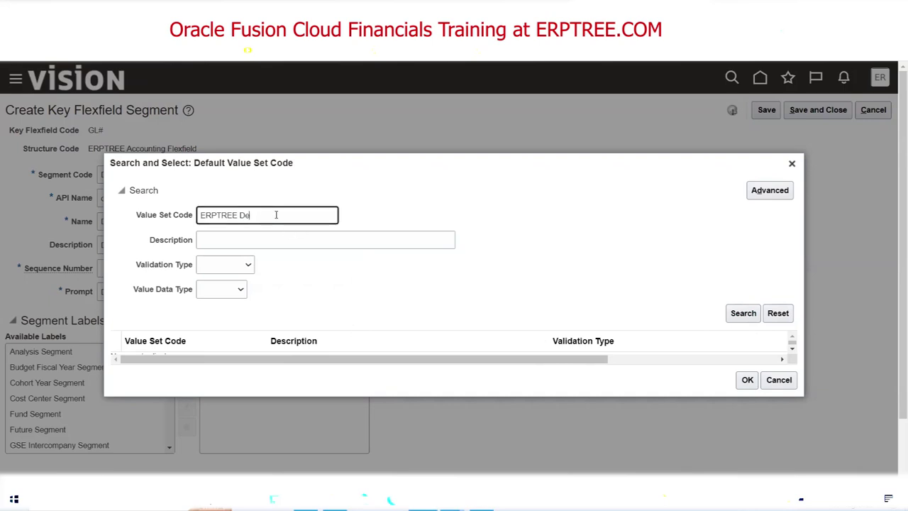
pyautogui.click(740, 314)
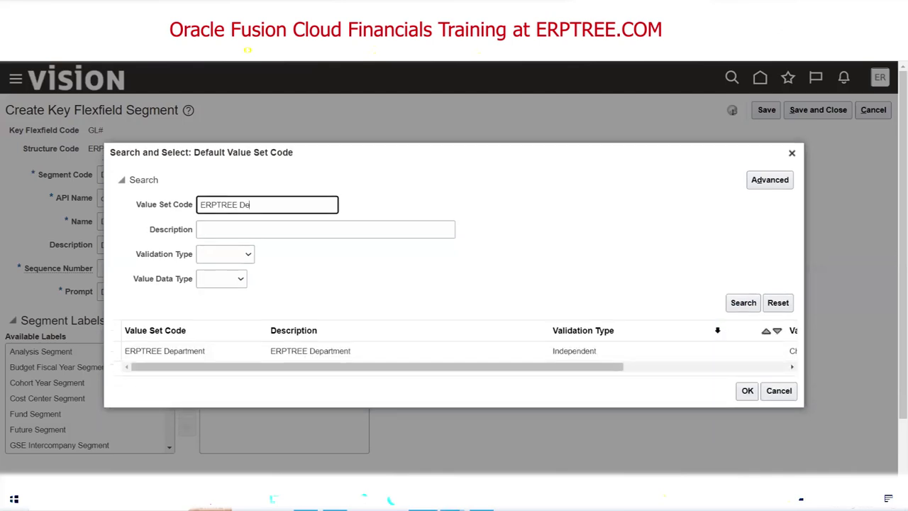
pyautogui.click(168, 350)
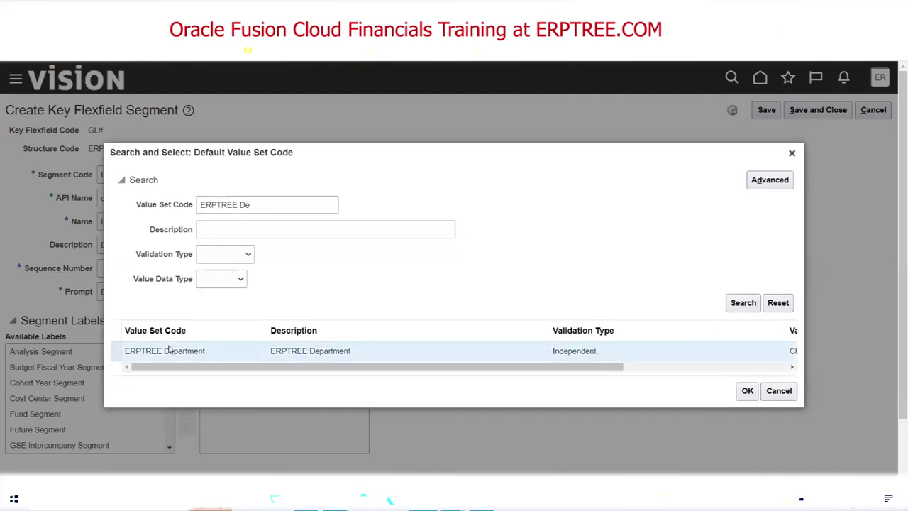
pyautogui.click(747, 391)
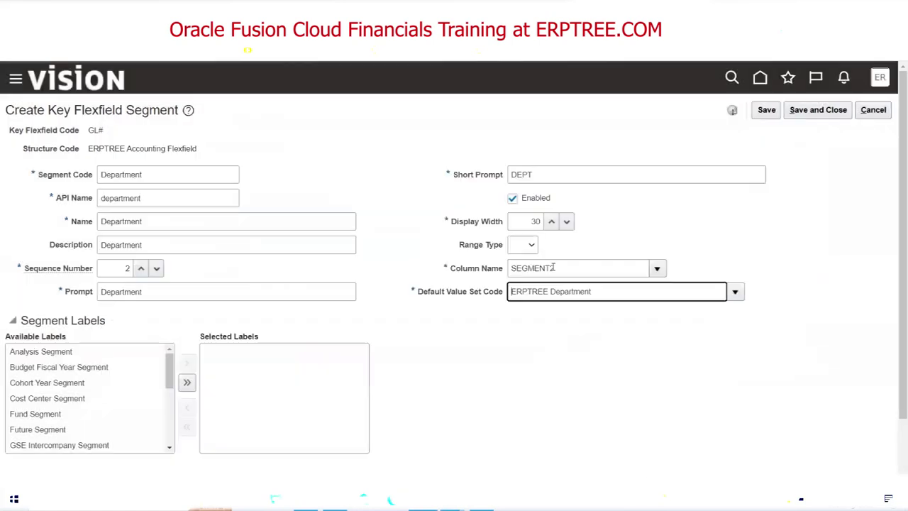
pyautogui.hotkey('alt', 'Tab')
pyautogui.moveTo(565, 270); pyautogui.dragTo(660, 273)
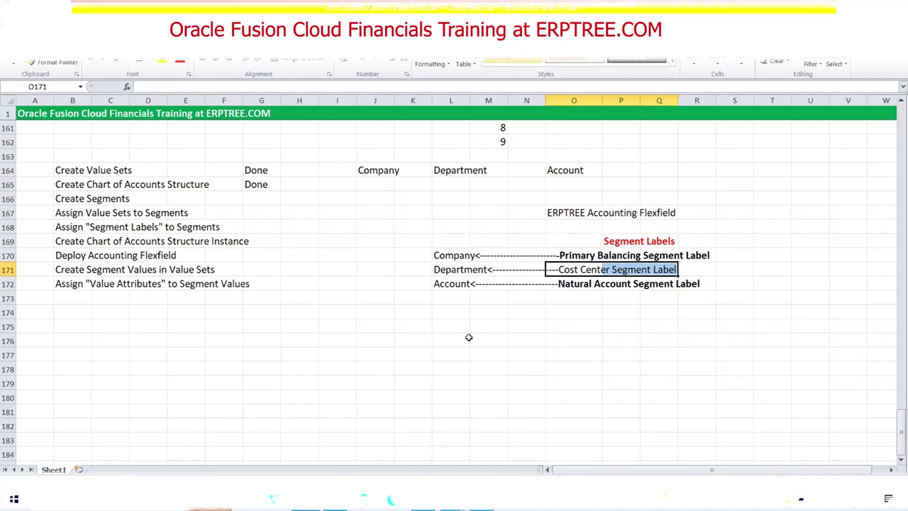
pyautogui.hotkey('alt', 'Tab')
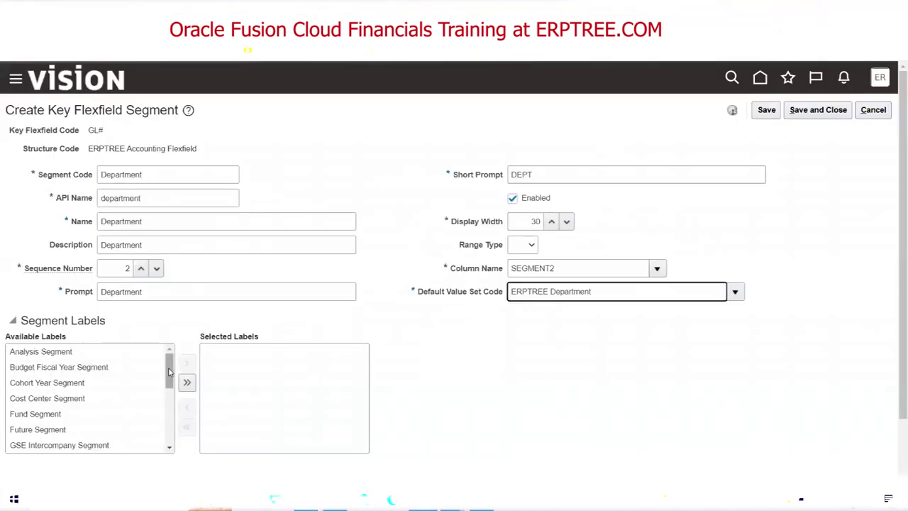
# Label Department as Cost Center Segment, save it, and begin another blank segment.
pyautogui.doubleClick(72, 399)
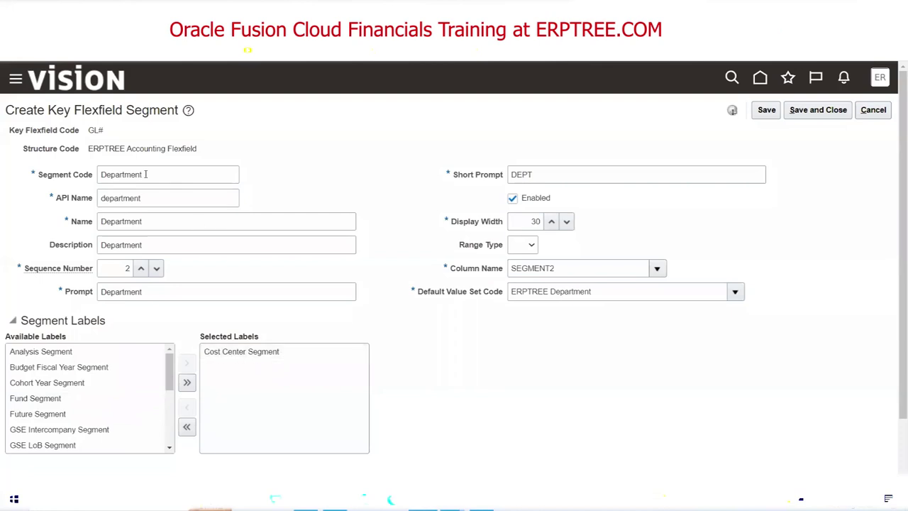
pyautogui.click(817, 110)
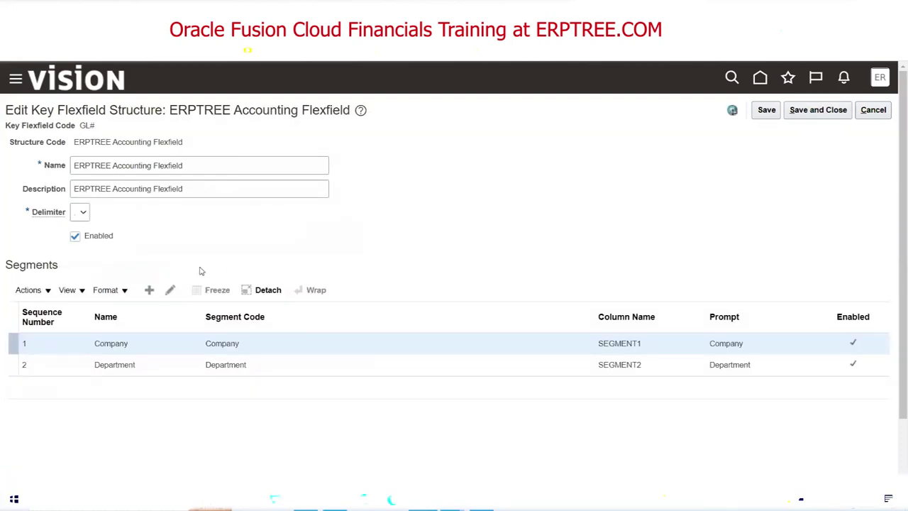
pyautogui.click(149, 291)
# Enter Account as the segment code, name, description and prompt, keeping sequence number 3.
pyautogui.click(151, 178)
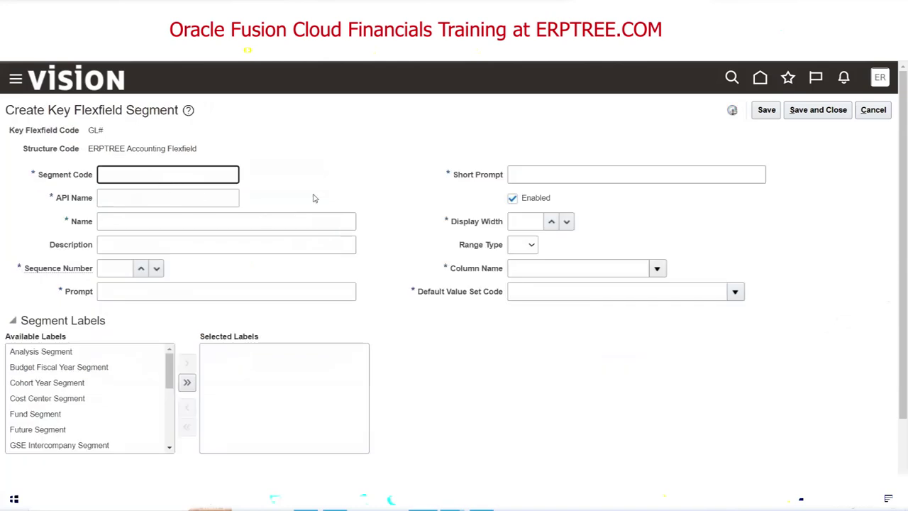
pyautogui.write('Account')
pyautogui.press('Tab')
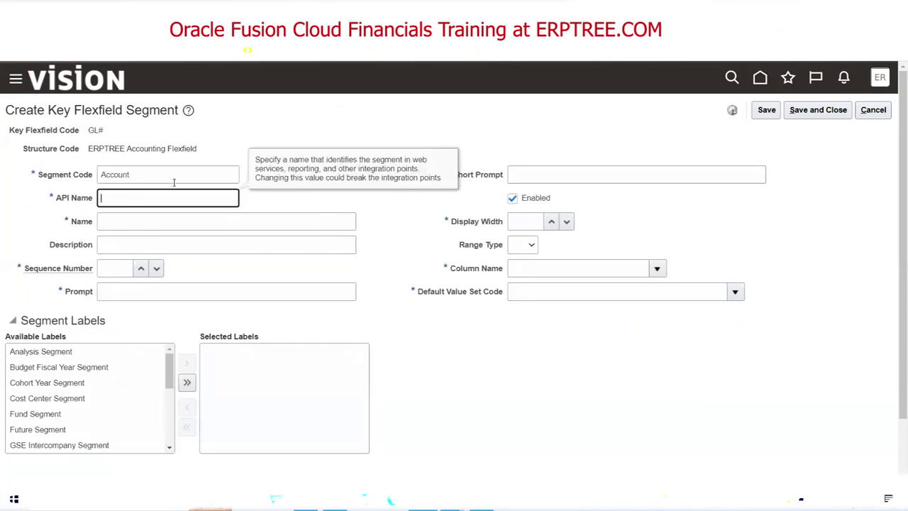
pyautogui.hotkey('shift', 'Tab')
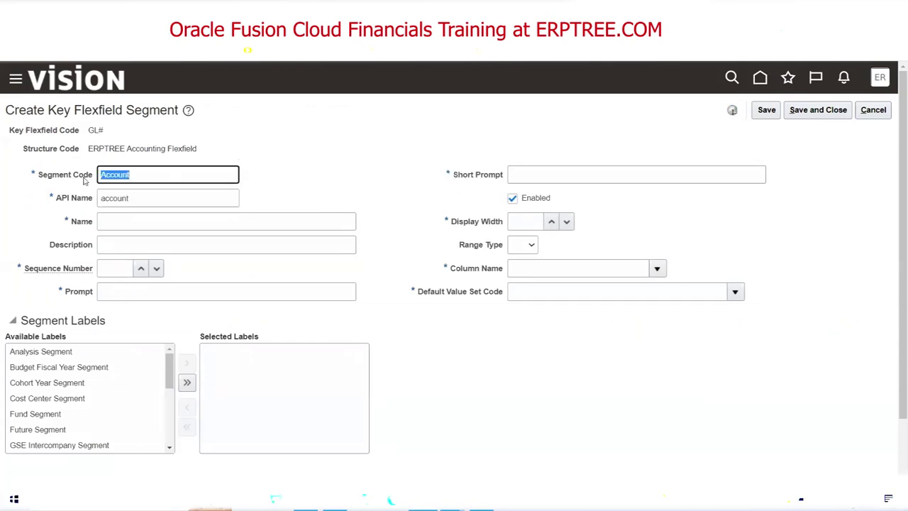
pyautogui.click(132, 225)
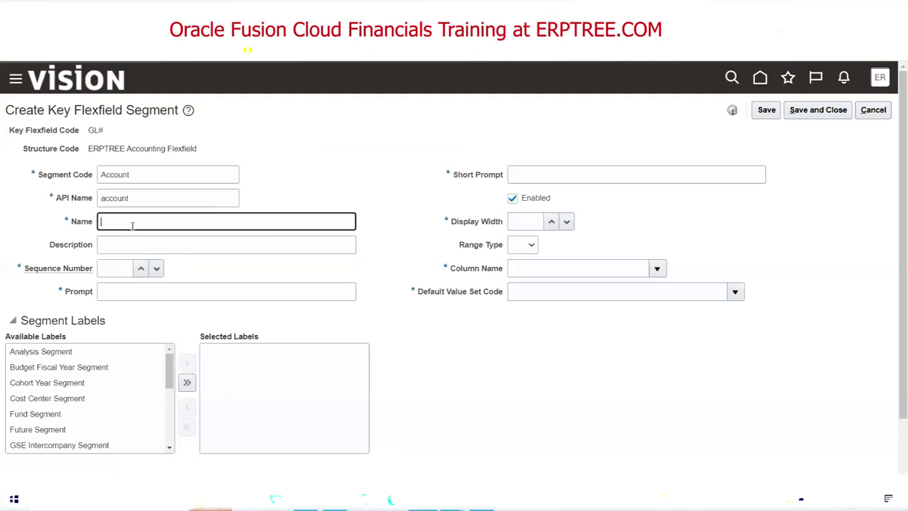
pyautogui.write('Account')
pyautogui.press('Tab')
pyautogui.write('Account')
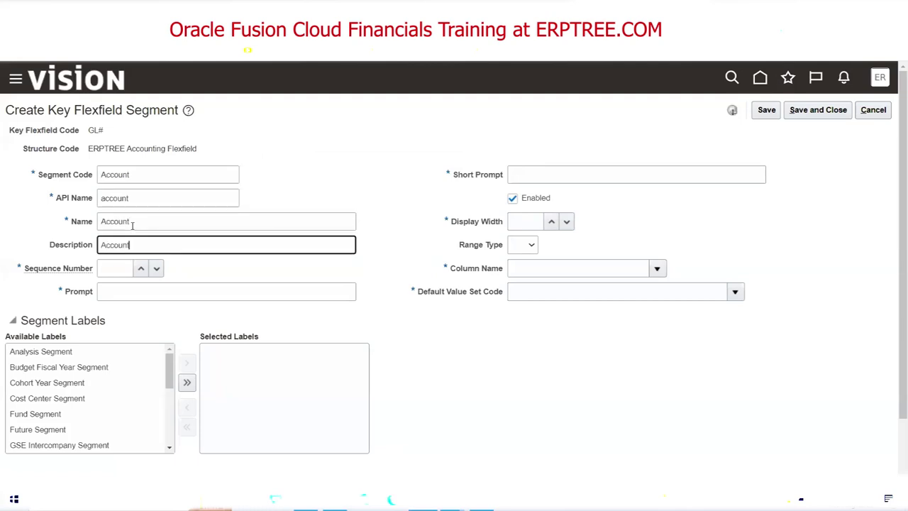
pyautogui.press('Tab')
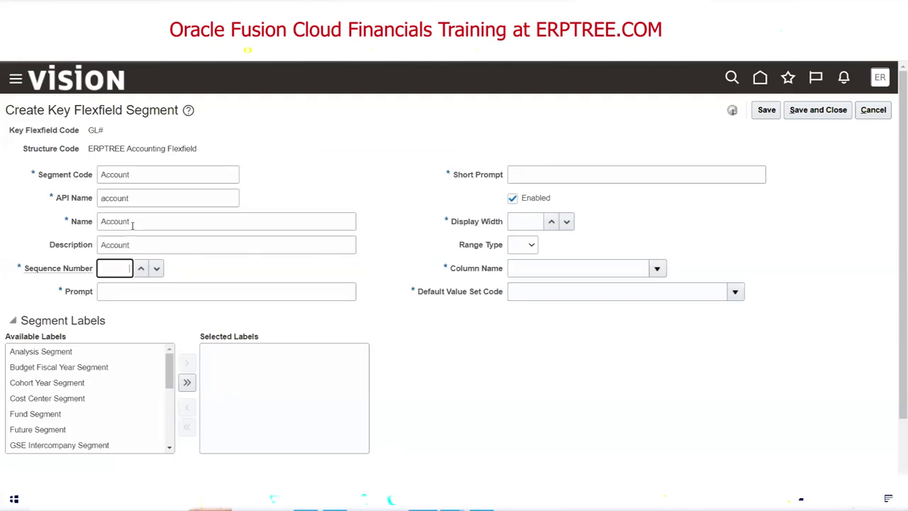
pyautogui.press('Tab')
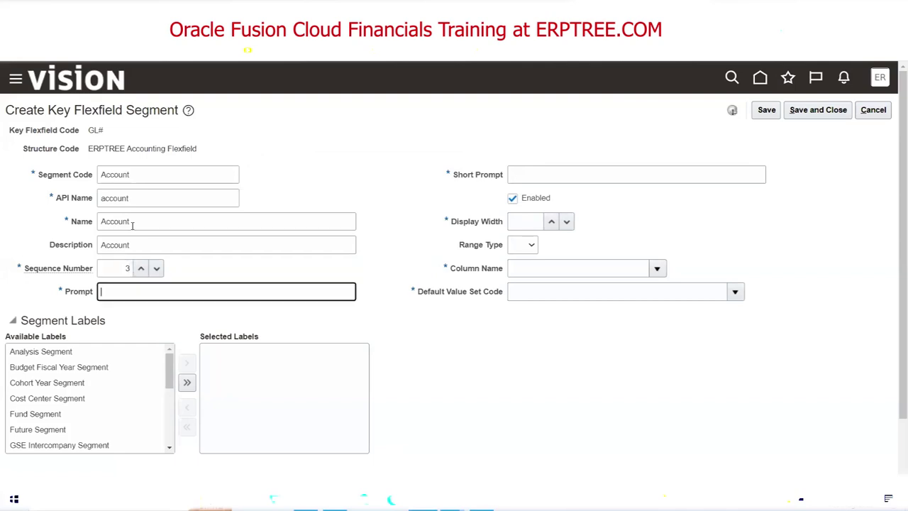
pyautogui.write('Account')
# Set the Account segment's short prompt to ACCT, display width 30, and column SEGMENT3.
pyautogui.click(537, 172)
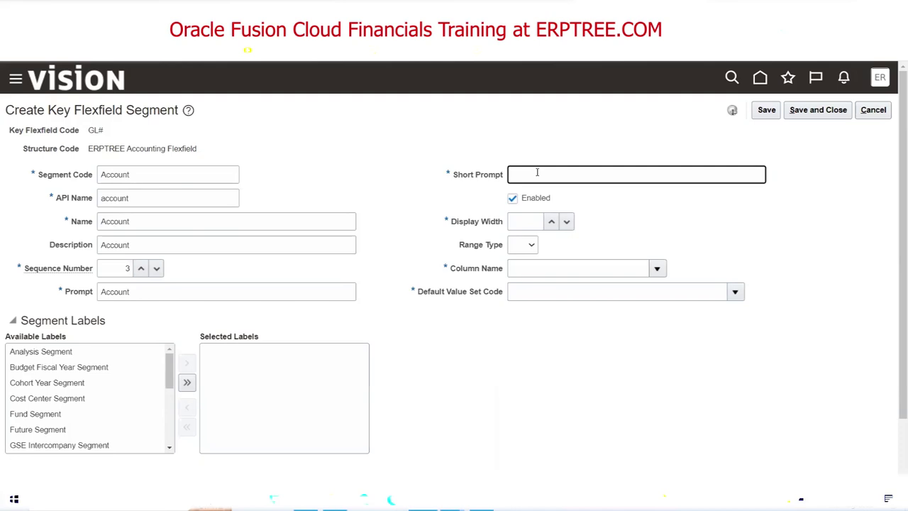
pyautogui.write('ACCT')
pyautogui.click(528, 224)
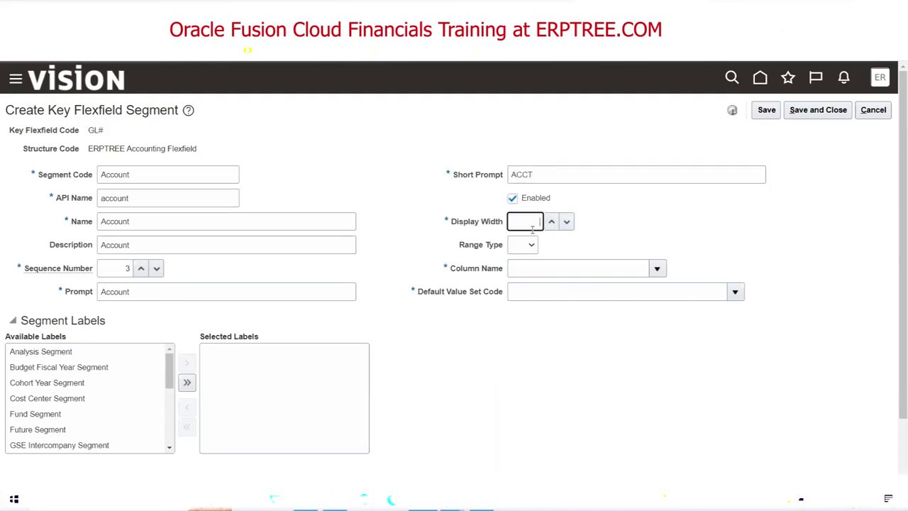
pyautogui.write('30')
pyautogui.click(660, 269)
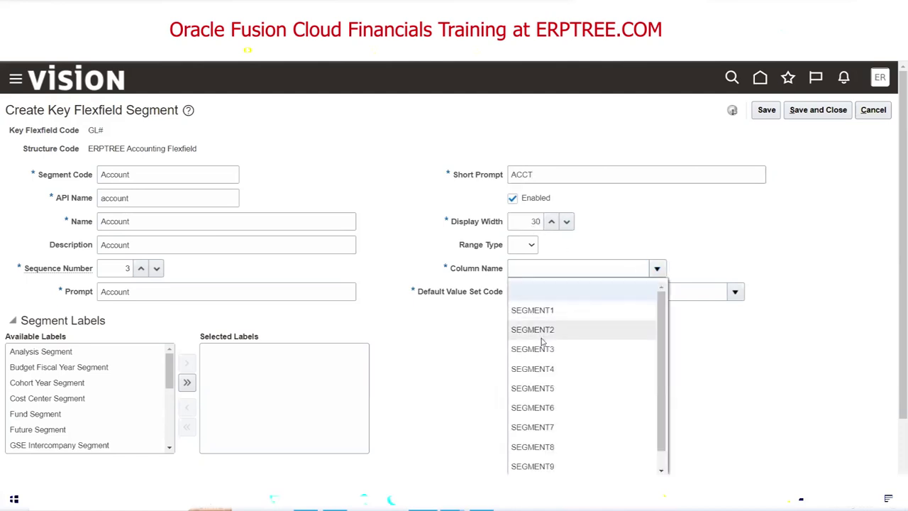
pyautogui.click(545, 348)
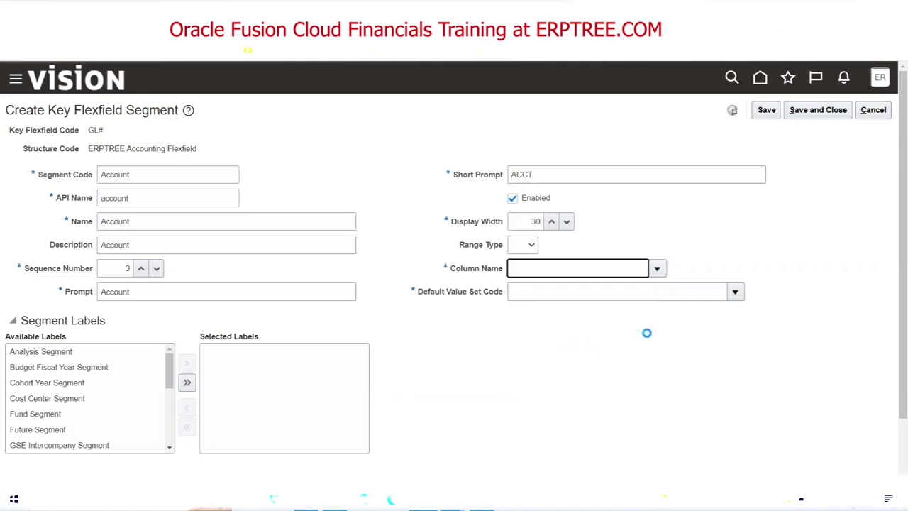
pyautogui.click(734, 294)
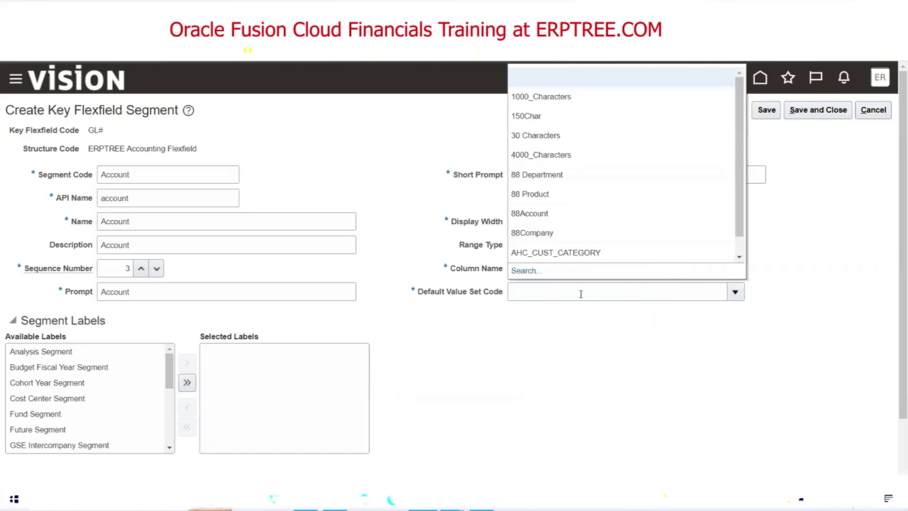
pyautogui.click(527, 270)
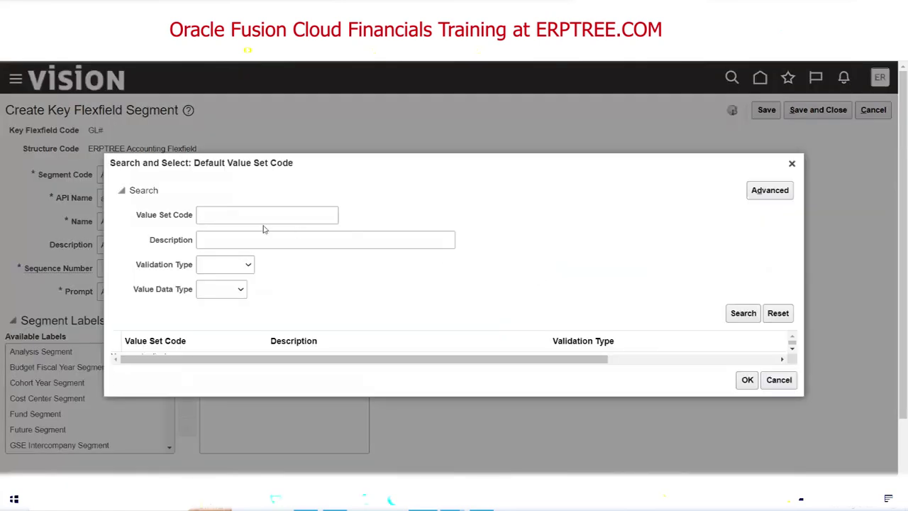
# Search 'ERPTREE ACC' and pick ERPTREE Account as default value set, checking label notes in Excel.
pyautogui.click(259, 220)
pyautogui.write('E')
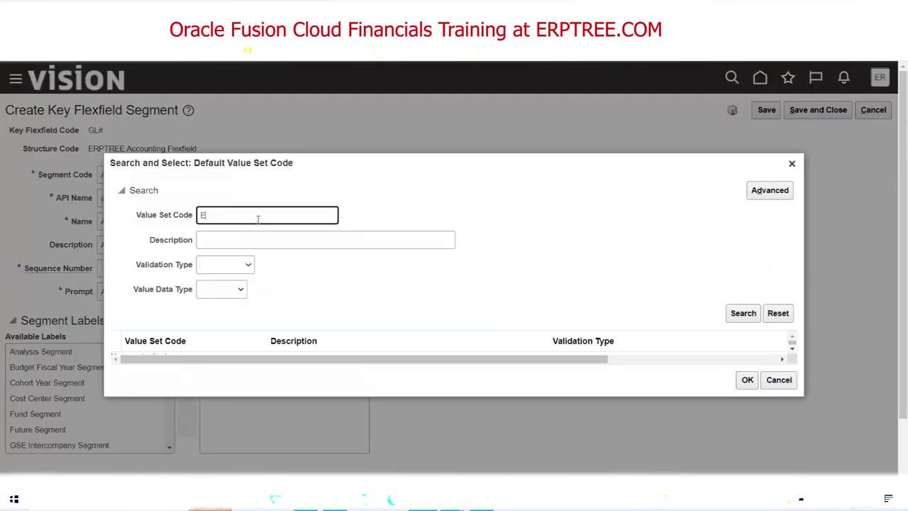
pyautogui.write('RPTREE ACC')
pyautogui.click(738, 314)
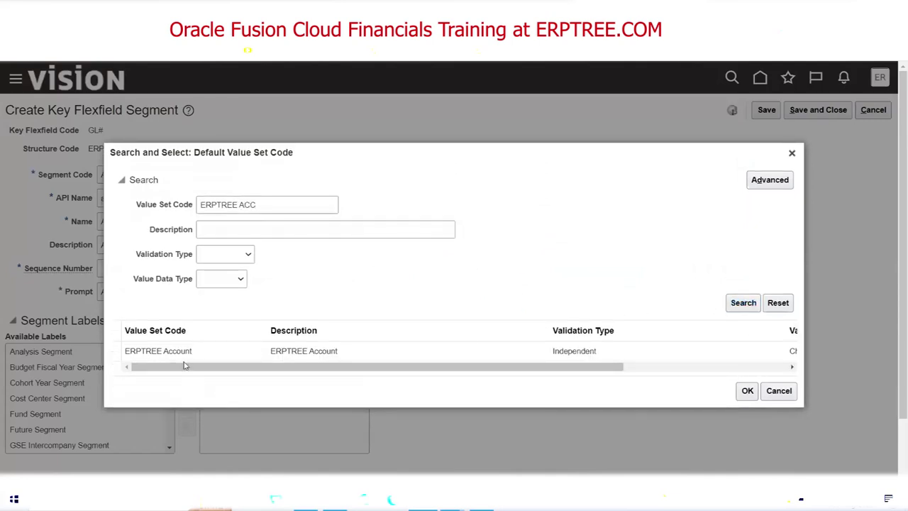
pyautogui.click(177, 352)
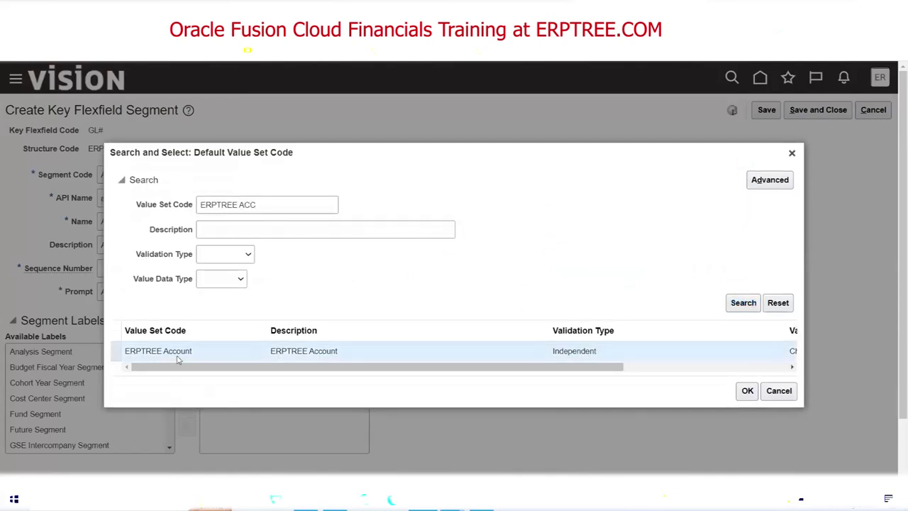
pyautogui.click(747, 391)
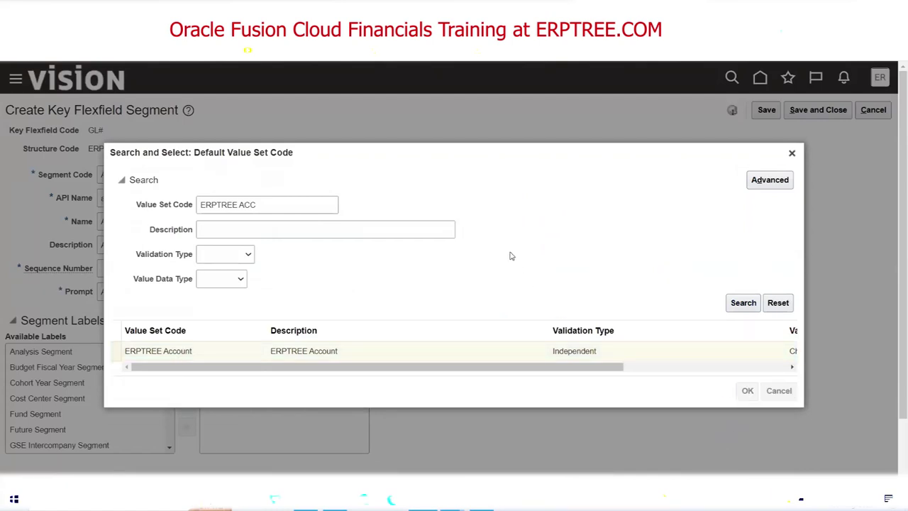
pyautogui.hotkey('alt', 'Tab')
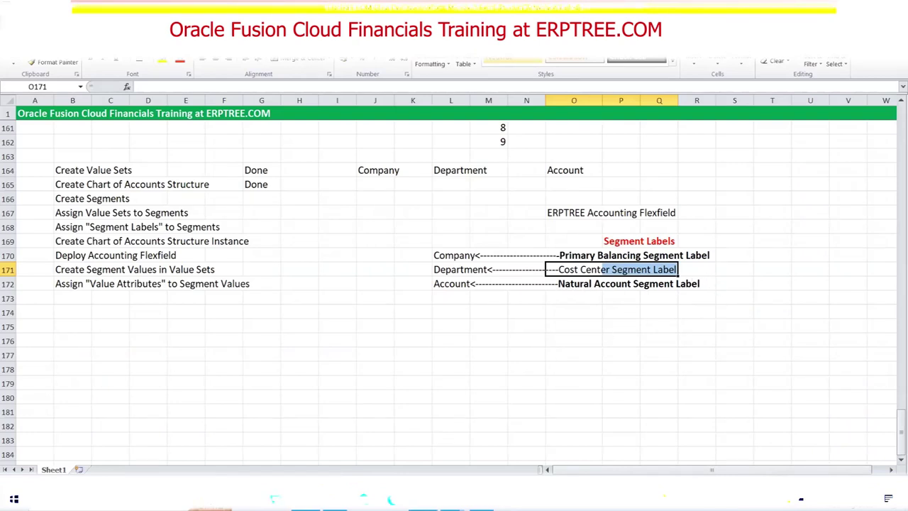
pyautogui.hotkey('alt', 'Tab')
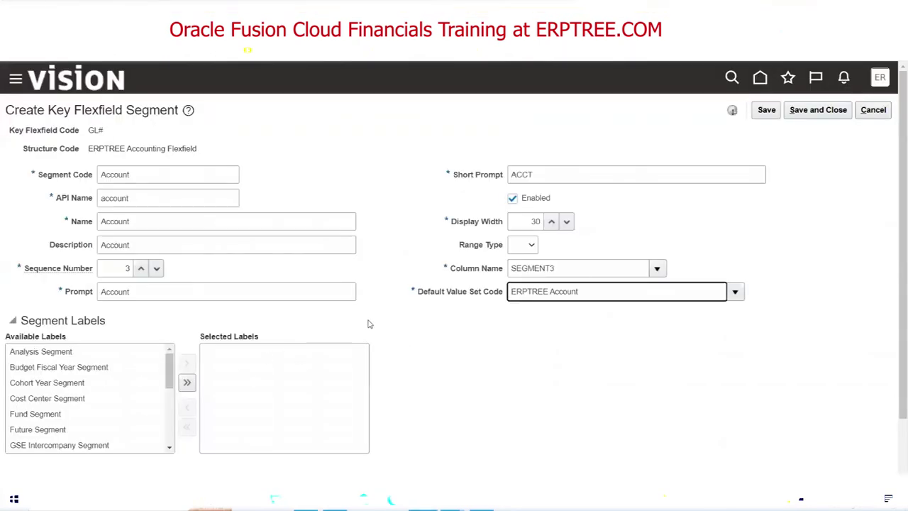
# Assign the Natural Account Segment label to the Account segment.
pyautogui.scroll(-2, 369, 320)
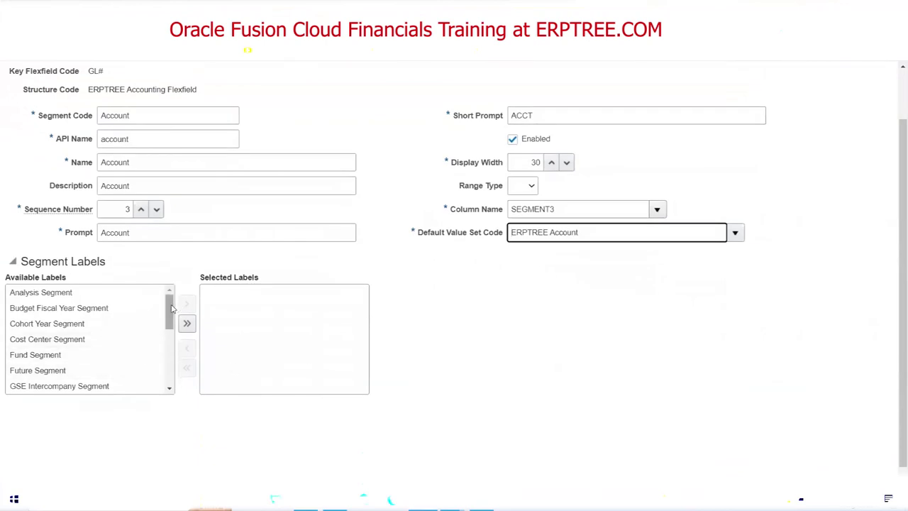
pyautogui.moveTo(169, 310); pyautogui.dragTo(168, 347)
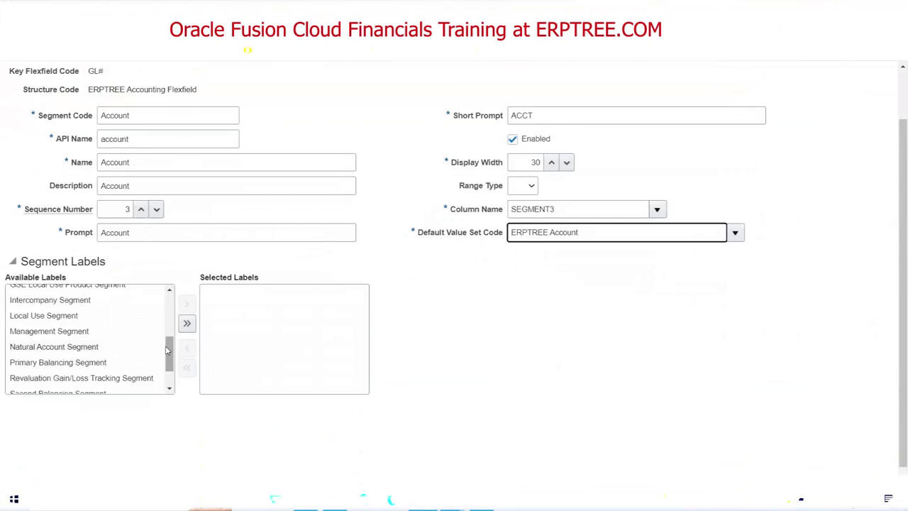
pyautogui.click(75, 347)
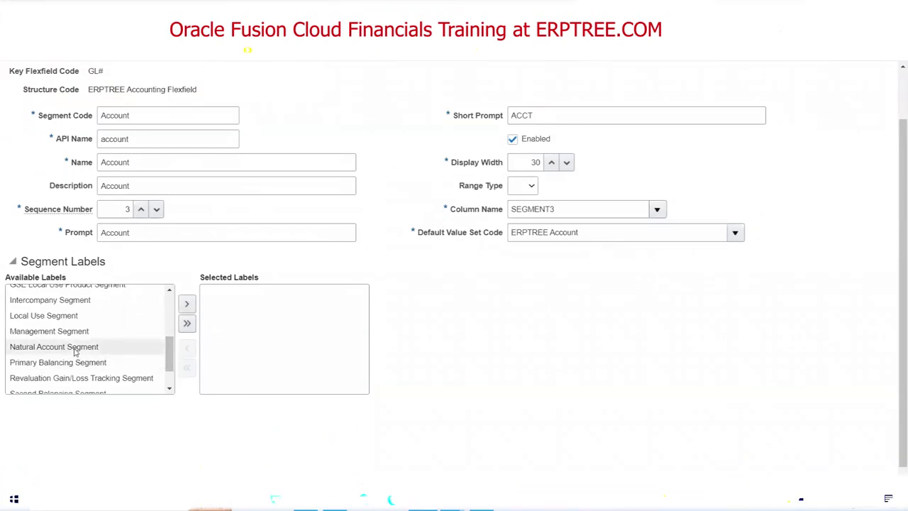
pyautogui.doubleClick(74, 347)
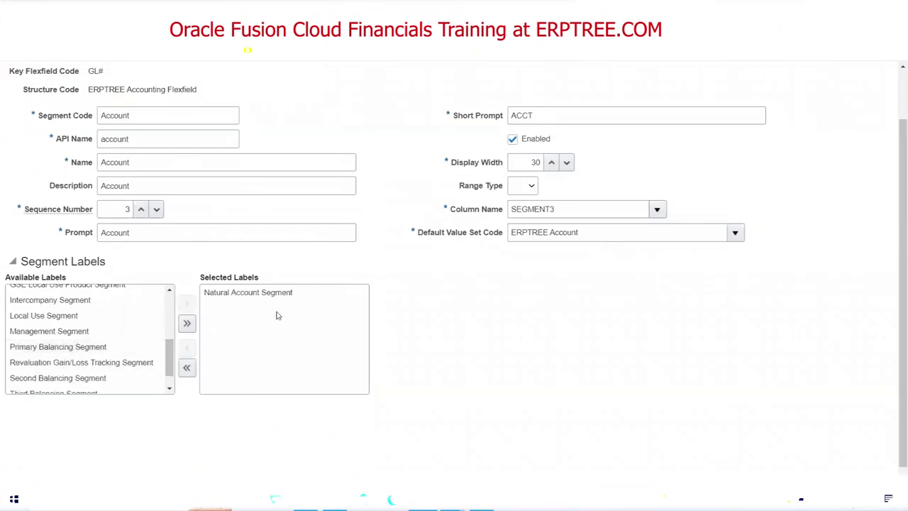
pyautogui.scroll(2, 459, 329)
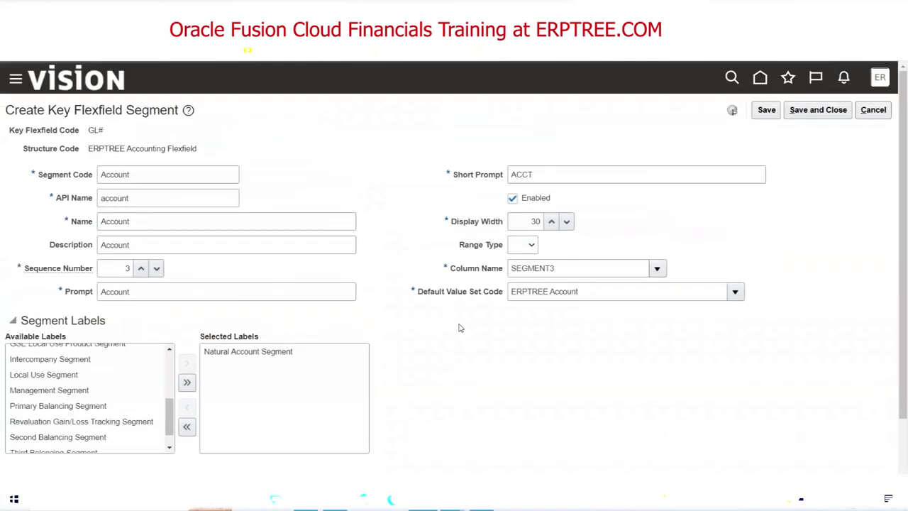
# Save the Account segment and the flexfield structure, returning to Manage Chart of Accounts Structures.
pyautogui.click(820, 111)
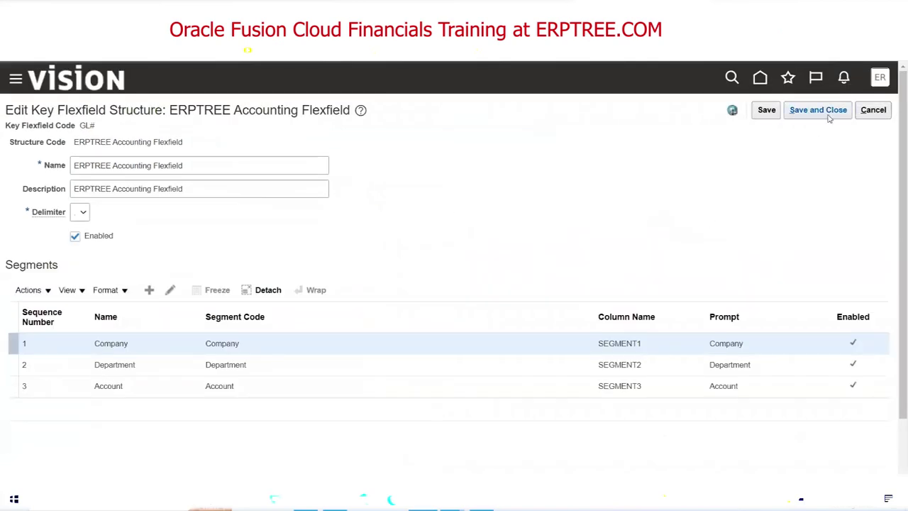
pyautogui.click(820, 110)
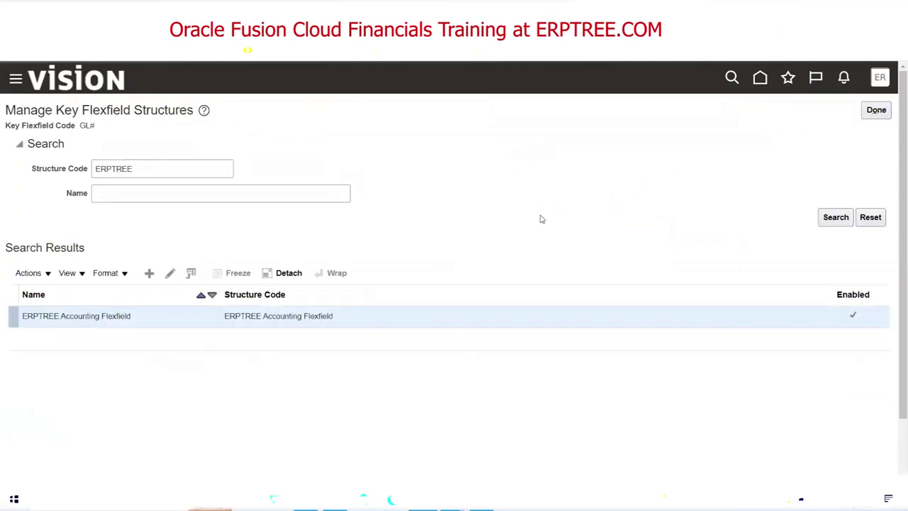
pyautogui.click(877, 110)
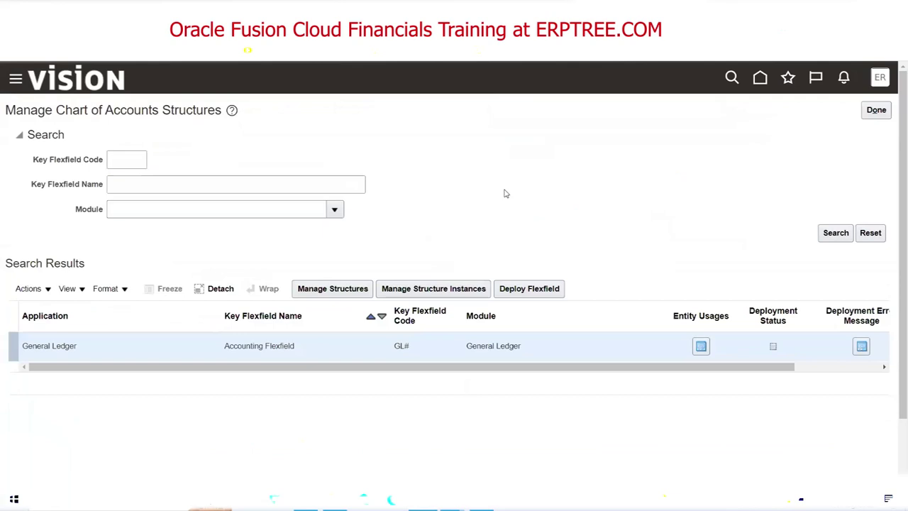
pyautogui.hotkey('alt', 'Tab')
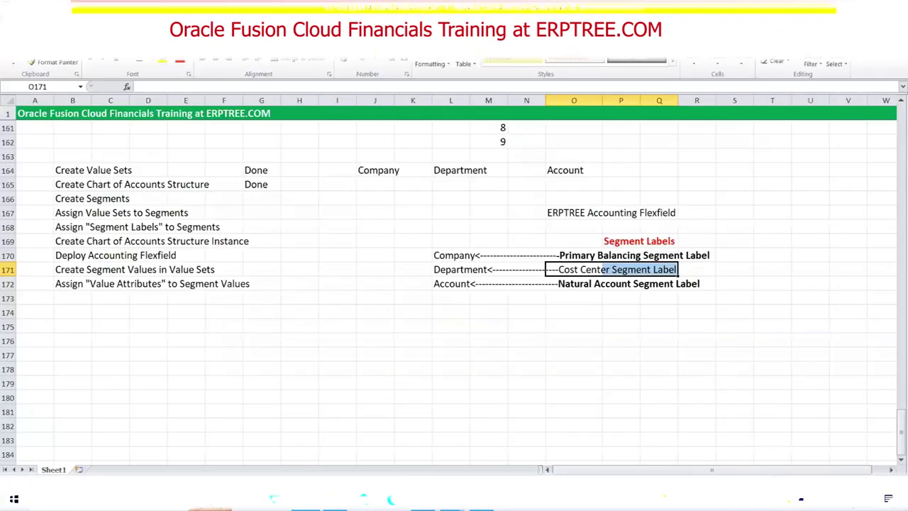
# Enter Done in G166, G167 and G168 for the segment, value set and label checklist rows.
pyautogui.click(85, 200)
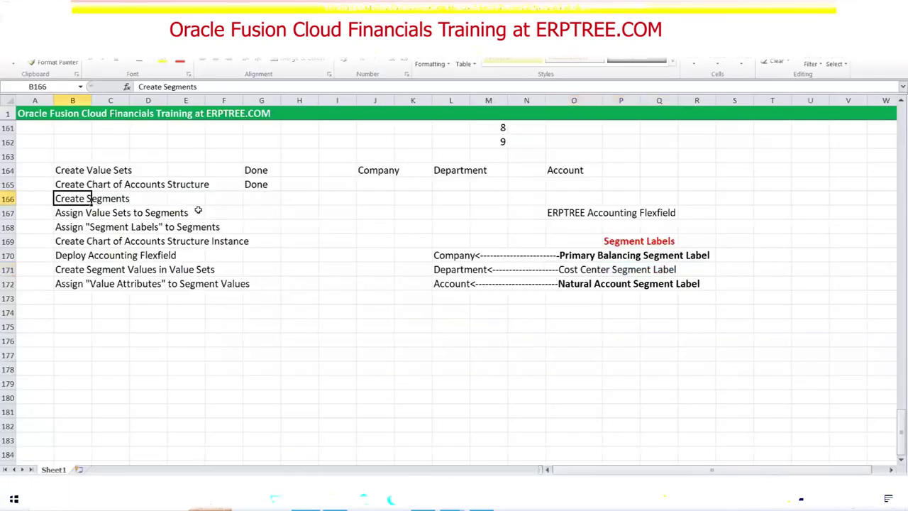
pyautogui.click(254, 198)
pyautogui.write('Done')
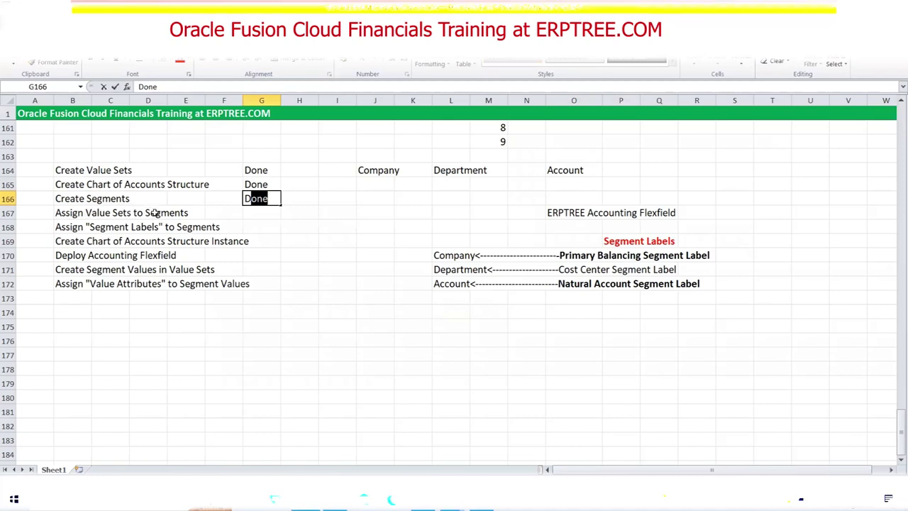
pyautogui.click(258, 214)
pyautogui.write('Done')
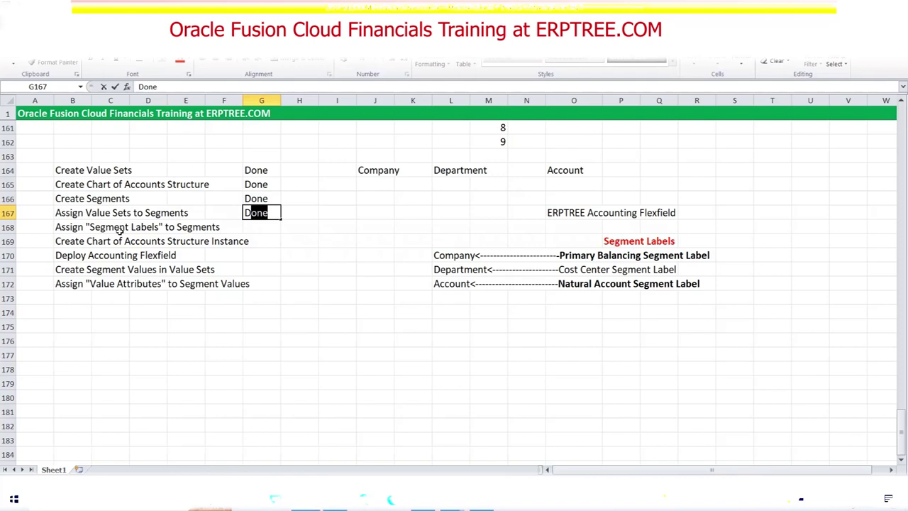
pyautogui.moveTo(567, 258); pyautogui.dragTo(692, 284)
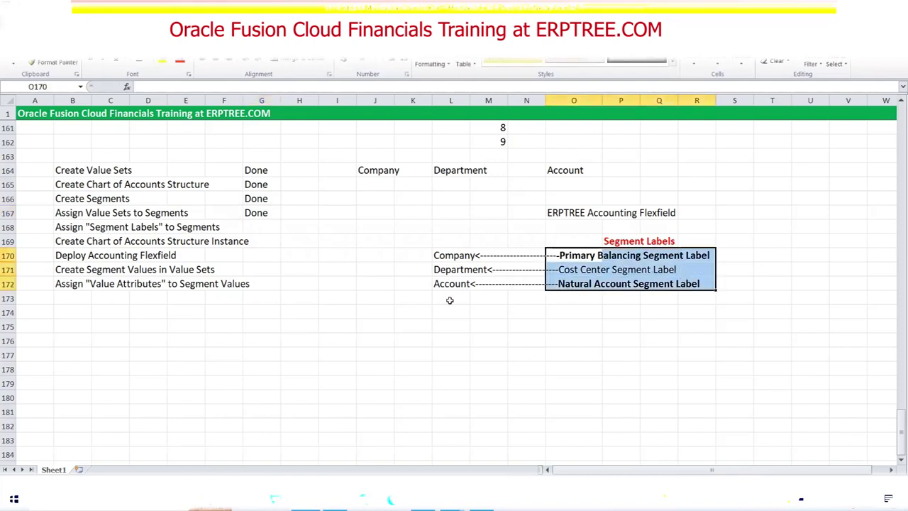
pyautogui.click(257, 229)
pyautogui.write('D')
pyautogui.press('Tab')
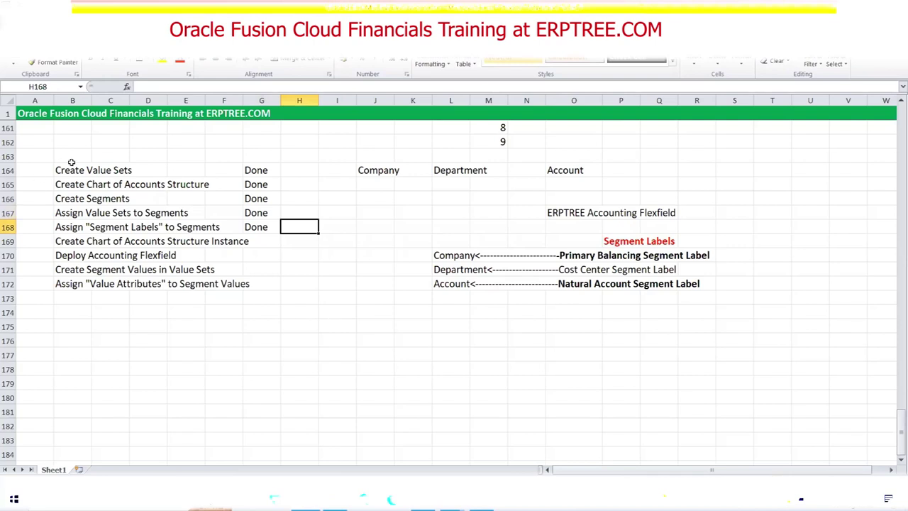
pyautogui.moveTo(63, 170); pyautogui.dragTo(213, 227)
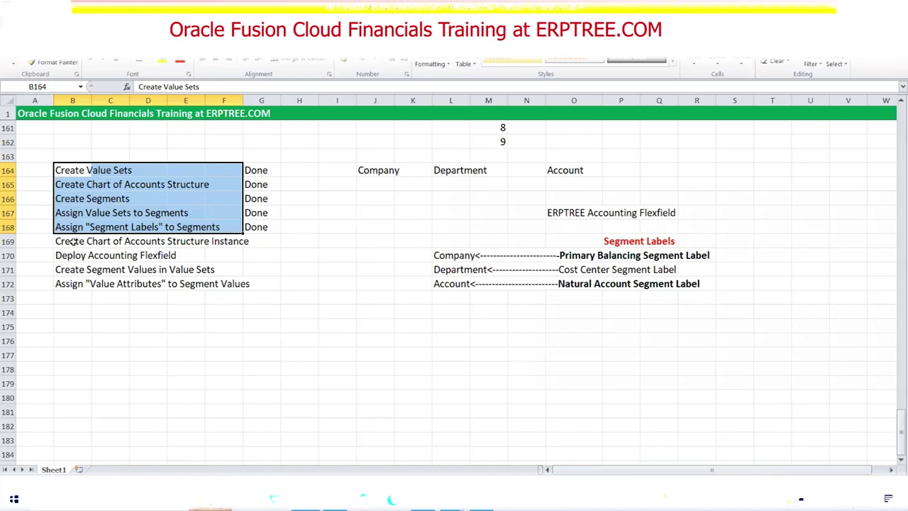
# Highlight the next checklist item, the structure instance, and go back to the Oracle structures page.
pyautogui.moveTo(71, 242); pyautogui.dragTo(253, 246)
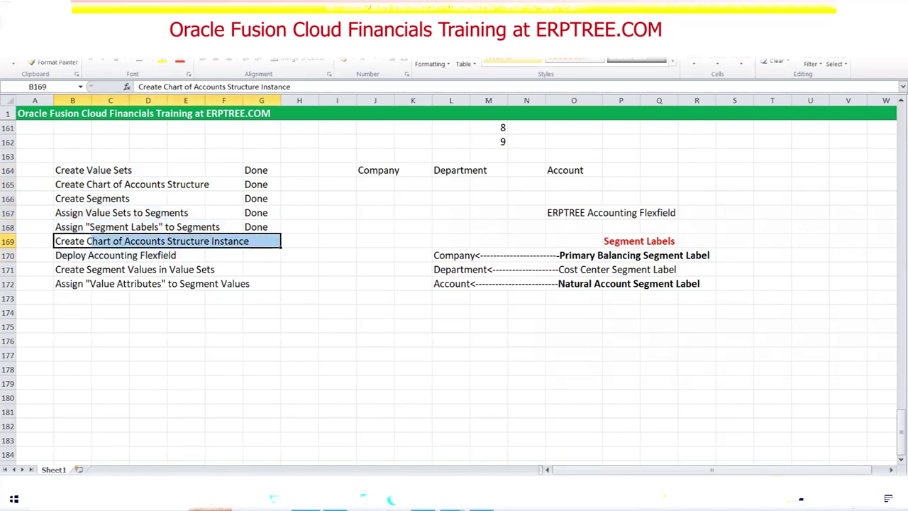
pyautogui.hotkey('alt', 'Tab')
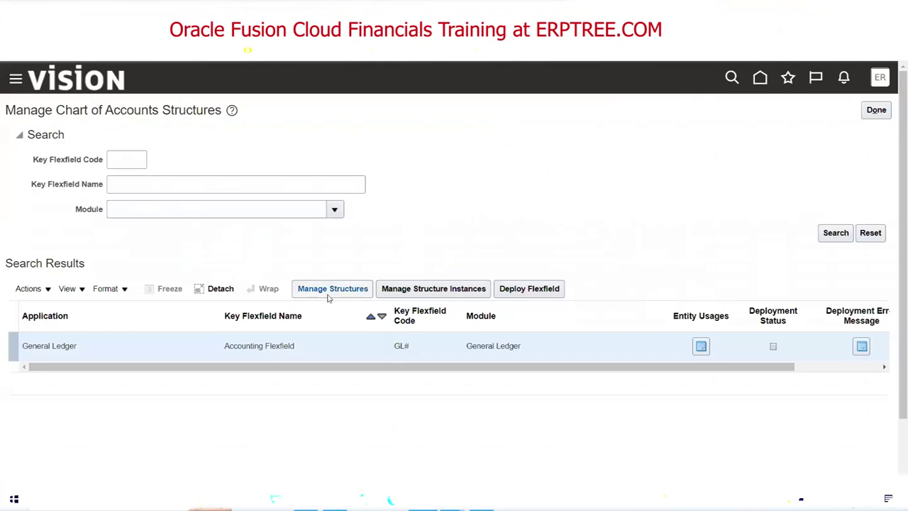
# Open a new structure instance for the accounting flexfield, then select the ERPTREE Accounting Flexfield name in O167.
pyautogui.click(330, 295)
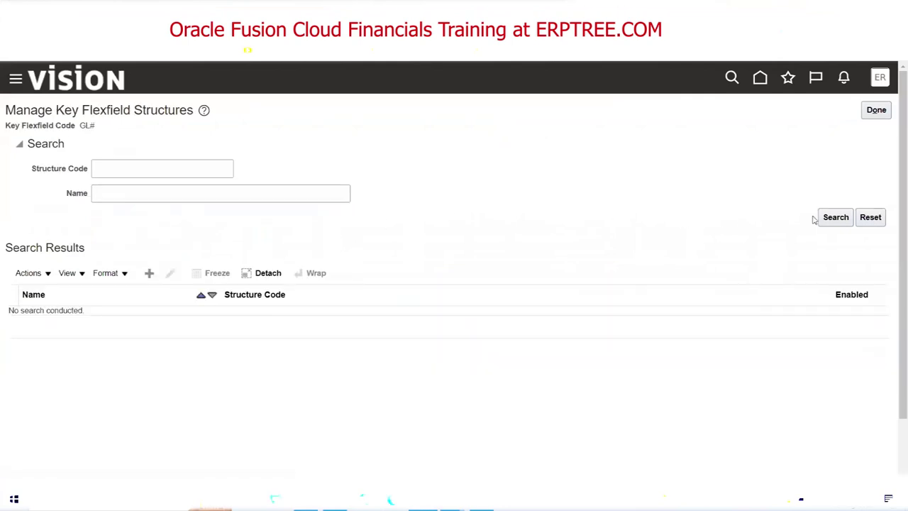
pyautogui.click(877, 112)
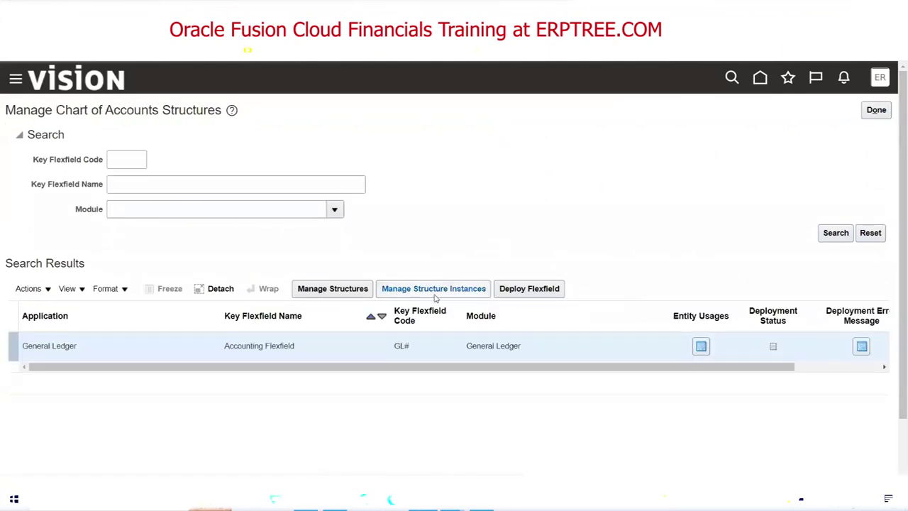
pyautogui.click(440, 292)
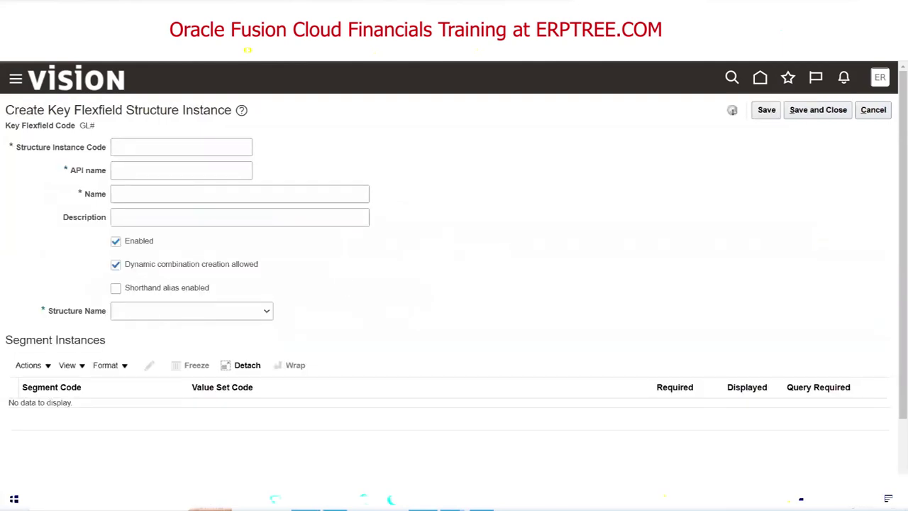
pyautogui.hotkey('alt', 'Tab')
pyautogui.moveTo(560, 212); pyautogui.dragTo(661, 210)
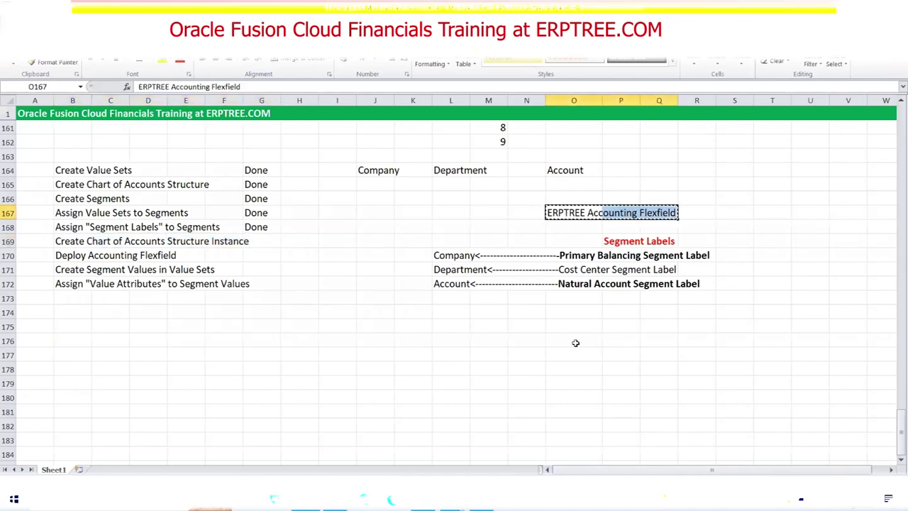
# Move the ERPTREE Accounting Flexfield name from O167 to L175.
pyautogui.hotkey('ctrl', 'c')
pyautogui.click(458, 326)
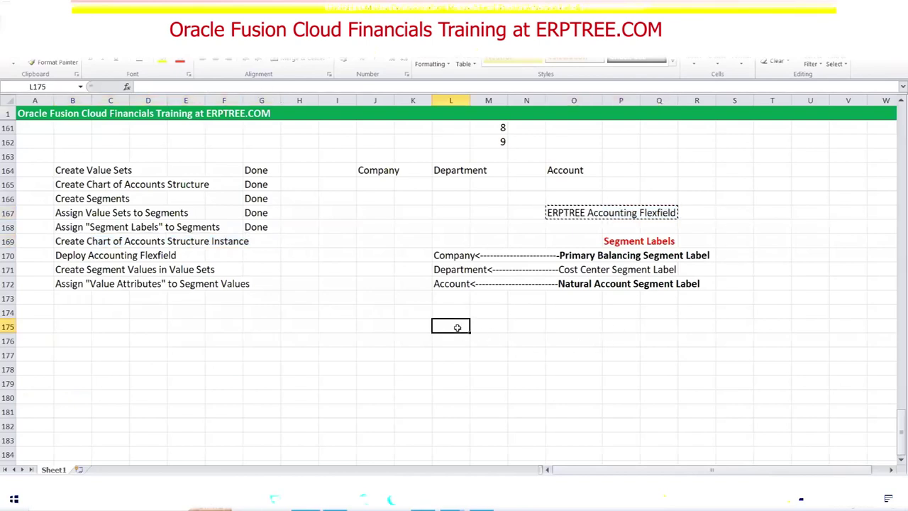
pyautogui.hotkey('ctrl', 'v')
pyautogui.press('Escape')
pyautogui.click(575, 213)
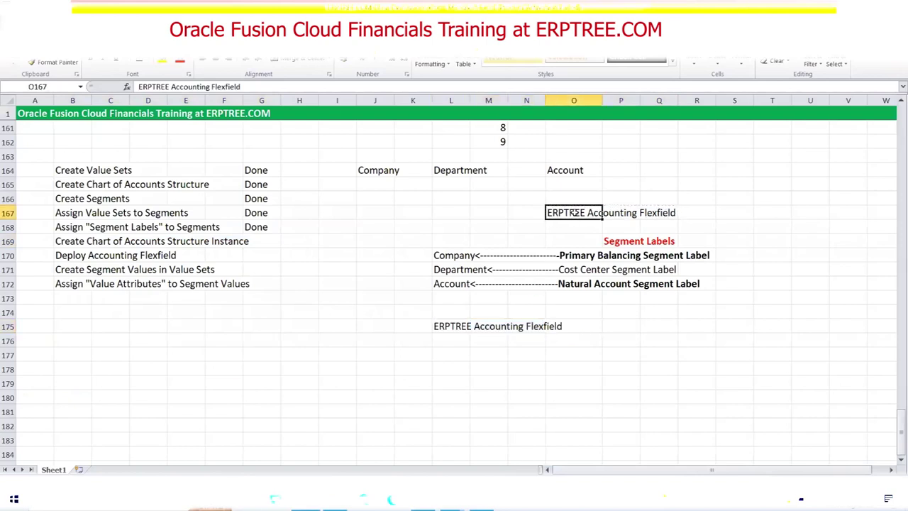
pyautogui.press('Delete')
# Enter the shortened name 'ERPTREE Accounting Flex' in L176.
pyautogui.click(444, 341)
pyautogui.write('ERPTREE ')
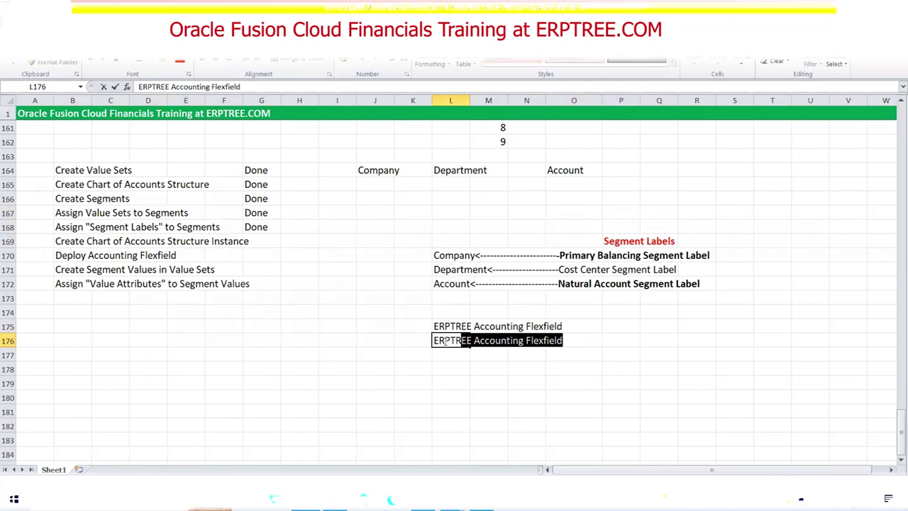
pyautogui.write('Accou')
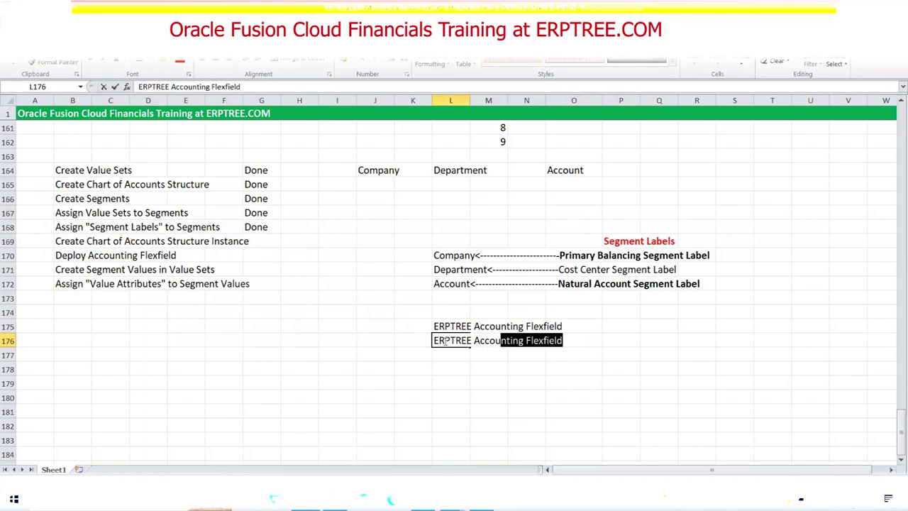
pyautogui.write('nting Flex')
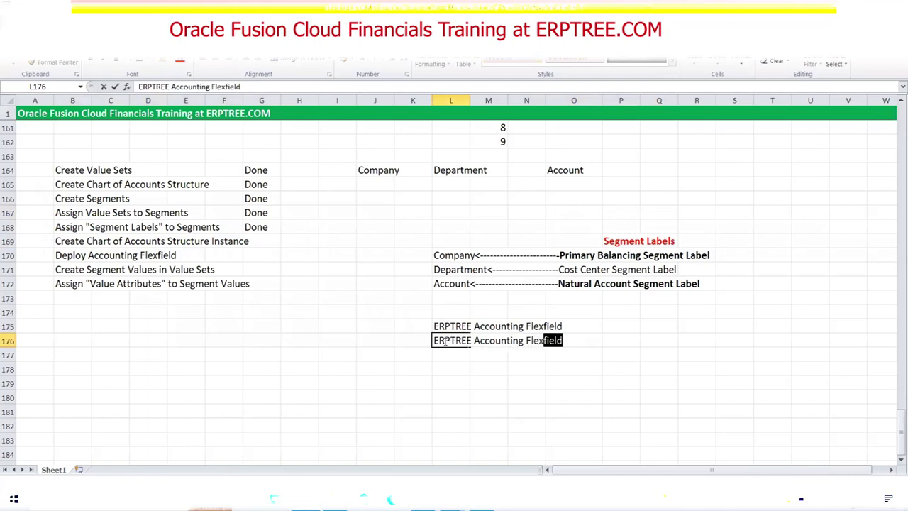
pyautogui.press('Delete')
pyautogui.click(576, 362)
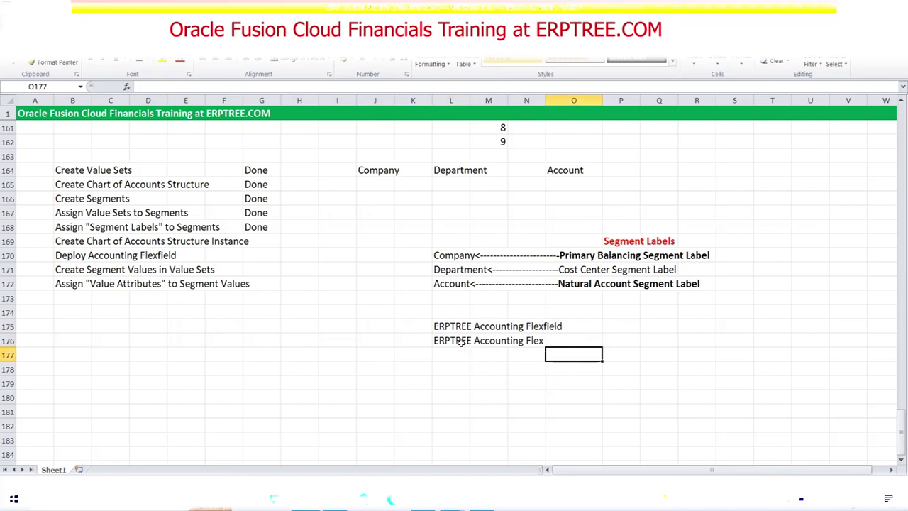
# Compare the full and shortened names, then return to the Oracle Structure Instance Code field.
pyautogui.click(453, 341)
pyautogui.moveTo(453, 341); pyautogui.dragTo(542, 342)
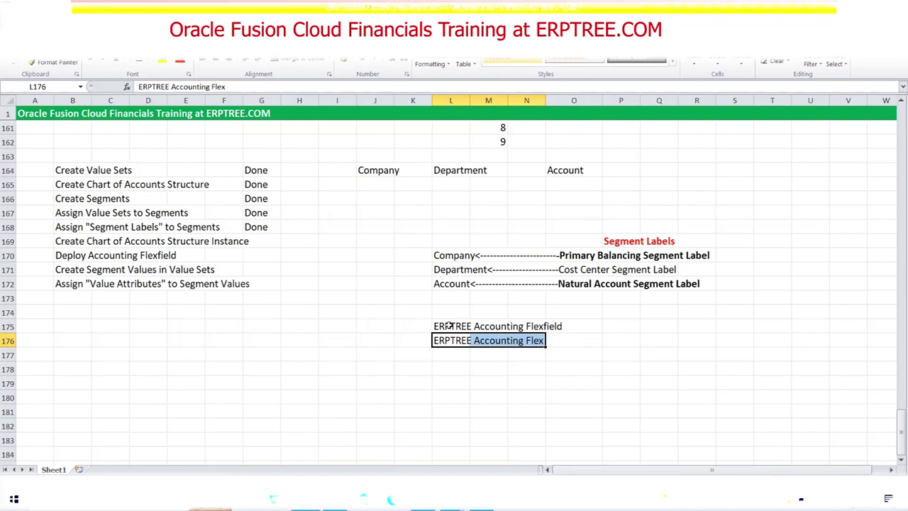
pyautogui.moveTo(441, 323); pyautogui.dragTo(559, 328)
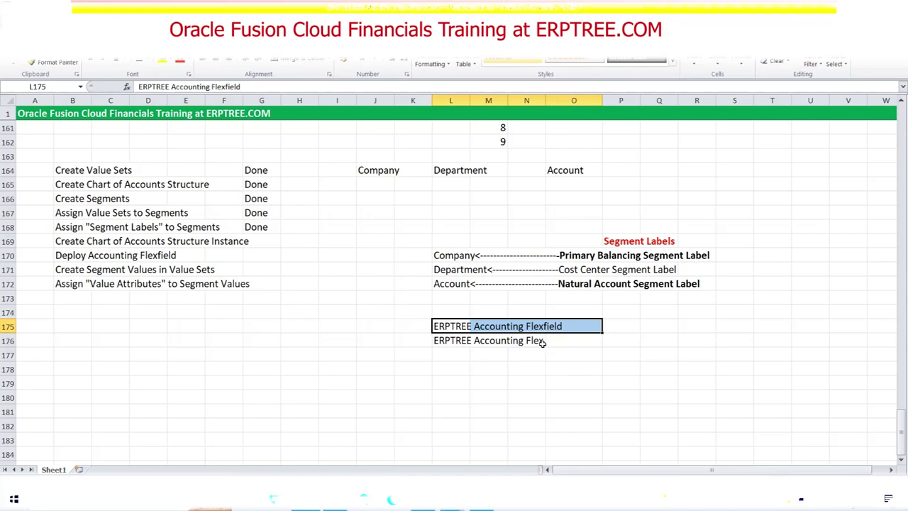
pyautogui.moveTo(441, 325); pyautogui.dragTo(559, 325)
pyautogui.moveTo(454, 342); pyautogui.dragTo(519, 349)
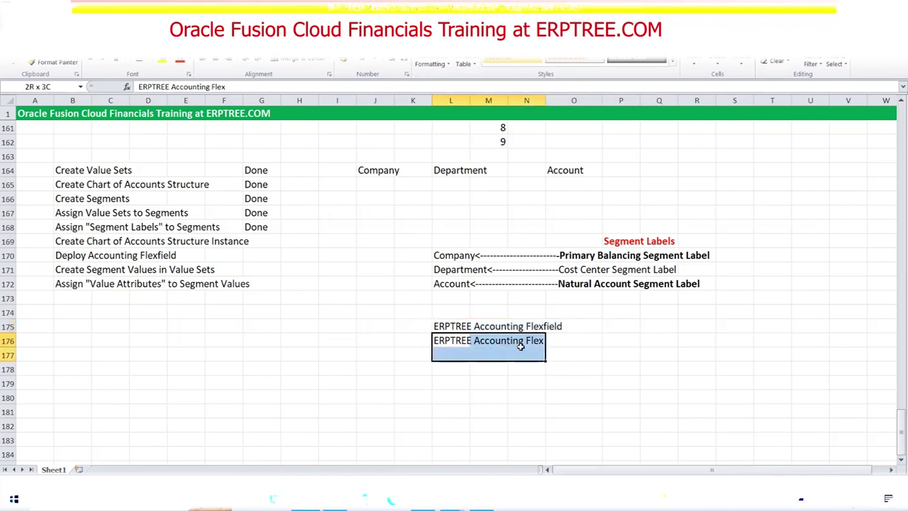
pyautogui.press('F2')
pyautogui.hotkey('ctrl', 'shift', 'Left')
pyautogui.hotkey('ctrl', 'shift', 'Left')
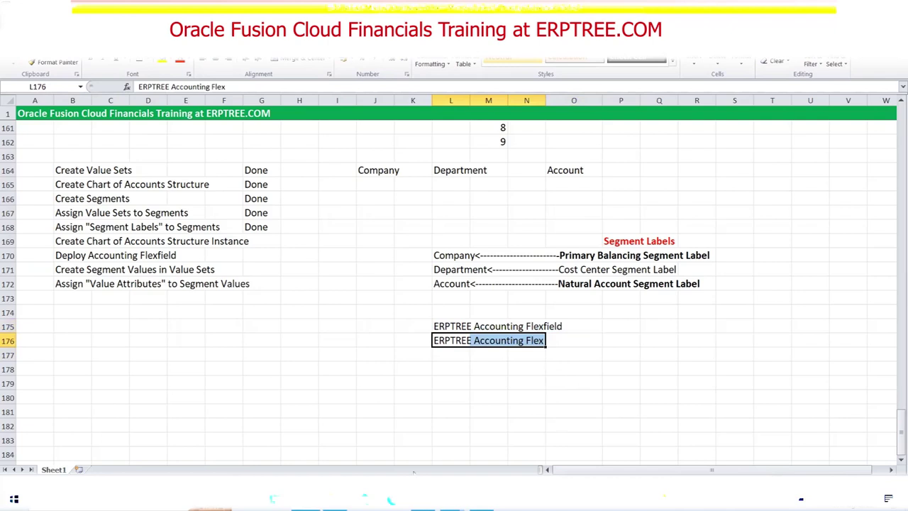
pyautogui.hotkey('alt', 'Tab')
pyautogui.click(174, 147)
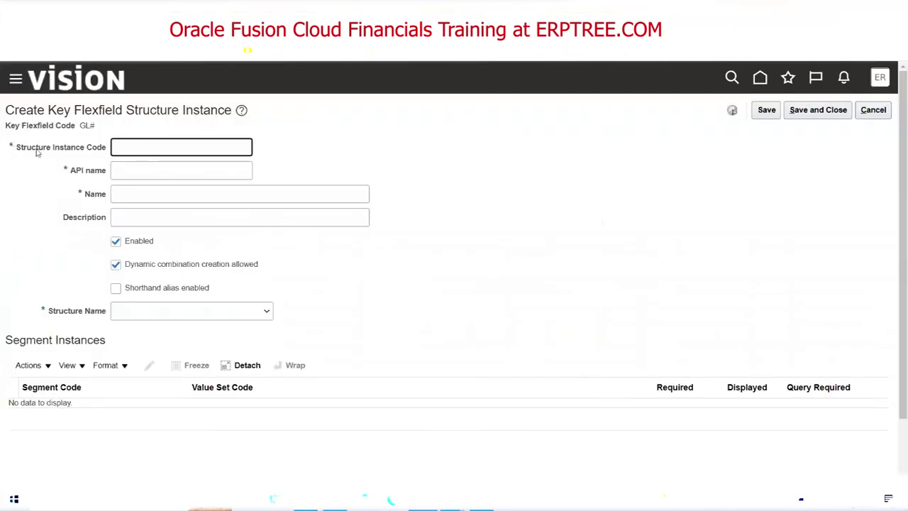
# Enter 'ERPTREE Accounting Flex' as the instance code, name and description.
pyautogui.write('ERPTREE Accounting F')
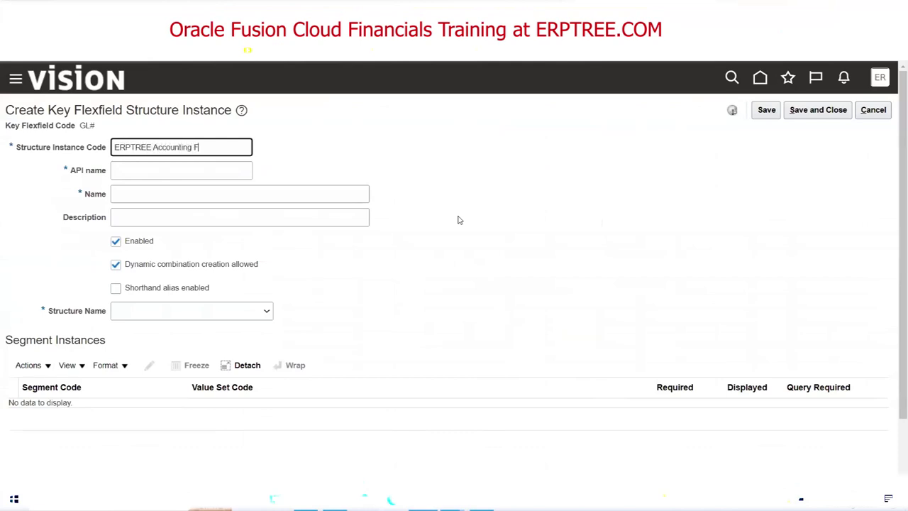
pyautogui.write('lex')
pyautogui.press('Tab')
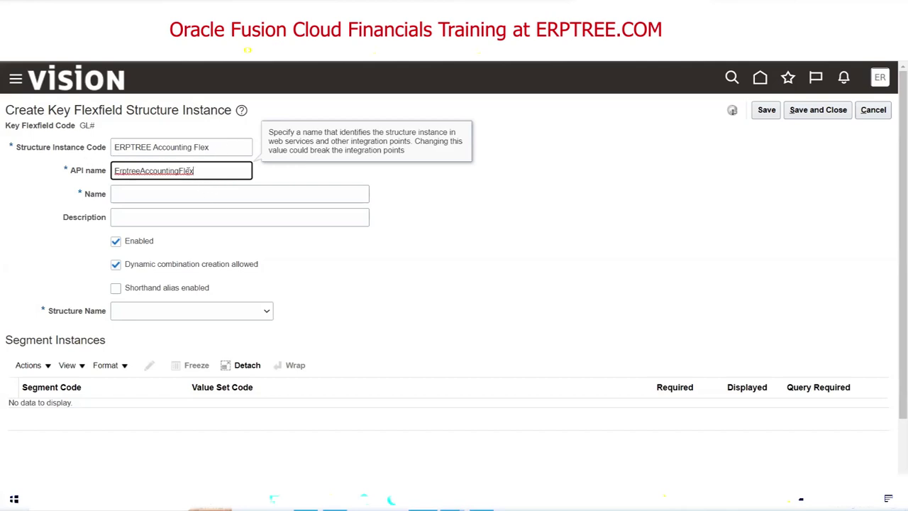
pyautogui.moveTo(216, 147); pyautogui.dragTo(113, 147)
pyautogui.hotkey('ctrl', 'c')
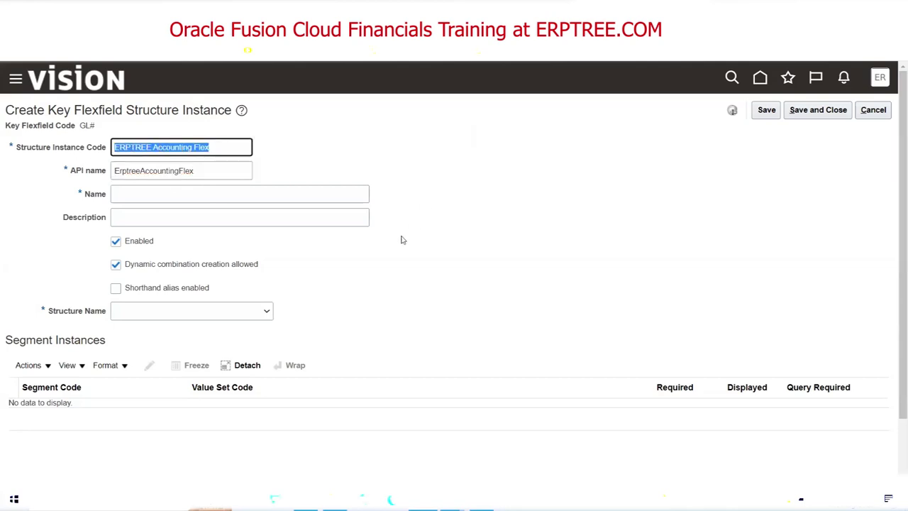
pyautogui.click(128, 195)
pyautogui.hotkey('ctrl', 'v')
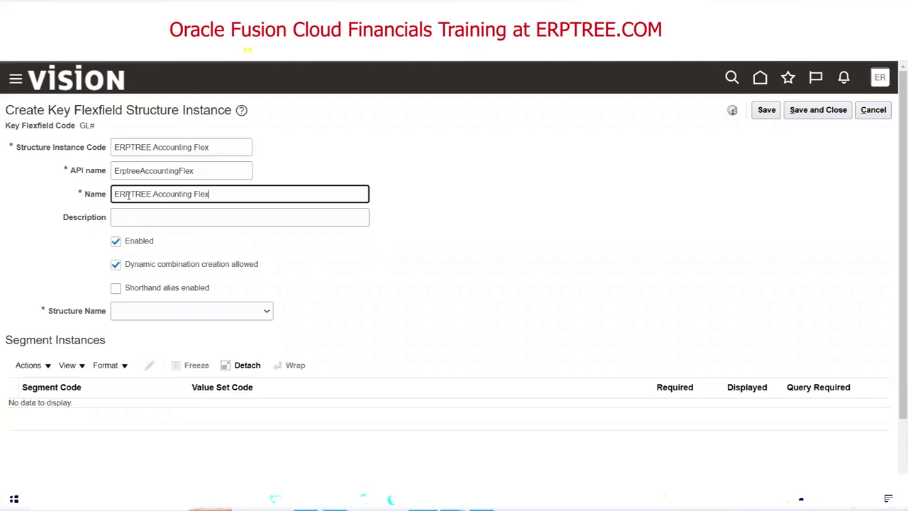
pyautogui.press('Tab')
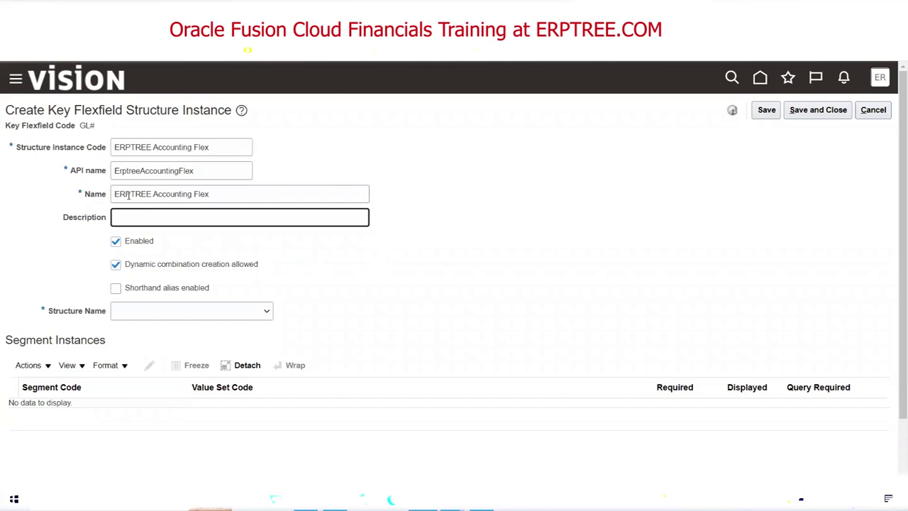
pyautogui.hotkey('ctrl', 'v')
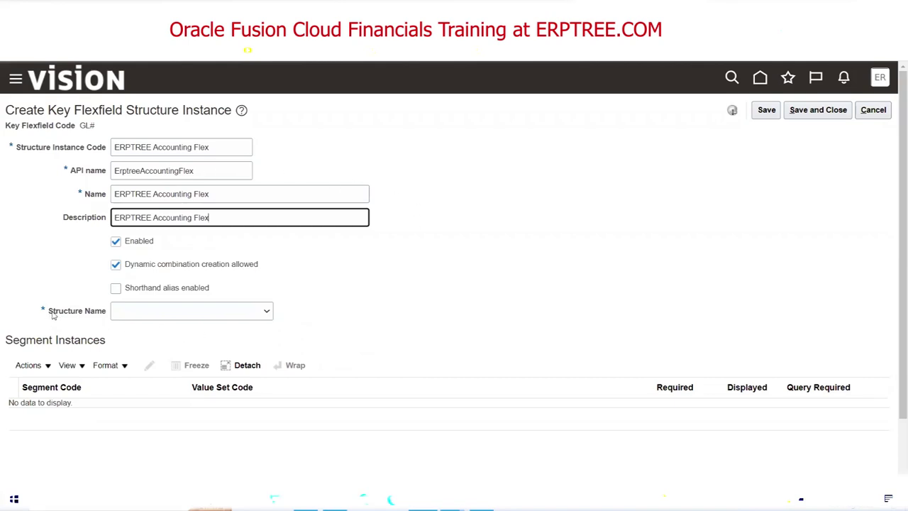
# Choose ERPTREE Accounting Flexfield as the instance's structure.
pyautogui.click(197, 312)
pyautogui.scroll(-1, 213, 234)
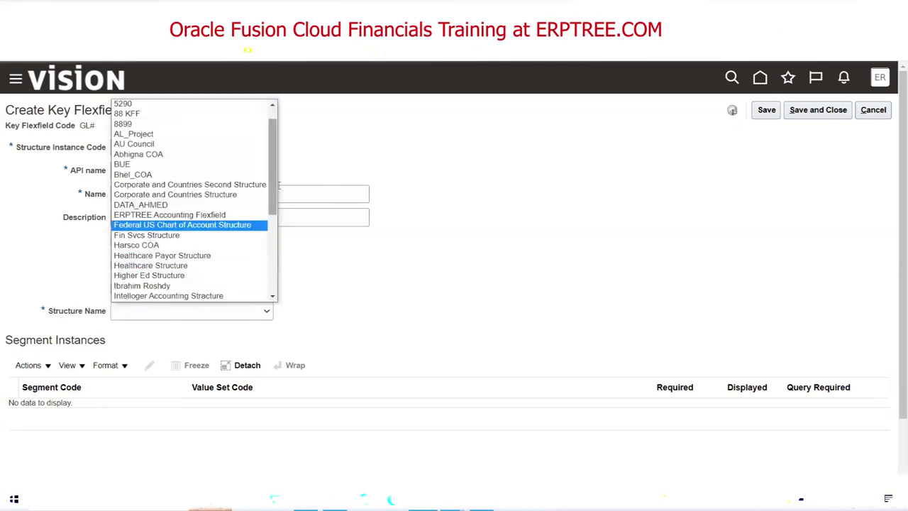
pyautogui.moveTo(276, 163); pyautogui.dragTo(271, 191)
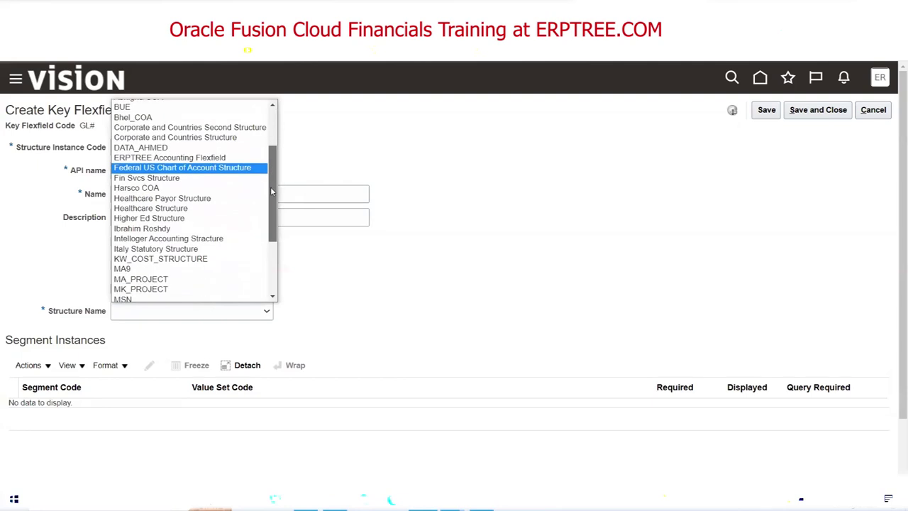
pyautogui.moveTo(271, 191); pyautogui.dragTo(275, 193)
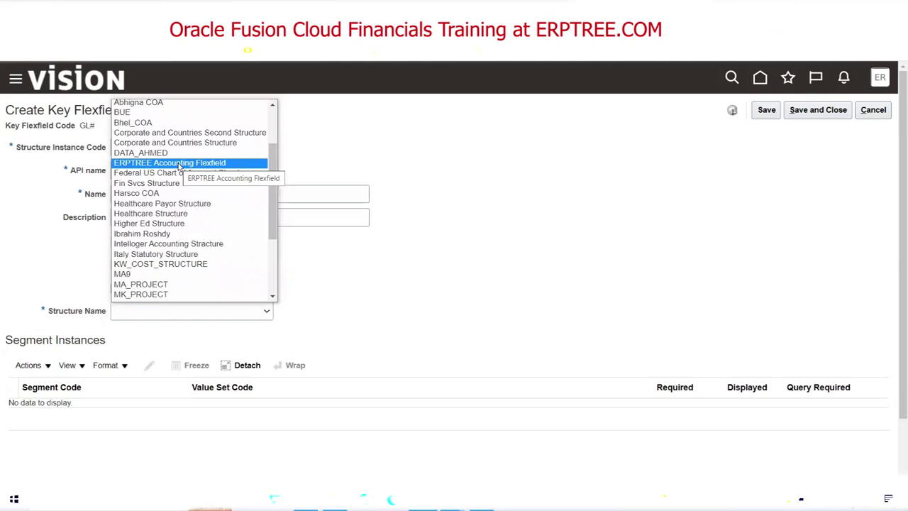
pyautogui.click(179, 165)
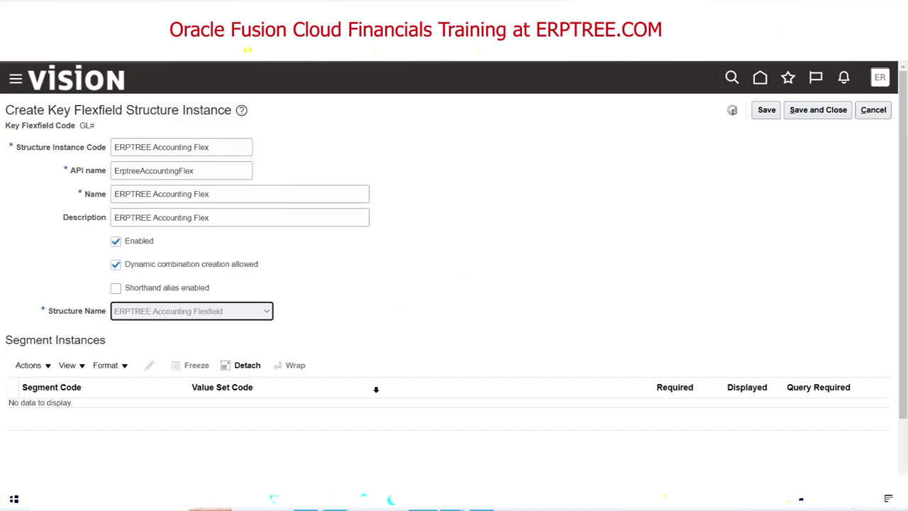
pyautogui.scroll(-1, 434, 251)
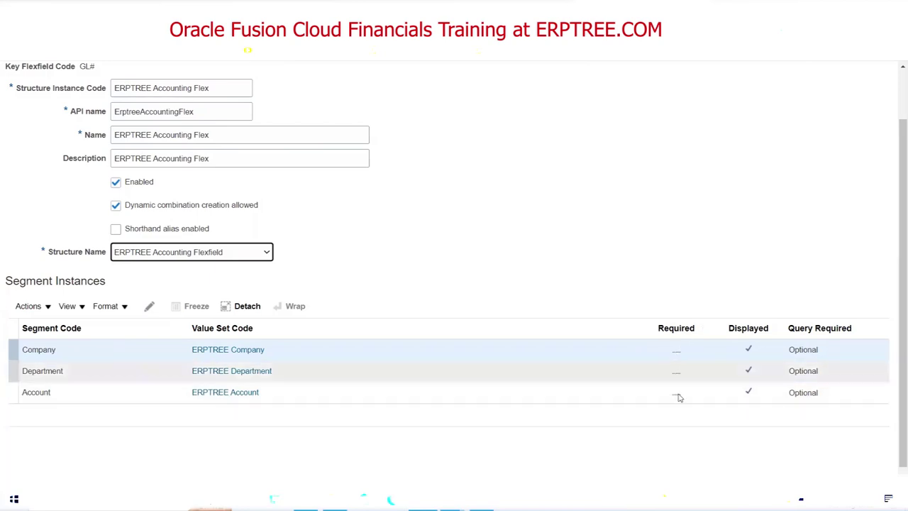
# Mark the Company and Department segment instances as Required.
pyautogui.click(48, 350)
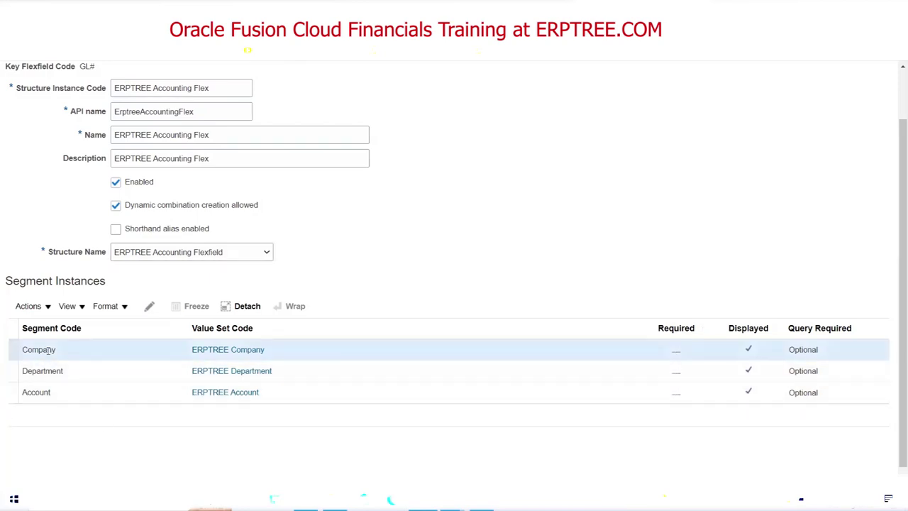
pyautogui.click(149, 306)
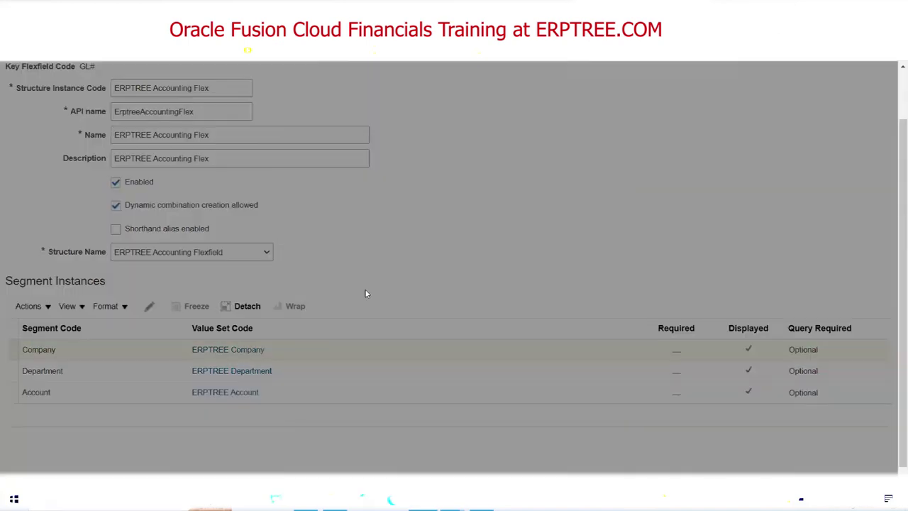
pyautogui.click(380, 221)
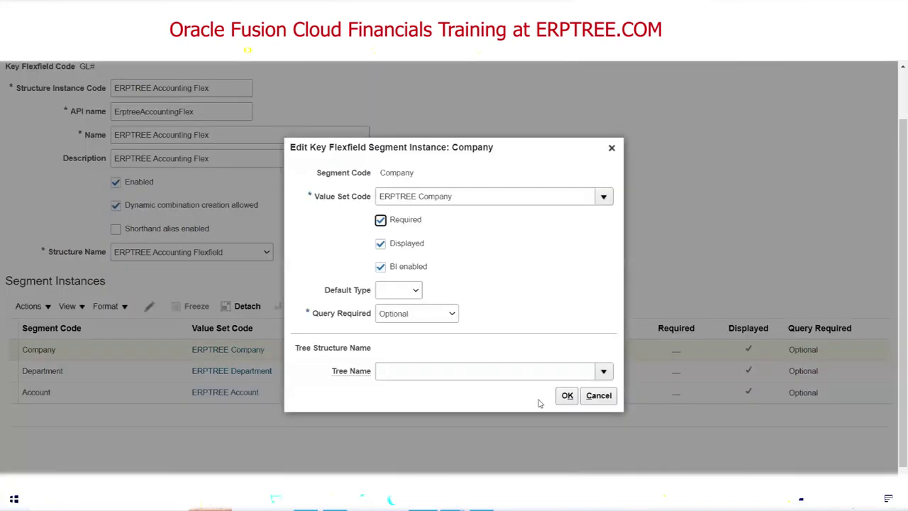
pyautogui.click(567, 395)
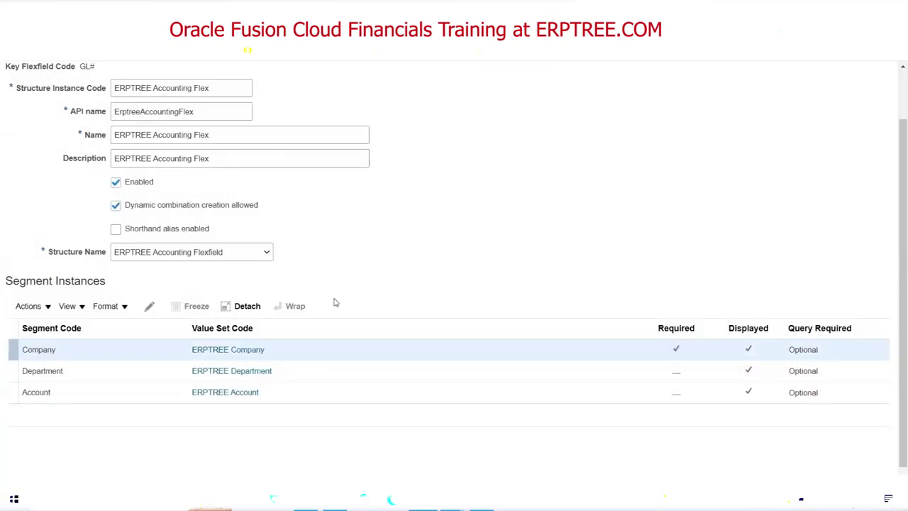
pyautogui.click(32, 368)
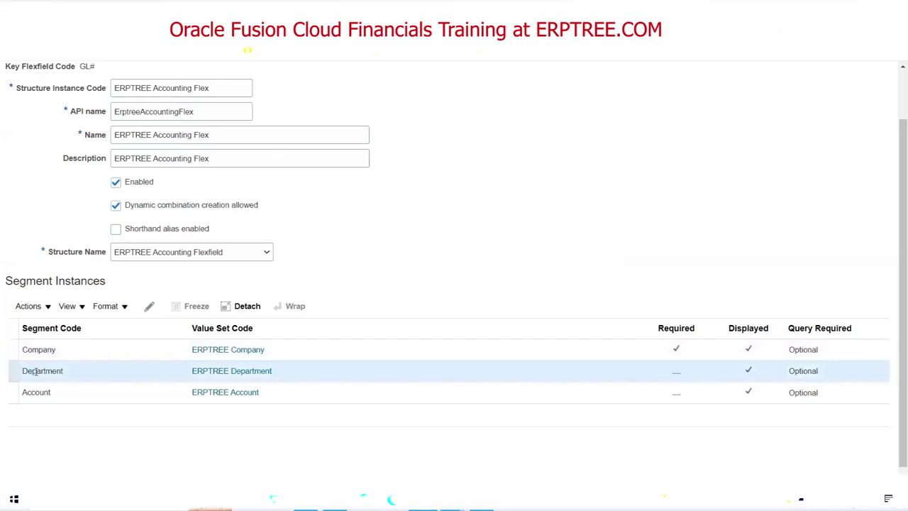
pyautogui.click(149, 306)
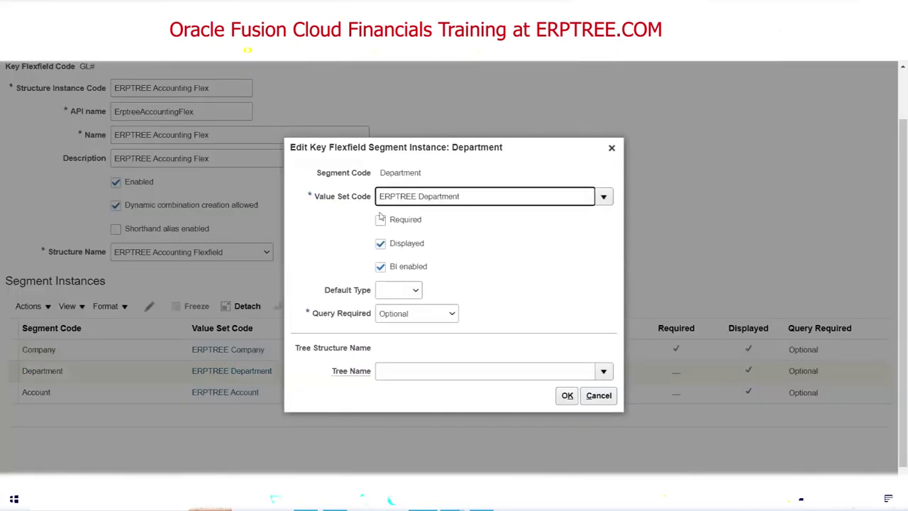
pyautogui.click(380, 220)
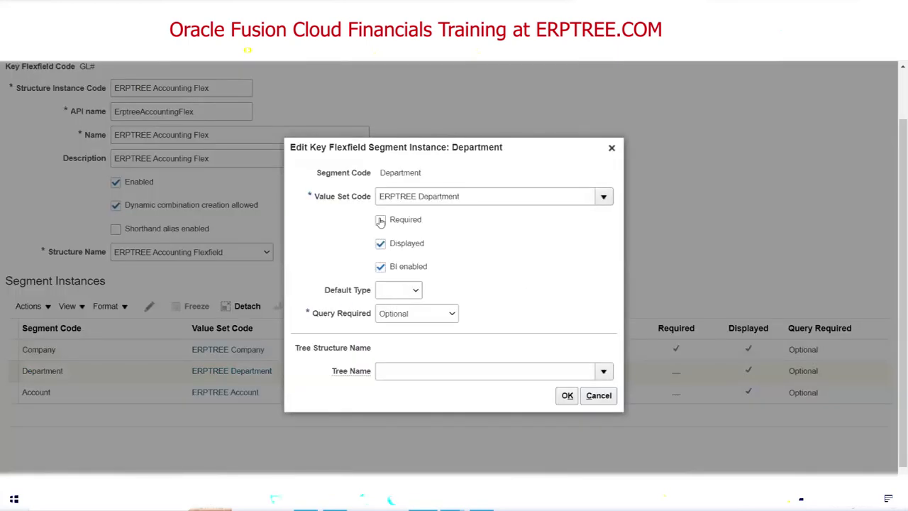
pyautogui.click(567, 395)
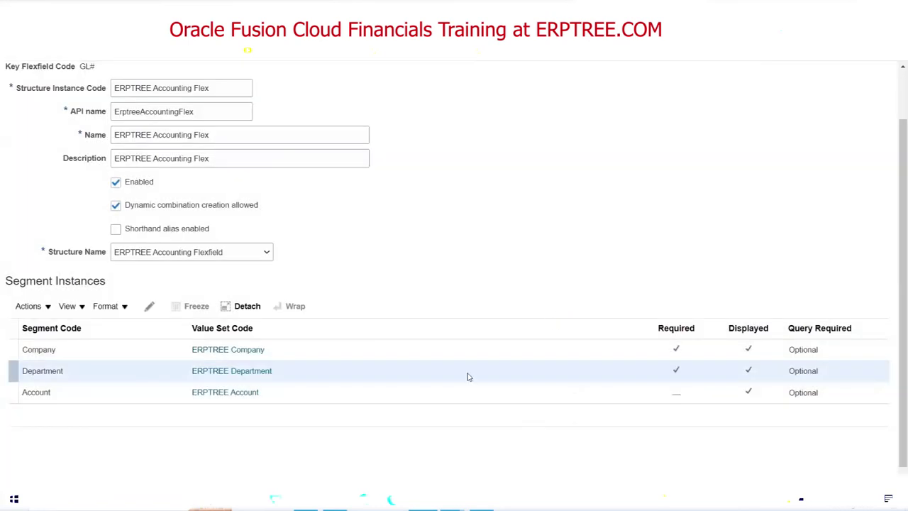
# Mark the Account segment instance as Required.
pyautogui.click(30, 392)
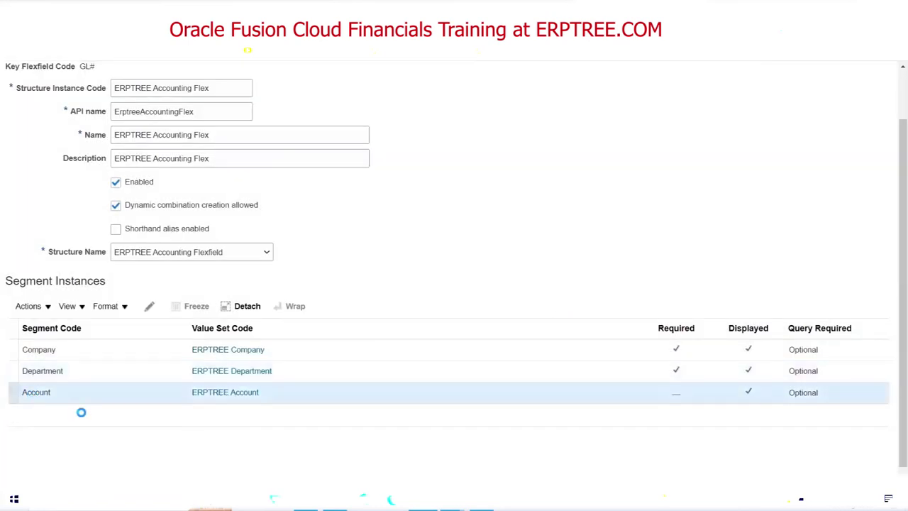
pyautogui.click(149, 306)
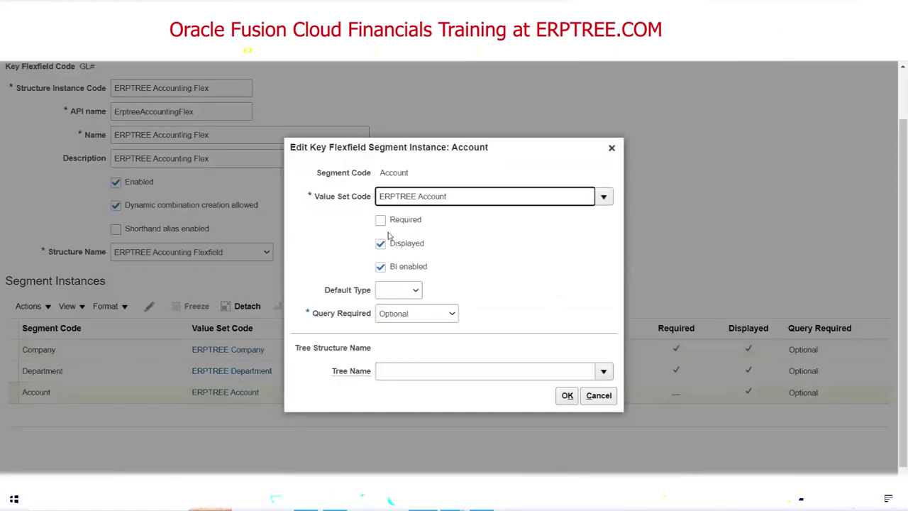
pyautogui.click(380, 220)
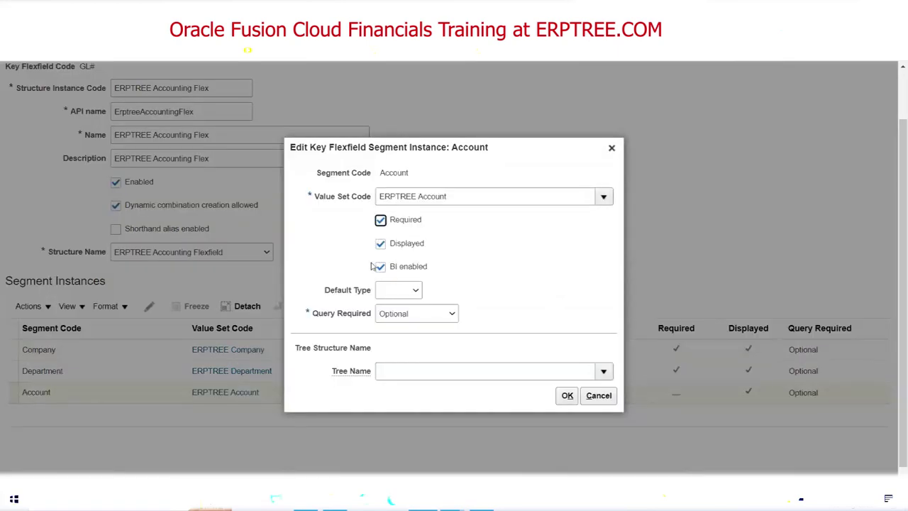
pyautogui.click(567, 396)
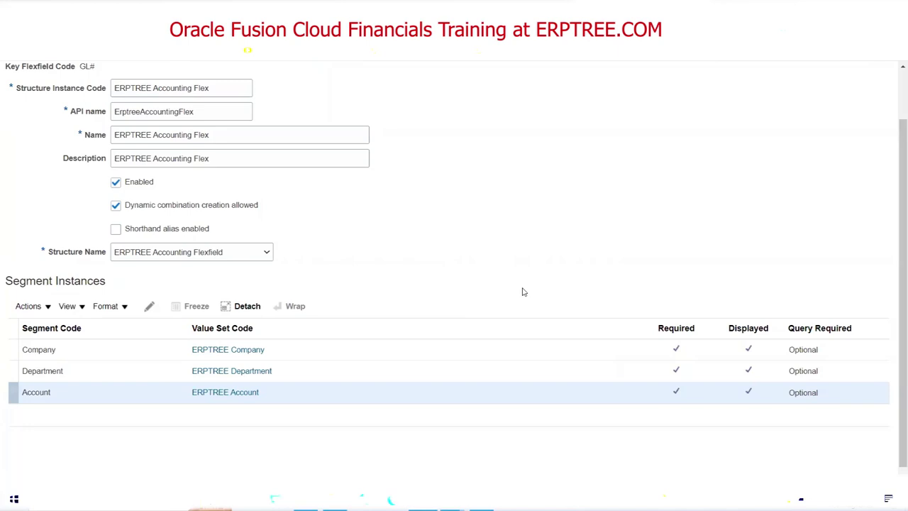
pyautogui.click(80, 351)
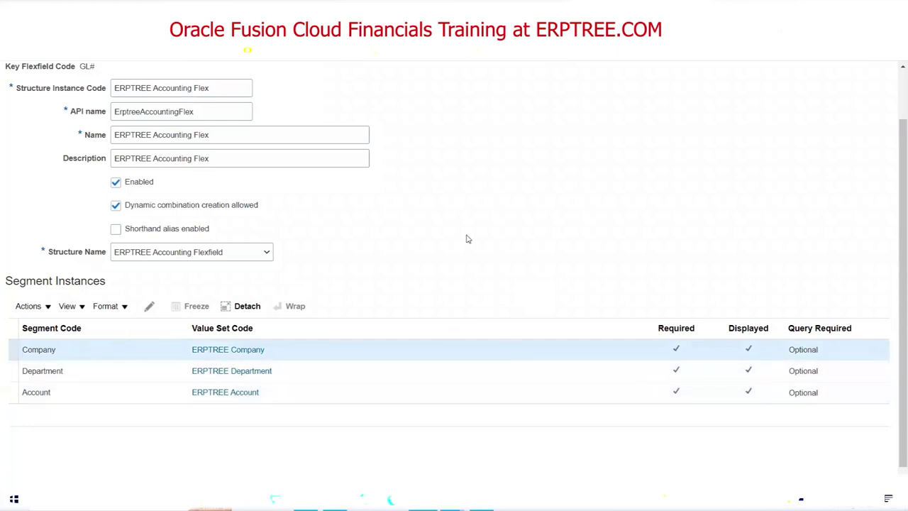
pyautogui.scroll(1, 470, 236)
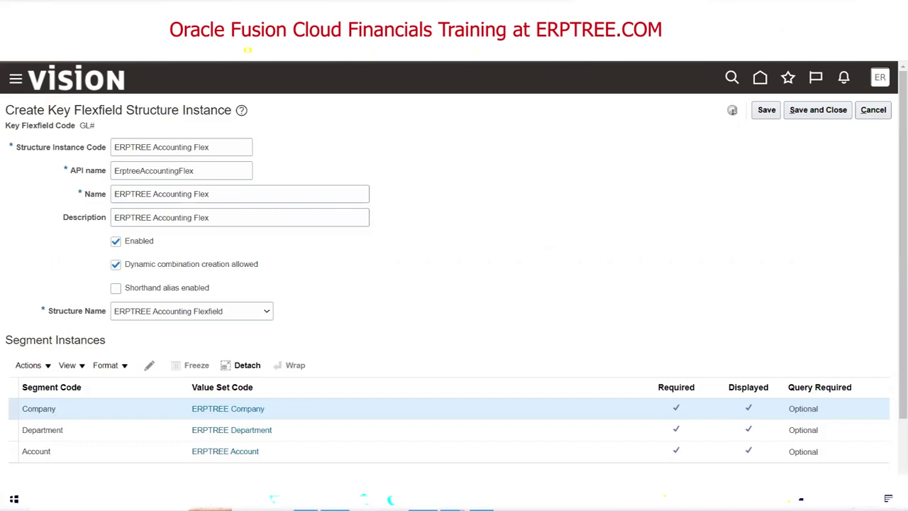
# Switch to the Excel COA checklist listing ERPTREE Accounting Flex under the flexfield name.
pyautogui.hotkey('alt', 'Tab')
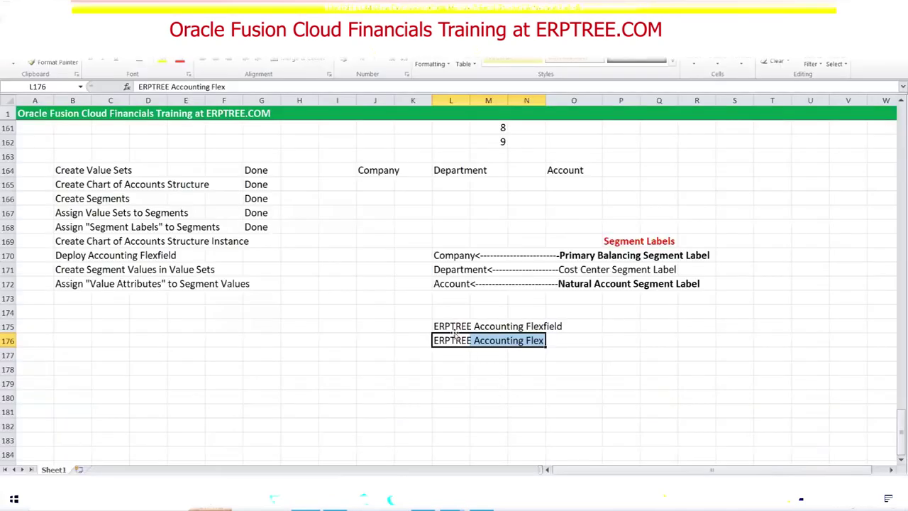
# Highlight rows 175 and 176 to compare 'ERPTREE Accounting Flexfield' with 'ERPTREE Accounting Flex'.
pyautogui.click(456, 327)
pyautogui.moveTo(456, 326); pyautogui.dragTo(599, 328)
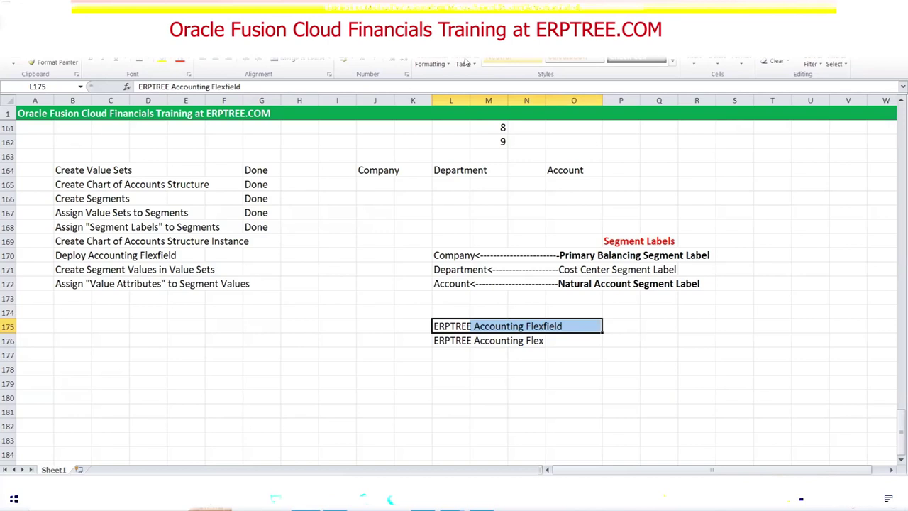
pyautogui.click(465, 63)
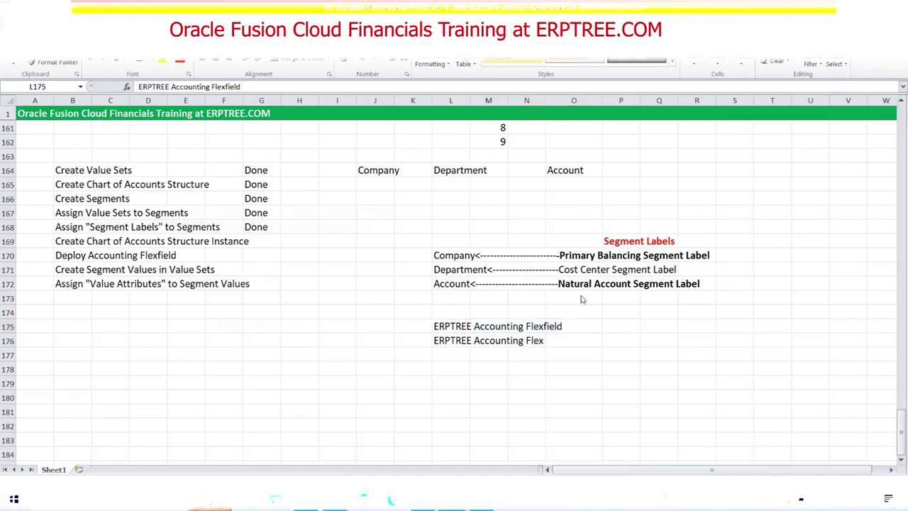
pyautogui.hotkey('ctrl', 'z')
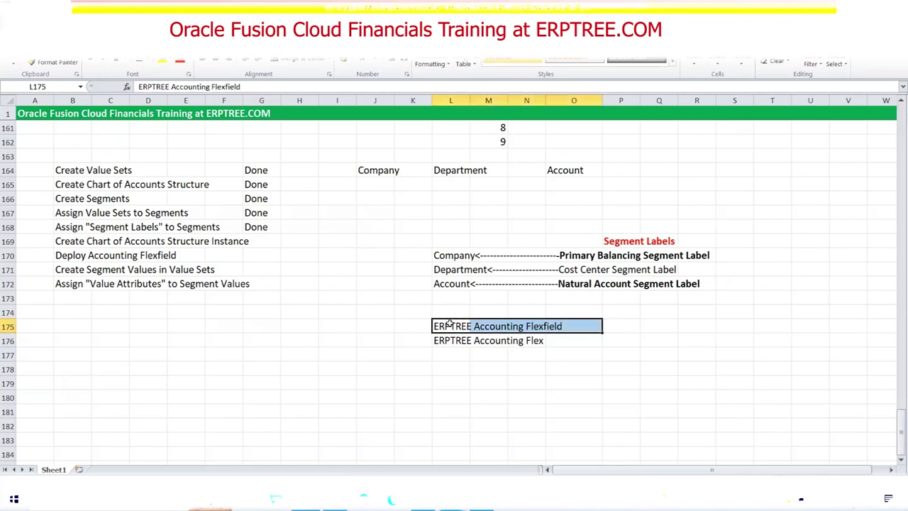
pyautogui.moveTo(447, 341); pyautogui.dragTo(562, 342)
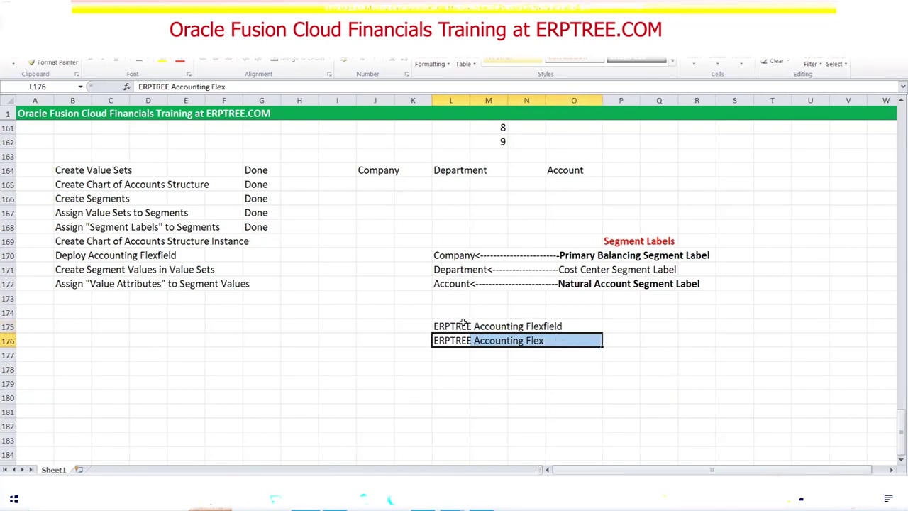
pyautogui.moveTo(442, 325); pyautogui.dragTo(574, 326)
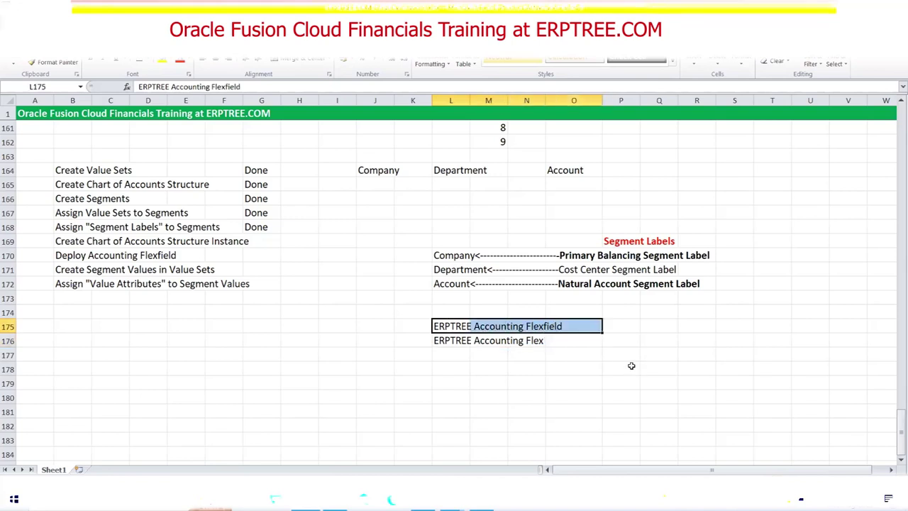
pyautogui.click(452, 326)
pyautogui.moveTo(451, 326); pyautogui.dragTo(541, 322)
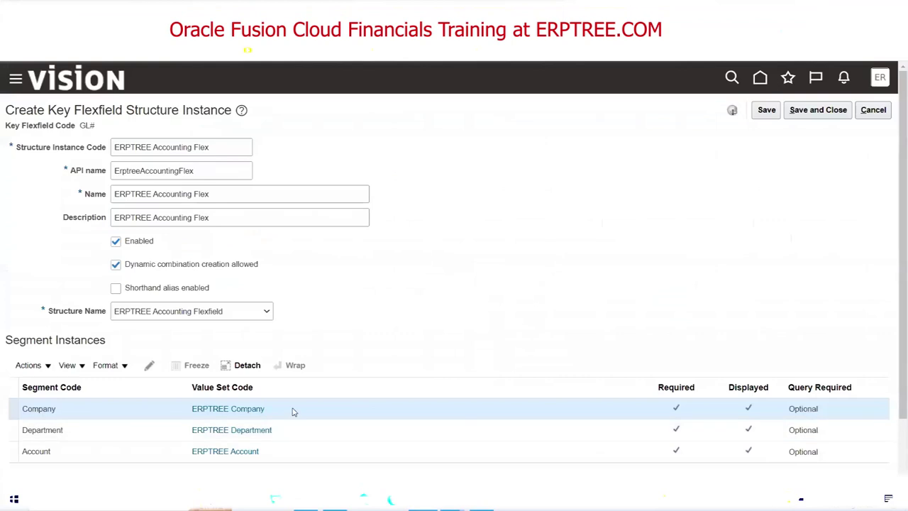
pyautogui.scroll(-1, 284, 319)
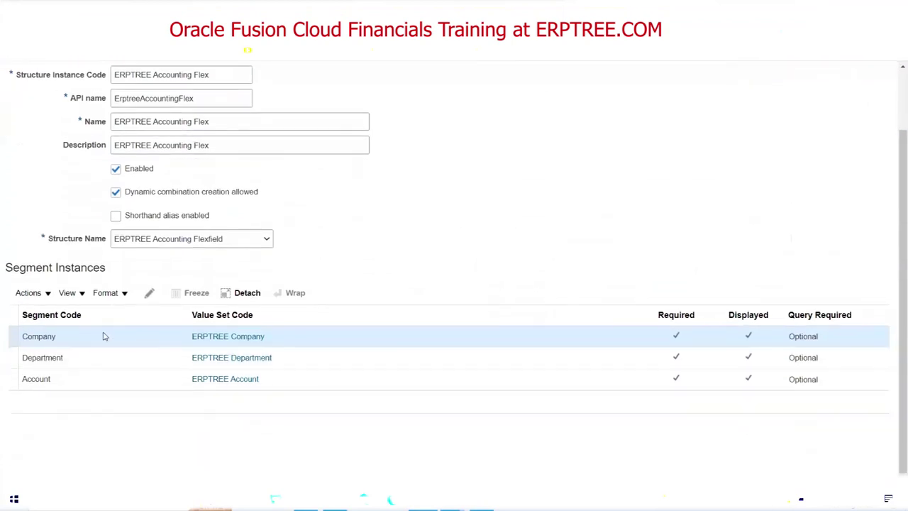
pyautogui.click(149, 293)
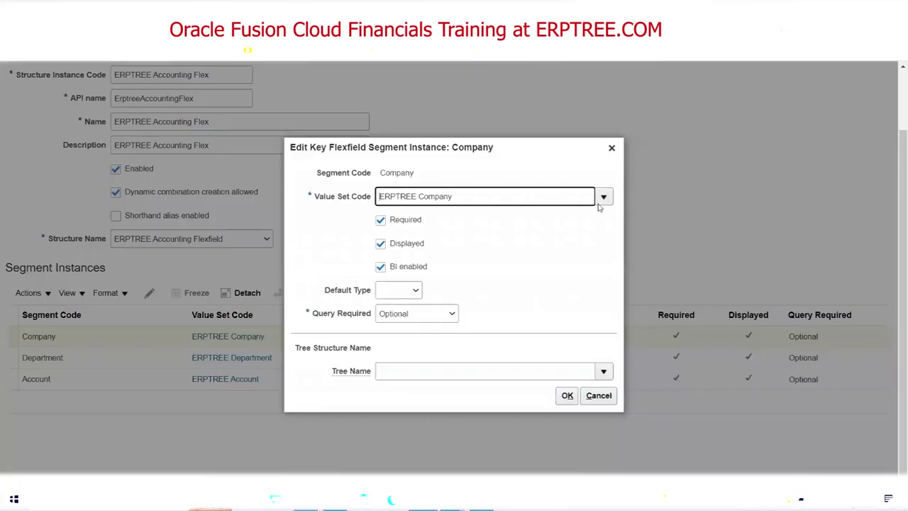
pyautogui.click(602, 199)
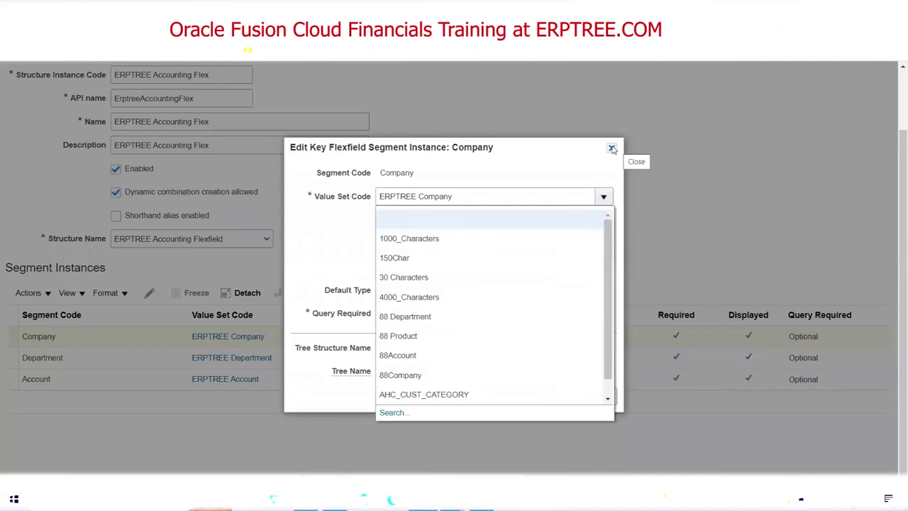
pyautogui.click(611, 149)
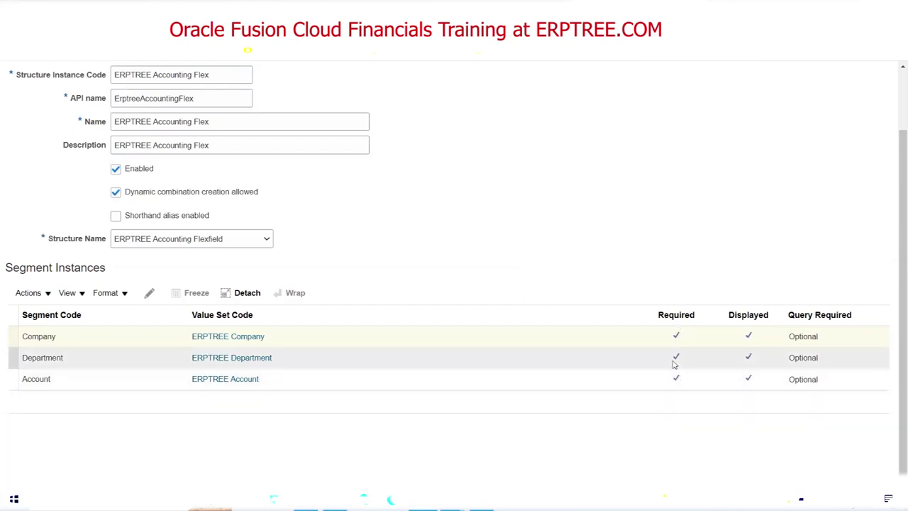
pyautogui.click(512, 364)
pyautogui.scroll(2, 464, 272)
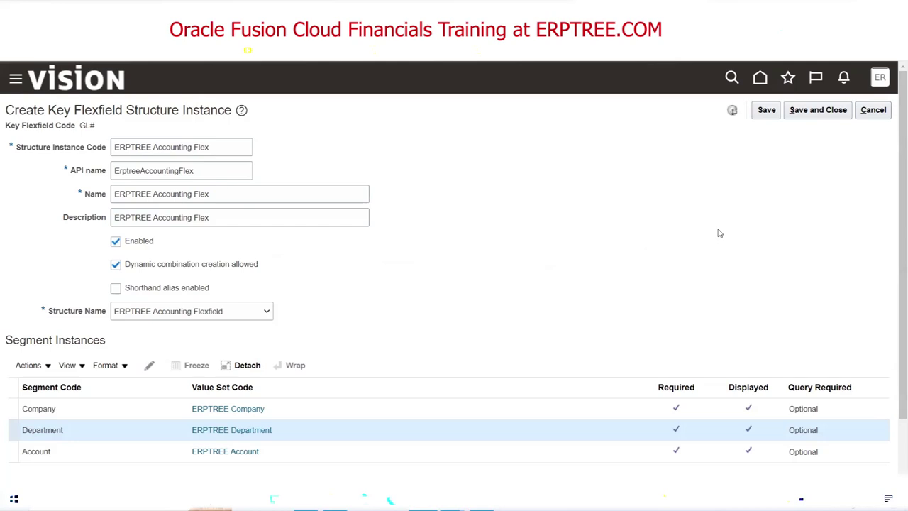
# Save the ERPTREE Accounting Flex structure instance and mark that step in the Excel checklist.
pyautogui.click(826, 113)
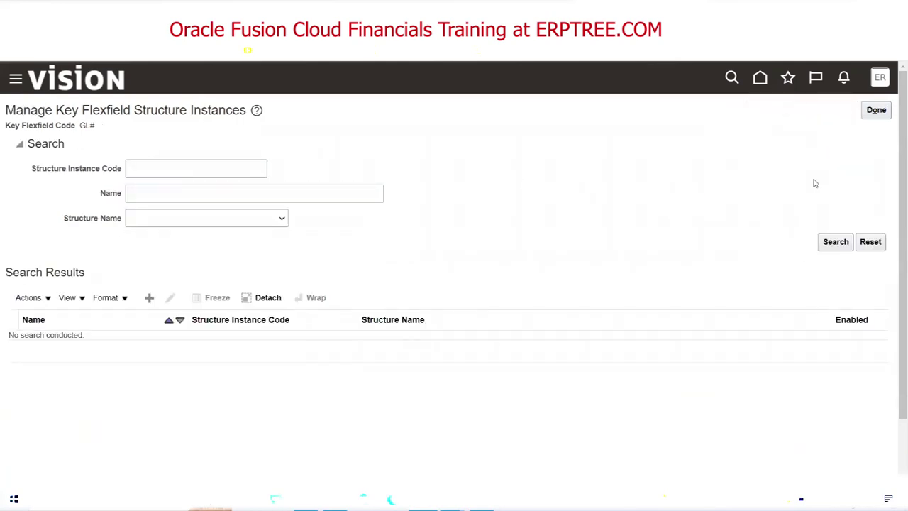
pyautogui.click(874, 113)
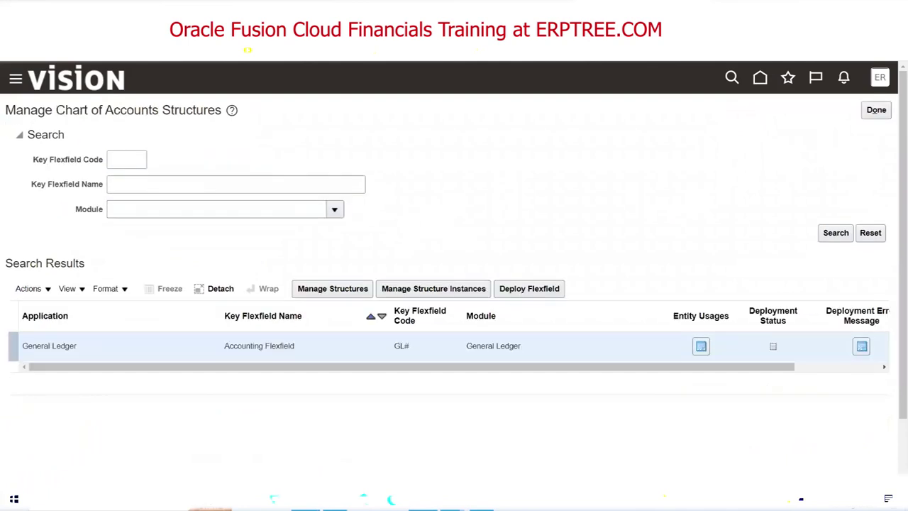
pyautogui.hotkey('alt', 'Tab')
pyautogui.moveTo(63, 244); pyautogui.dragTo(244, 242)
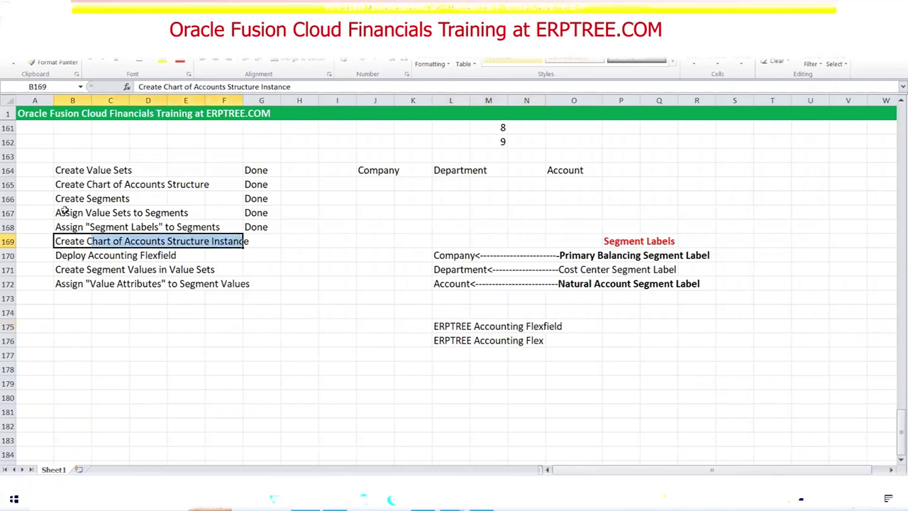
# Highlight the structure and structure instance steps in rows 165 and 169, then return to Oracle.
pyautogui.moveTo(58, 185); pyautogui.dragTo(190, 189)
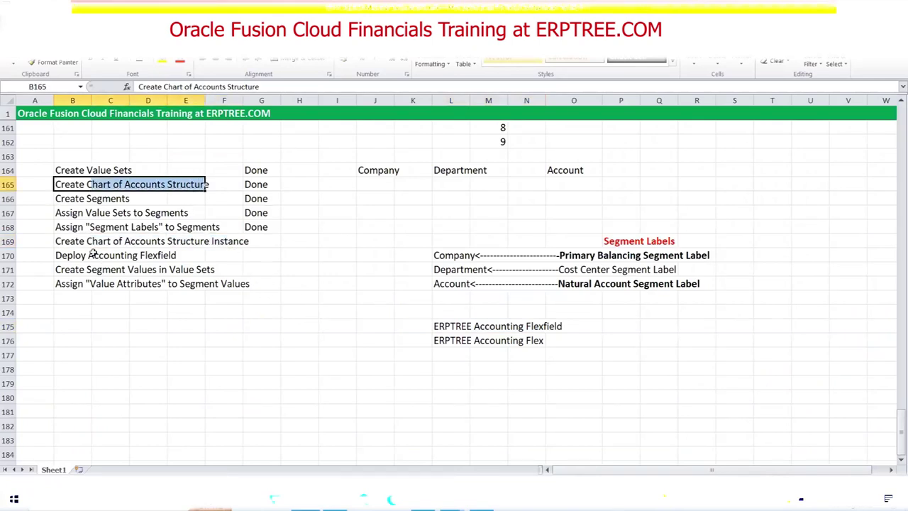
pyautogui.click(88, 239)
pyautogui.moveTo(88, 240); pyautogui.dragTo(234, 239)
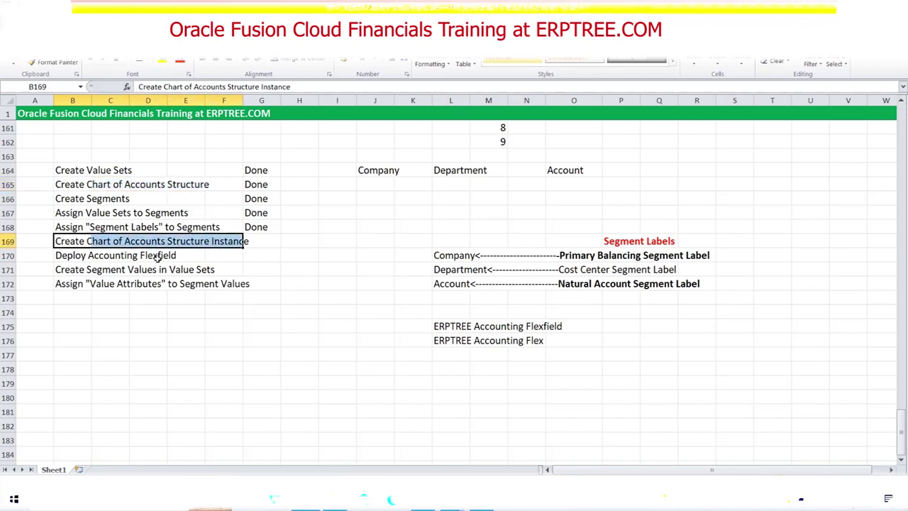
pyautogui.hotkey('alt', 'Tab')
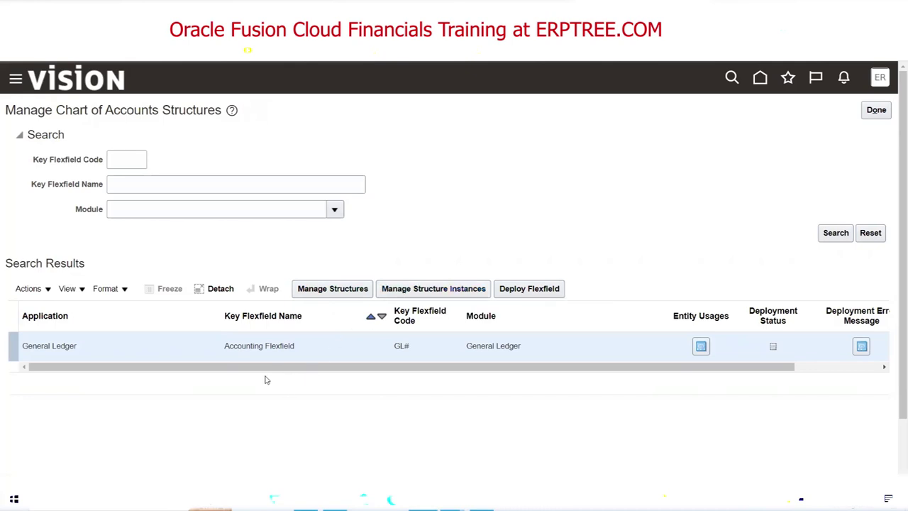
pyautogui.click(254, 346)
pyautogui.tripleClick(254, 346)
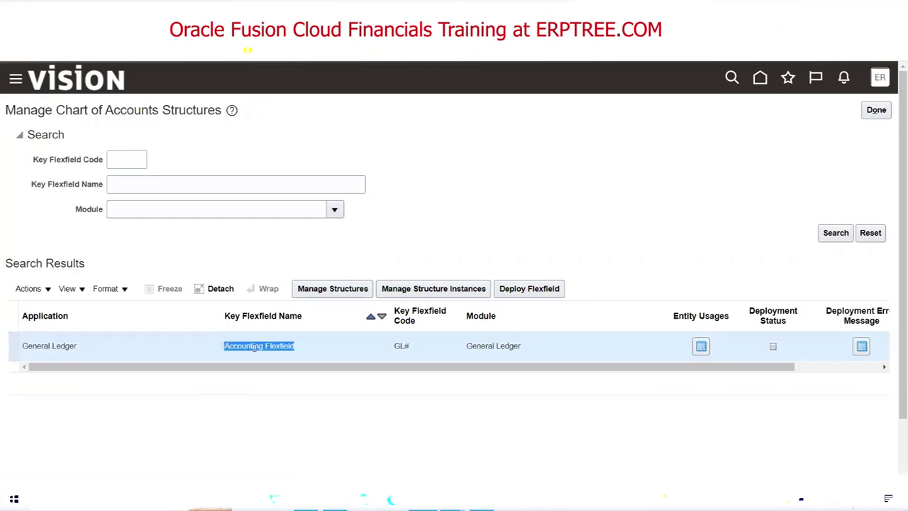
pyautogui.hotkey('alt', 'Tab')
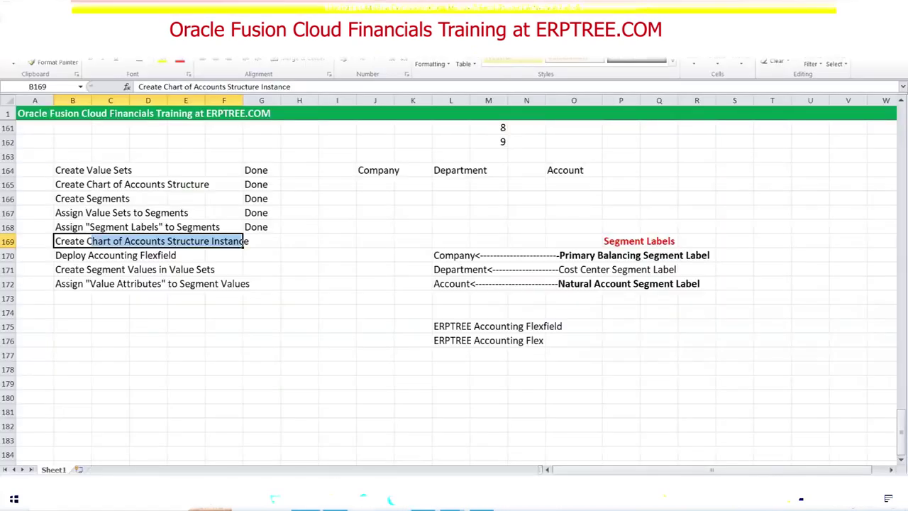
pyautogui.hotkey('alt', 'Tab')
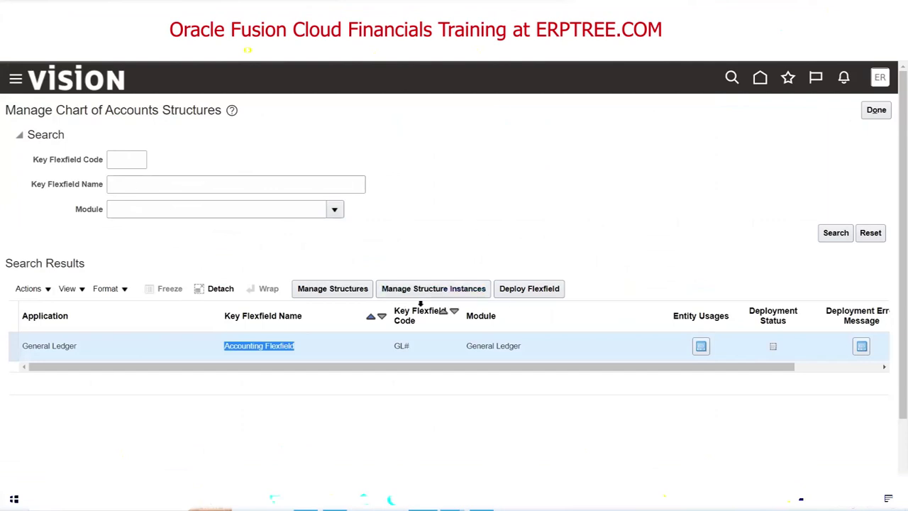
pyautogui.scroll(-2, 894, 167)
pyautogui.scroll(2, 894, 167)
pyautogui.hotkey('alt', 'Tab')
# Enter POD in cell E105 under Testing Instance, then switch back to Oracle.
pyautogui.scroll(5, 348, 324)
pyautogui.scroll(18, 350, 318)
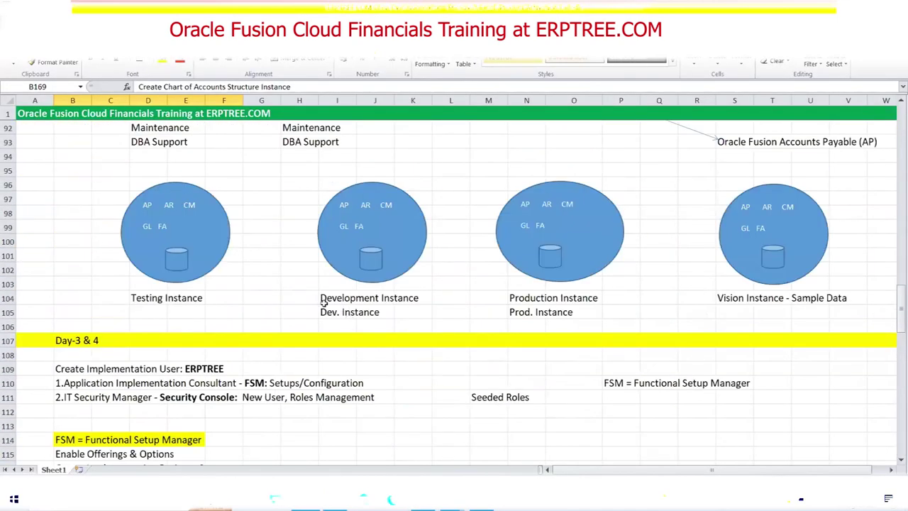
pyautogui.click(183, 314)
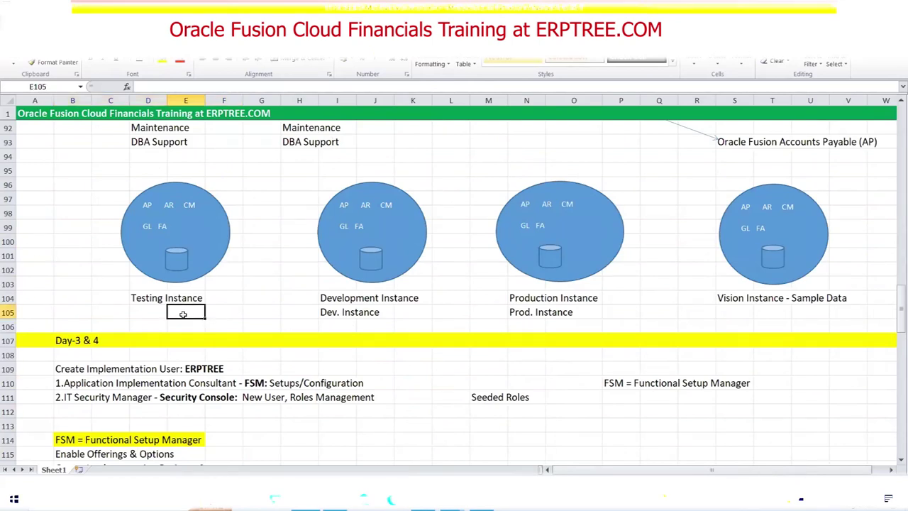
pyautogui.write('POD')
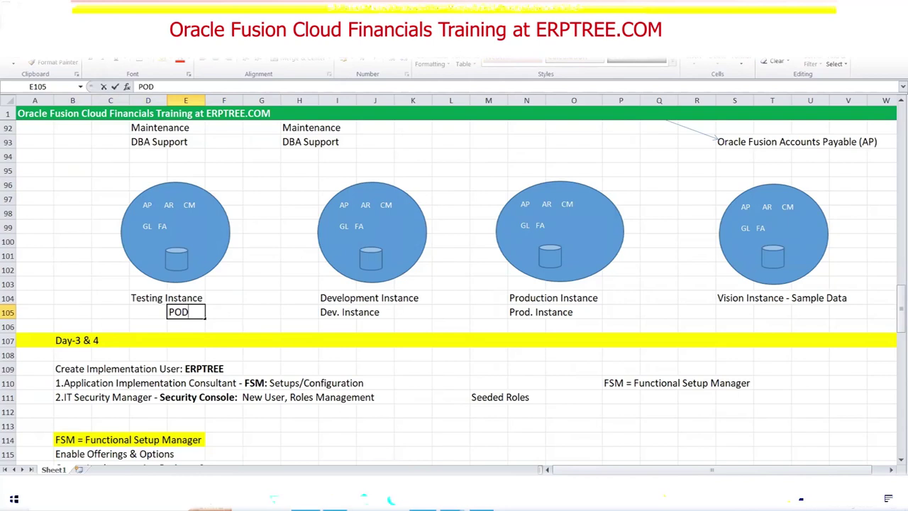
pyautogui.hotkey('alt', 'Tab')
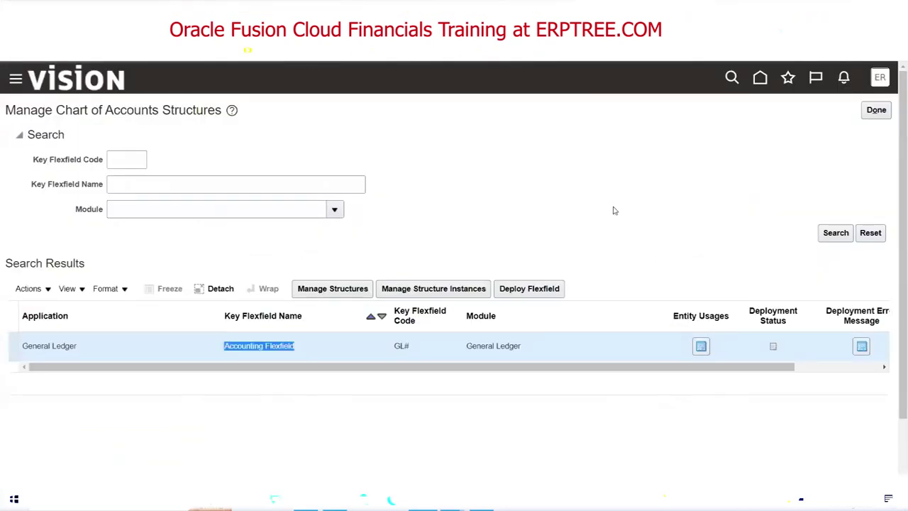
# Search all key flexfield structures of the Accounting Flexfield (GL#) and browse the results.
pyautogui.click(614, 210)
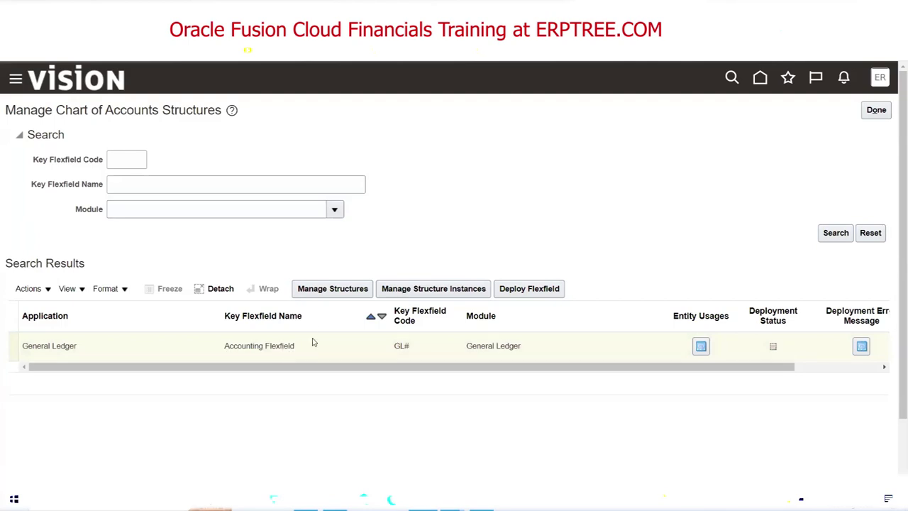
pyautogui.click(322, 289)
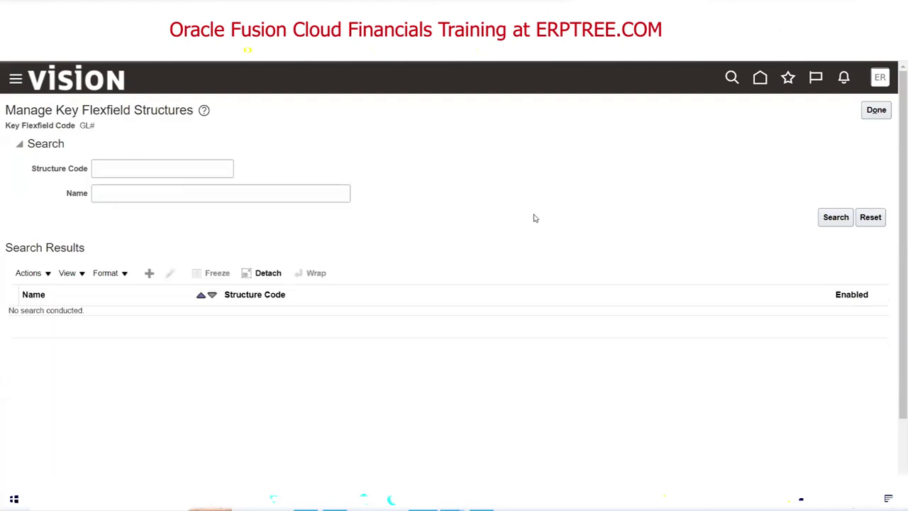
pyautogui.click(823, 217)
pyautogui.scroll(-2, 895, 230)
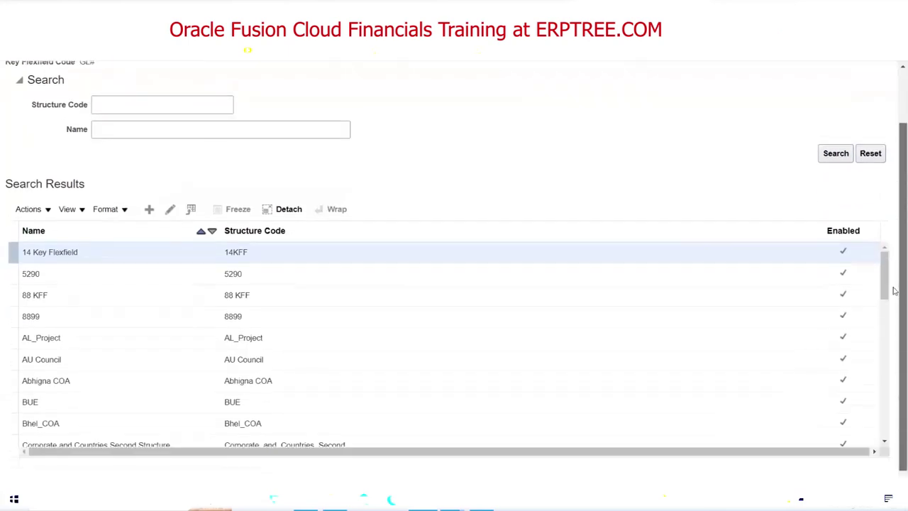
pyautogui.moveTo(885, 270); pyautogui.dragTo(882, 280)
pyautogui.scroll(3, 883, 281)
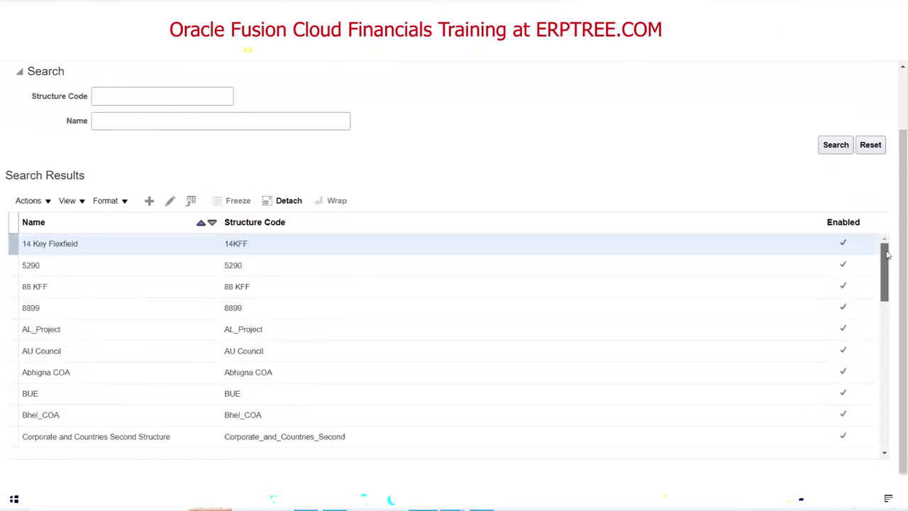
pyautogui.scroll(2, 894, 287)
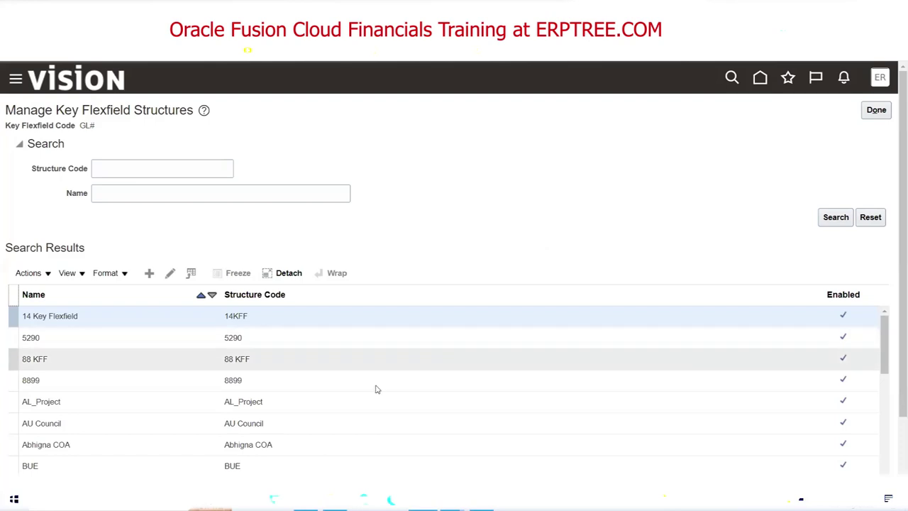
# Scroll the Excel notes down to the Segment Labels section, then return to the GL# structures list.
pyautogui.hotkey('alt', 'Tab')
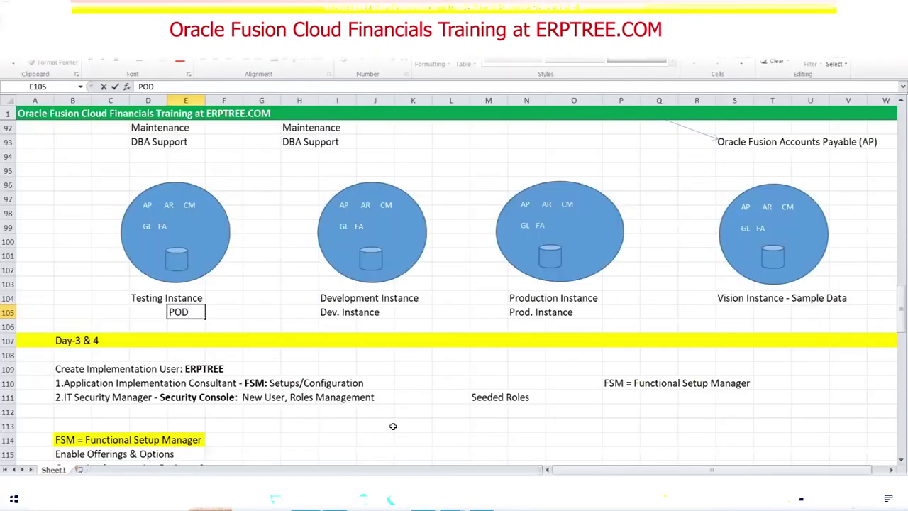
pyautogui.scroll(-9, 393, 419)
pyautogui.scroll(-4, 396, 389)
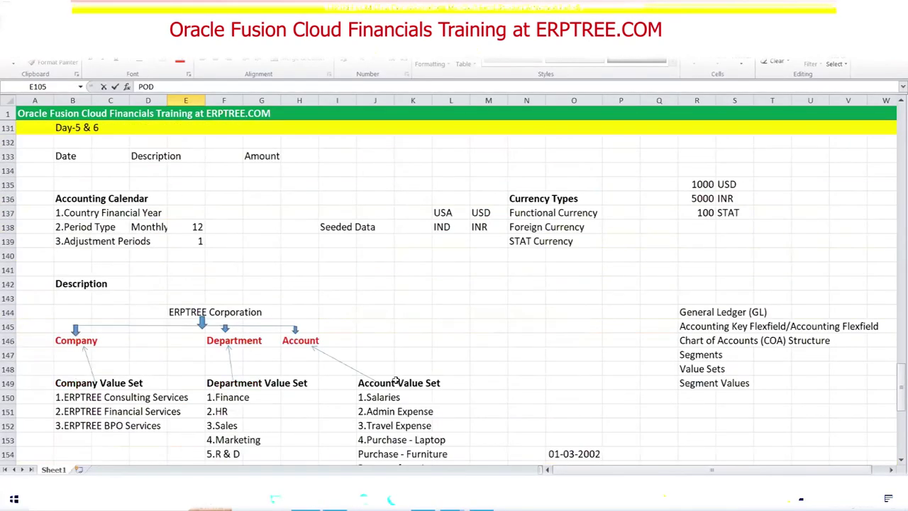
pyautogui.scroll(-7, 434, 342)
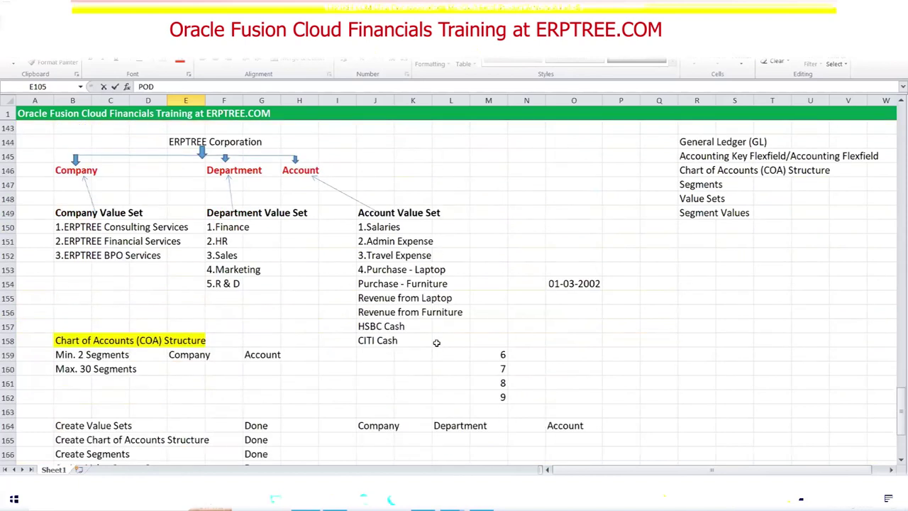
pyautogui.scroll(-1, 434, 341)
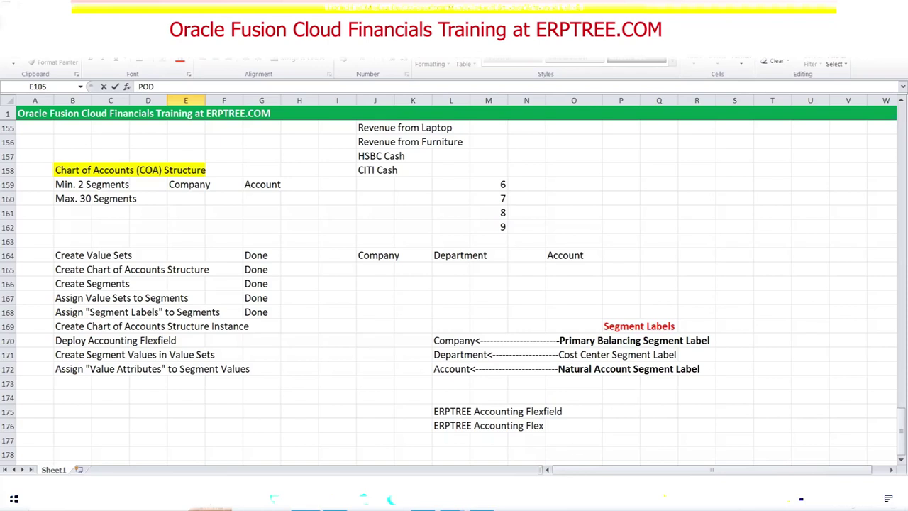
pyautogui.hotkey('alt', 'Tab')
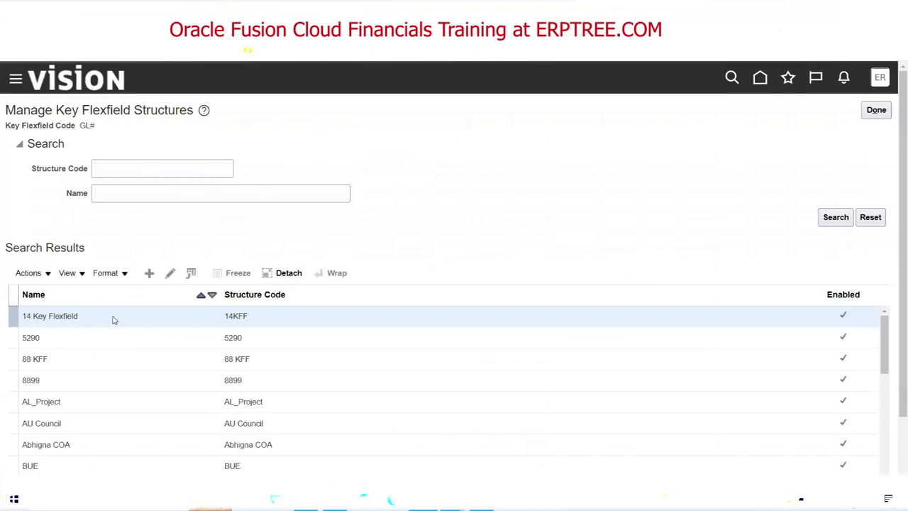
# Select the AU Council structure and go back to Manage Chart of Accounts Structures.
pyautogui.click(103, 423)
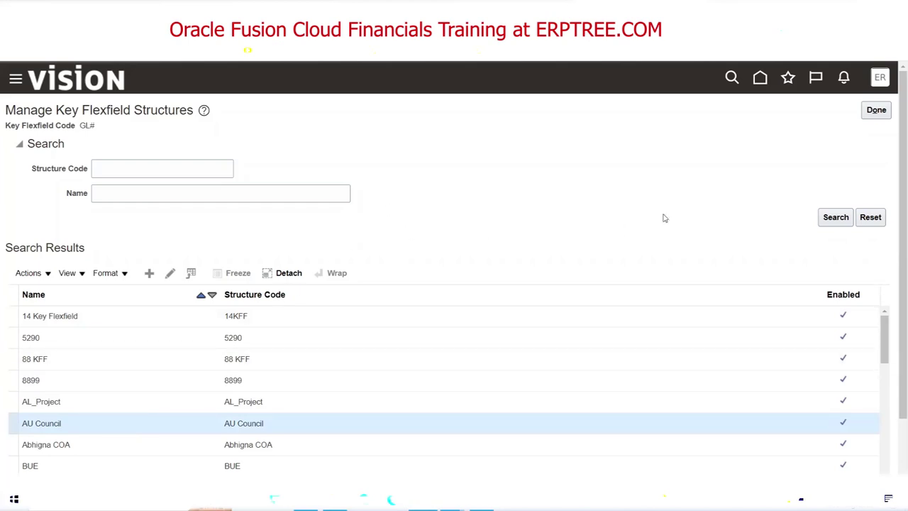
pyautogui.click(874, 116)
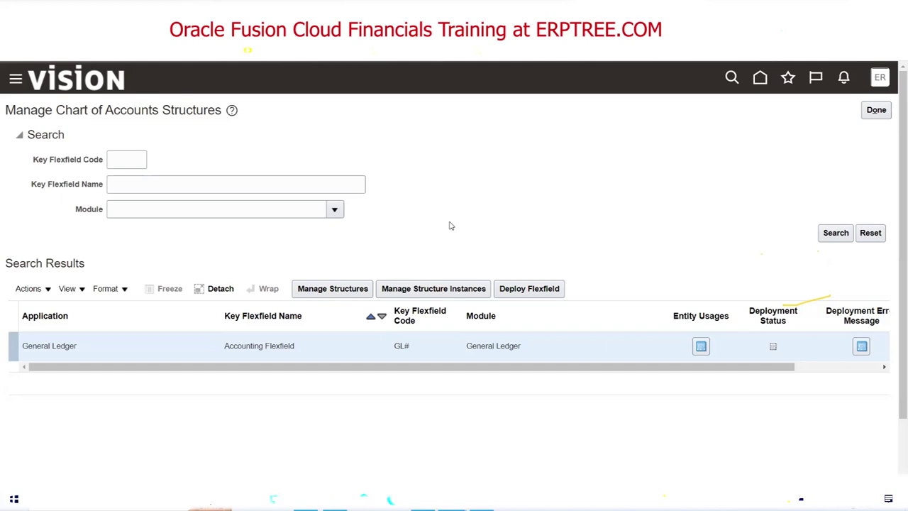
# Search the GL# structures and look at the 14KFF structure without changing it.
pyautogui.click(343, 294)
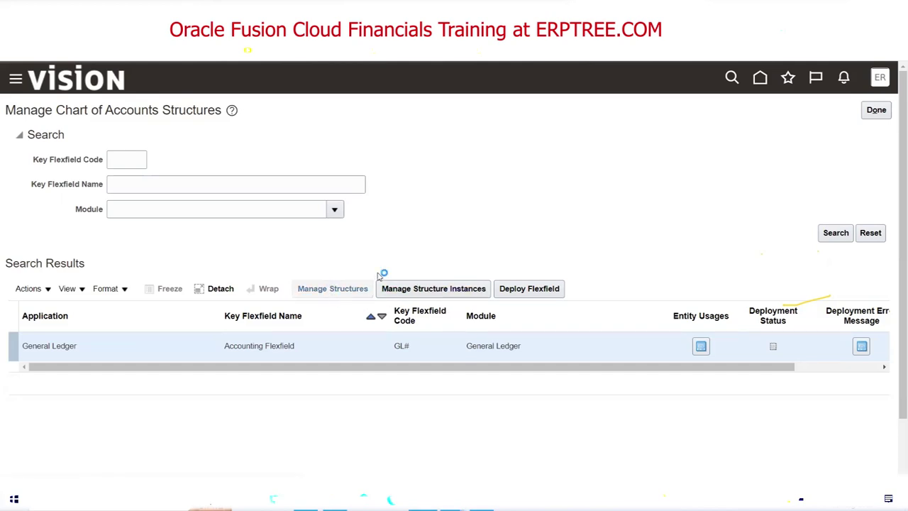
pyautogui.click(827, 218)
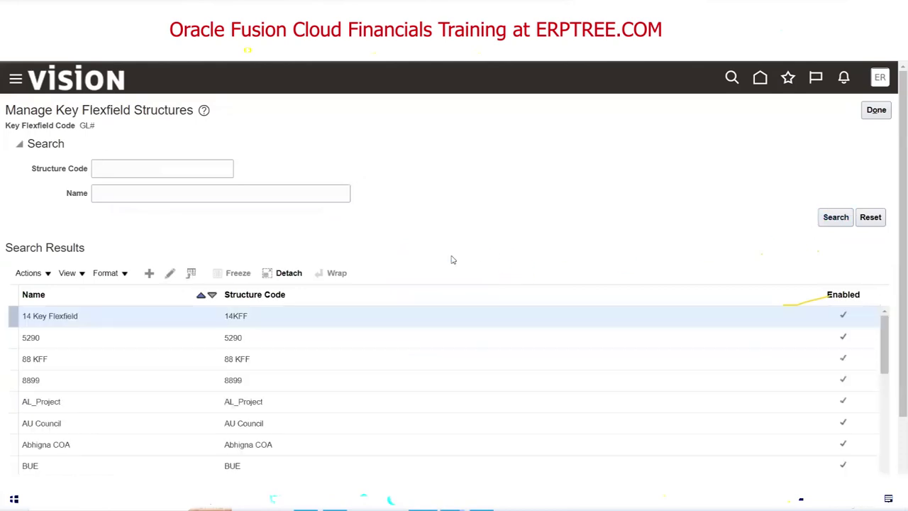
pyautogui.scroll(-2, 436, 214)
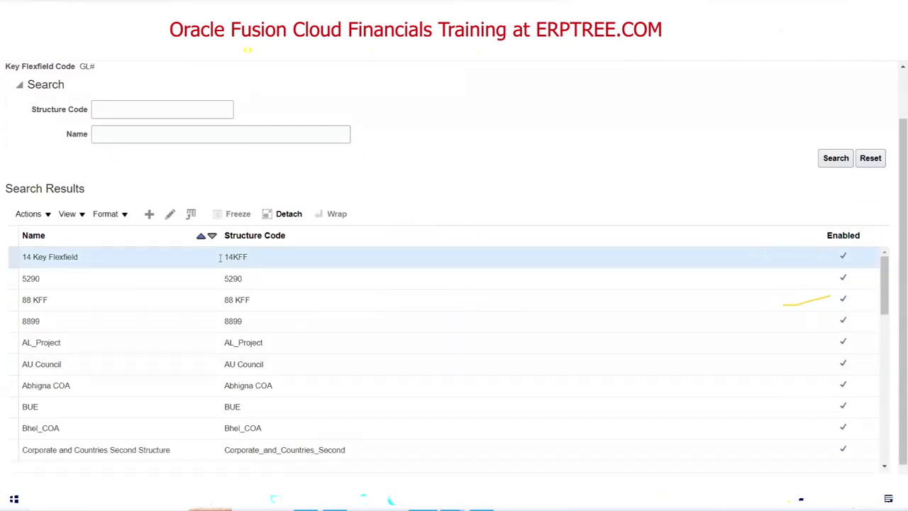
pyautogui.click(170, 216)
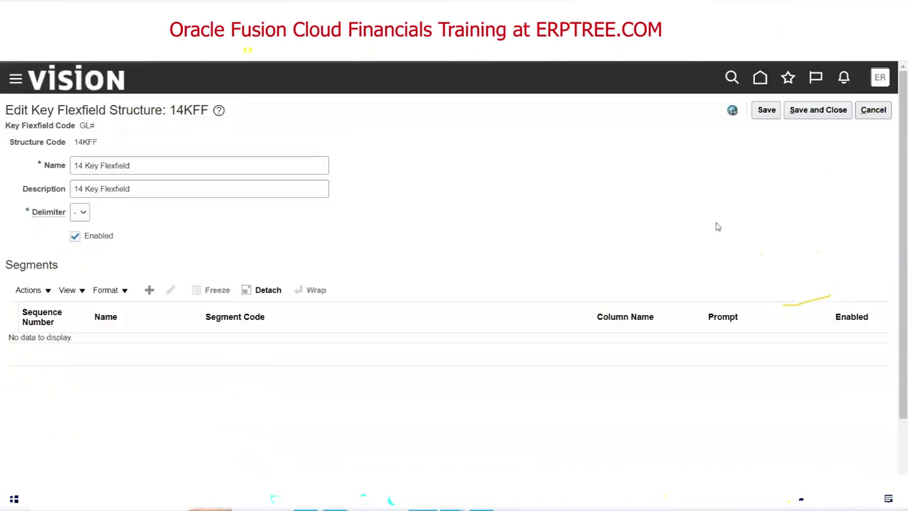
pyautogui.click(873, 110)
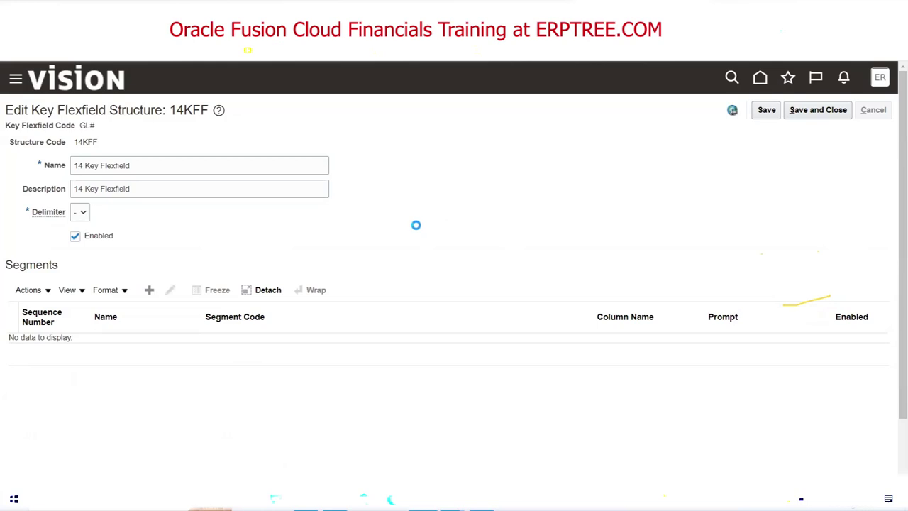
pyautogui.click(298, 401)
pyautogui.scroll(-1, 350, 371)
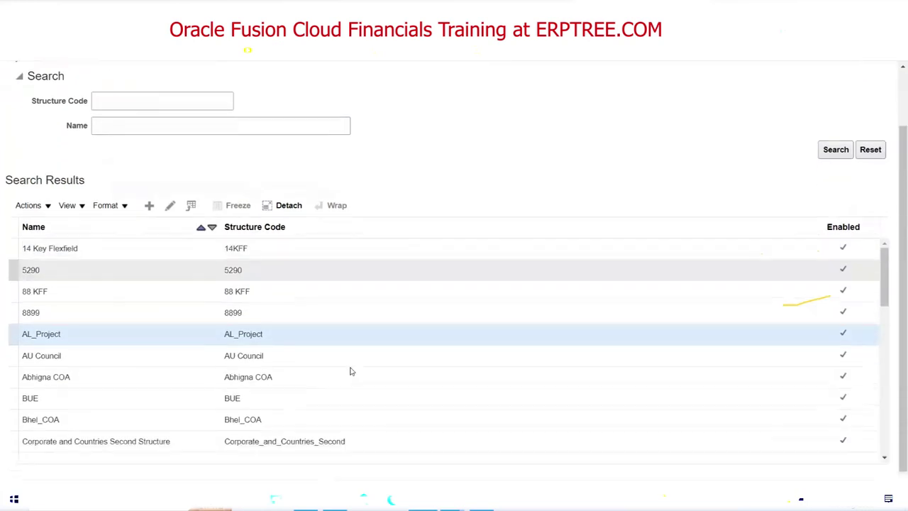
# Remove Primary Balancing Segment from Abhigna COA's Abhigna Company segment and save both levels.
pyautogui.click(304, 373)
pyautogui.click(169, 205)
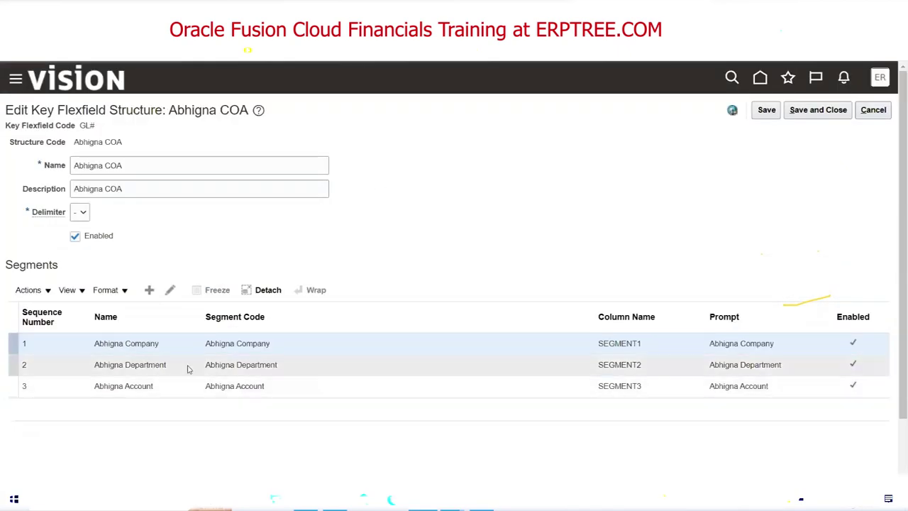
pyautogui.click(170, 291)
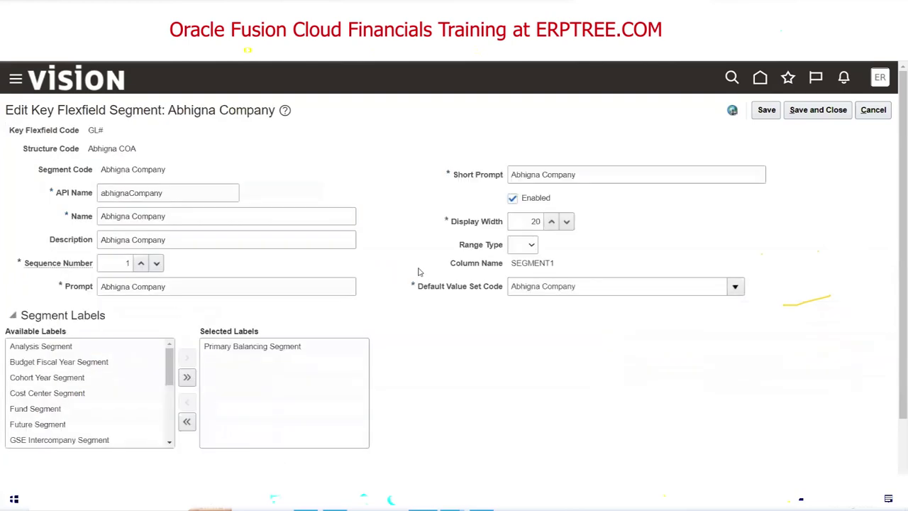
pyautogui.click(226, 350)
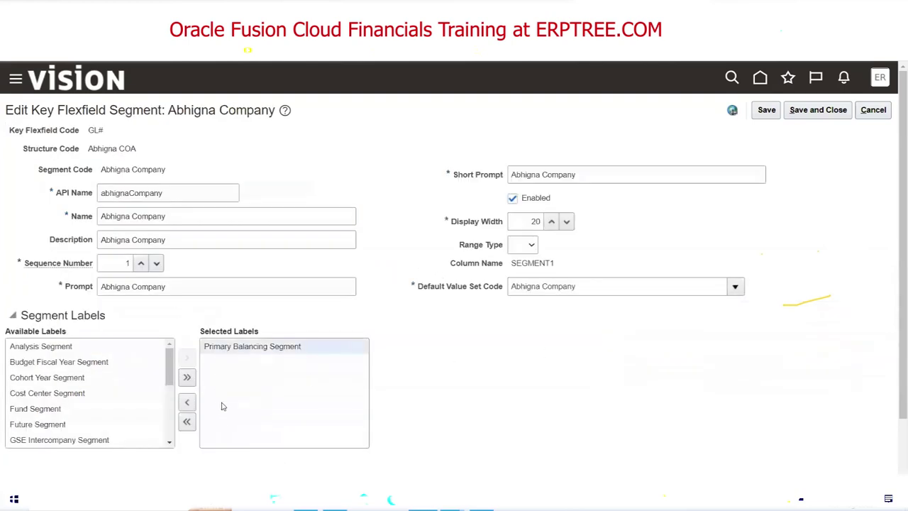
pyautogui.click(187, 401)
pyautogui.click(823, 111)
pyautogui.click(835, 112)
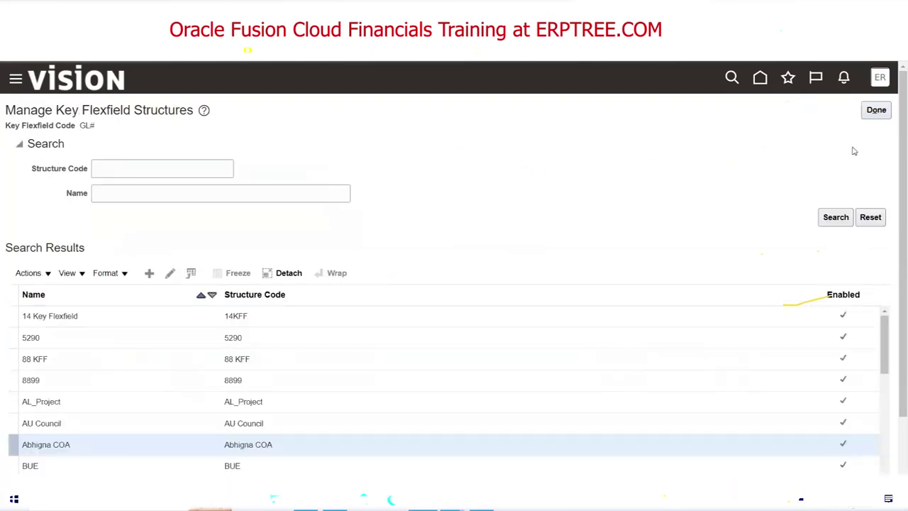
# Return to Manage Chart of Accounts Structures and deploy the GL# Accounting Flexfield, which fails with one error.
pyautogui.click(876, 111)
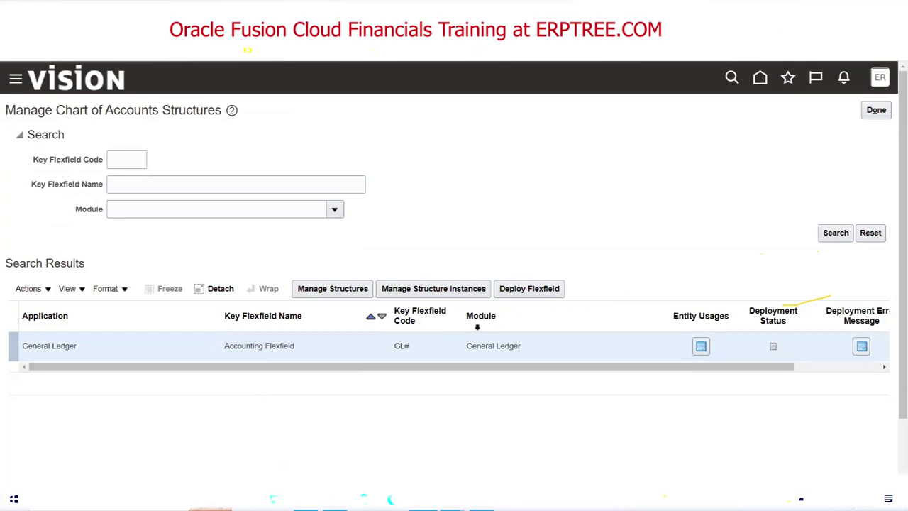
pyautogui.click(521, 289)
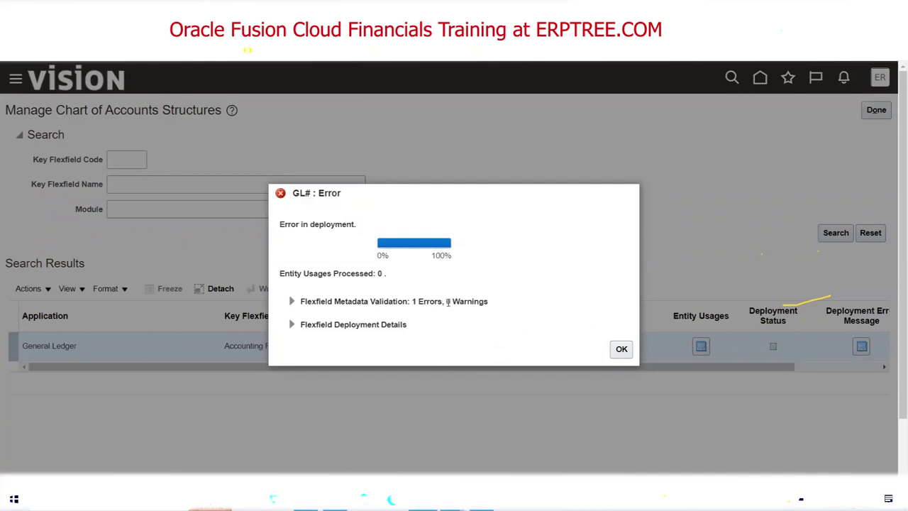
# Expand the Flexfield Metadata Validation details to reveal error FND-2742 about the GL_BALANCING label.
pyautogui.doubleClick(448, 301)
pyautogui.click(292, 302)
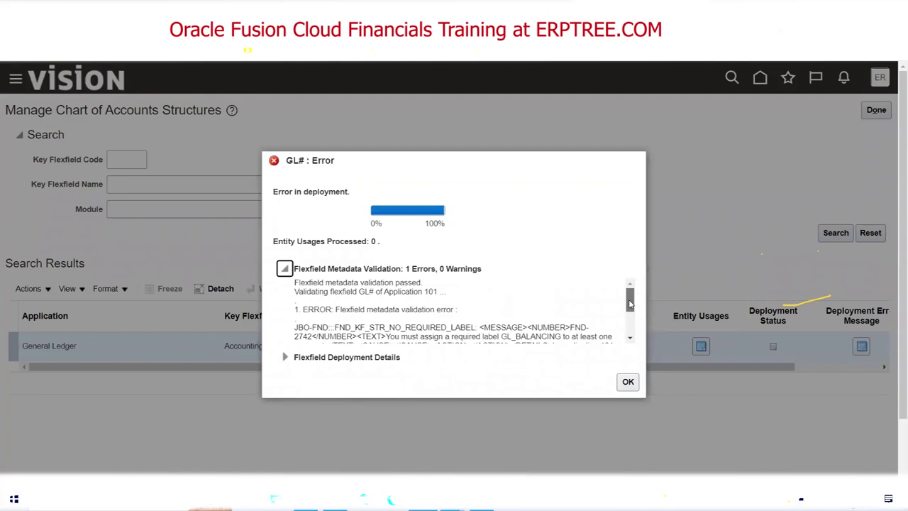
# Scroll the validation text and highlight the sentence requiring the GL_BALANCING label.
pyautogui.moveTo(630, 303); pyautogui.dragTo(632, 312)
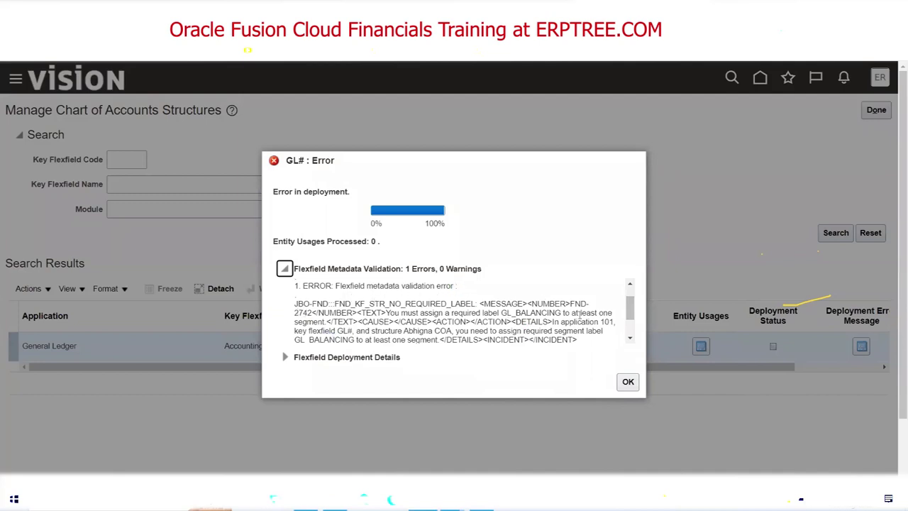
pyautogui.scroll(-2, 630, 338)
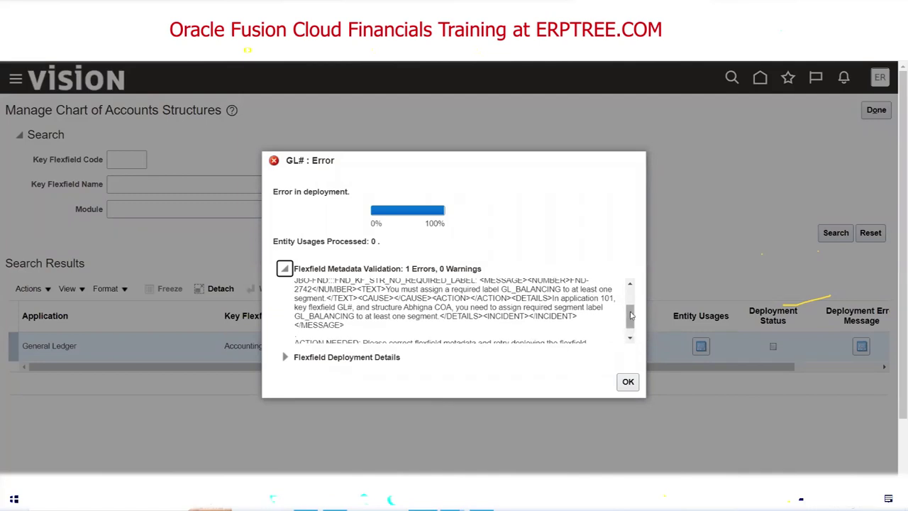
pyautogui.scroll(1, 631, 314)
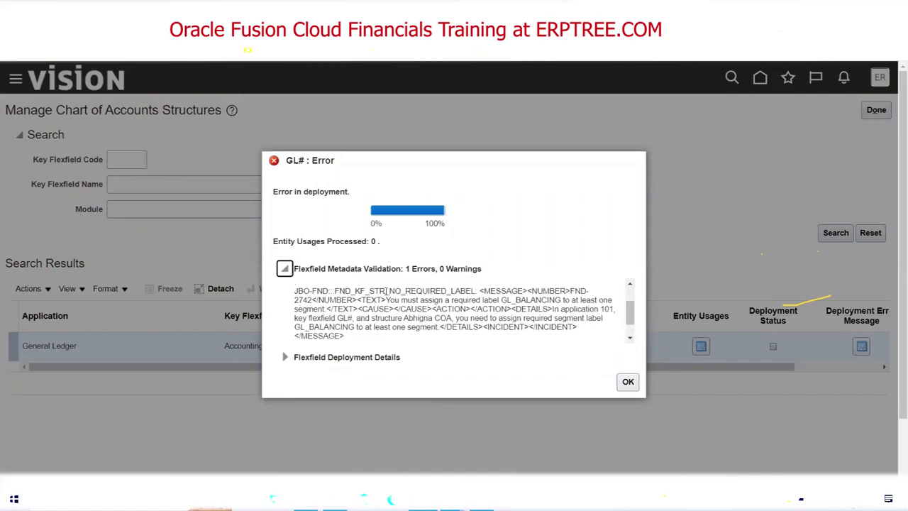
pyautogui.moveTo(386, 300); pyautogui.dragTo(562, 301)
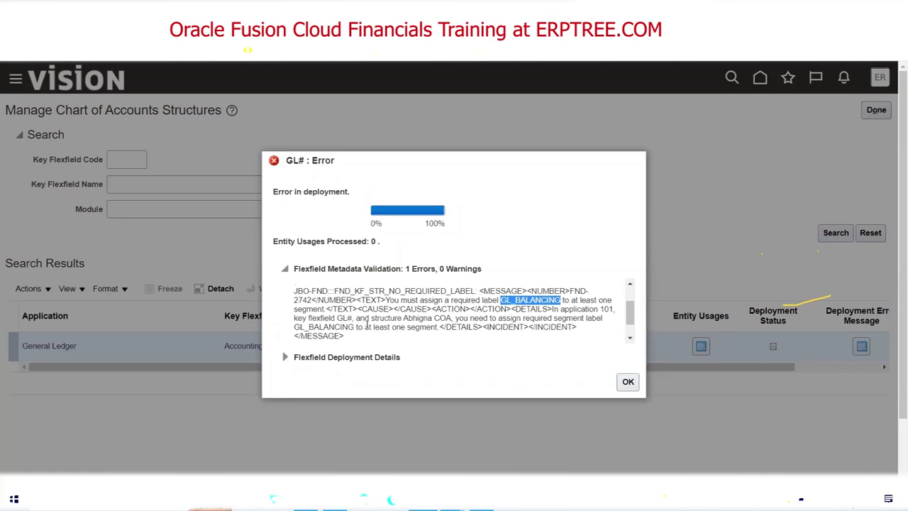
# Highlight the structure name Abhigna COA in the error message.
pyautogui.moveTo(371, 321); pyautogui.dragTo(401, 319)
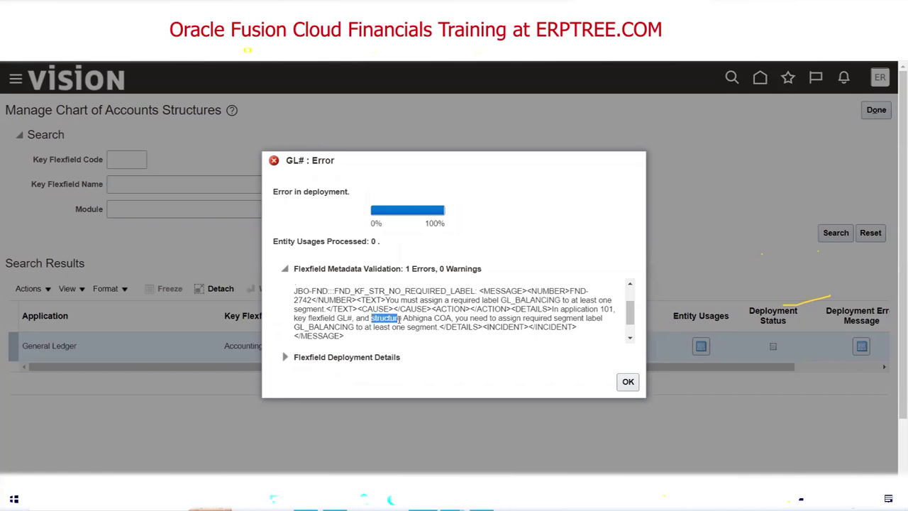
pyautogui.moveTo(403, 319); pyautogui.dragTo(454, 319)
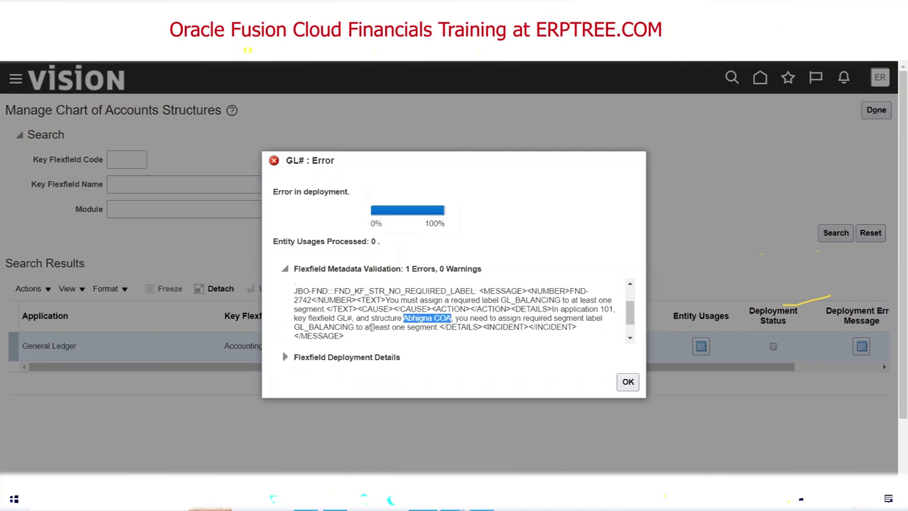
pyautogui.click(629, 340)
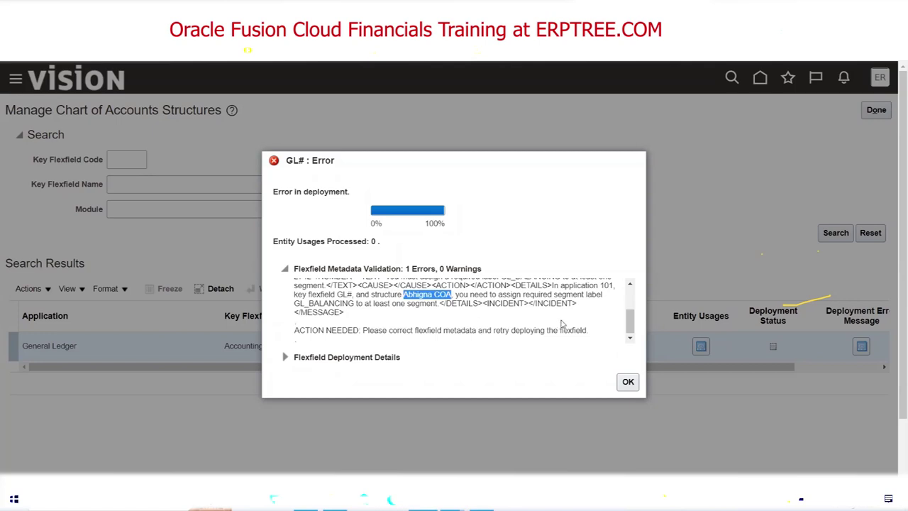
pyautogui.click(630, 285)
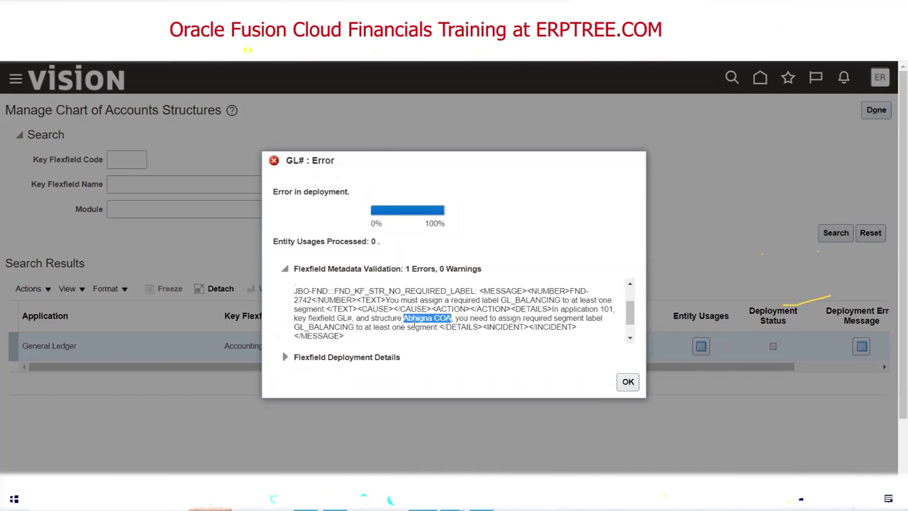
pyautogui.doubleClick(421, 327)
pyautogui.click(407, 319)
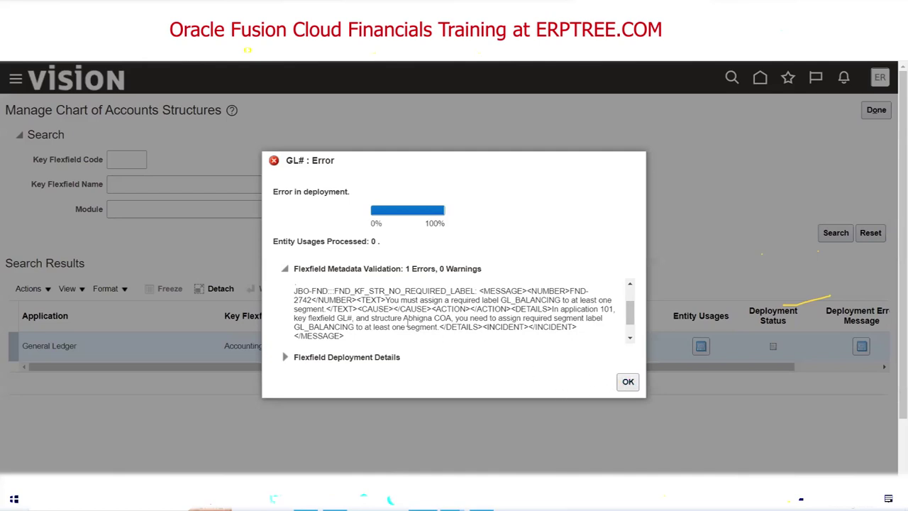
pyautogui.moveTo(404, 318); pyautogui.dragTo(451, 320)
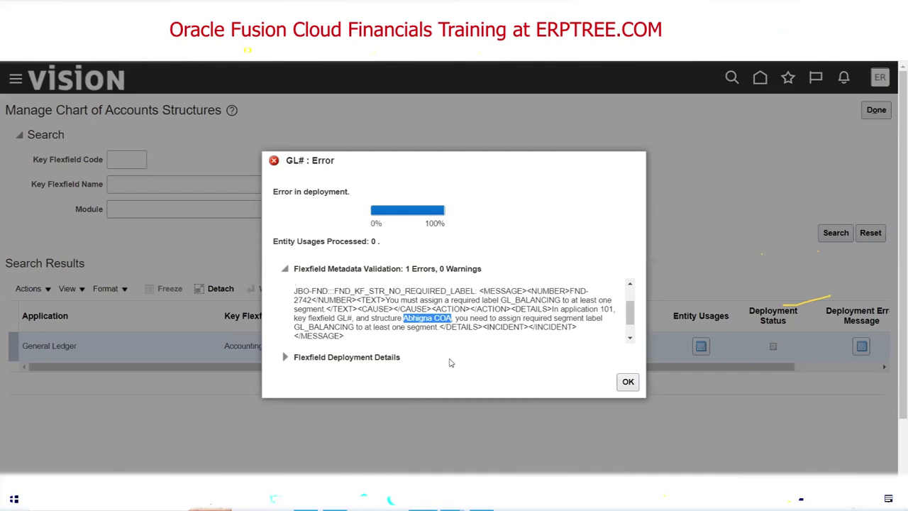
# Dismiss the GL# deployment error, then search for the Abhigna COA structure and open it for editing.
pyautogui.click(627, 383)
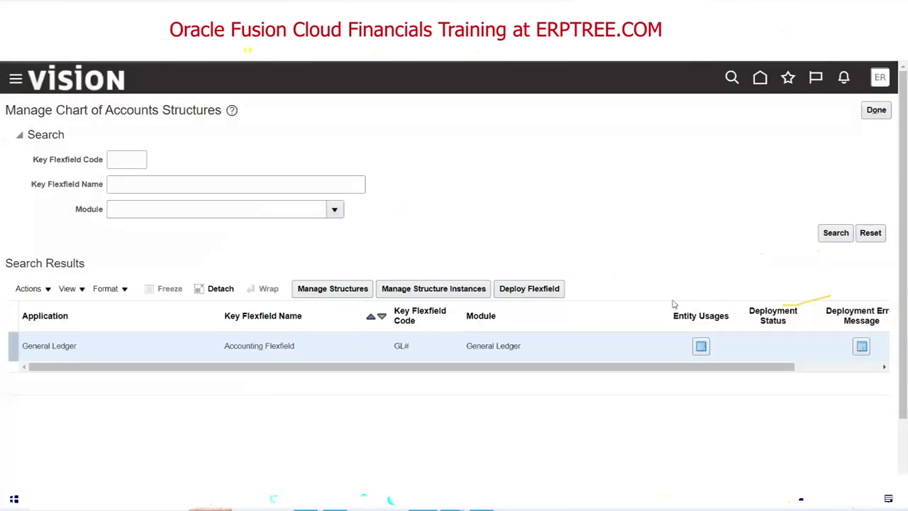
pyautogui.click(356, 286)
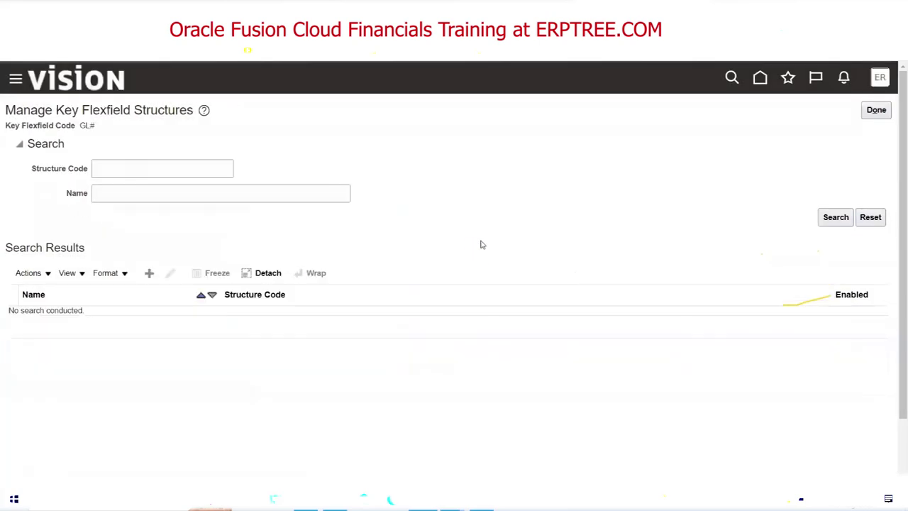
pyautogui.click(174, 163)
pyautogui.write('Abhigna COA')
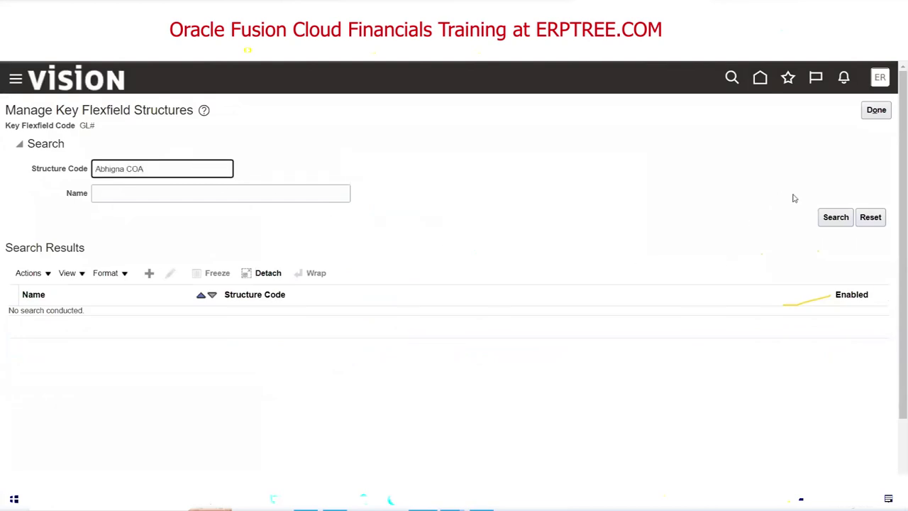
pyautogui.click(834, 217)
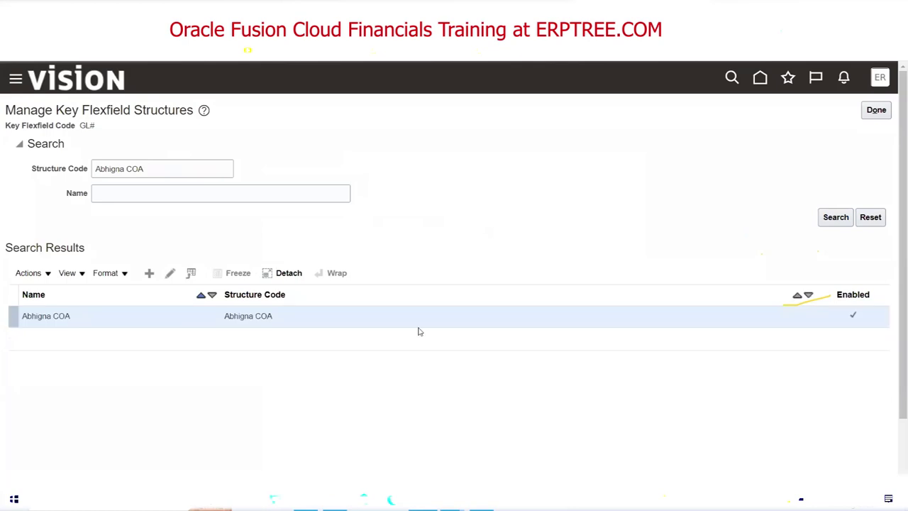
pyautogui.click(170, 273)
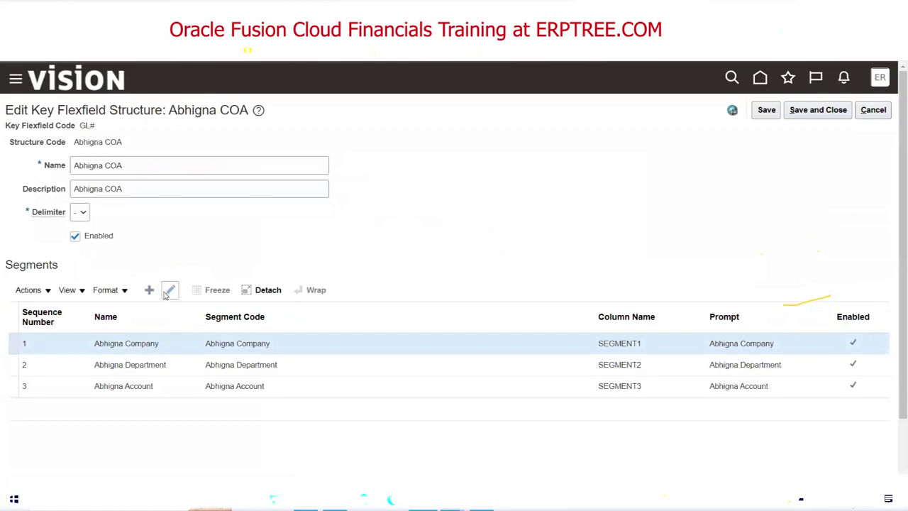
# Assign the Primary Balancing Segment label to the Abhigna Company segment and save the Abhigna COA structure.
pyautogui.click(168, 291)
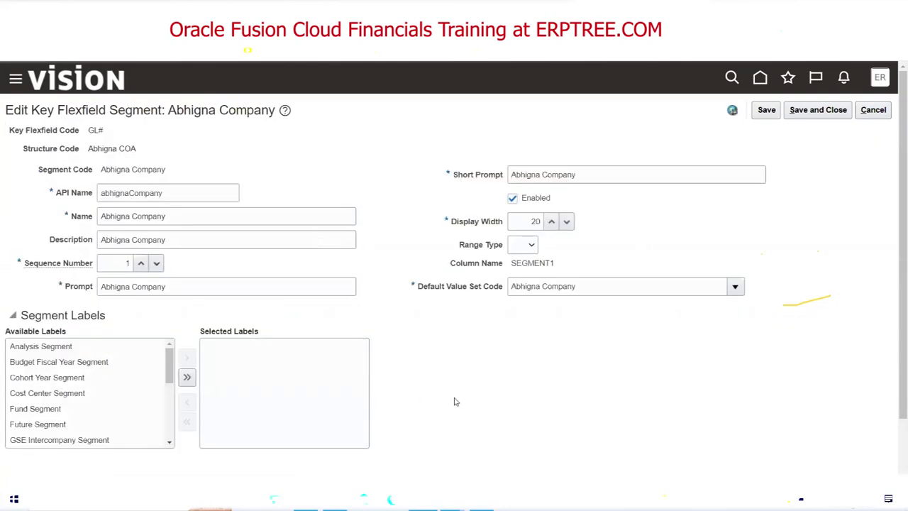
pyautogui.moveTo(169, 372); pyautogui.dragTo(169, 409)
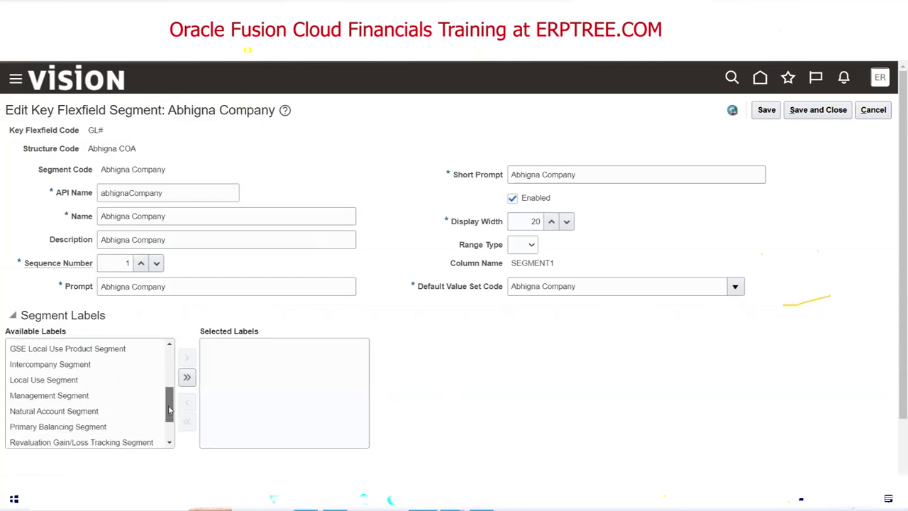
pyautogui.click(91, 426)
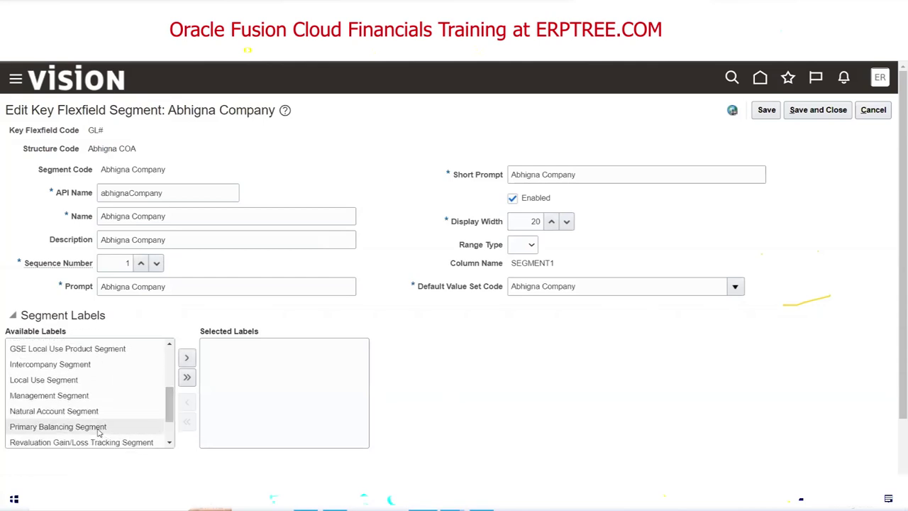
pyautogui.doubleClick(97, 428)
pyautogui.click(819, 110)
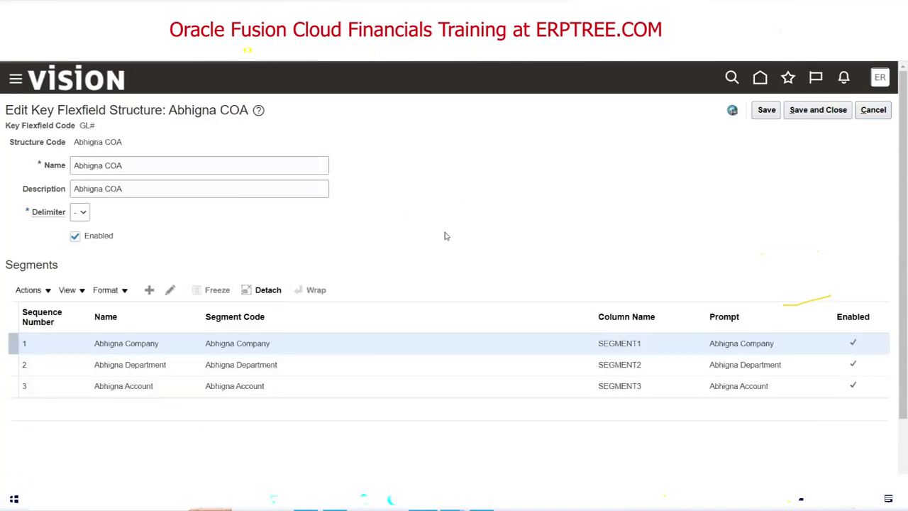
pyautogui.click(823, 110)
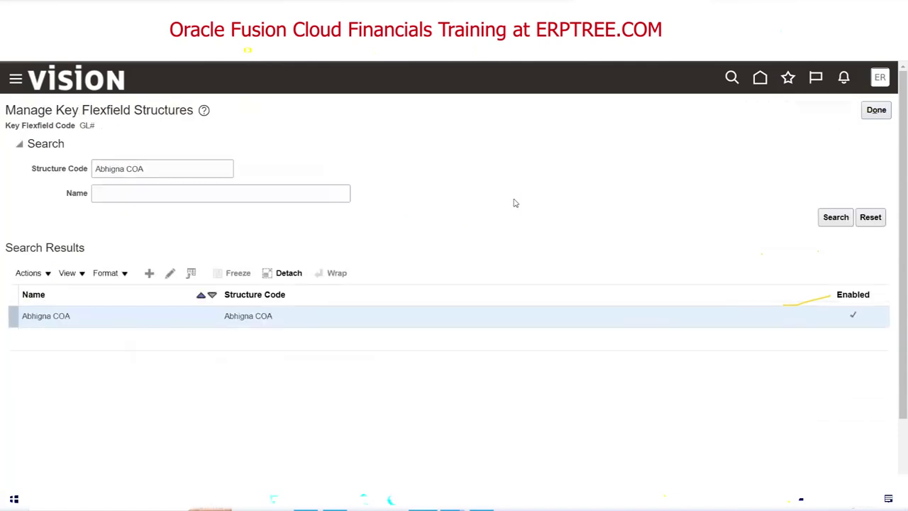
# Clear the Structure Code criterion and list all GL# key flexfield structures.
pyautogui.tripleClick(213, 168)
pyautogui.press('BackSpace')
pyautogui.click(835, 217)
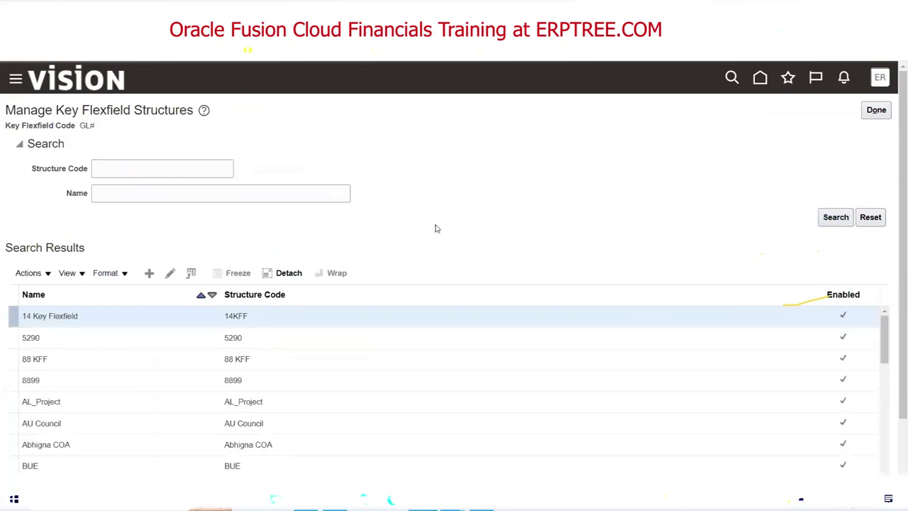
pyautogui.scroll(-1, 427, 219)
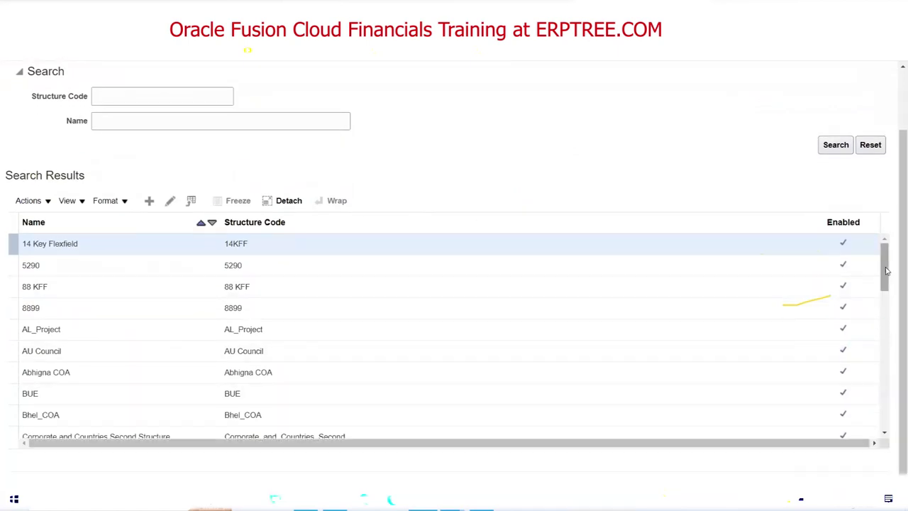
pyautogui.scroll(-1, 885, 299)
pyautogui.scroll(-1, 885, 299)
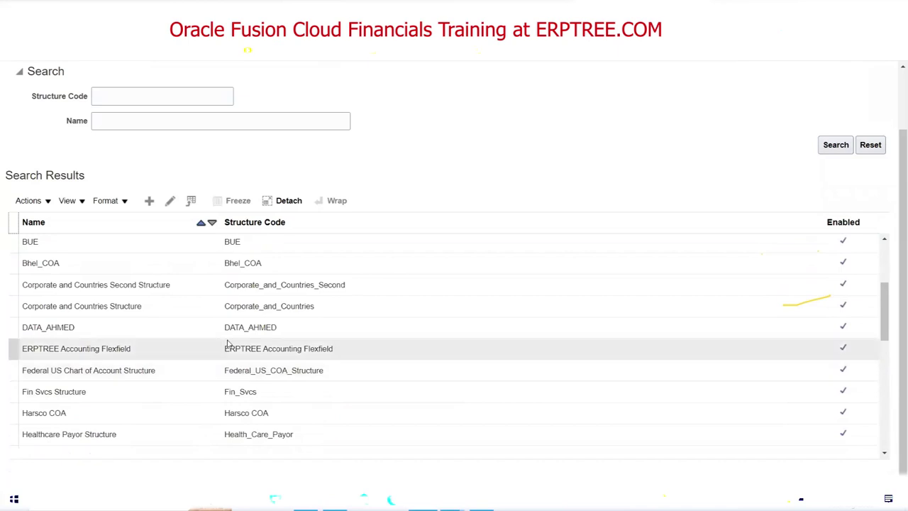
# Inspect the Fin Svcs Structure's segments and cancel without changes.
pyautogui.click(168, 391)
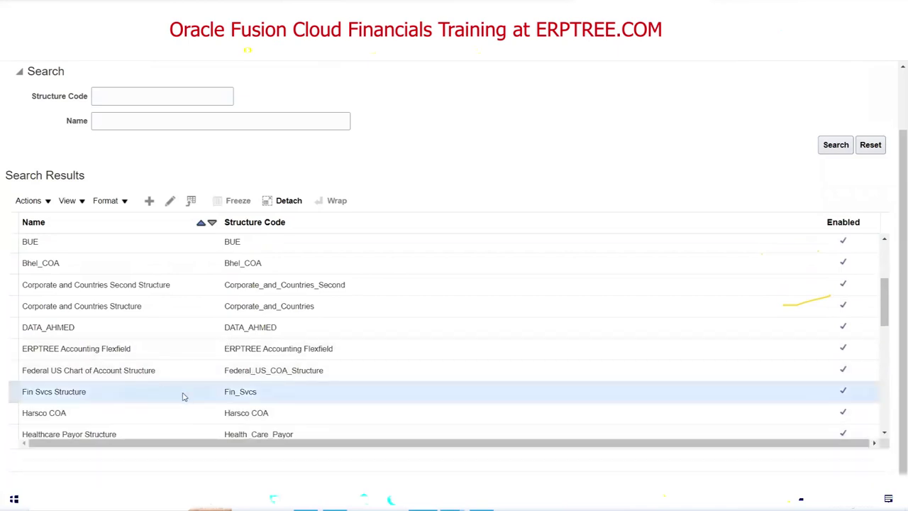
pyautogui.click(170, 202)
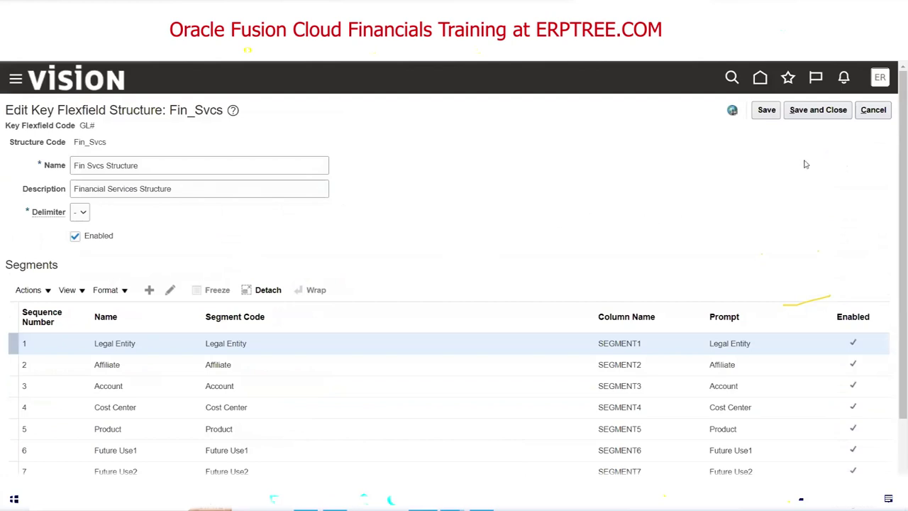
pyautogui.click(874, 110)
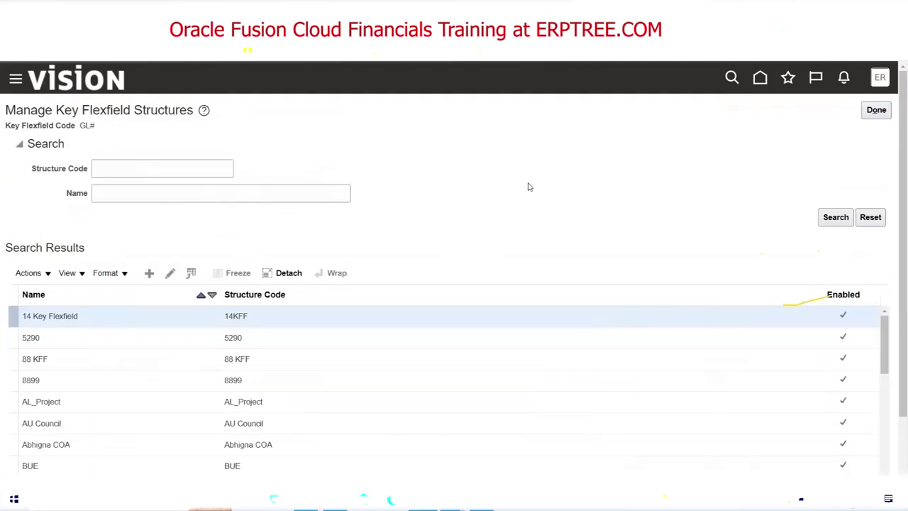
# Inspect the AU Council structure's segments and cancel without changes.
pyautogui.scroll(-1, 568, 245)
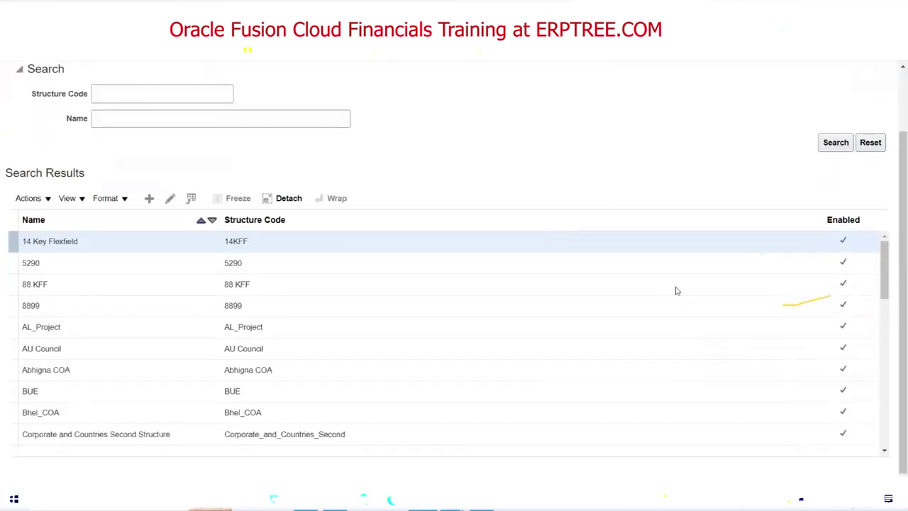
pyautogui.scroll(-1, 885, 284)
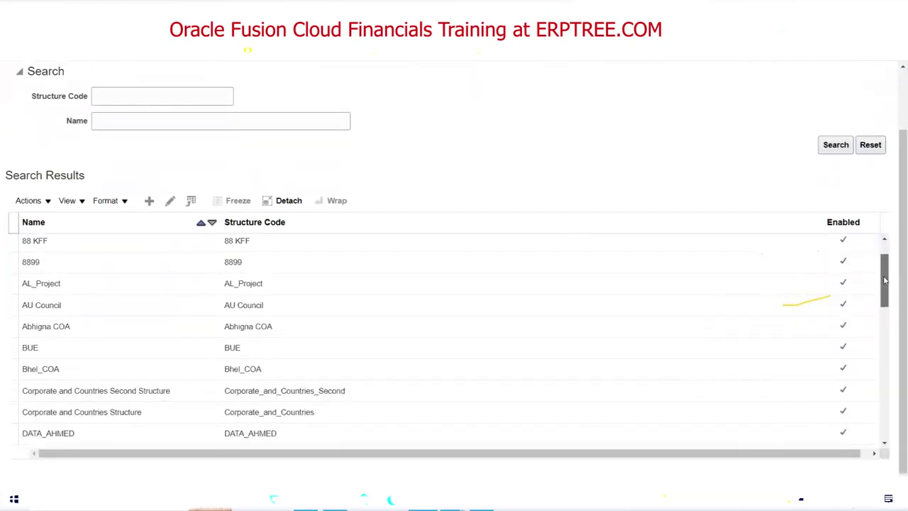
pyautogui.click(254, 306)
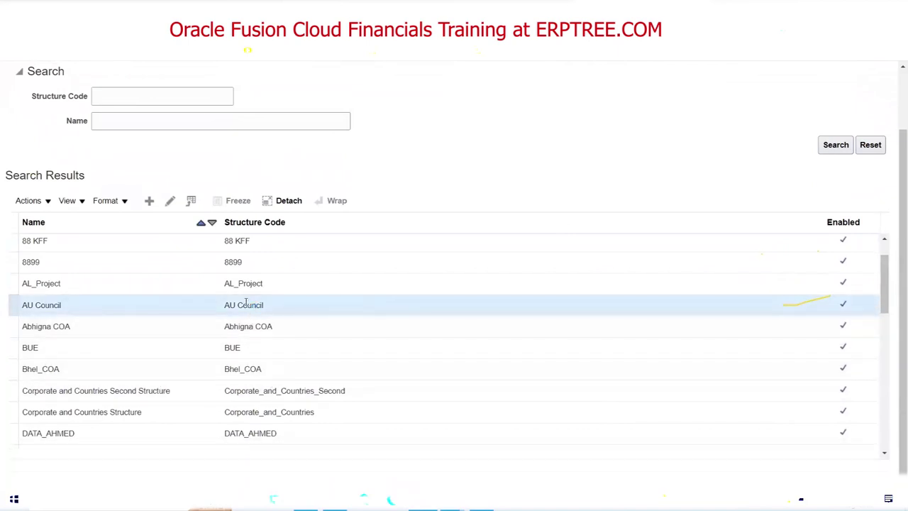
pyautogui.click(170, 202)
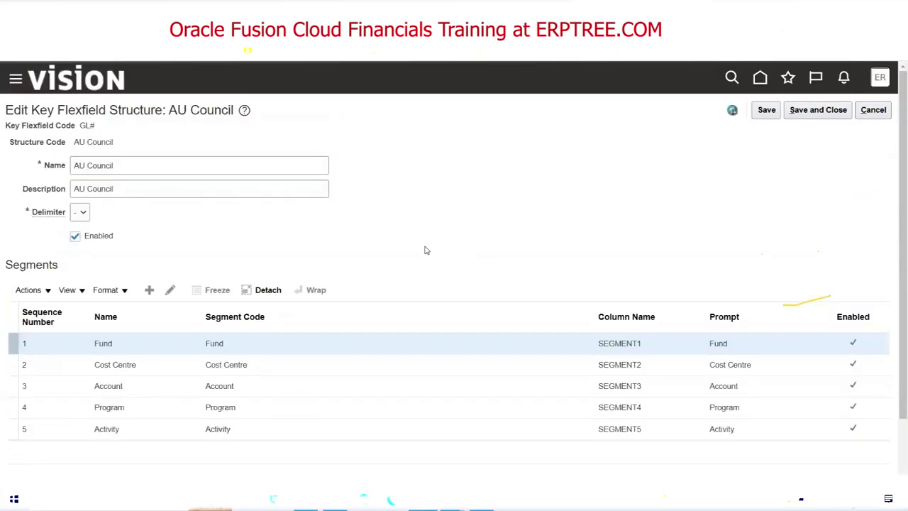
pyautogui.click(873, 110)
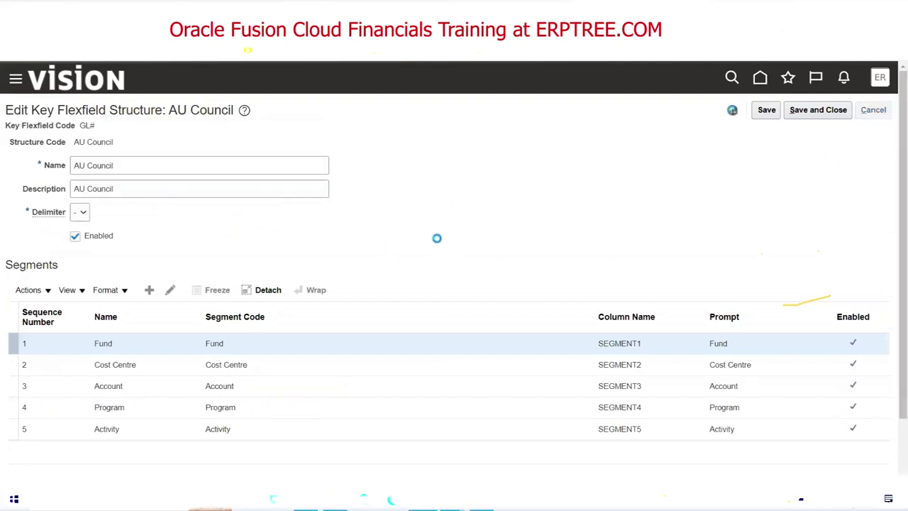
pyautogui.scroll(-2, 535, 221)
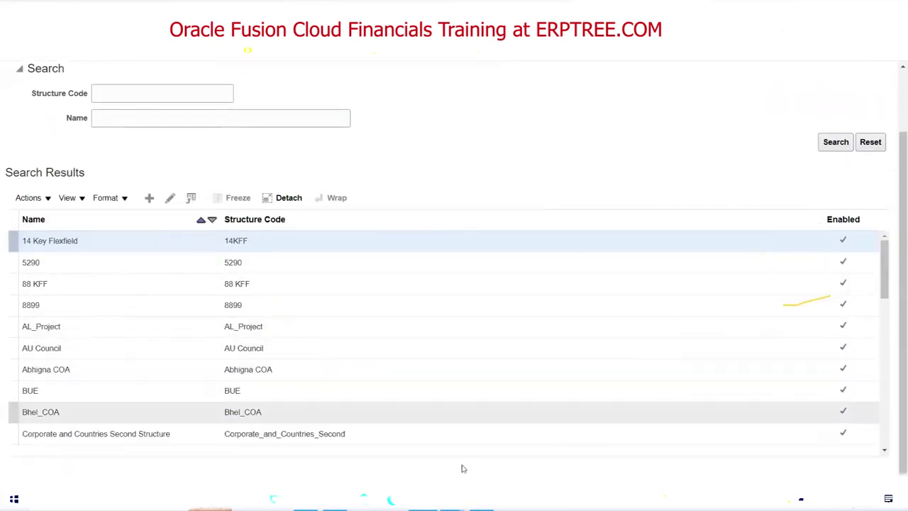
# Remove the Natural Account Segment label from Bhel_COA's Account segment, save, and return to chart of accounts structures.
pyautogui.click(223, 410)
pyautogui.click(170, 202)
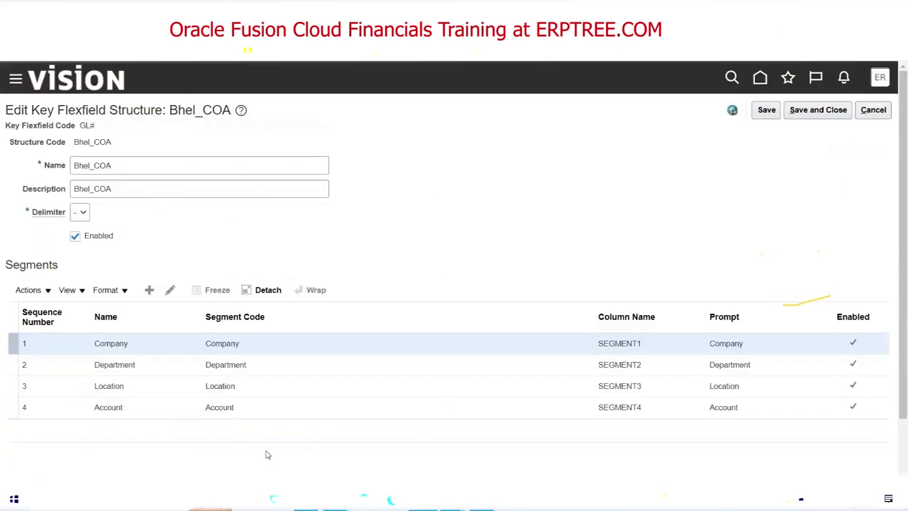
pyautogui.click(130, 410)
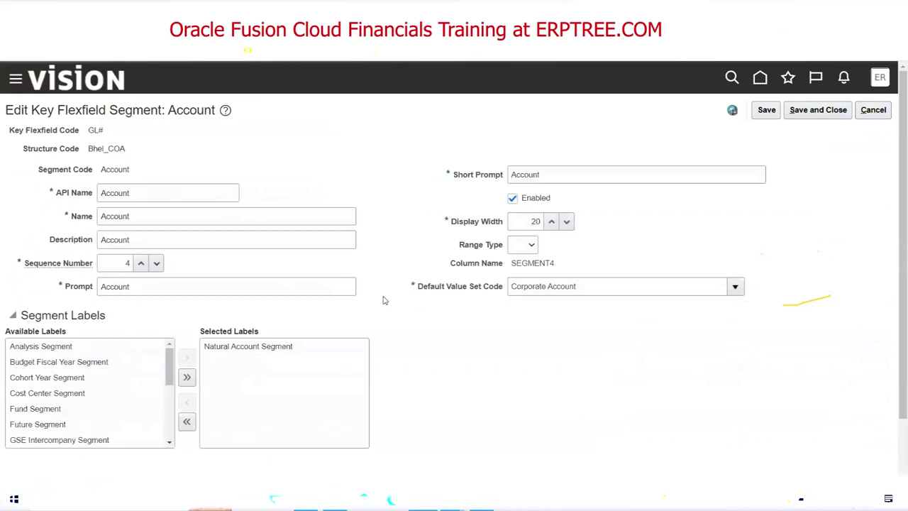
pyautogui.click(227, 348)
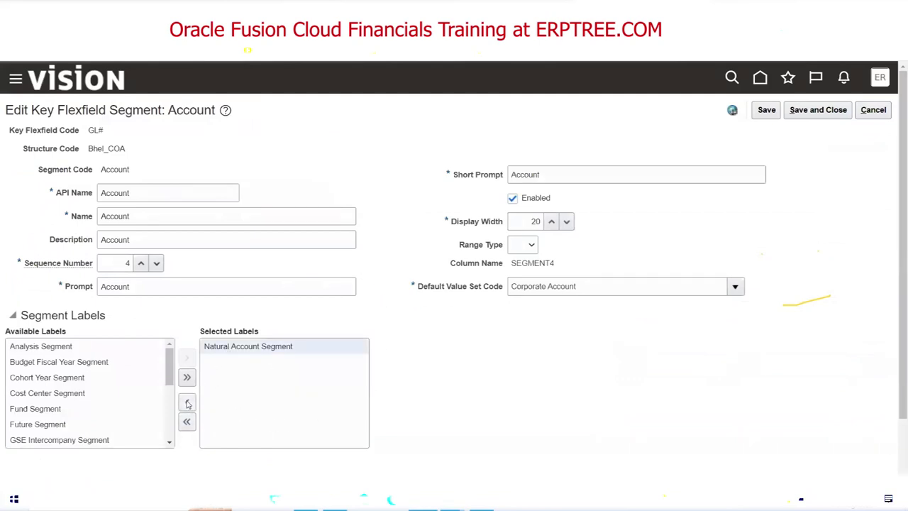
pyautogui.click(187, 401)
pyautogui.click(813, 112)
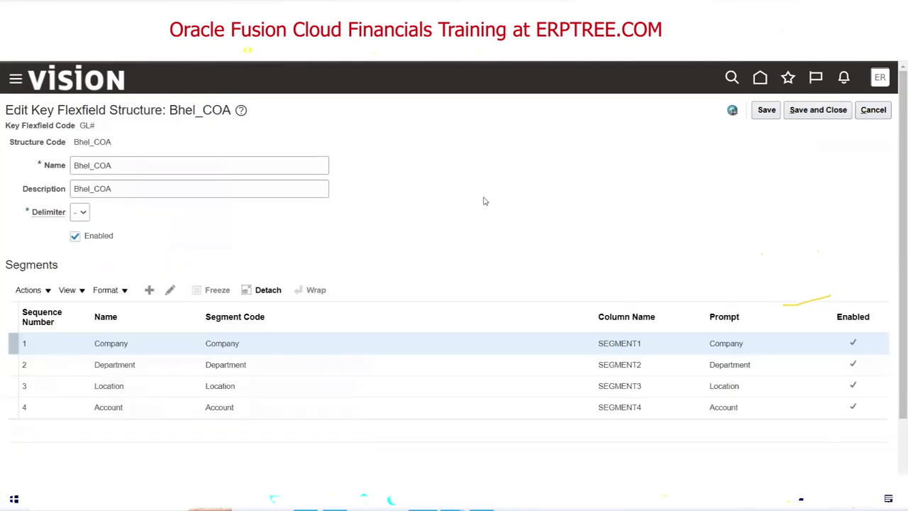
pyautogui.click(817, 110)
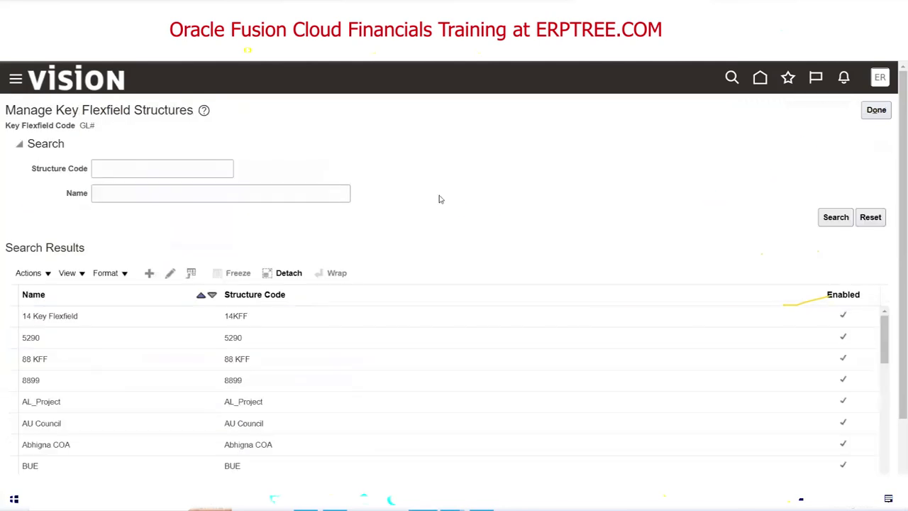
pyautogui.click(869, 117)
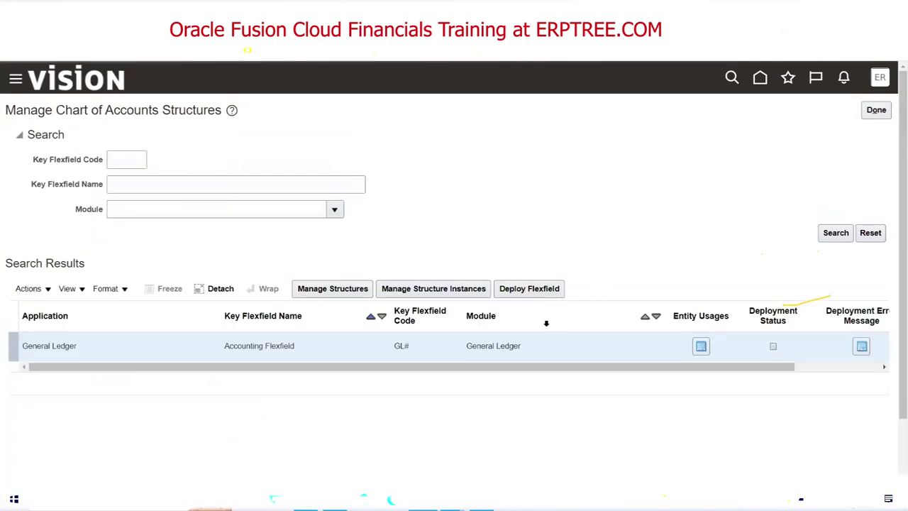
# Deploy the GL# Accounting Flexfield, read the FND-2742 error about Bhel_COA missing GL_ACCOUNT, and close it.
pyautogui.click(530, 288)
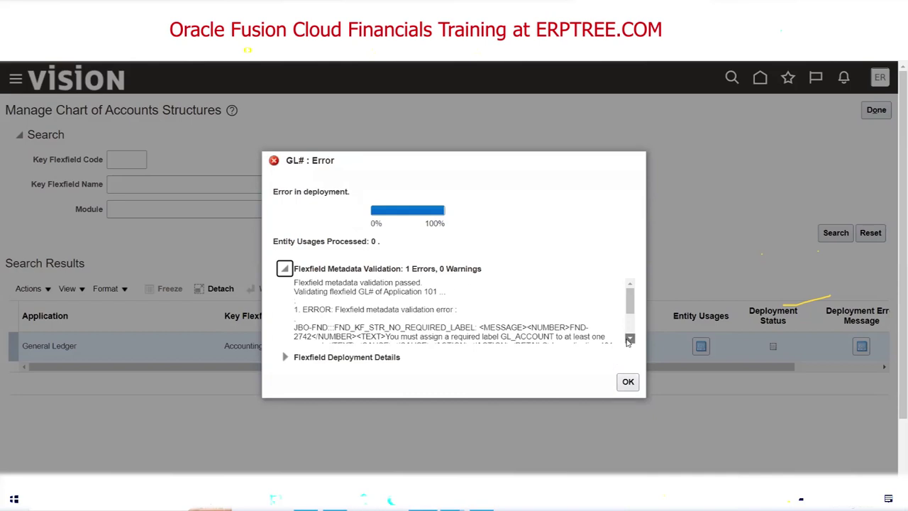
pyautogui.click(629, 340)
pyautogui.scroll(1, 629, 341)
pyautogui.scroll(-2, 496, 326)
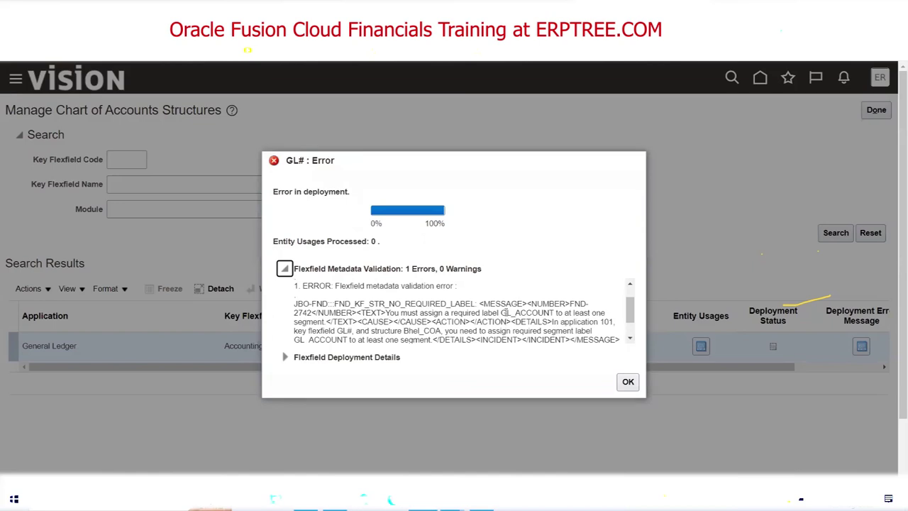
pyautogui.moveTo(501, 312); pyautogui.dragTo(554, 312)
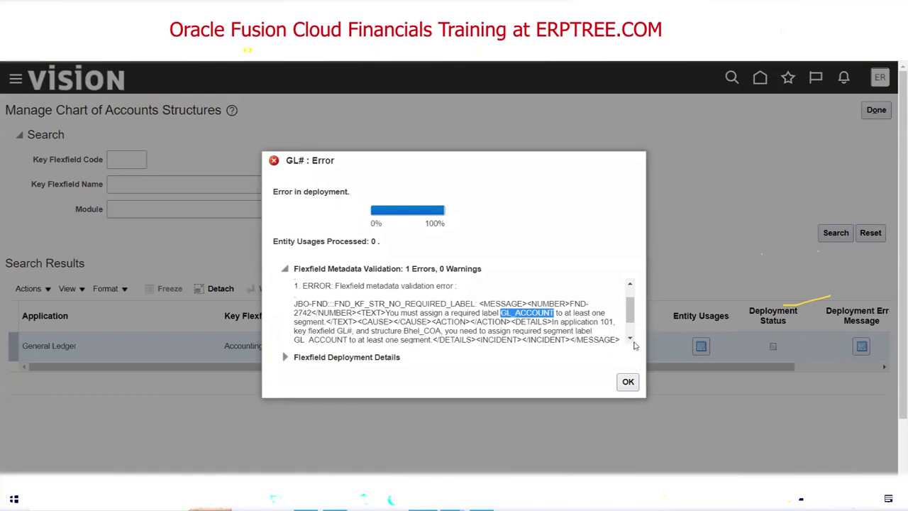
pyautogui.click(630, 339)
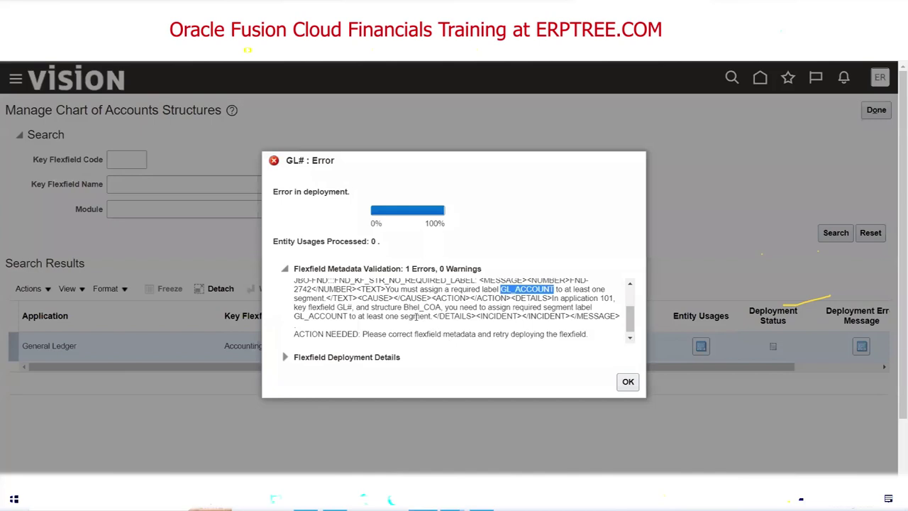
pyautogui.moveTo(405, 308); pyautogui.dragTo(441, 307)
pyautogui.hotkey('ctrl', 'c')
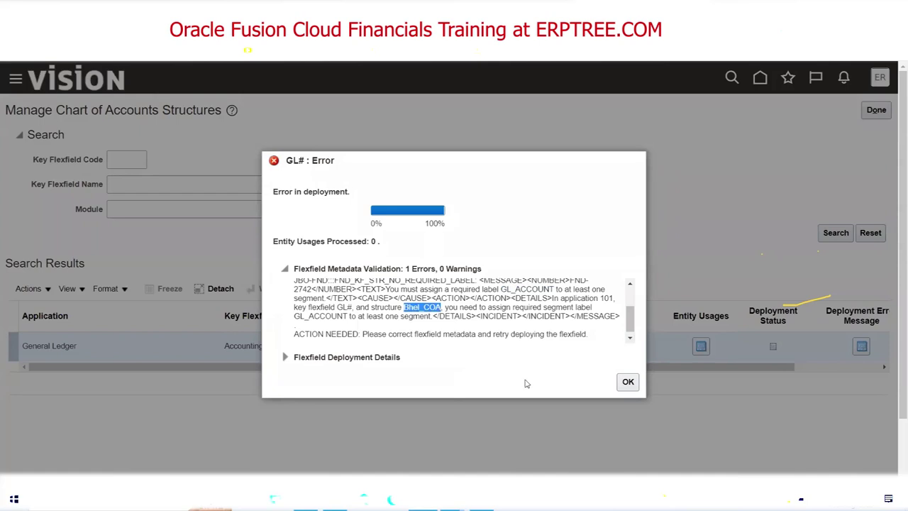
pyautogui.click(628, 383)
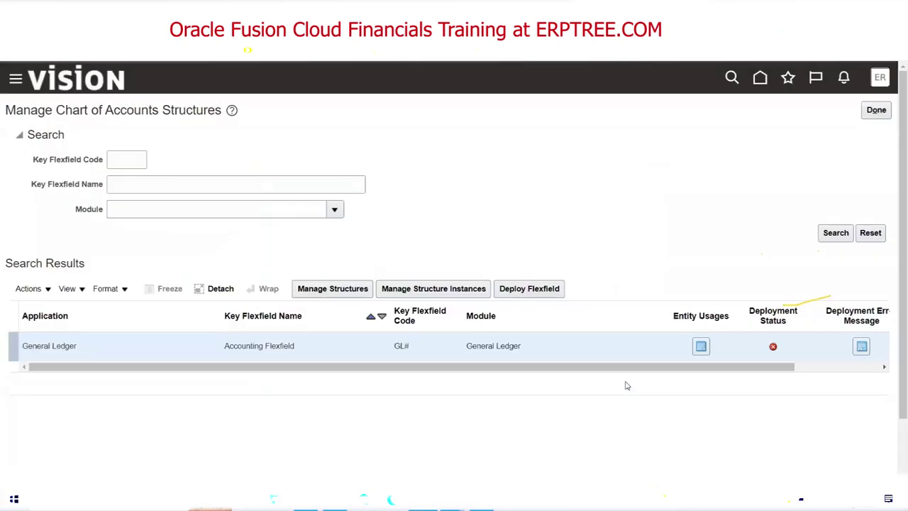
# Find the Bhel_COA structure and give its Account segment the Natural Account Segment label, saving the segment.
pyautogui.click(340, 294)
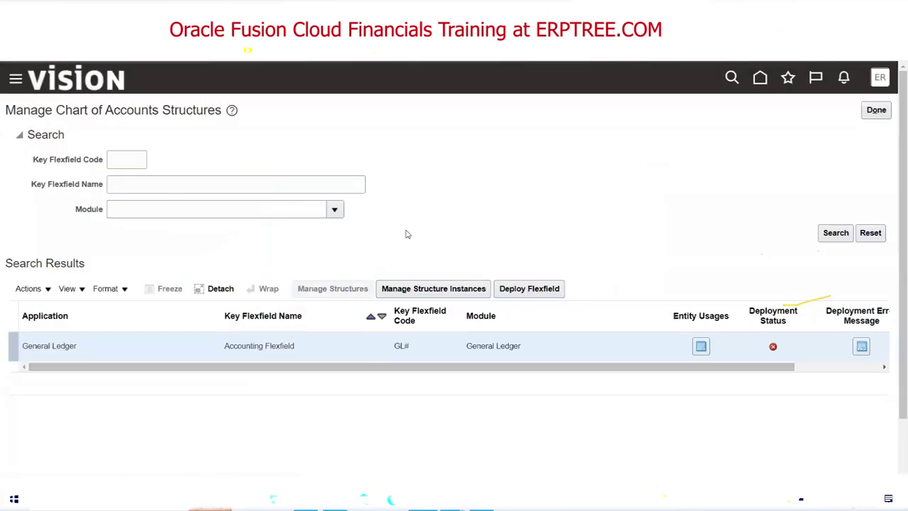
pyautogui.click(140, 167)
pyautogui.hotkey('ctrl', 'v')
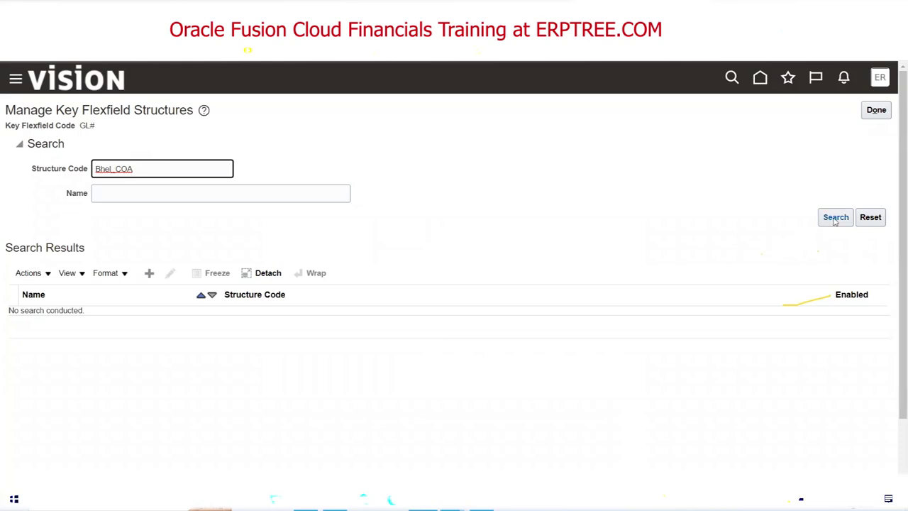
pyautogui.click(835, 219)
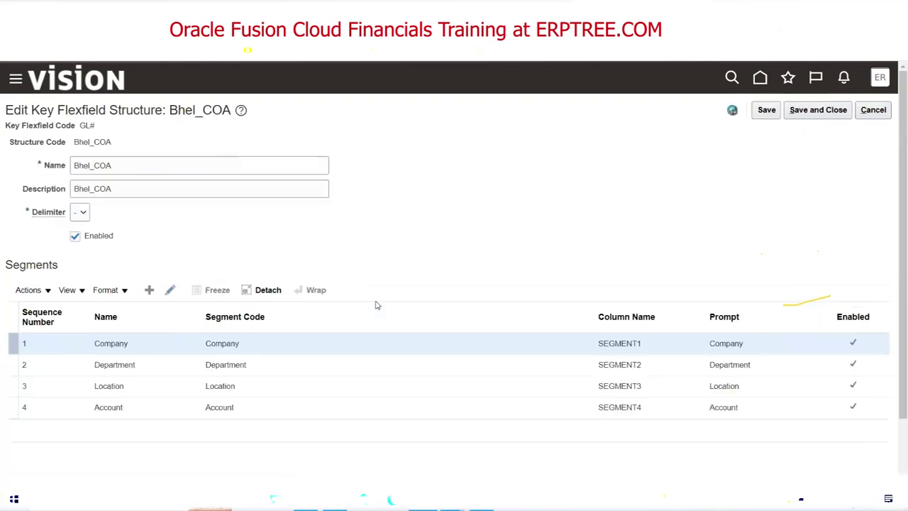
pyautogui.click(230, 406)
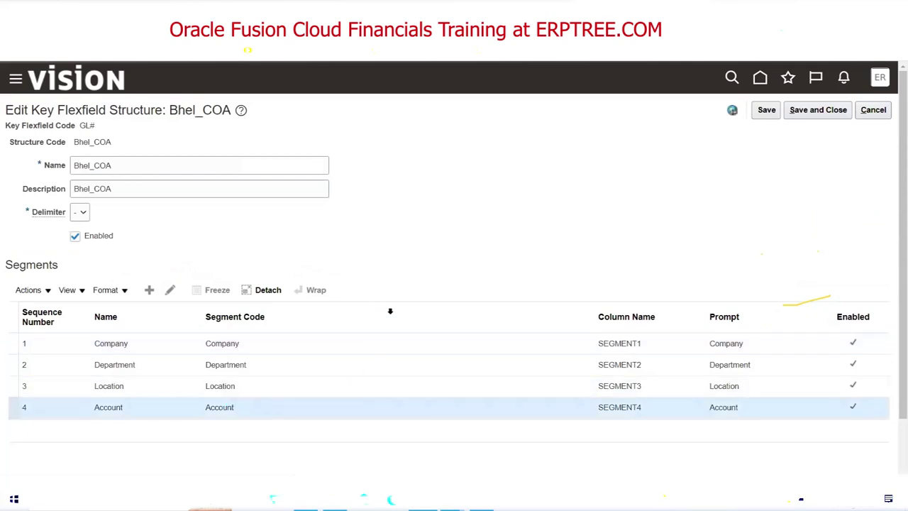
pyautogui.click(170, 290)
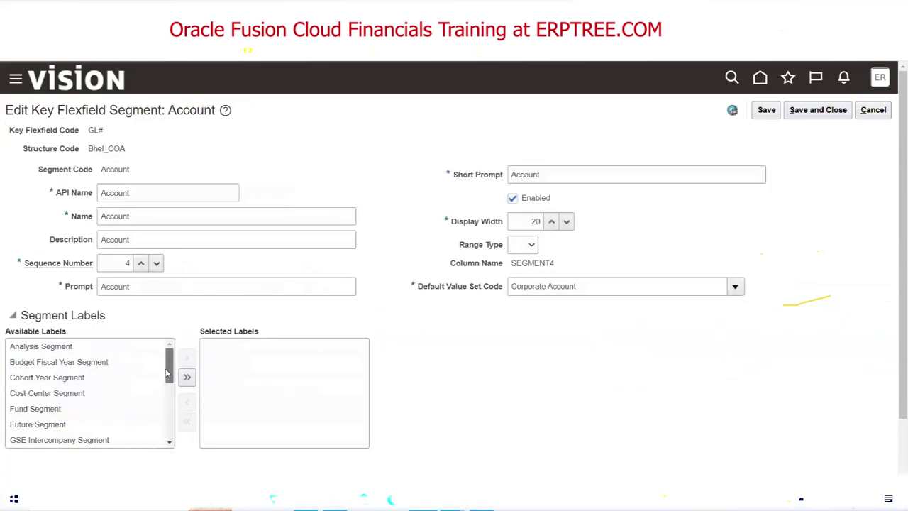
pyautogui.moveTo(168, 374); pyautogui.dragTo(170, 417)
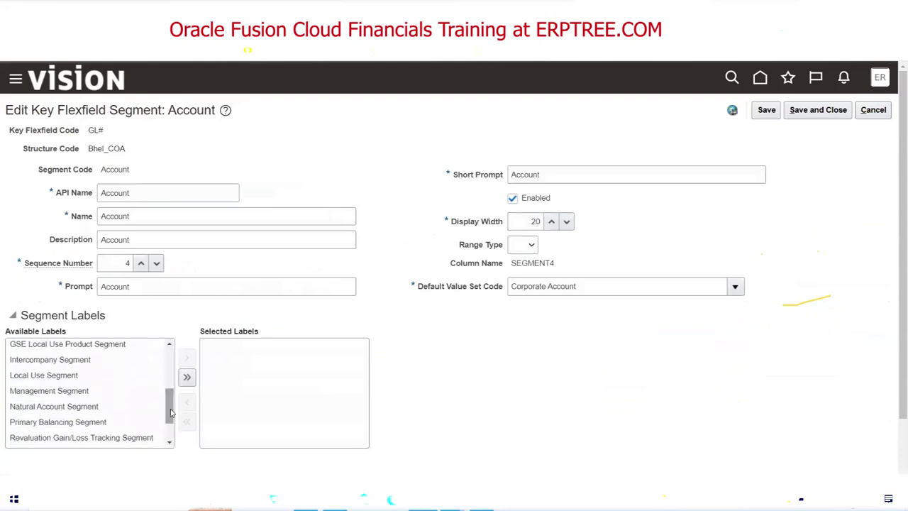
pyautogui.doubleClick(85, 407)
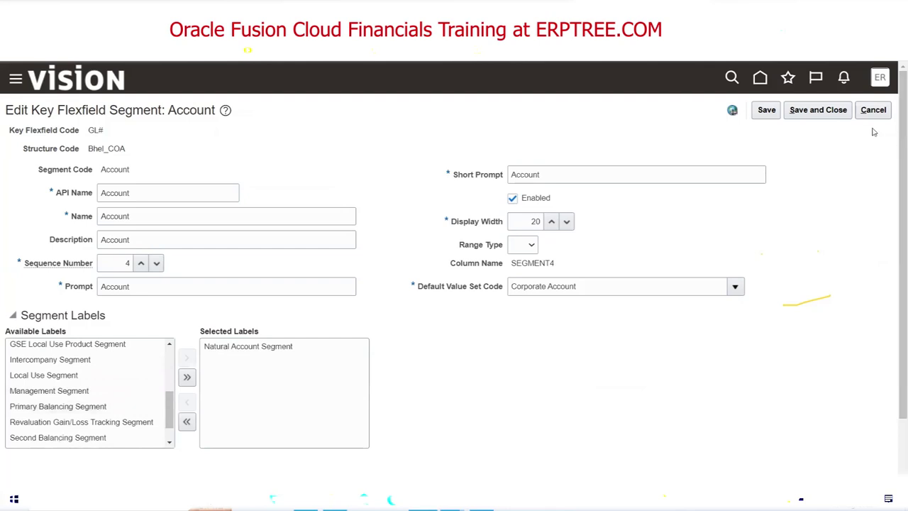
pyautogui.click(812, 112)
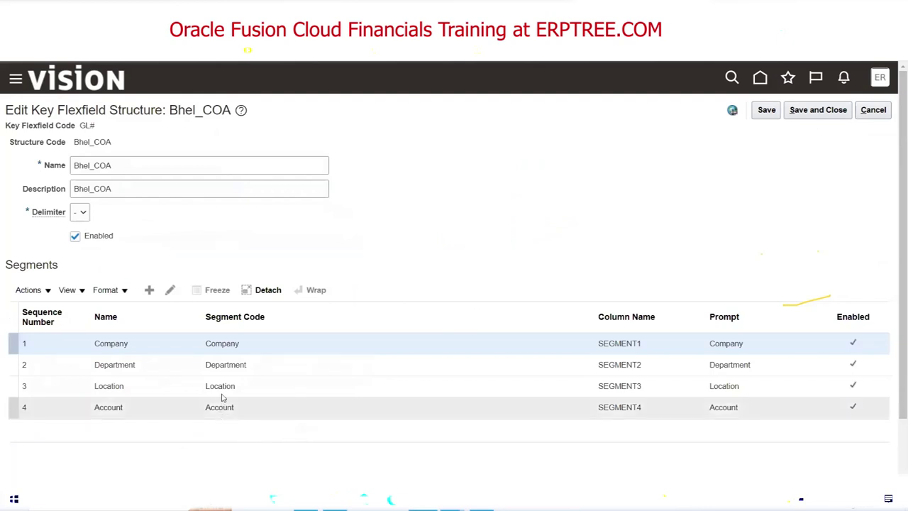
# Add the Natural Account Segment label to Bhel_COA's Department segment, save the structure, and return to the list.
pyautogui.click(226, 364)
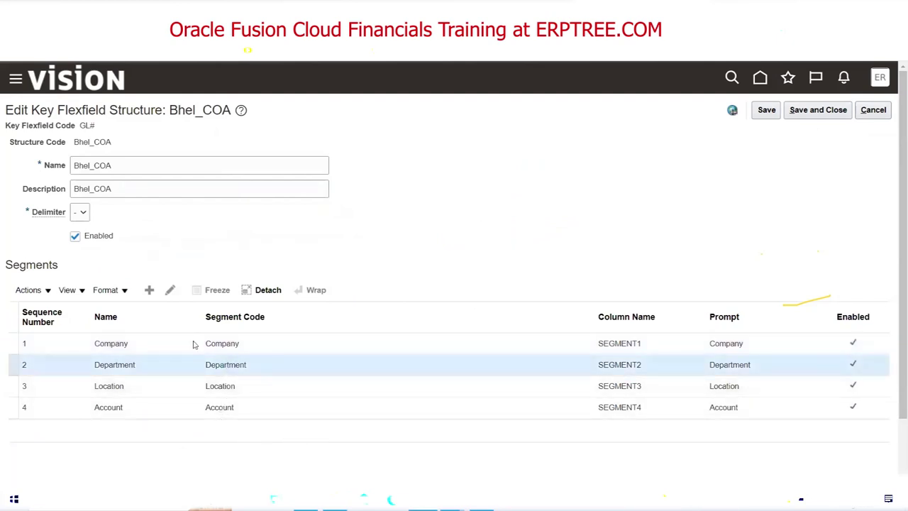
pyautogui.click(170, 289)
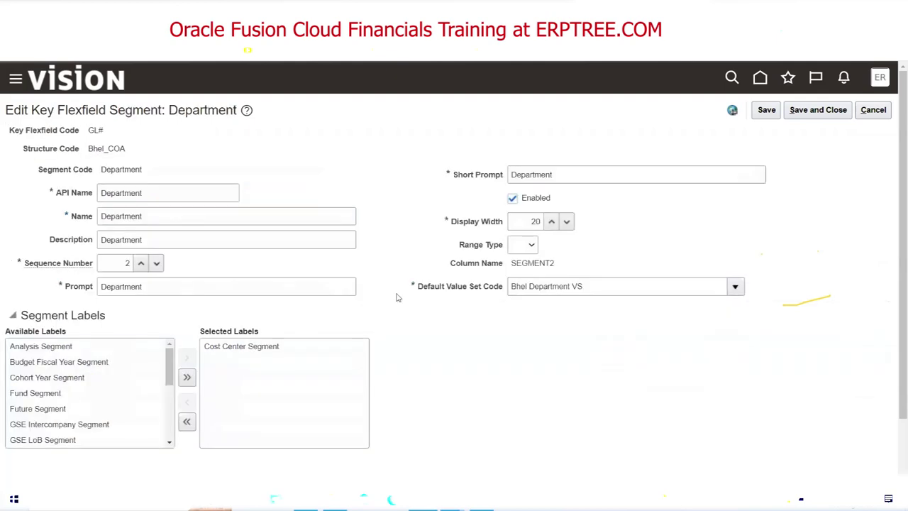
pyautogui.scroll(-2, 171, 379)
pyautogui.scroll(-5, 170, 379)
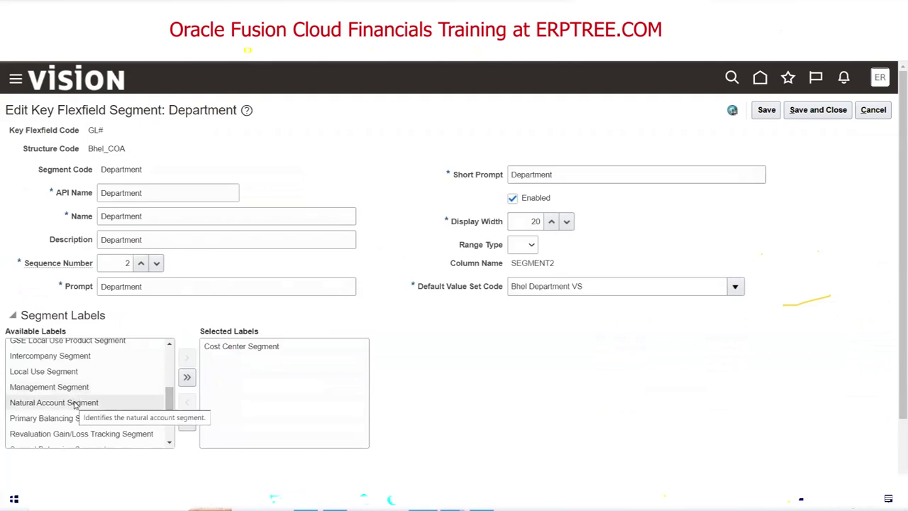
pyautogui.doubleClick(74, 402)
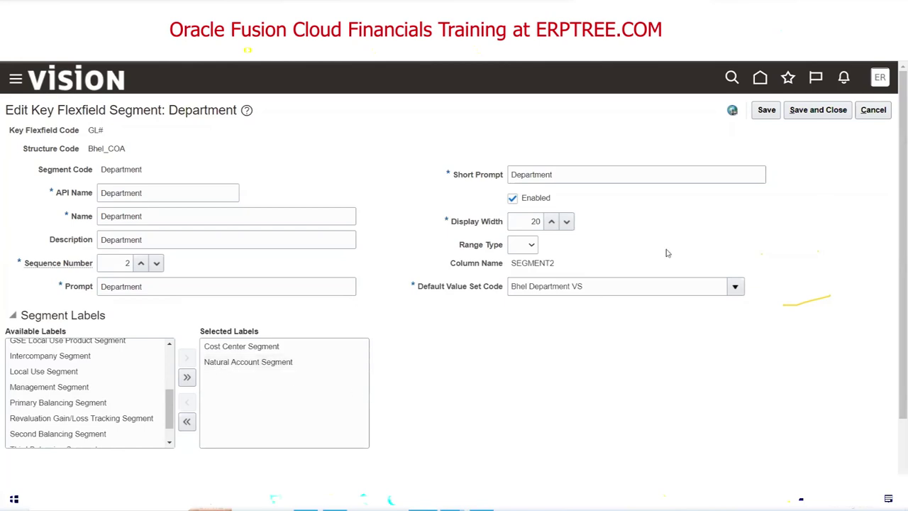
pyautogui.click(815, 111)
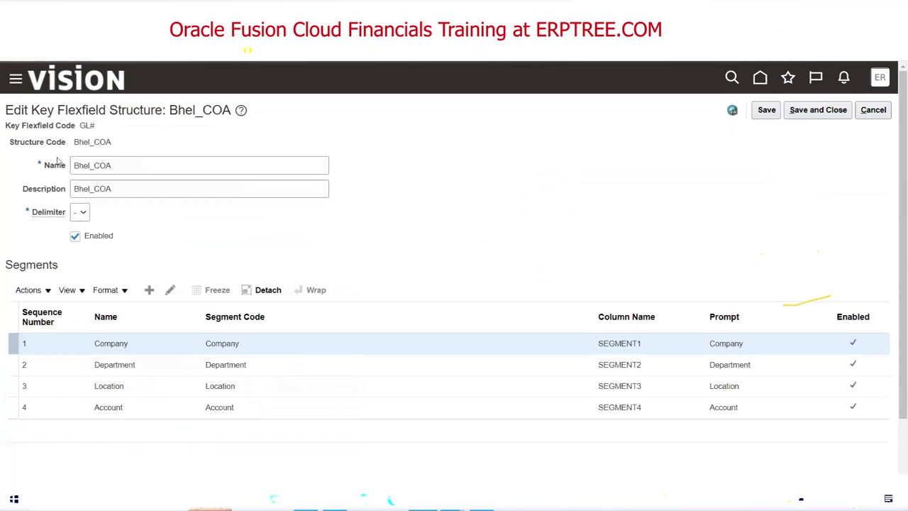
pyautogui.click(816, 110)
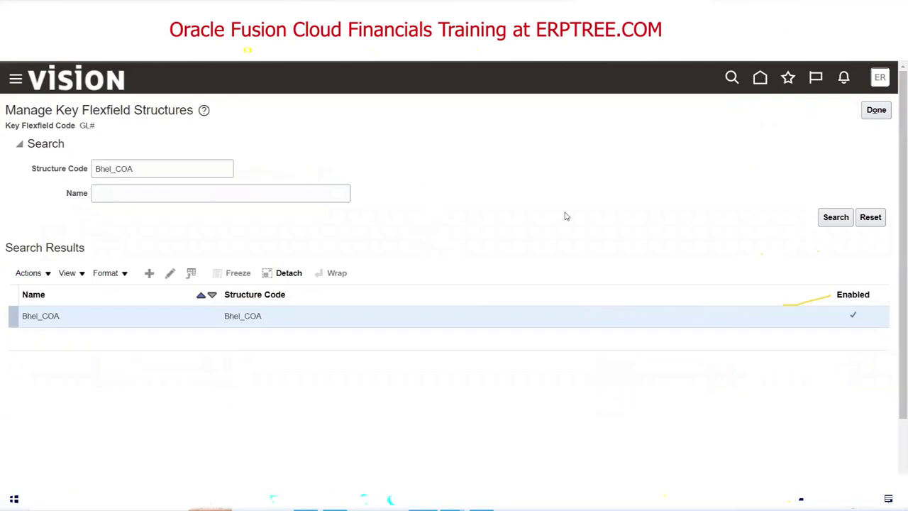
pyautogui.click(877, 112)
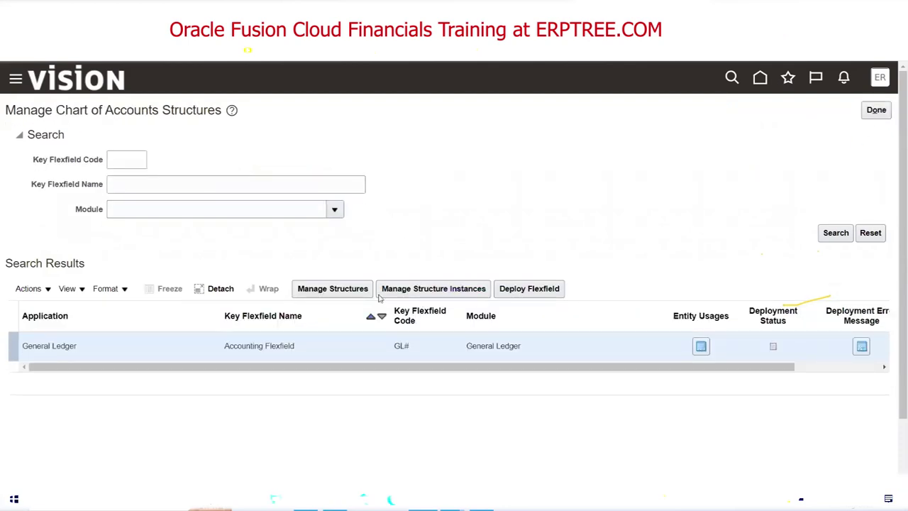
# Redeploy the Accounting Flexfield and review the FND-2743 error that GL_ACCOUNT may label only one segment.
pyautogui.click(562, 289)
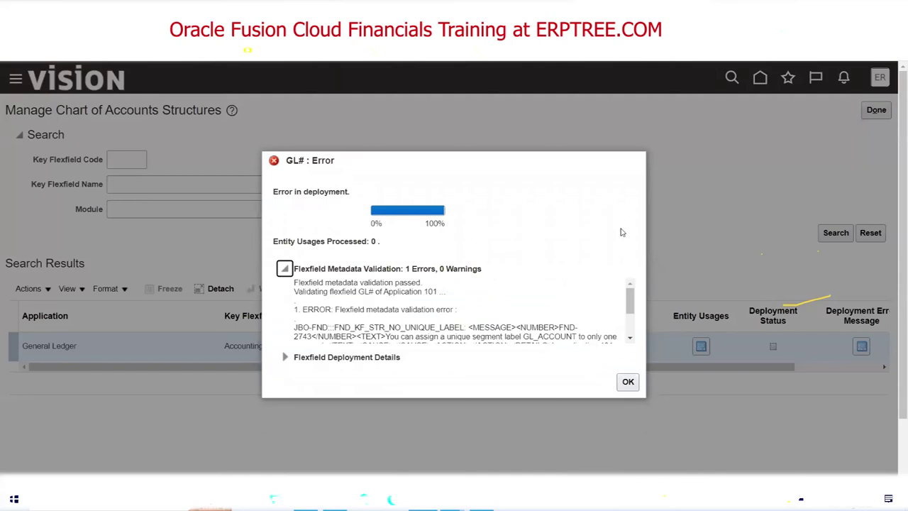
pyautogui.click(629, 340)
pyautogui.scroll(1, 630, 342)
pyautogui.scroll(-2, 630, 341)
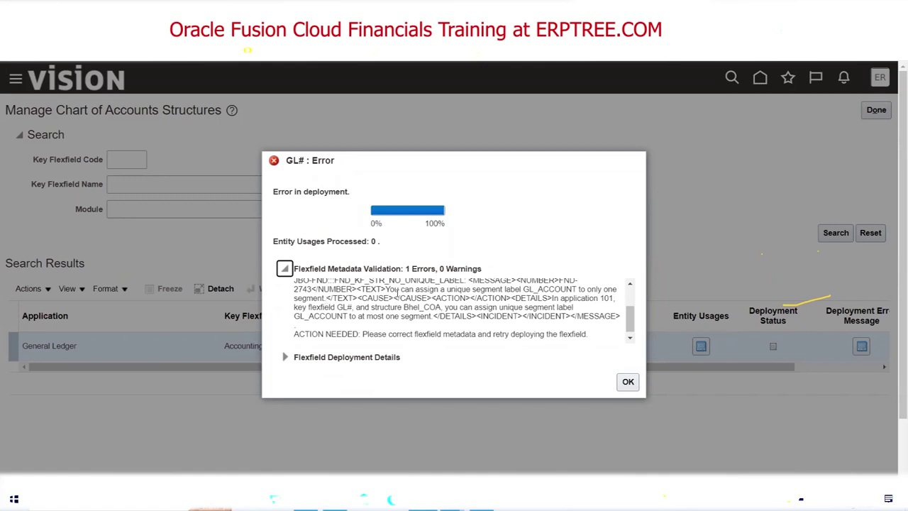
pyautogui.moveTo(385, 289); pyautogui.dragTo(521, 290)
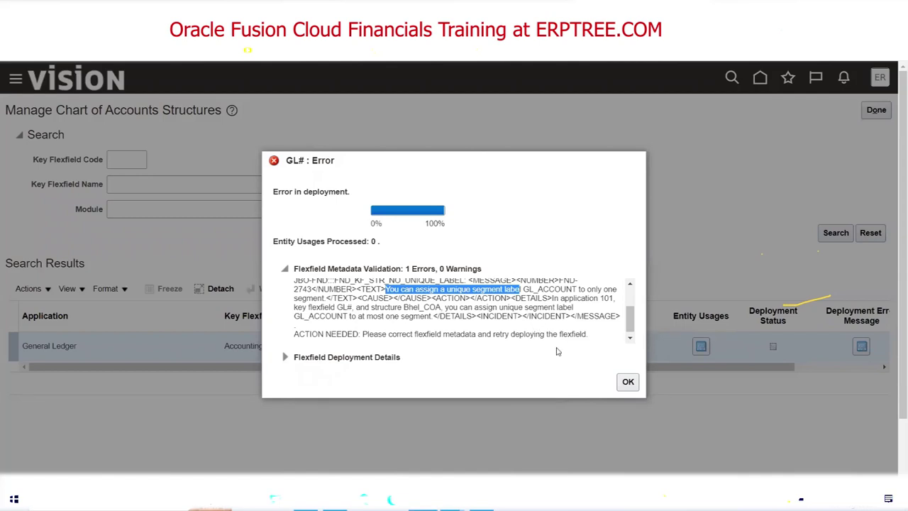
pyautogui.click(627, 382)
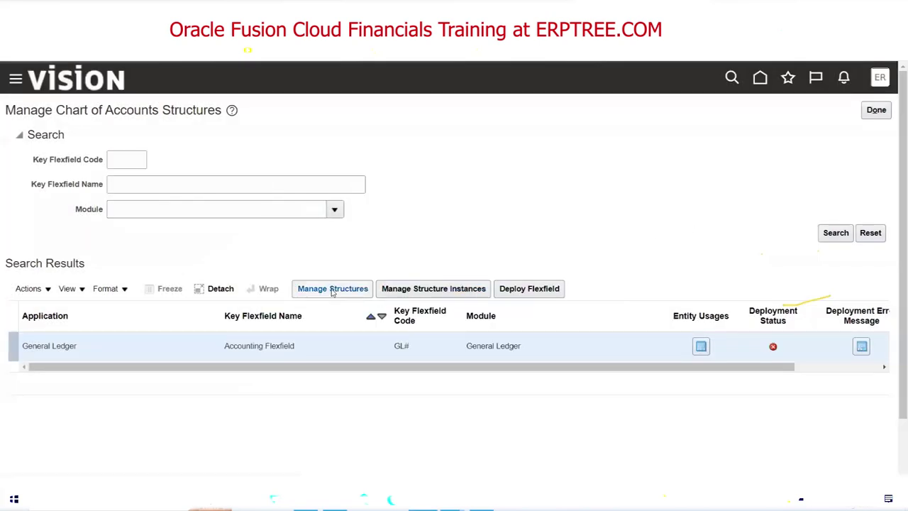
# Search for the Bhel_COA structure and open it for editing.
pyautogui.click(333, 288)
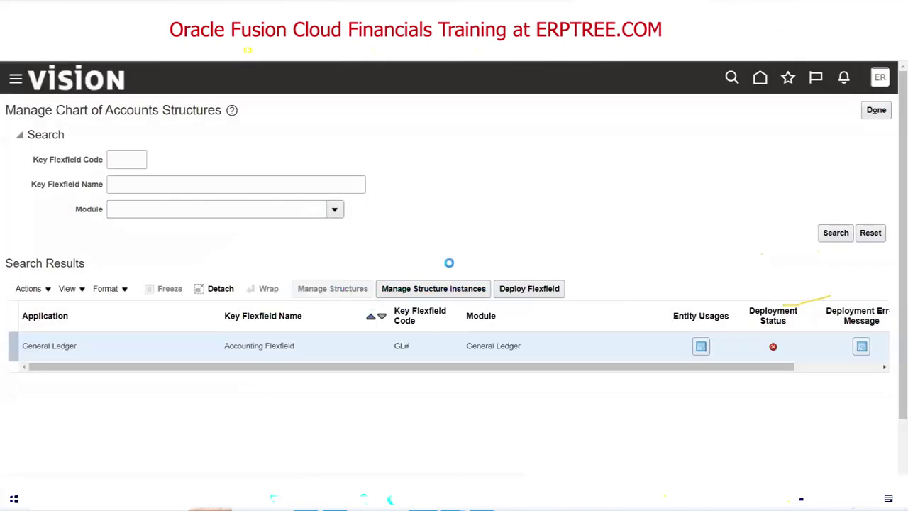
pyautogui.click(202, 172)
pyautogui.write('Bhel_COA')
pyautogui.click(835, 217)
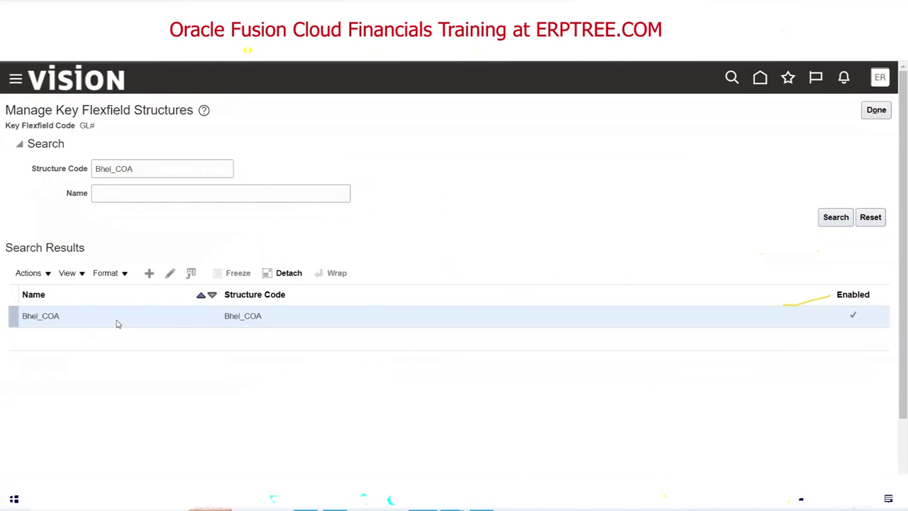
pyautogui.click(171, 273)
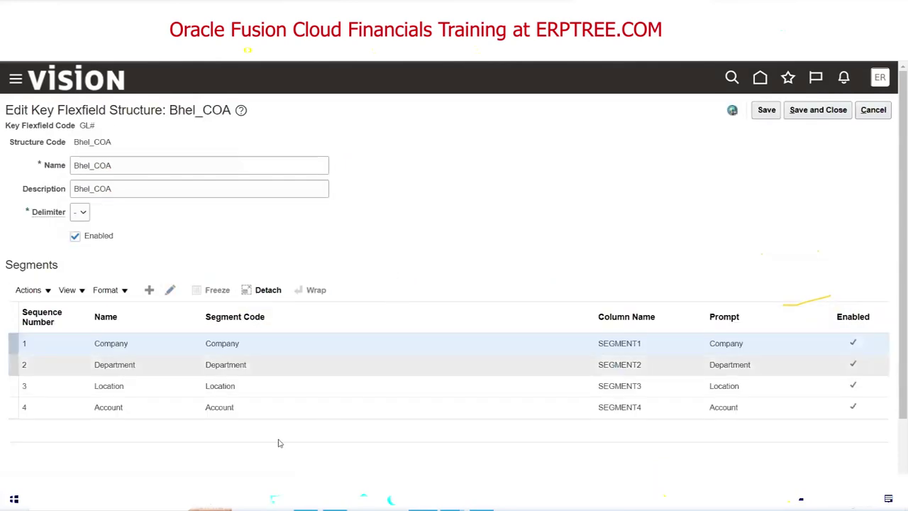
# Remove the Natural Account Segment label from the Department segment and save Bhel_COA.
pyautogui.click(226, 366)
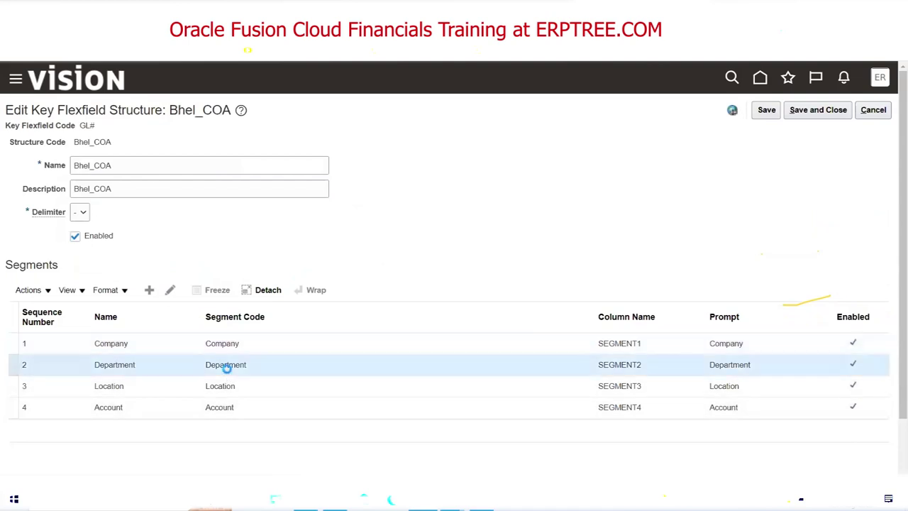
pyautogui.click(172, 291)
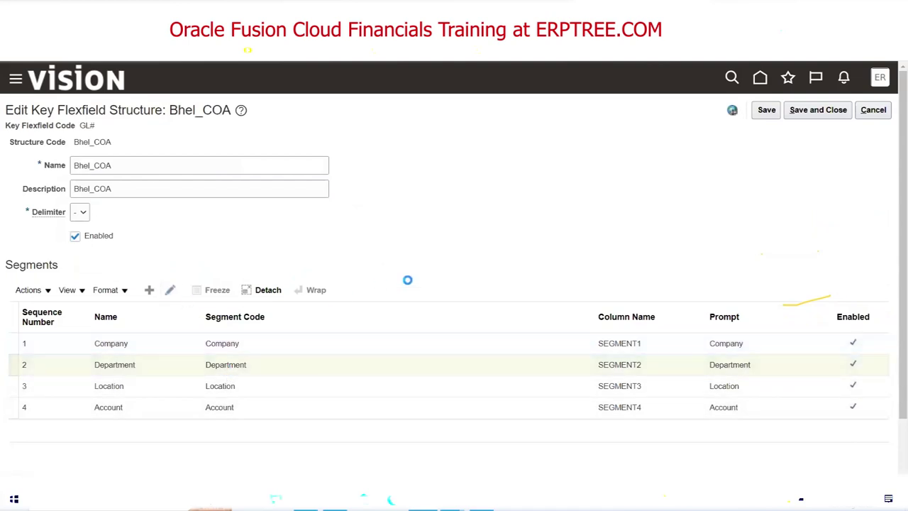
pyautogui.doubleClick(269, 365)
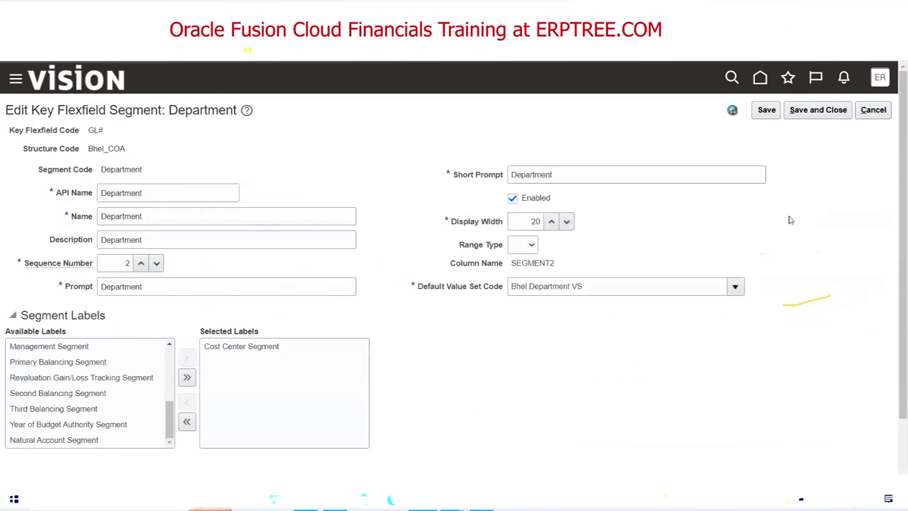
pyautogui.click(813, 110)
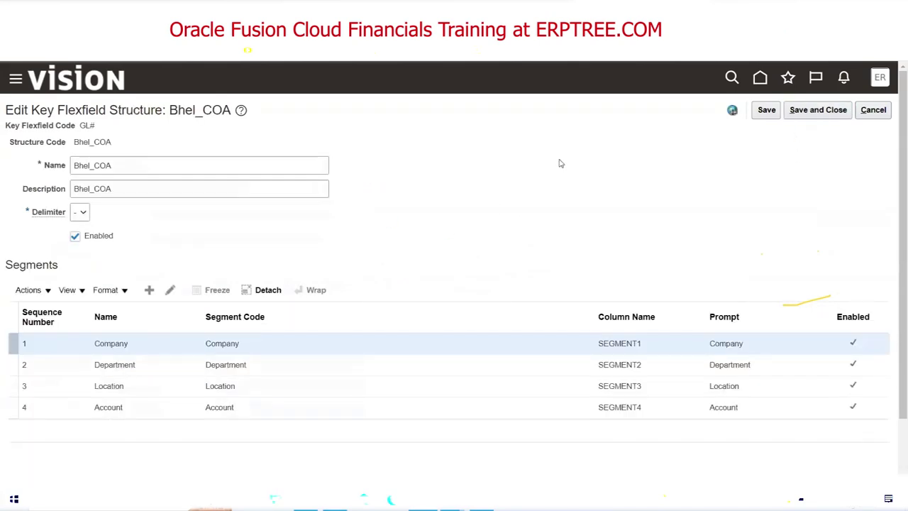
pyautogui.click(823, 113)
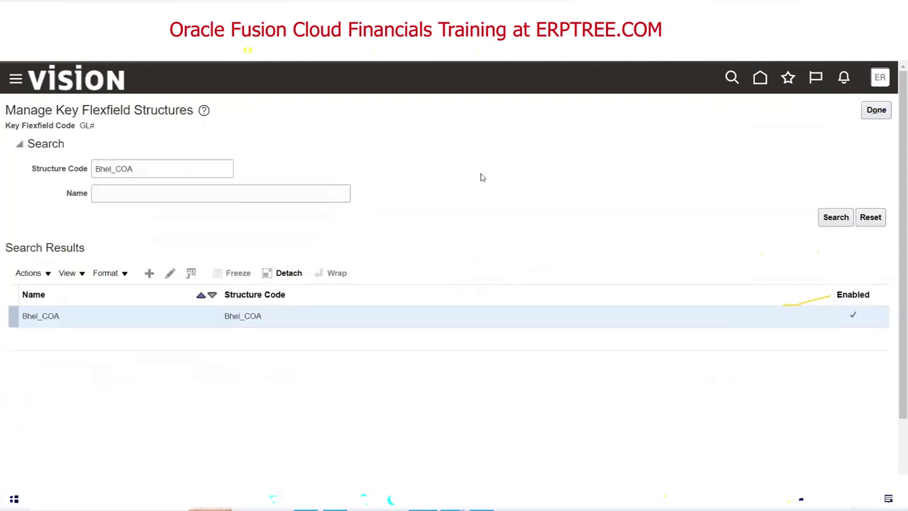
# Return to Manage Chart of Accounts Structures and switch to the COA checklist spreadsheet.
pyautogui.click(876, 110)
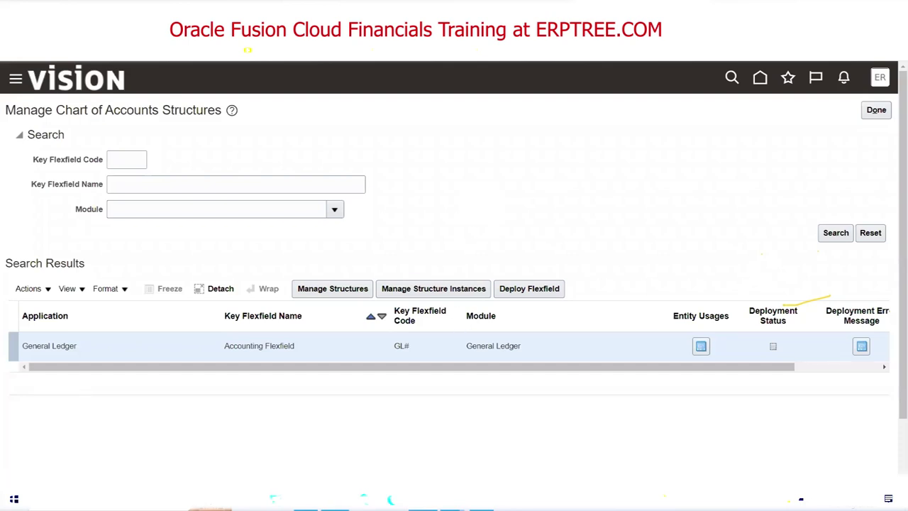
pyautogui.hotkey('alt', 'Tab')
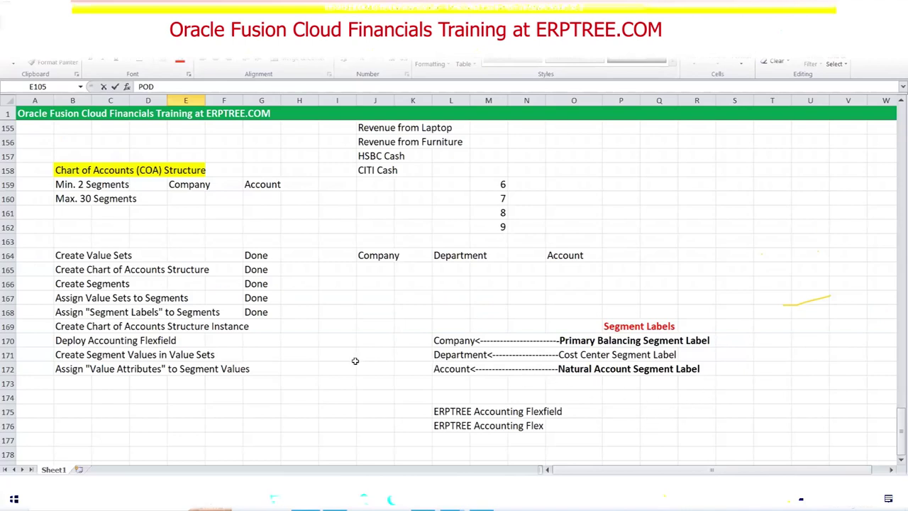
# Search for ERPTREE and open the ERPTREE Accounting Flexfield structure for editing.
pyautogui.hotkey('alt', 'Tab')
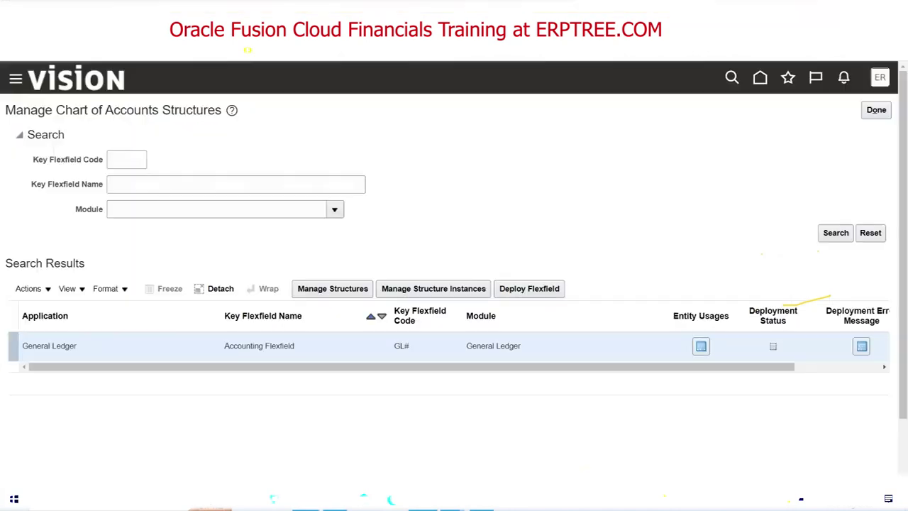
pyautogui.click(339, 291)
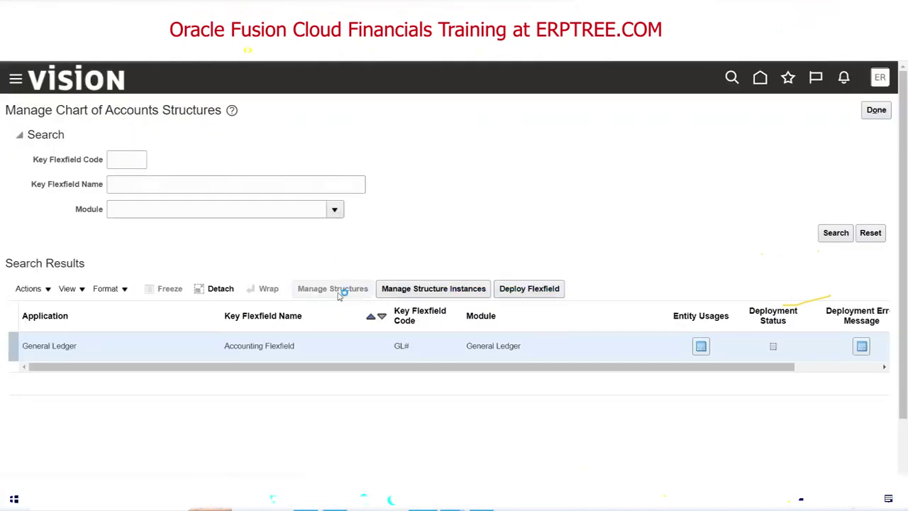
pyautogui.click(199, 169)
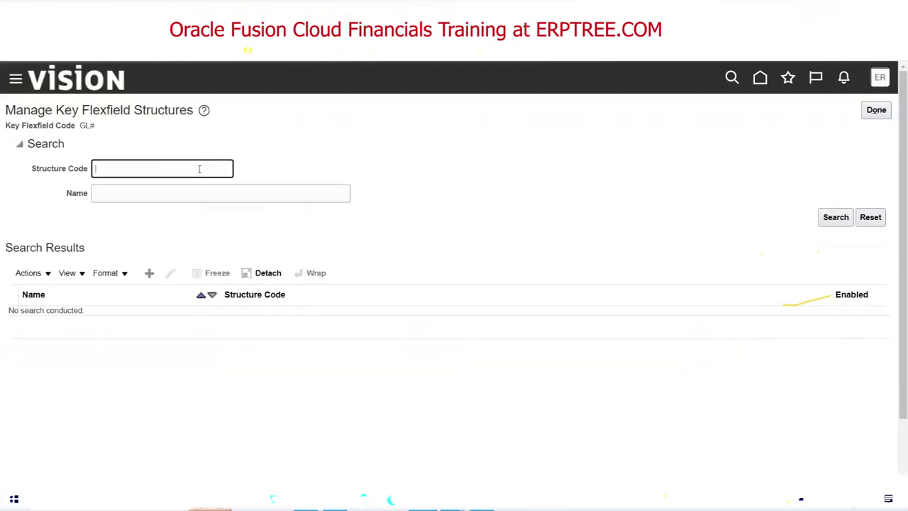
pyautogui.write('ERPTREE')
pyautogui.press('Return')
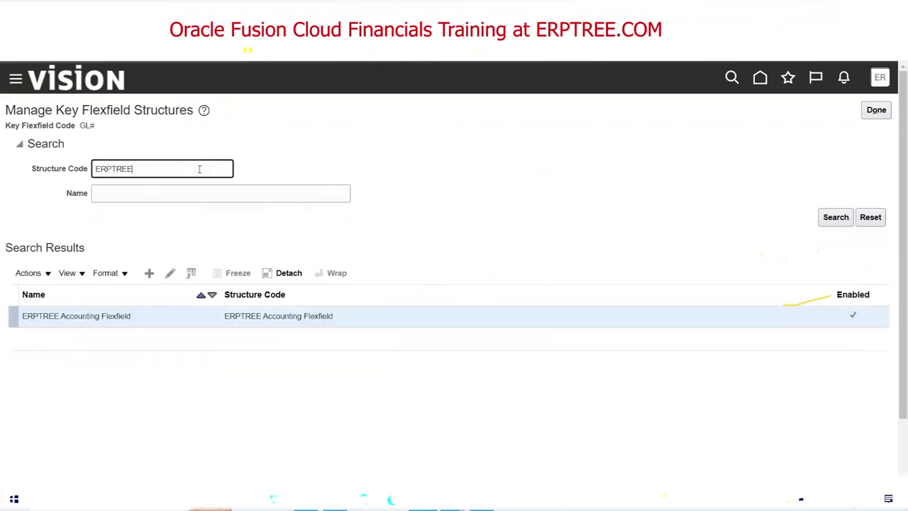
pyautogui.click(170, 274)
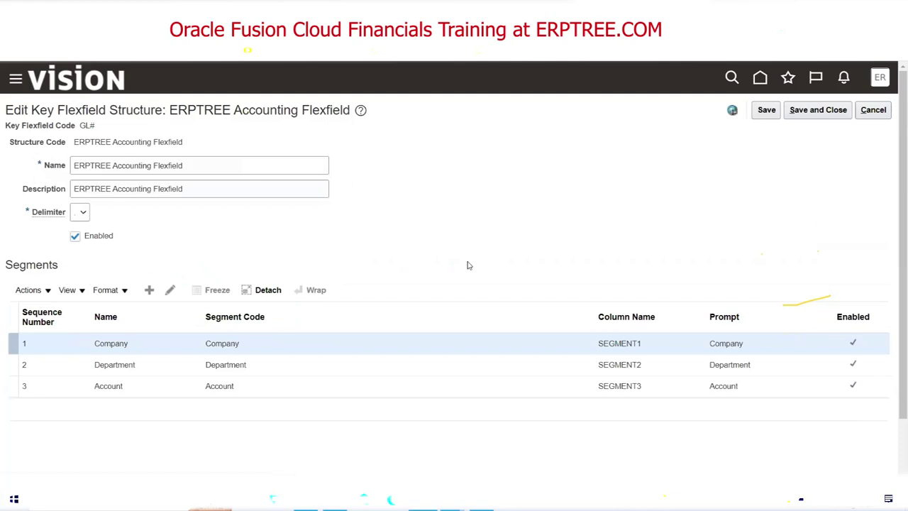
# Remove Primary Balancing Segment from Company and Natural Account Segment from Account.
pyautogui.click(171, 290)
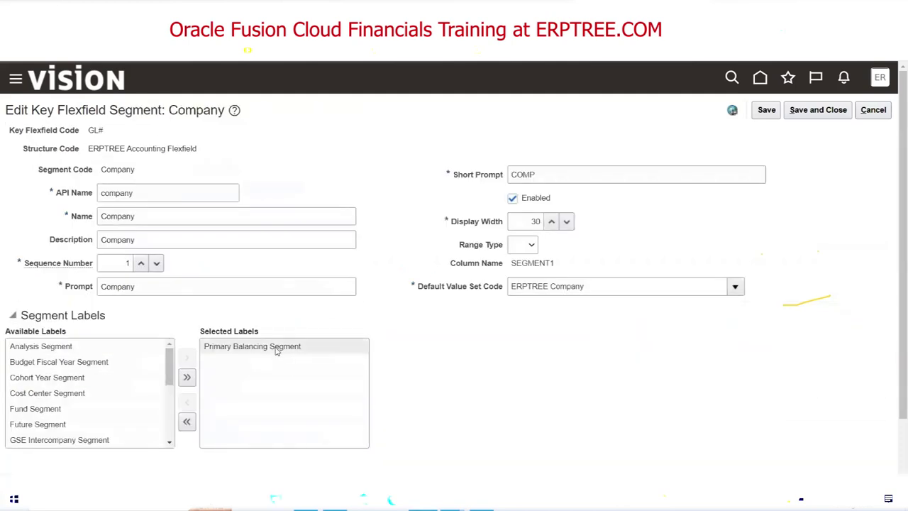
pyautogui.doubleClick(276, 349)
pyautogui.click(797, 113)
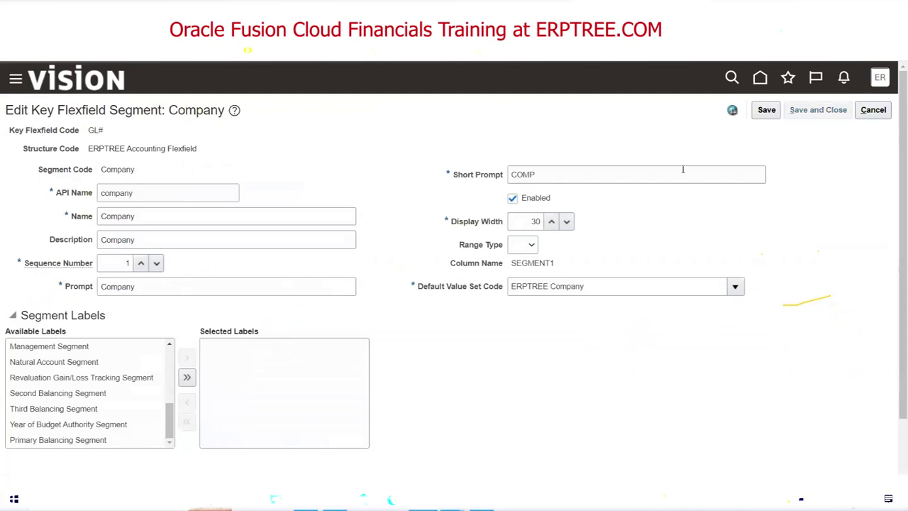
pyautogui.click(219, 385)
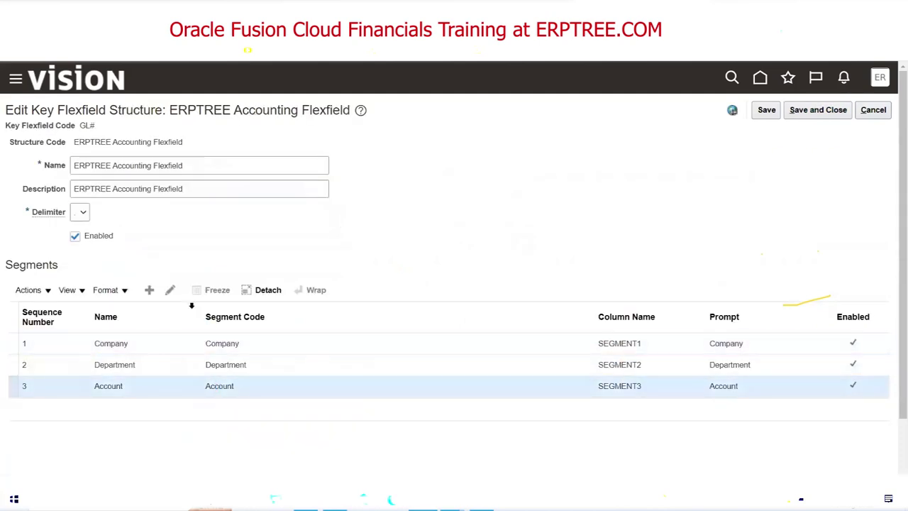
pyautogui.click(171, 291)
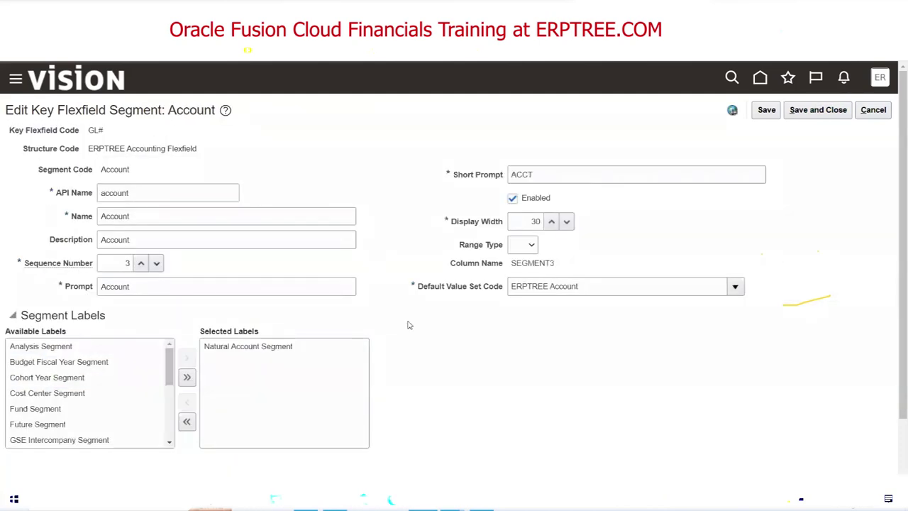
pyautogui.doubleClick(261, 349)
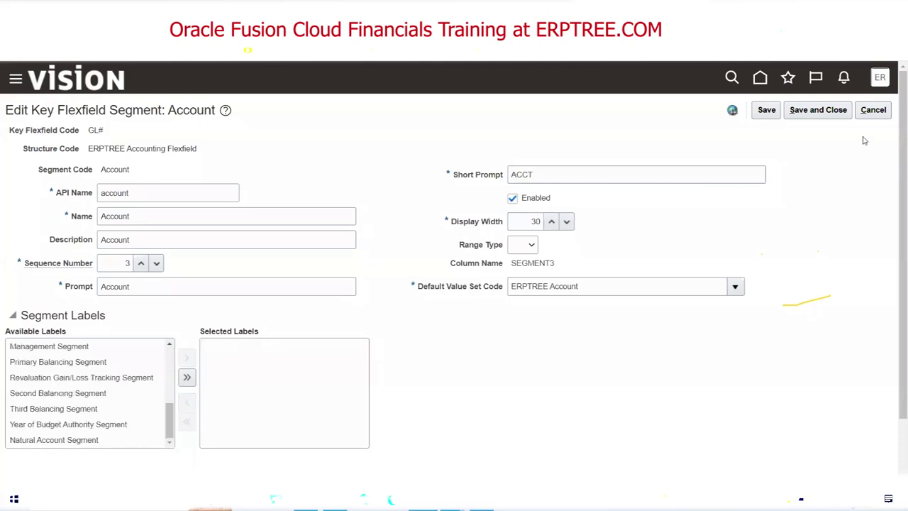
pyautogui.click(816, 112)
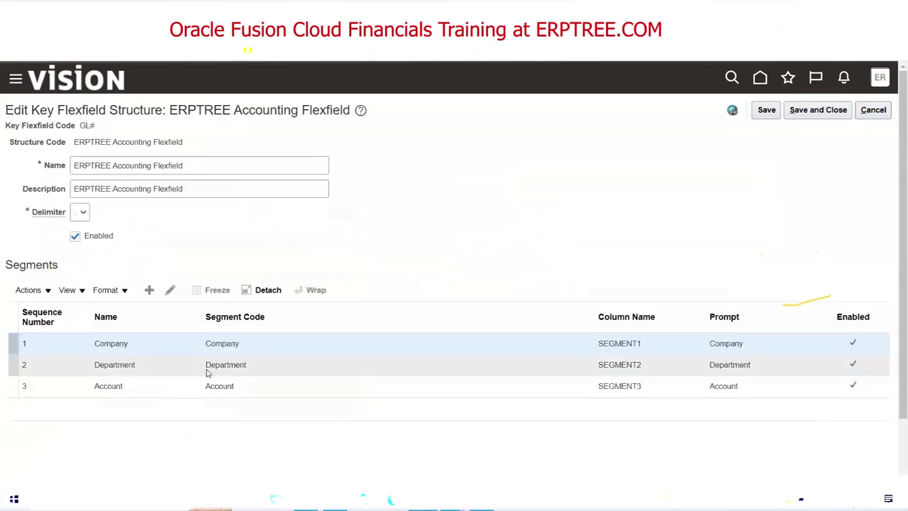
# Remove Cost Center Segment from Department, then save and close the ERPTREE structure.
pyautogui.click(206, 370)
pyautogui.click(171, 291)
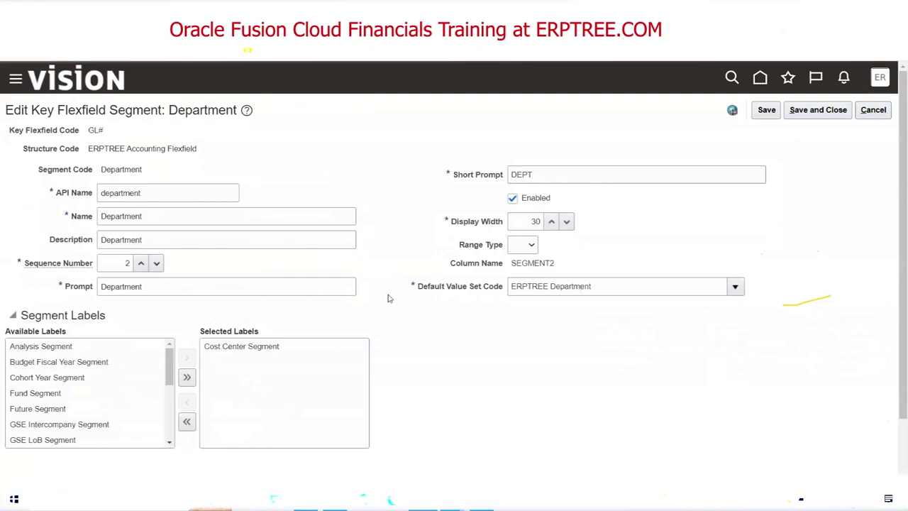
pyautogui.doubleClick(279, 345)
pyautogui.click(818, 112)
pyautogui.click(808, 115)
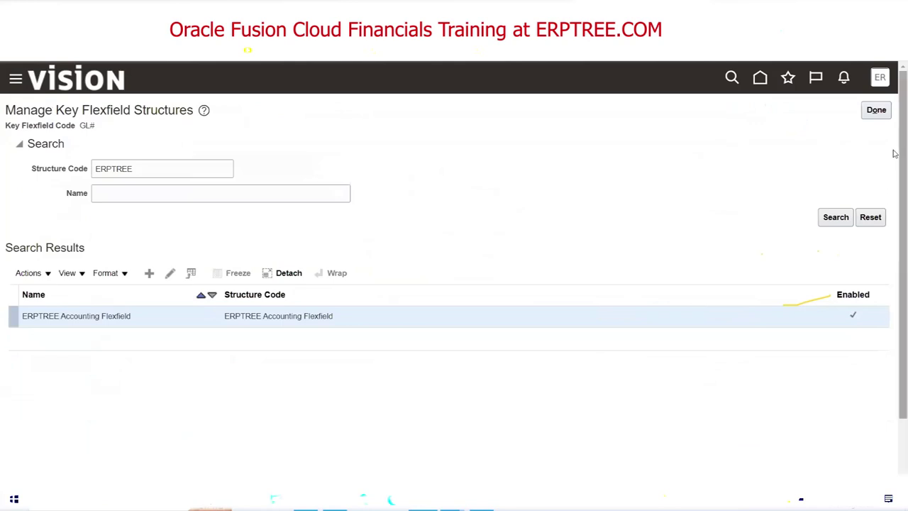
pyautogui.click(877, 110)
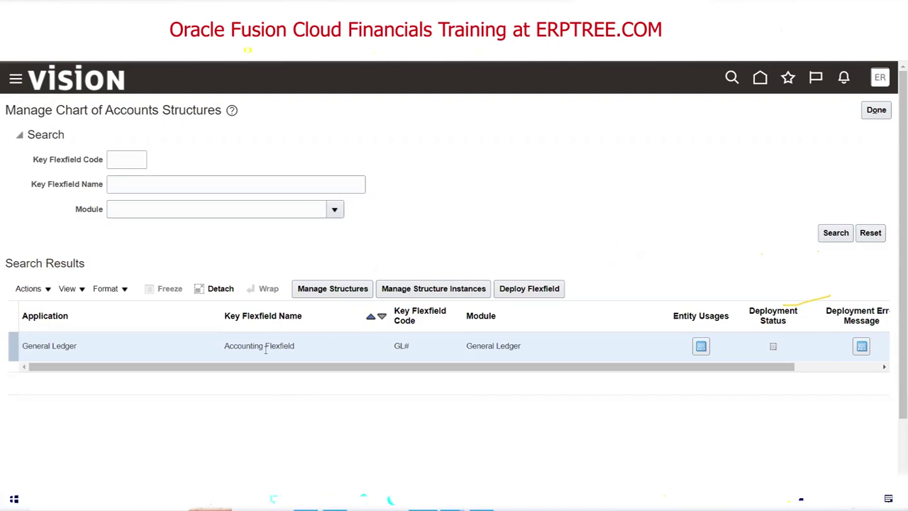
# Deploy the GL# Accounting Flexfield, which brings up the GL# Error dialog.
pyautogui.click(532, 288)
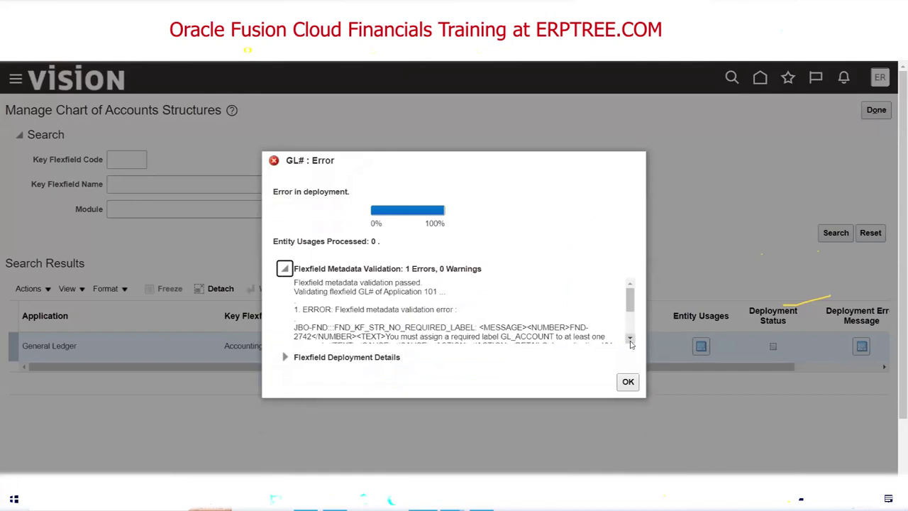
# Read the error saying ERPTREE Accounting Flexfield lacks the required GL_ACCOUNT label, then dismiss it.
pyautogui.click(630, 339)
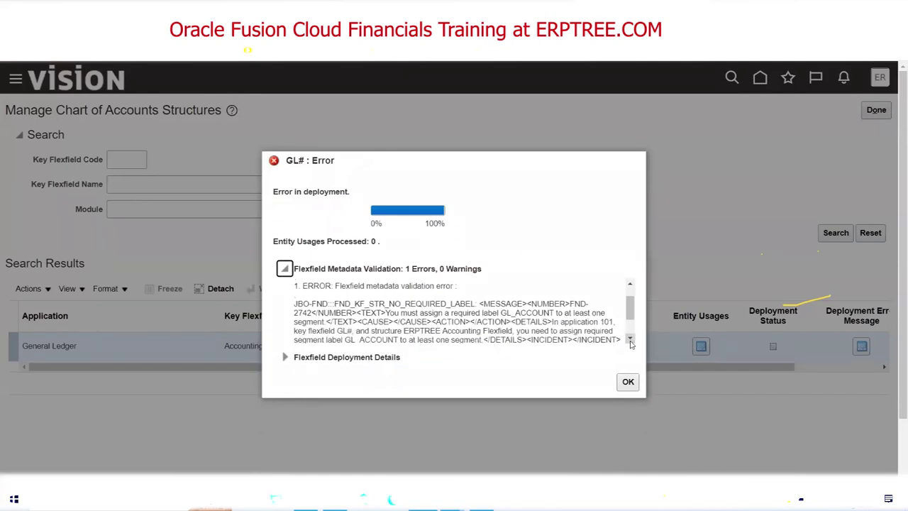
pyautogui.scroll(1, 631, 344)
pyautogui.click(630, 340)
pyautogui.moveTo(388, 313); pyautogui.dragTo(558, 313)
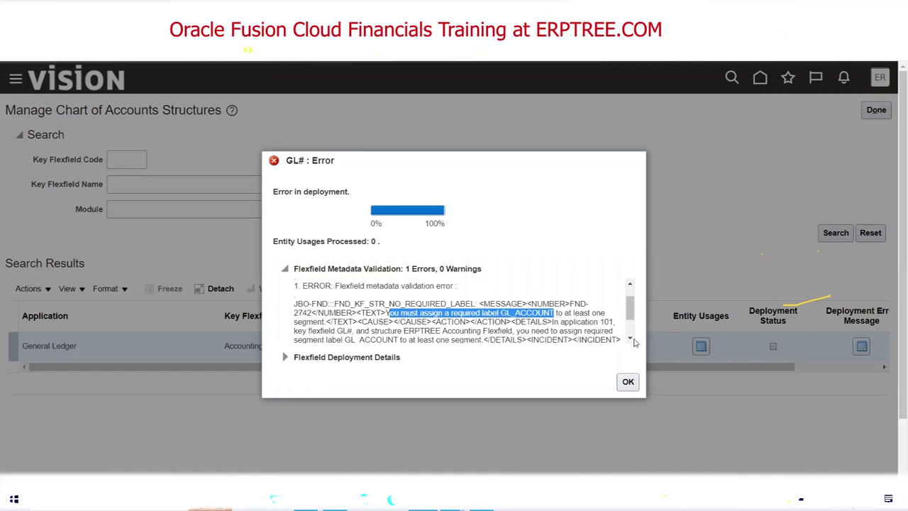
pyautogui.scroll(-1, 632, 341)
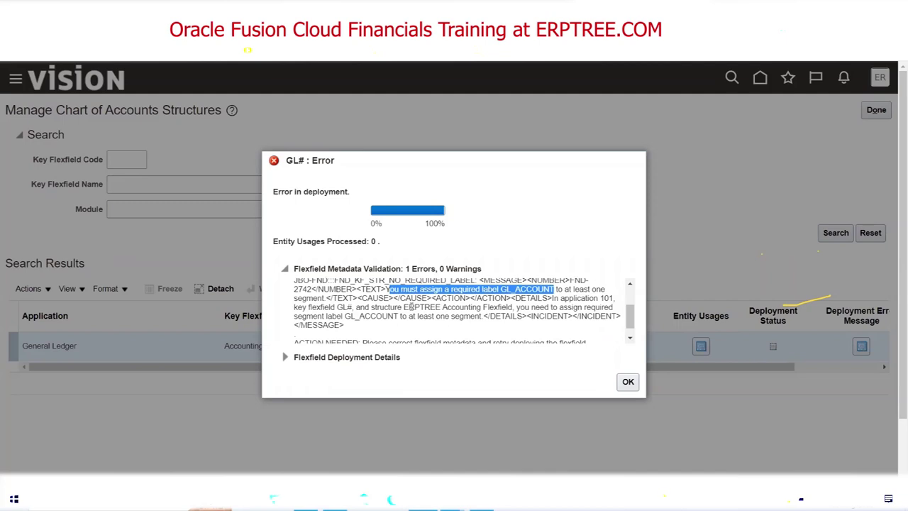
pyautogui.moveTo(403, 307); pyautogui.dragTo(510, 308)
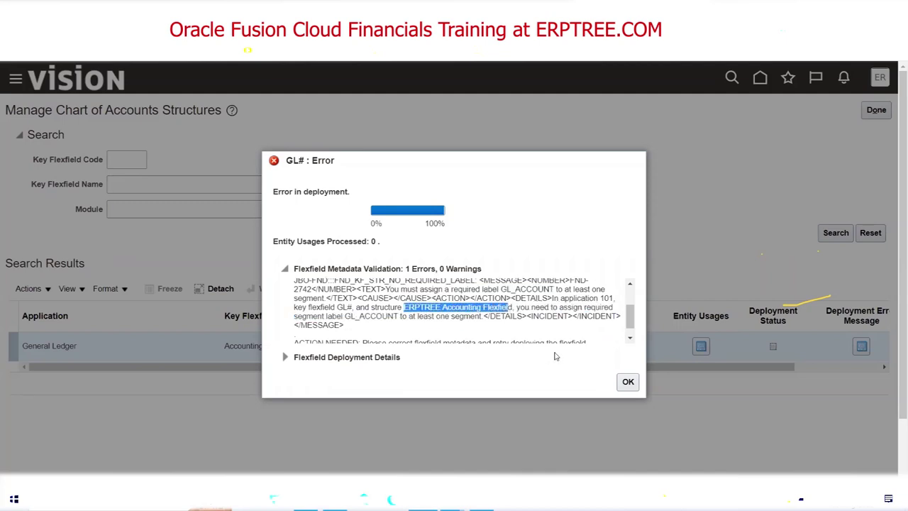
pyautogui.click(629, 339)
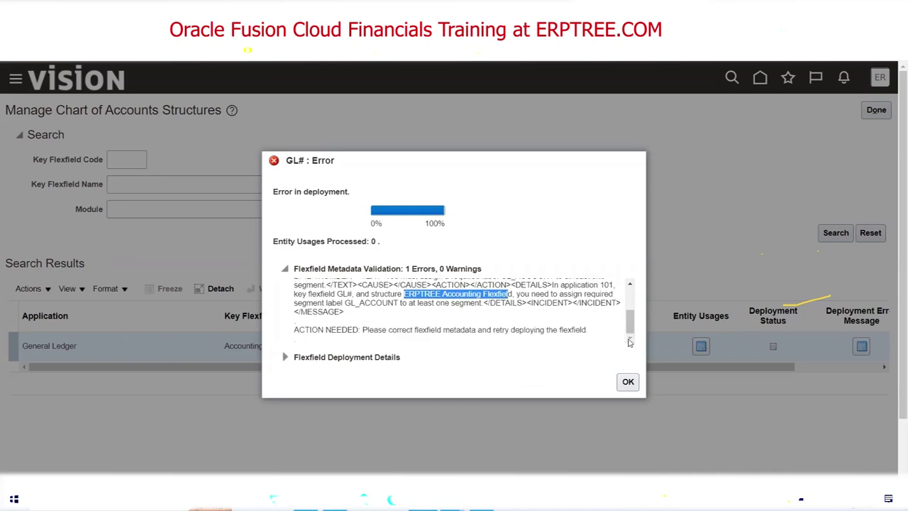
pyautogui.tripleClick(429, 331)
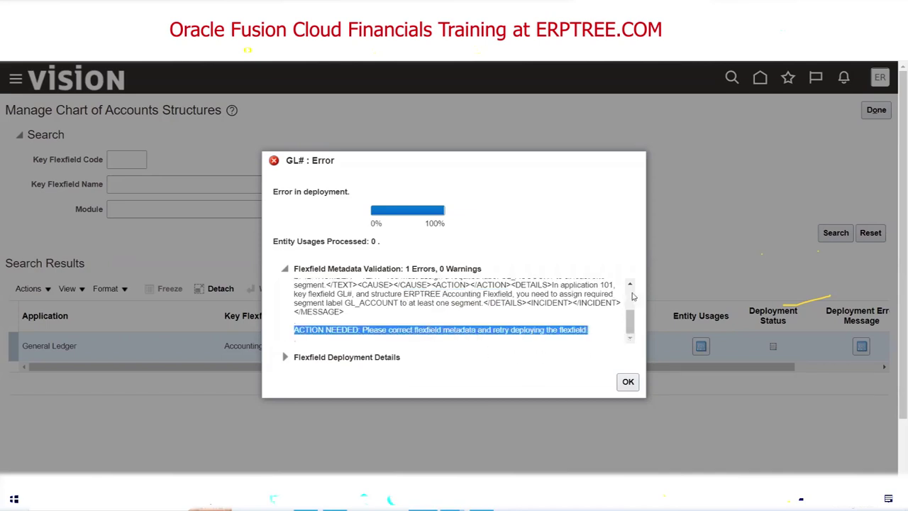
pyautogui.click(630, 284)
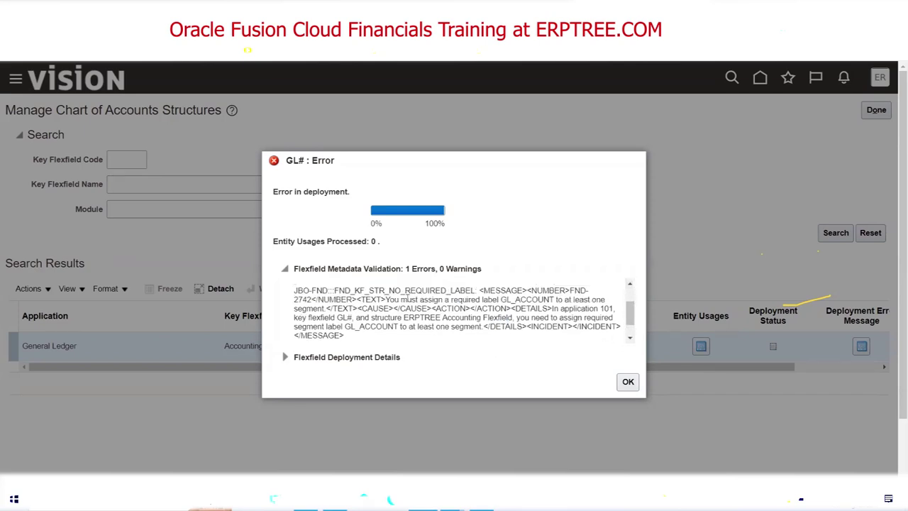
pyautogui.moveTo(501, 299); pyautogui.dragTo(555, 299)
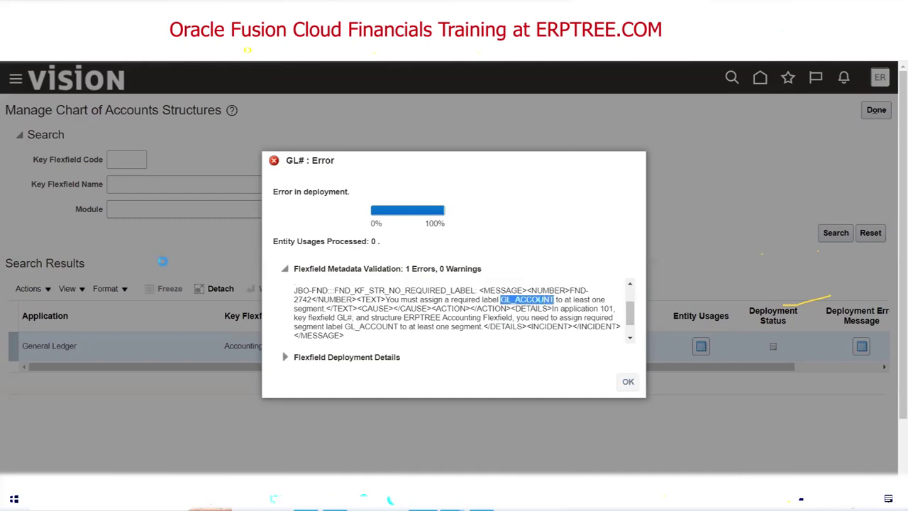
pyautogui.click(627, 382)
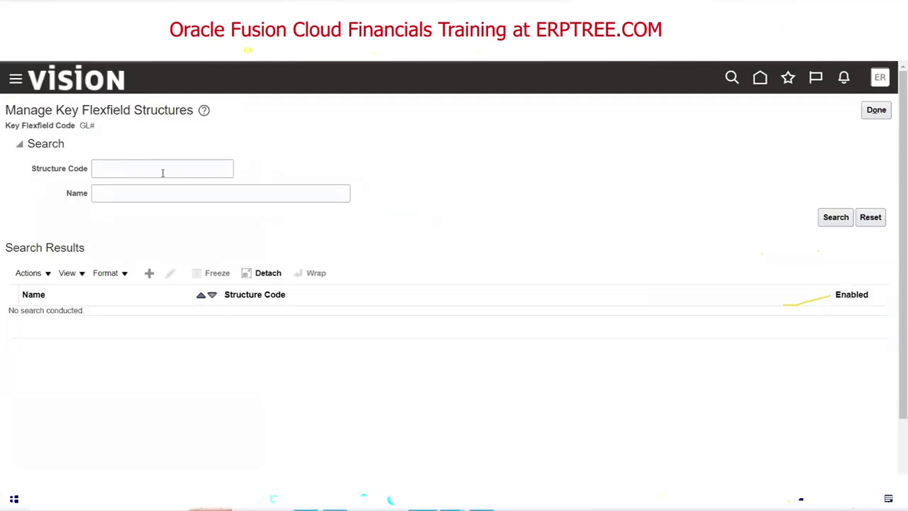
# Search for ERPTRE and open the ERPTREE Accounting Flexfield structure, leaving Company unchanged.
pyautogui.click(161, 171)
pyautogui.write('ERPTREE')
pyautogui.press('Return')
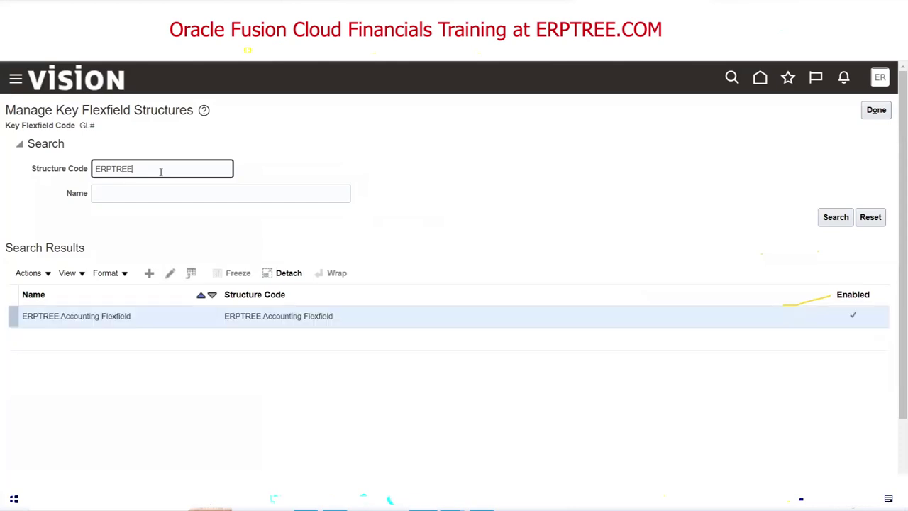
pyautogui.click(170, 273)
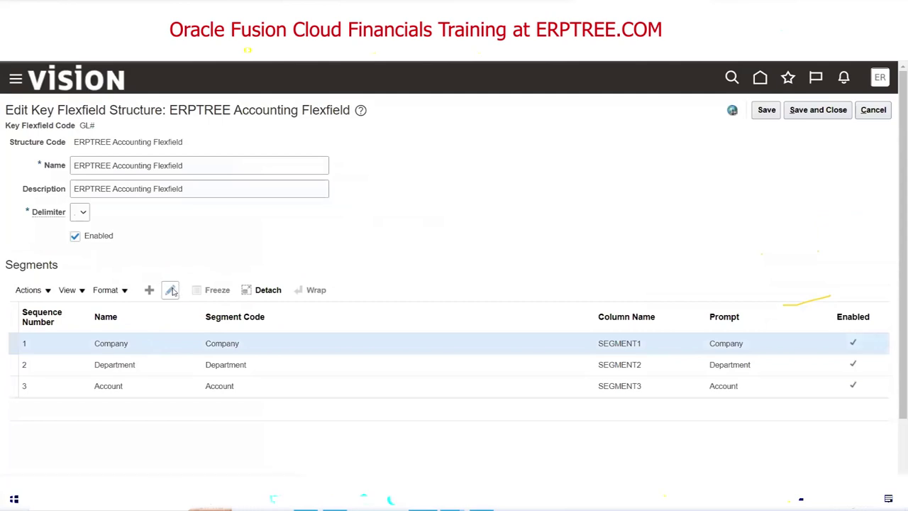
pyautogui.click(171, 290)
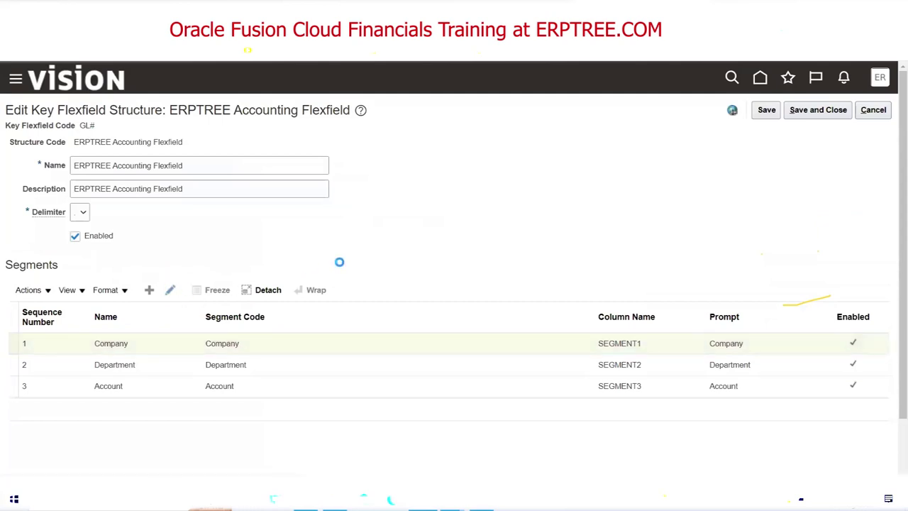
pyautogui.click(886, 112)
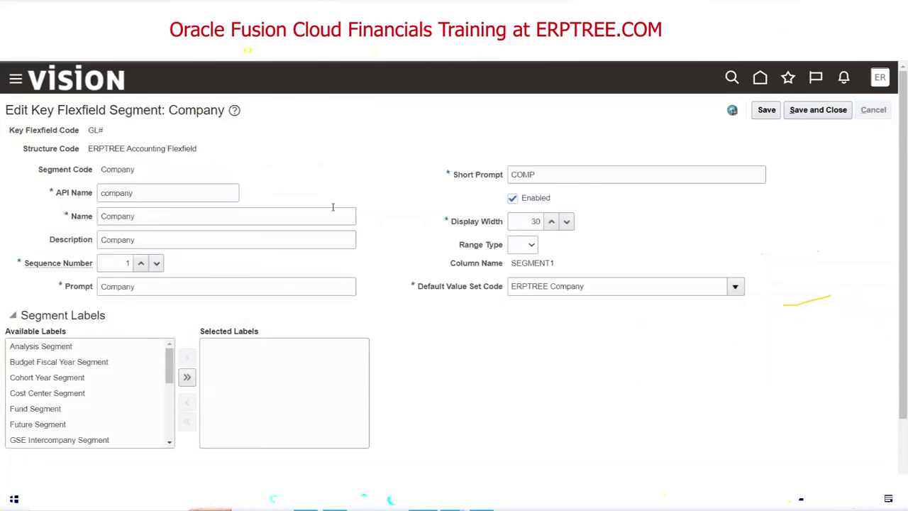
# Assign Natural Account Segment to the Account segment, then save and close the structure.
pyautogui.click(247, 385)
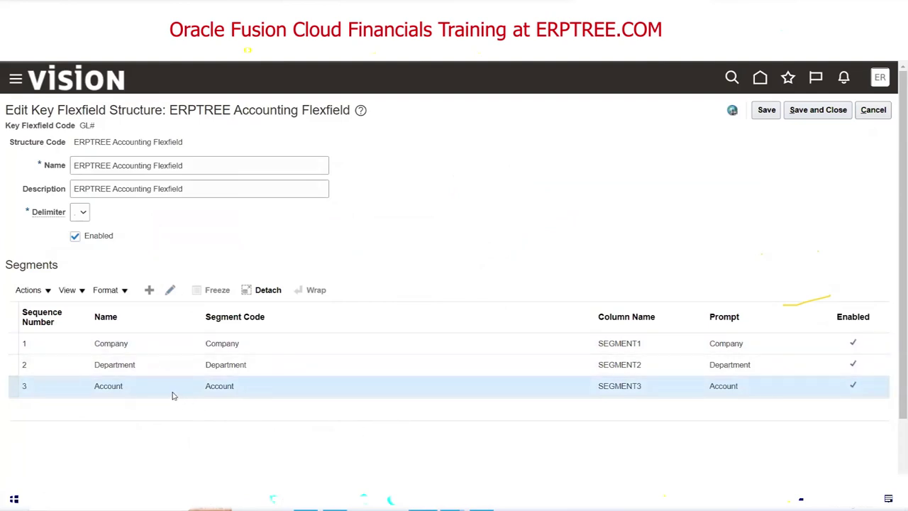
pyautogui.click(170, 289)
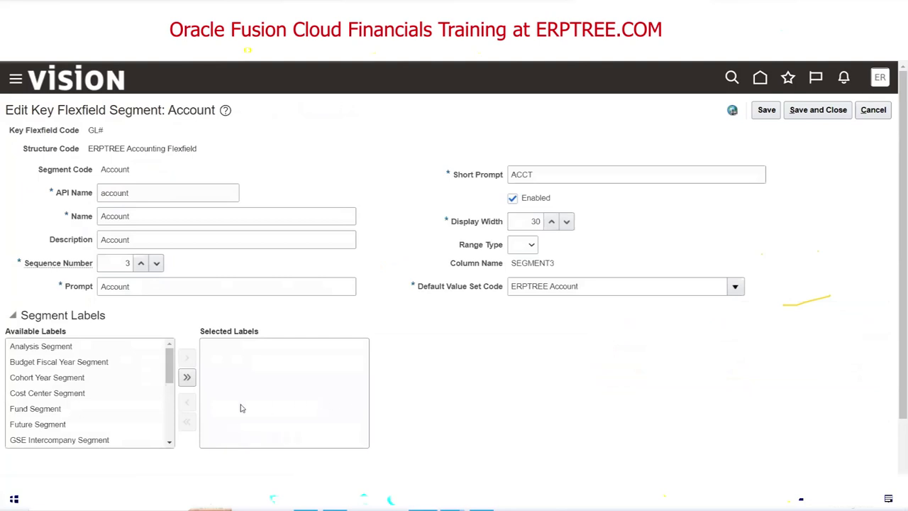
pyautogui.scroll(-3, 163, 398)
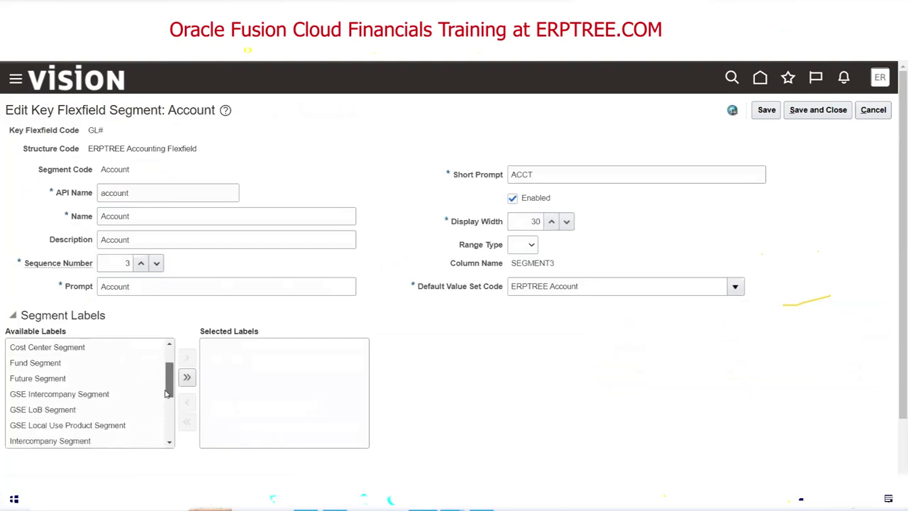
pyautogui.scroll(-3, 163, 399)
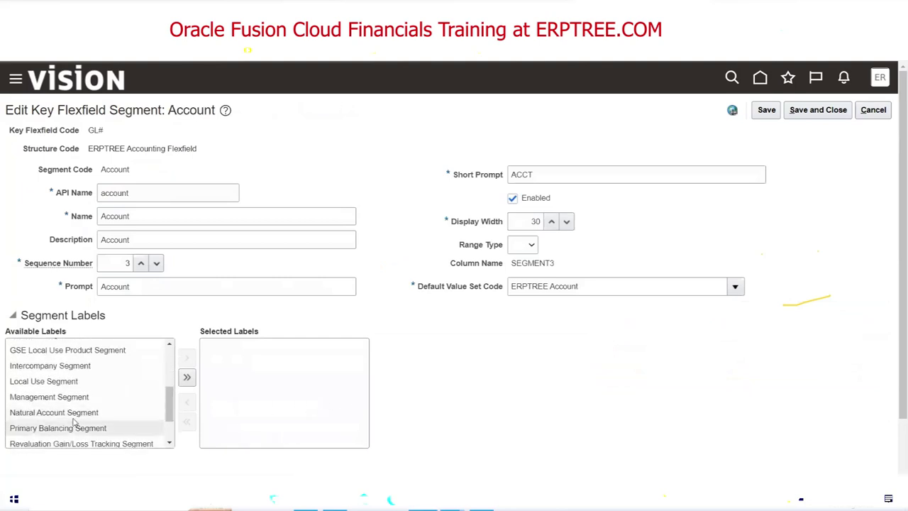
pyautogui.doubleClick(68, 414)
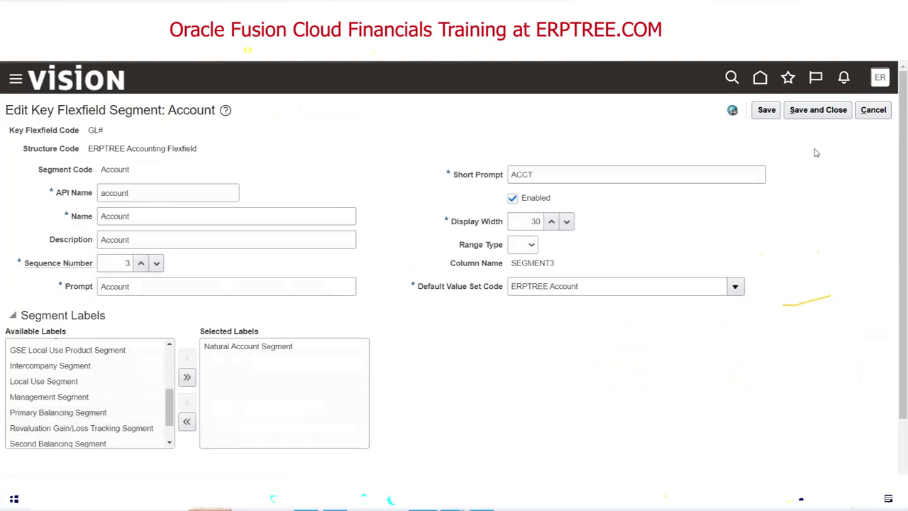
pyautogui.click(820, 111)
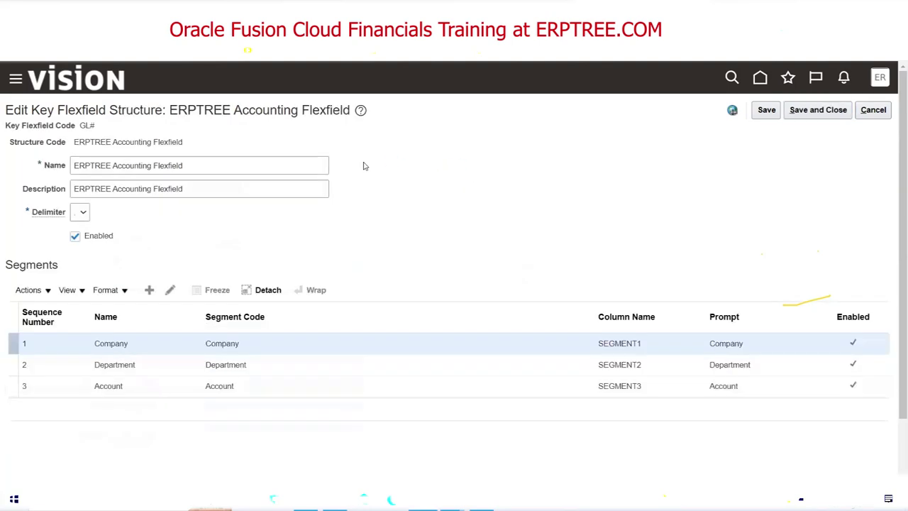
pyautogui.click(824, 112)
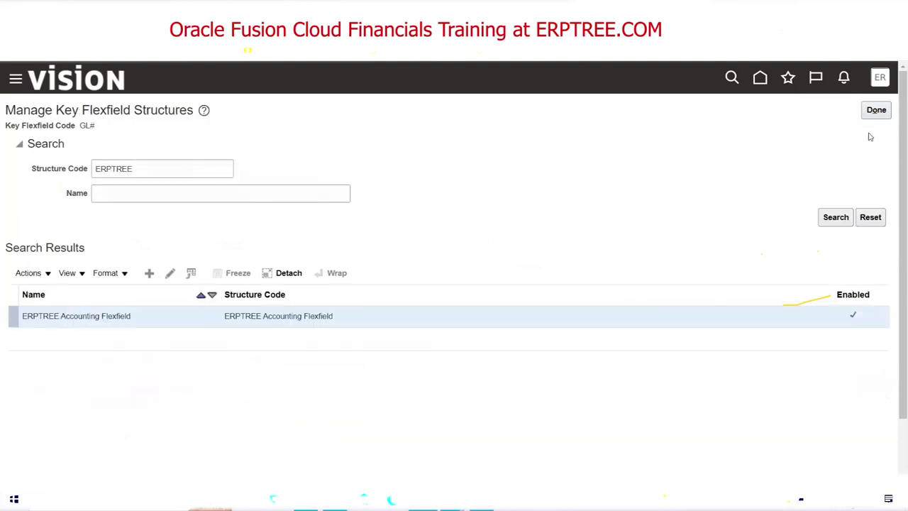
pyautogui.click(876, 111)
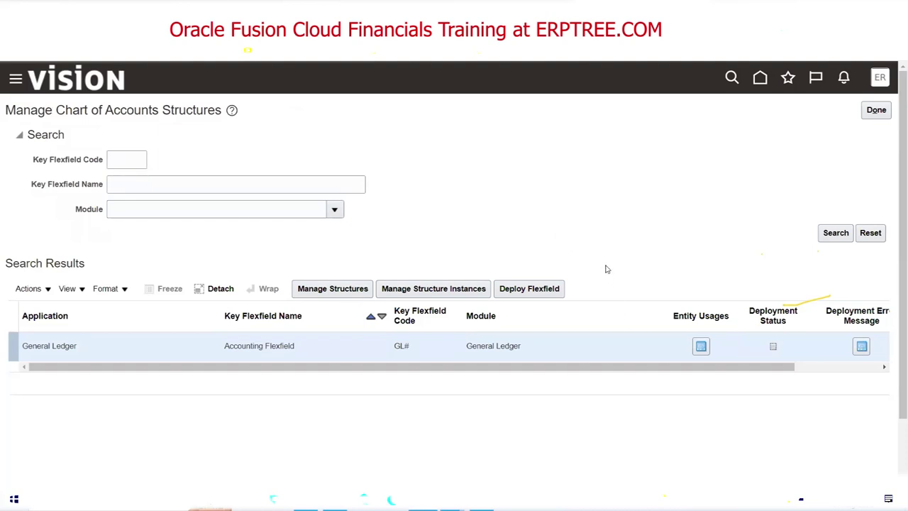
# Redeploy GL#, read the error requiring GL_BALANCING on ERPTREE Accounting Flexfield, and dismiss it.
pyautogui.click(529, 290)
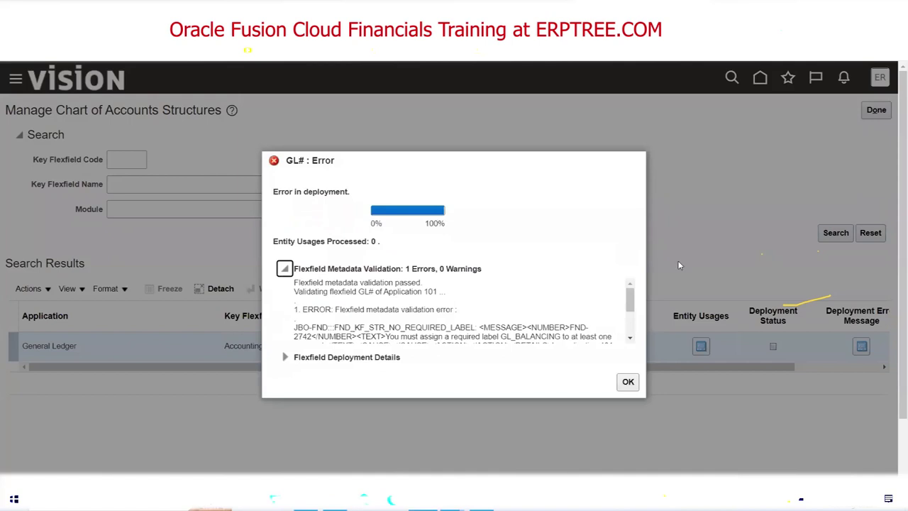
pyautogui.click(629, 339)
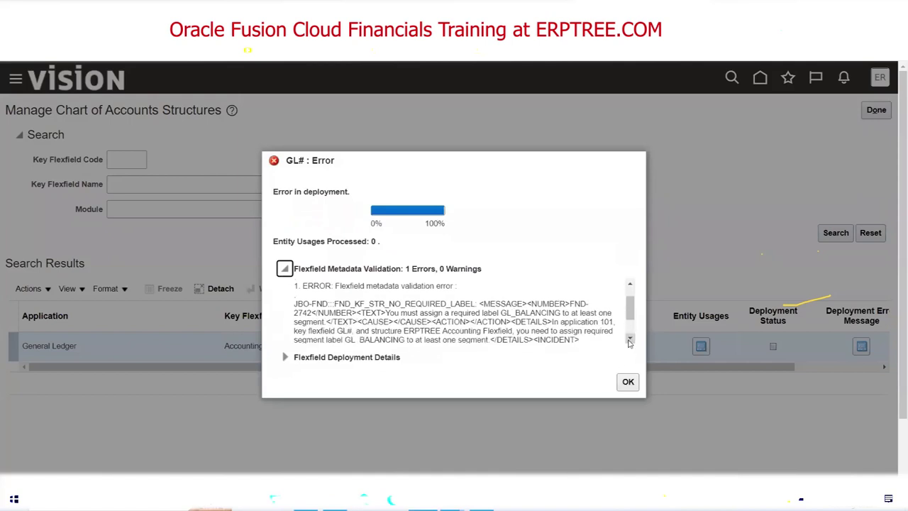
pyautogui.scroll(1, 629, 341)
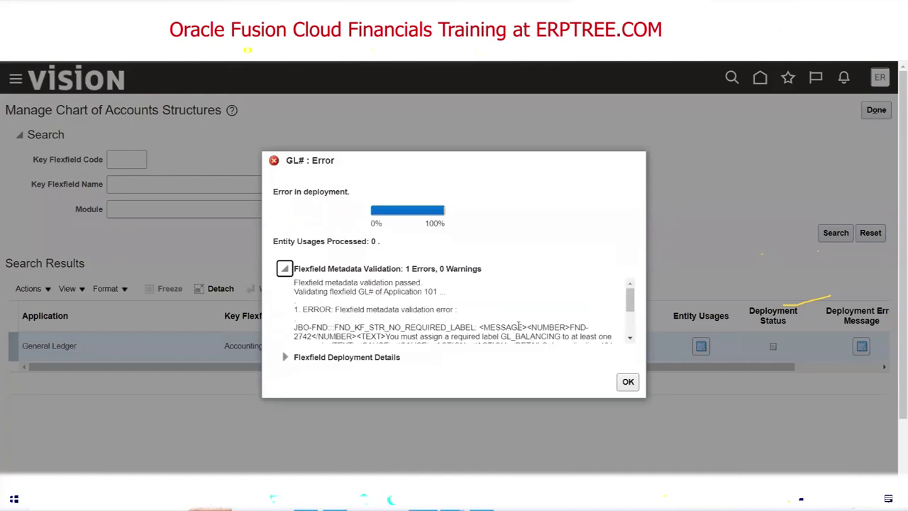
pyautogui.click(629, 340)
pyautogui.click(629, 340)
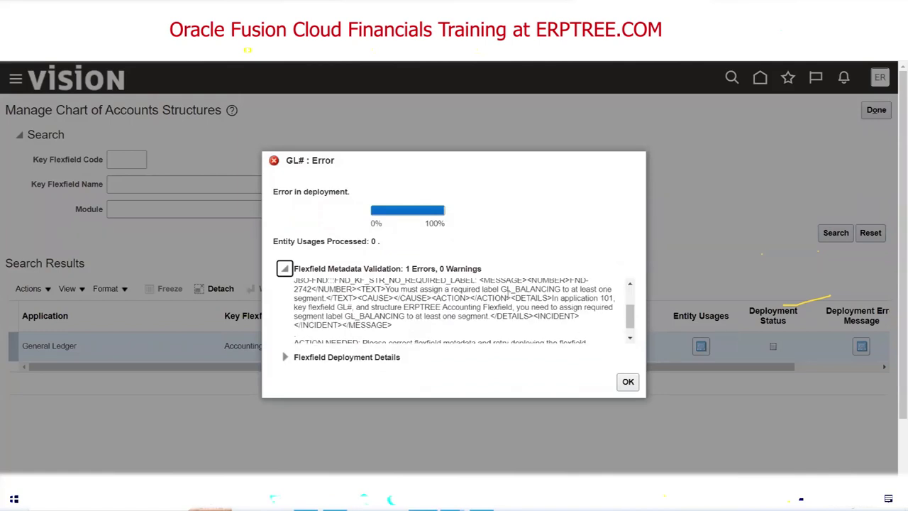
pyautogui.moveTo(502, 289); pyautogui.dragTo(564, 290)
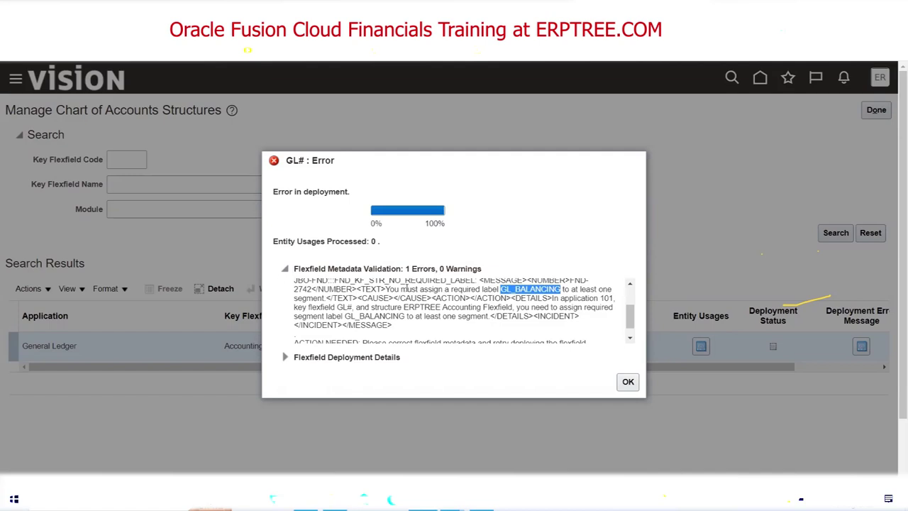
pyautogui.moveTo(406, 307); pyautogui.dragTo(511, 307)
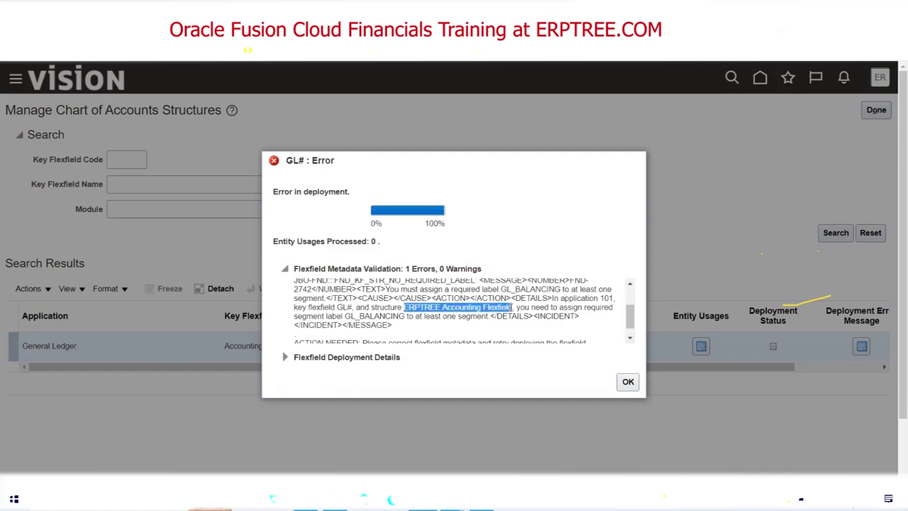
pyautogui.click(627, 382)
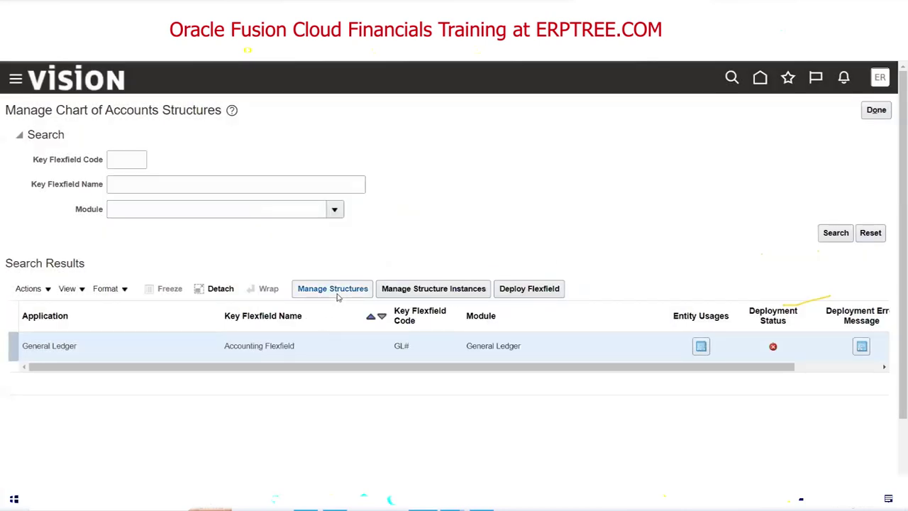
# Search for ERPTRE and open the ERPTREE Accounting Flexfield structure for editing.
pyautogui.click(336, 293)
pyautogui.click(204, 167)
pyautogui.write('ERPTREE')
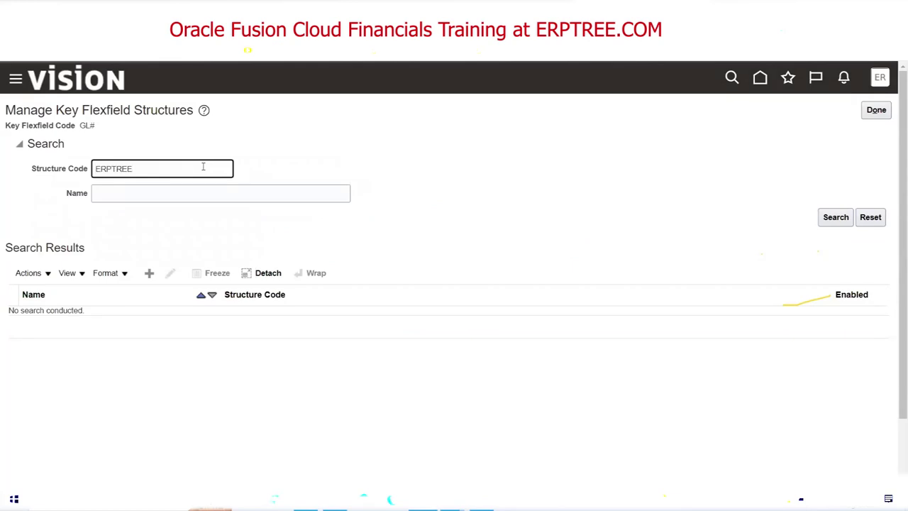
pyautogui.press('Return')
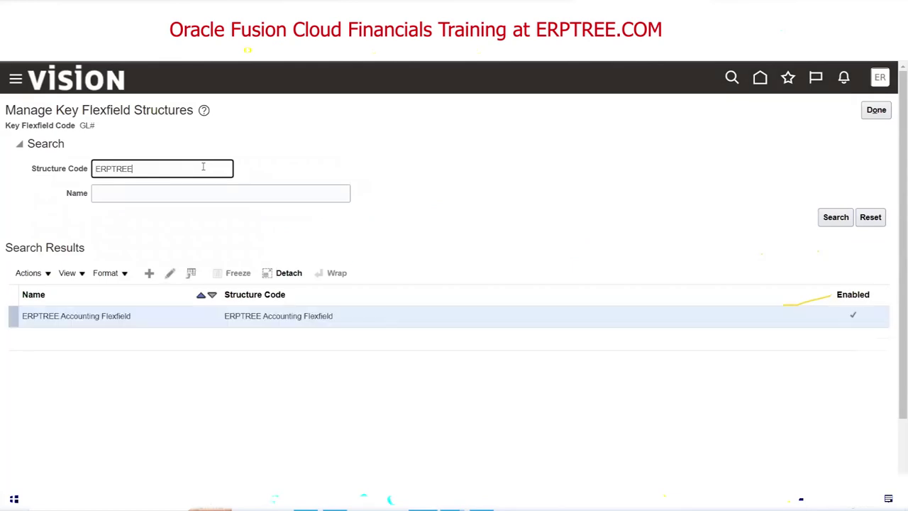
pyautogui.click(171, 276)
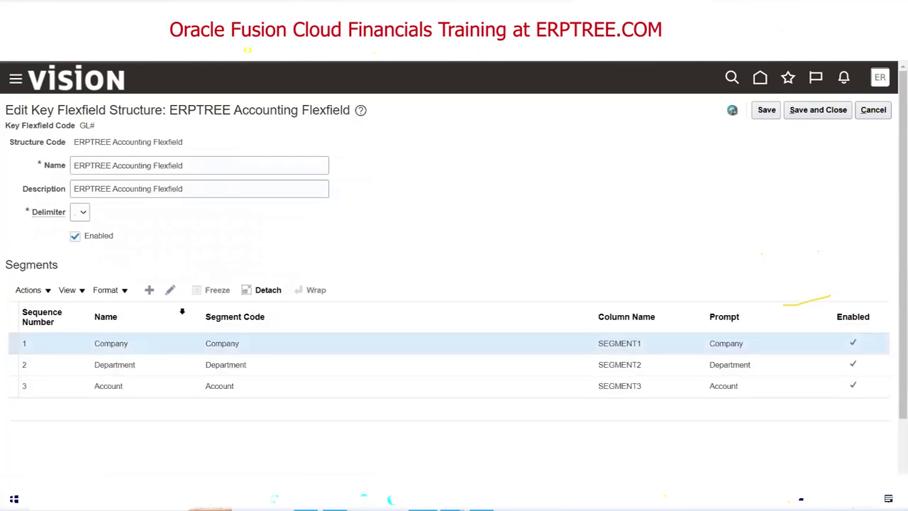
# Give the Company segment the Primary Balancing Segment label and save it.
pyautogui.click(171, 290)
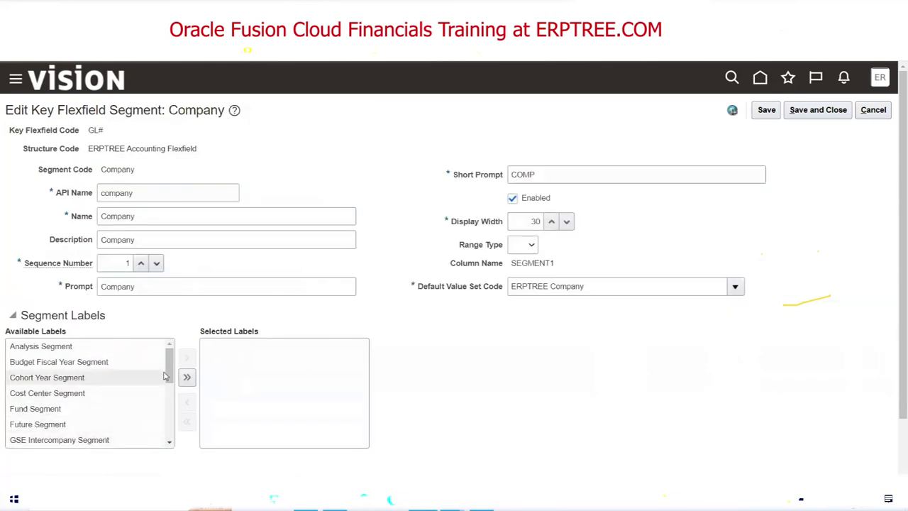
pyautogui.moveTo(170, 376); pyautogui.dragTo(170, 404)
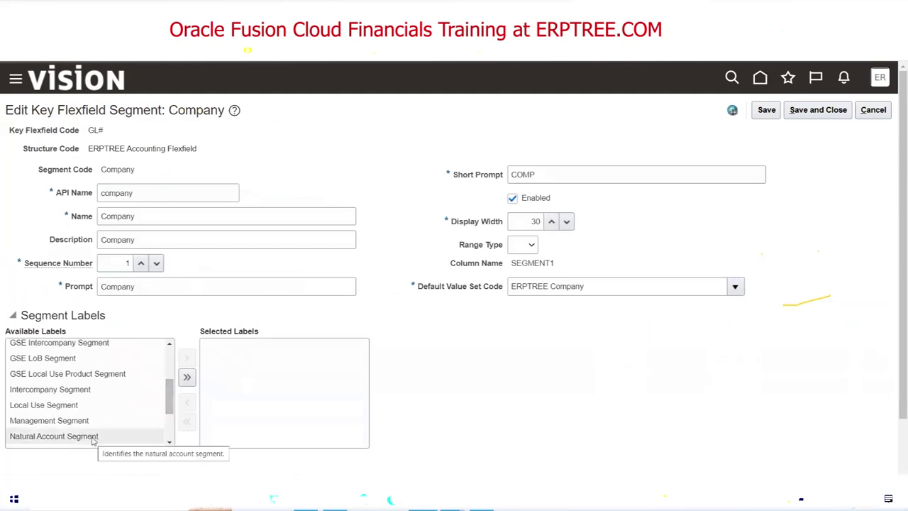
pyautogui.doubleClick(92, 437)
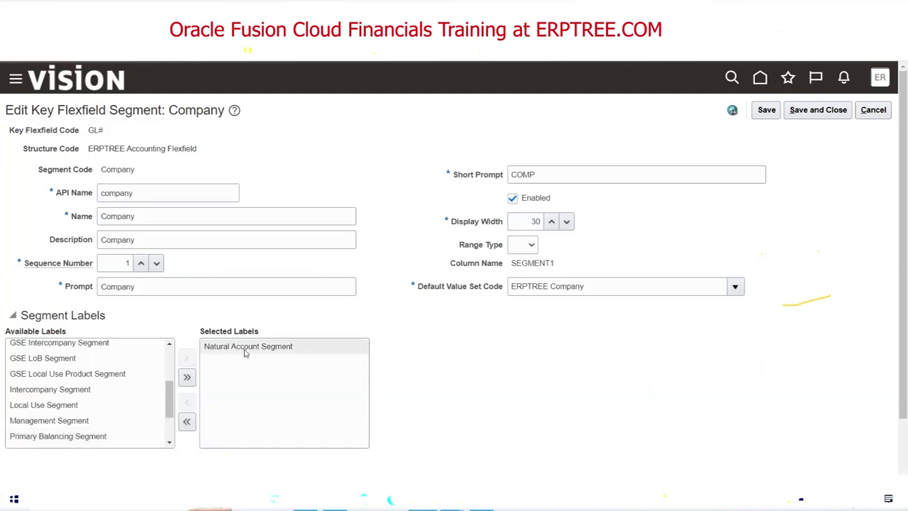
pyautogui.doubleClick(245, 348)
pyautogui.doubleClick(84, 362)
pyautogui.click(808, 114)
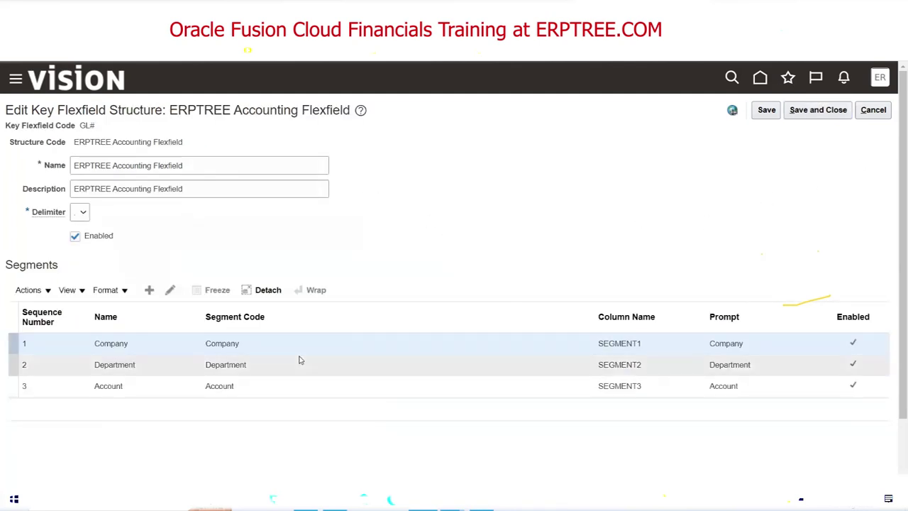
# Assign Cost Center Segment to Department, then save and close the ERPTREE structure.
pyautogui.click(243, 365)
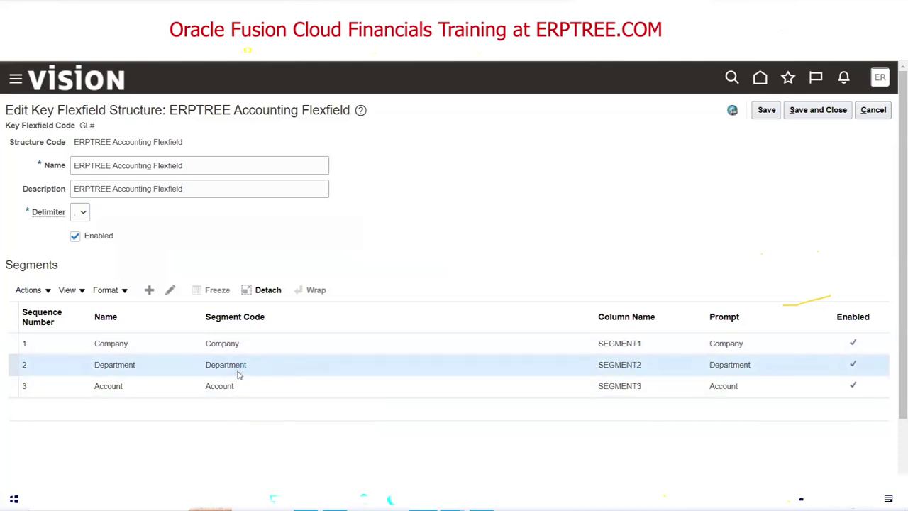
pyautogui.click(169, 291)
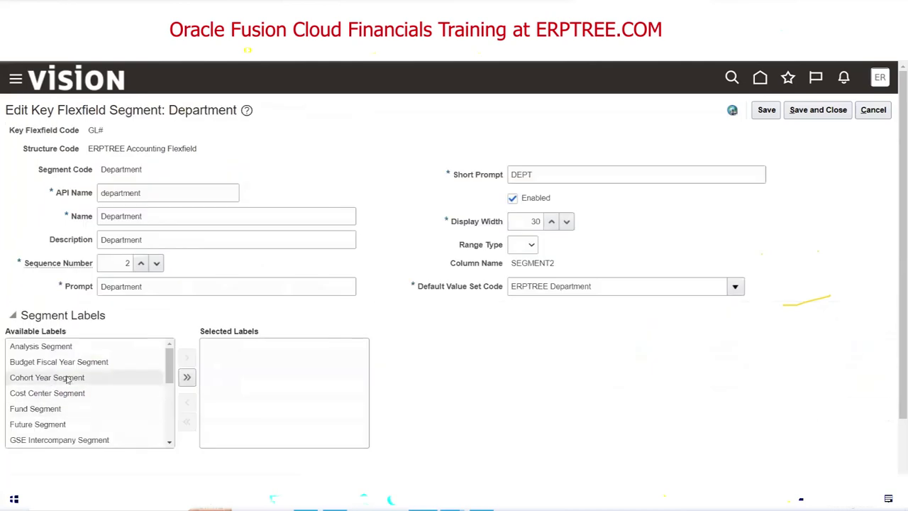
pyautogui.click(96, 396)
pyautogui.doubleClick(76, 396)
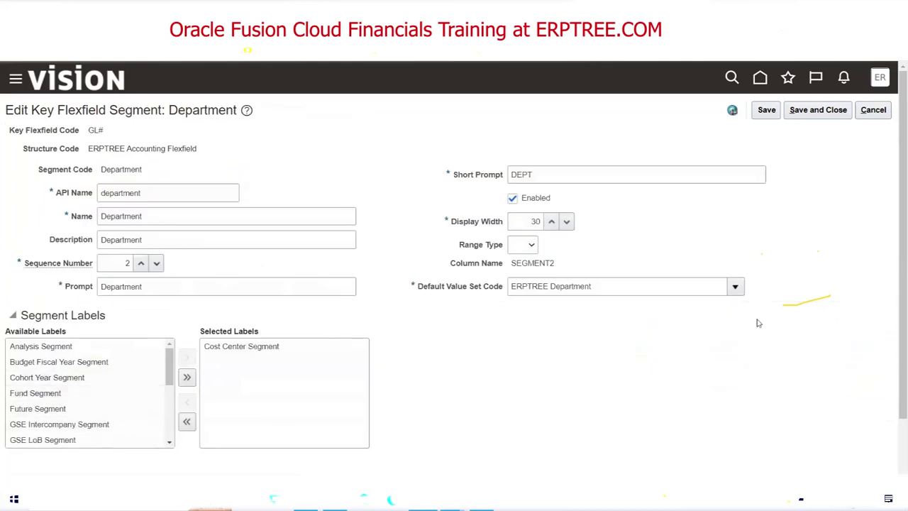
pyautogui.click(817, 113)
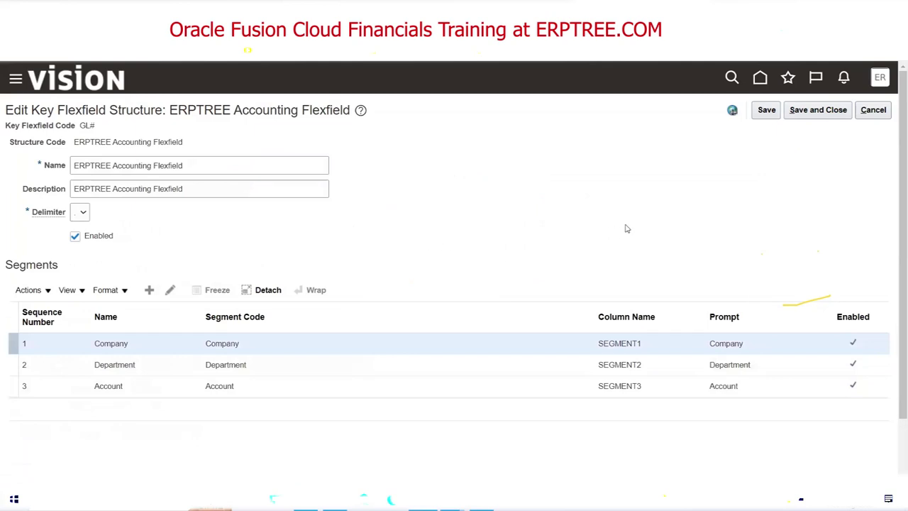
pyautogui.click(822, 113)
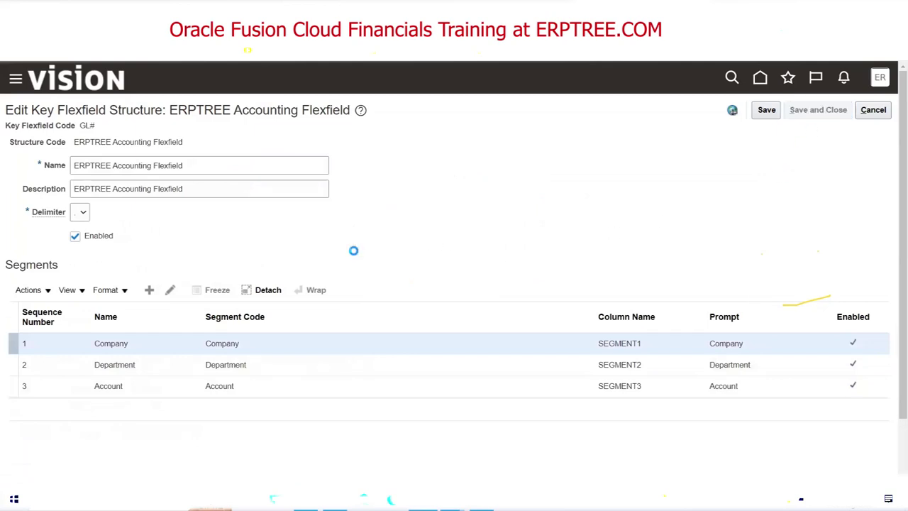
pyautogui.click(876, 110)
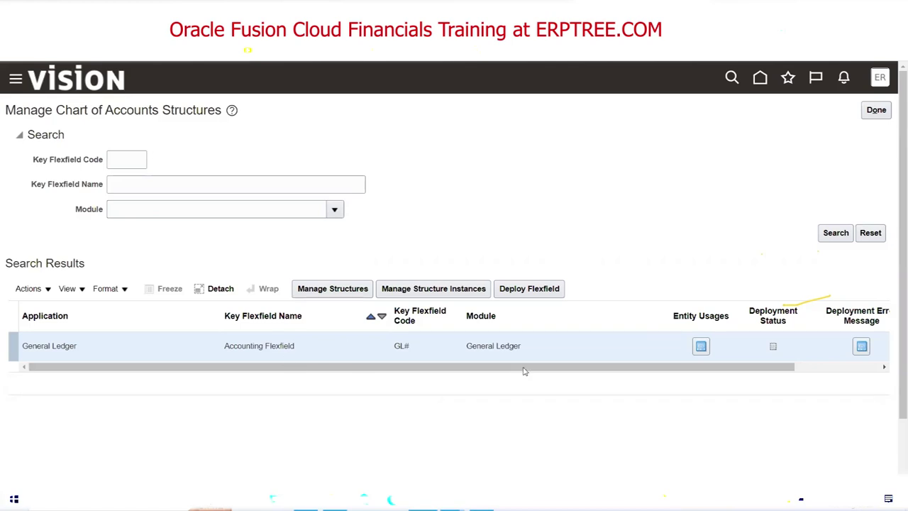
# Deploy the GL# Accounting Flexfield from Manage Chart of Accounts Structures.
pyautogui.click(541, 294)
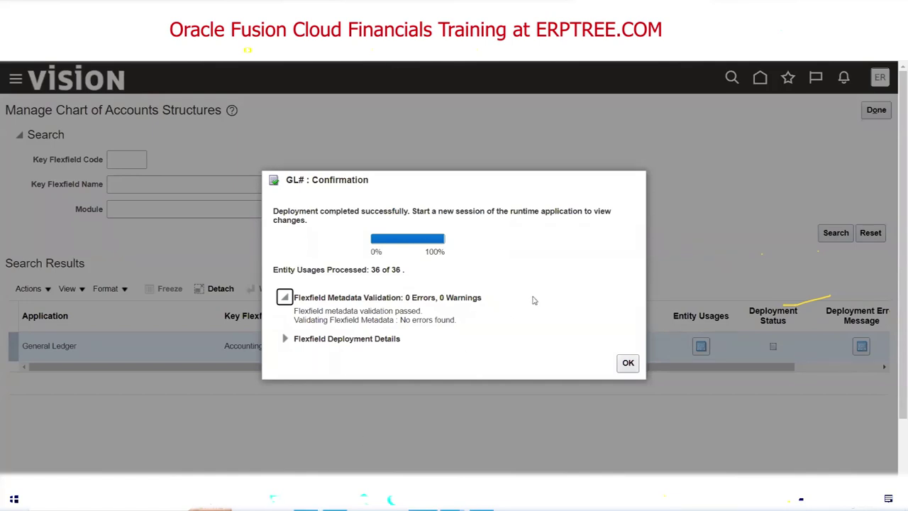
pyautogui.hotkey('alt', 'Tab')
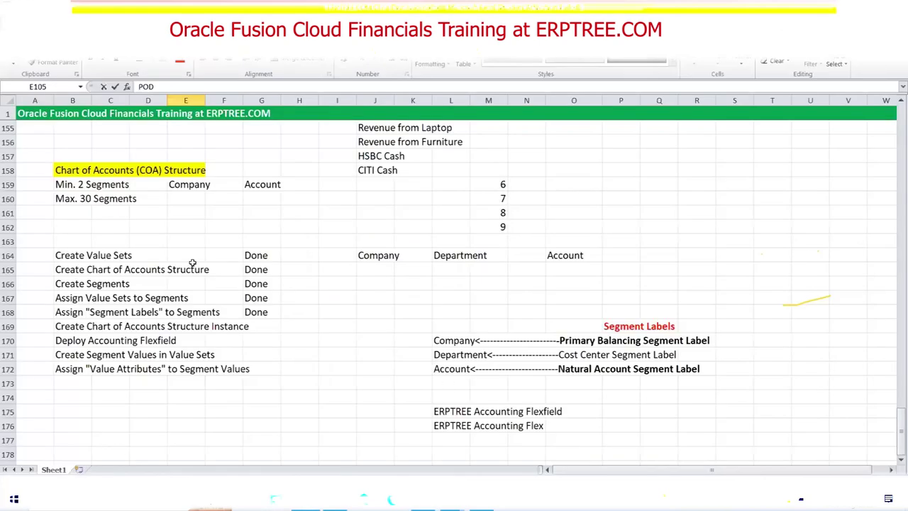
pyautogui.moveTo(83, 255); pyautogui.dragTo(248, 372)
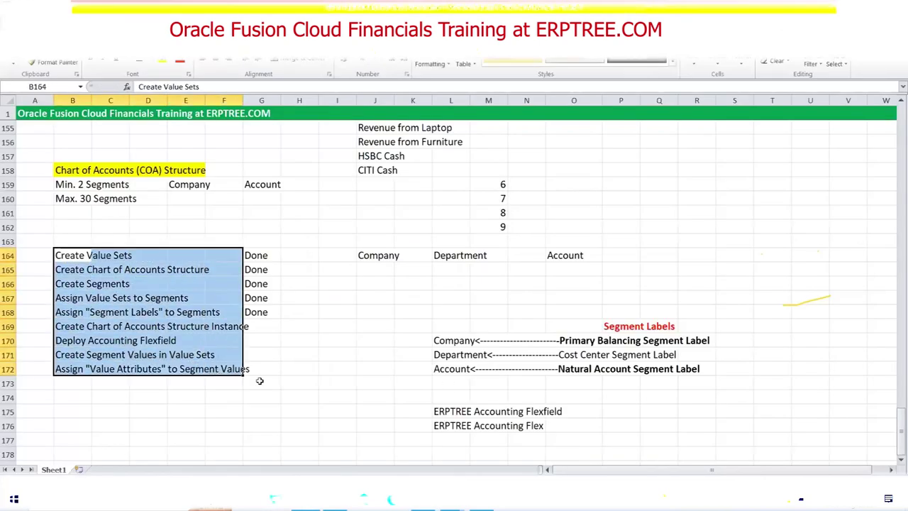
pyautogui.click(292, 385)
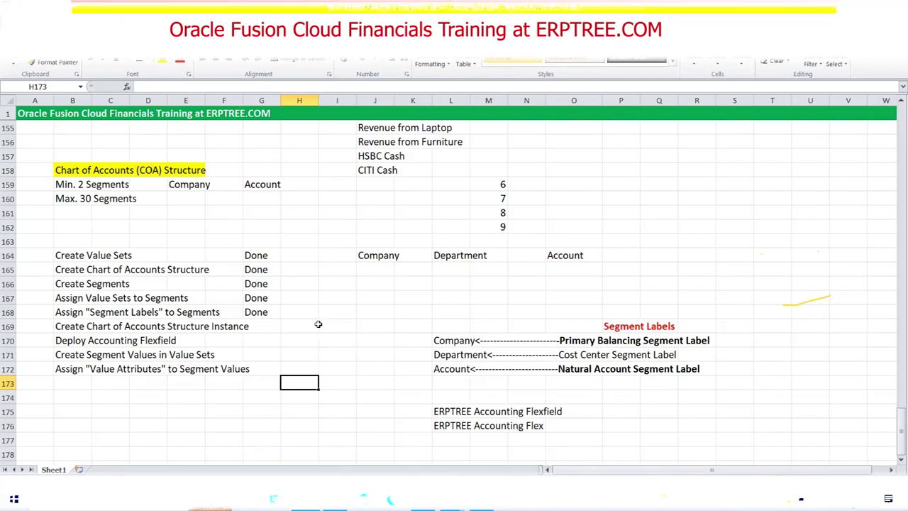
pyautogui.doubleClick(64, 281)
pyautogui.moveTo(87, 283); pyautogui.dragTo(129, 284)
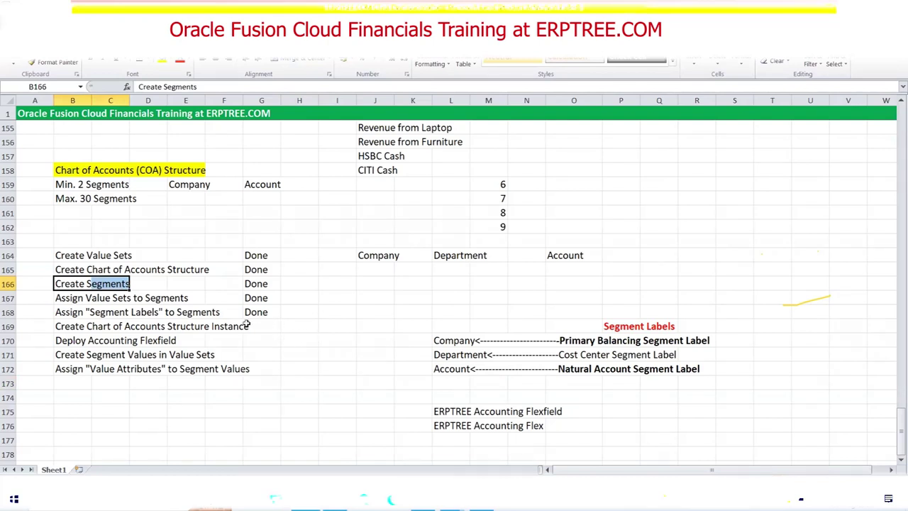
pyautogui.click(71, 253)
pyautogui.moveTo(87, 256); pyautogui.dragTo(131, 256)
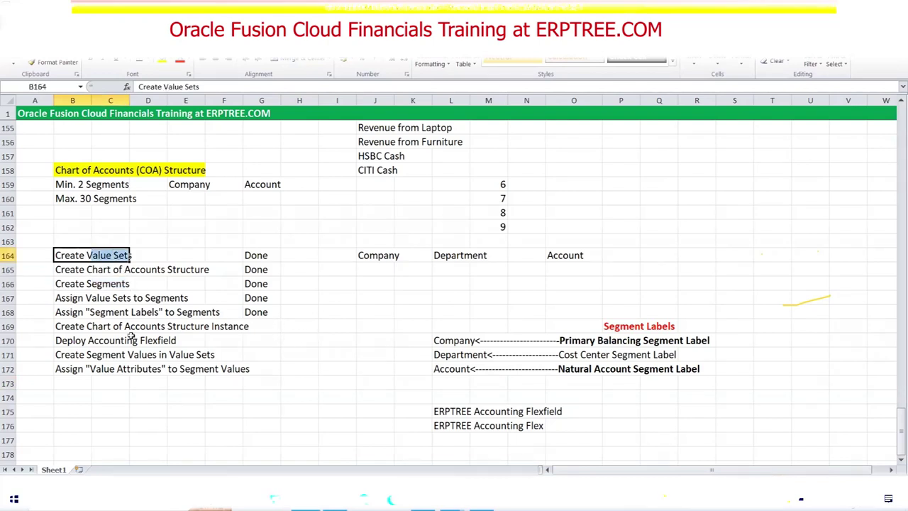
pyautogui.click(69, 271)
pyautogui.click(69, 282)
pyautogui.moveTo(88, 283); pyautogui.dragTo(190, 272)
pyautogui.click(70, 270)
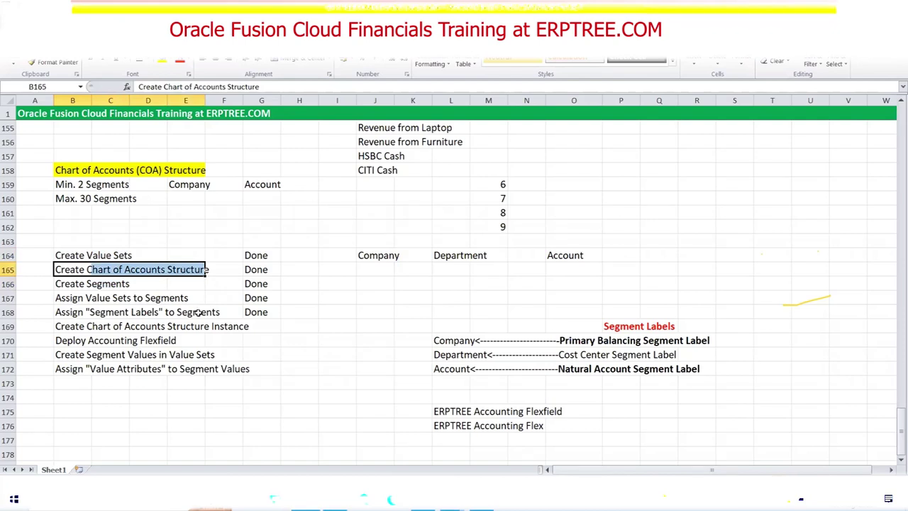
pyautogui.moveTo(87, 284); pyautogui.dragTo(115, 284)
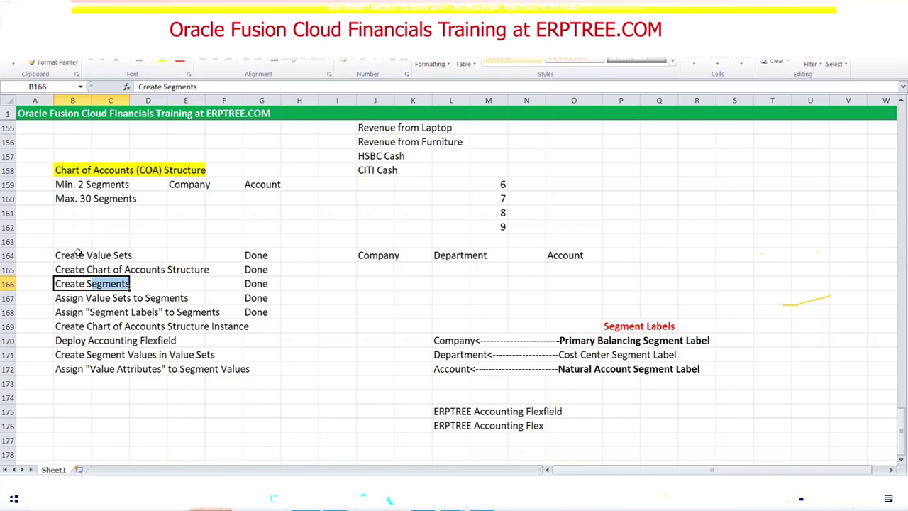
pyautogui.moveTo(67, 256); pyautogui.dragTo(226, 367)
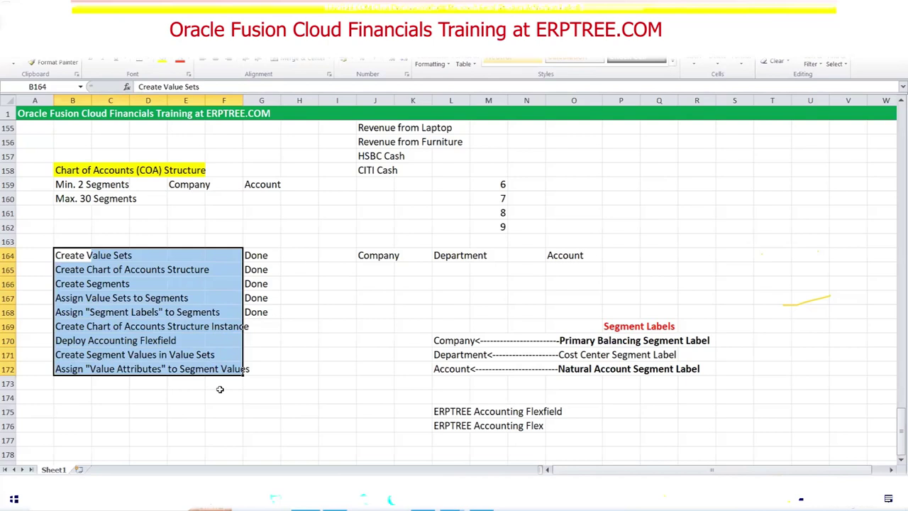
pyautogui.click(78, 384)
pyautogui.moveTo(63, 255); pyautogui.dragTo(246, 367)
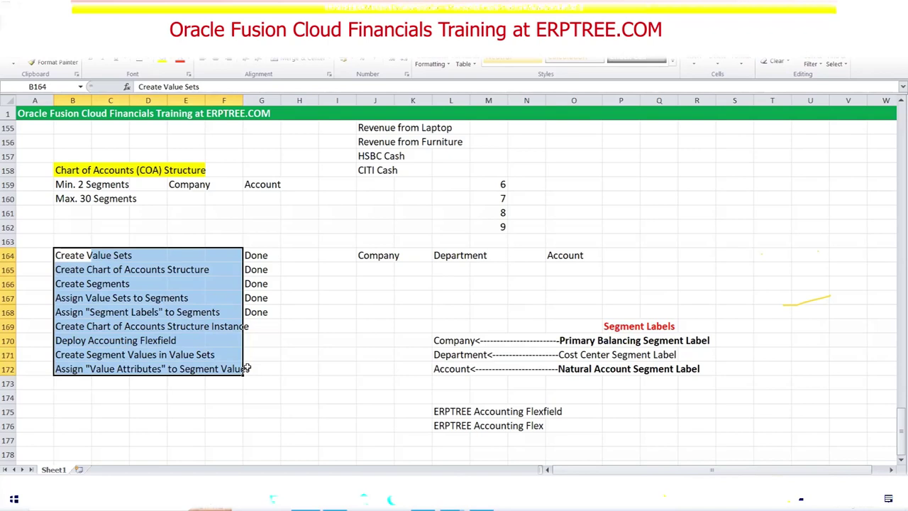
pyautogui.click(259, 329)
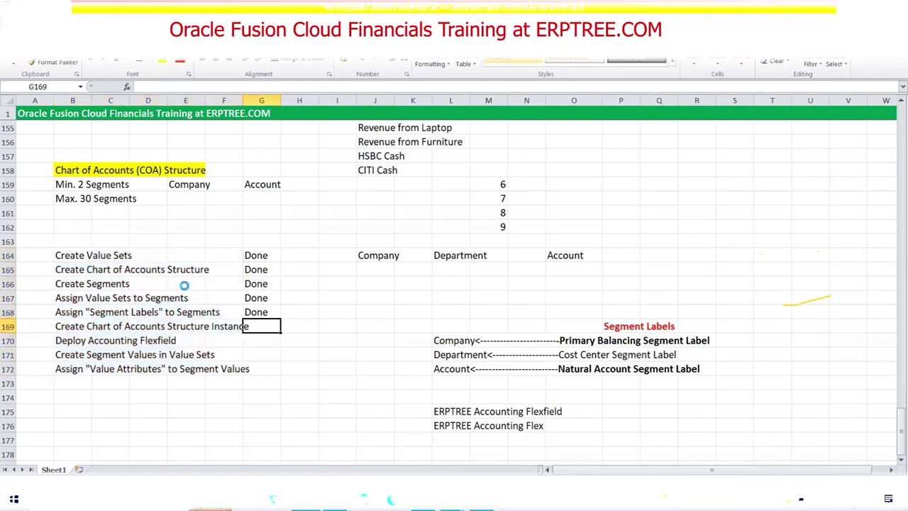
pyautogui.doubleClick(71, 254)
pyautogui.moveTo(87, 255); pyautogui.dragTo(130, 256)
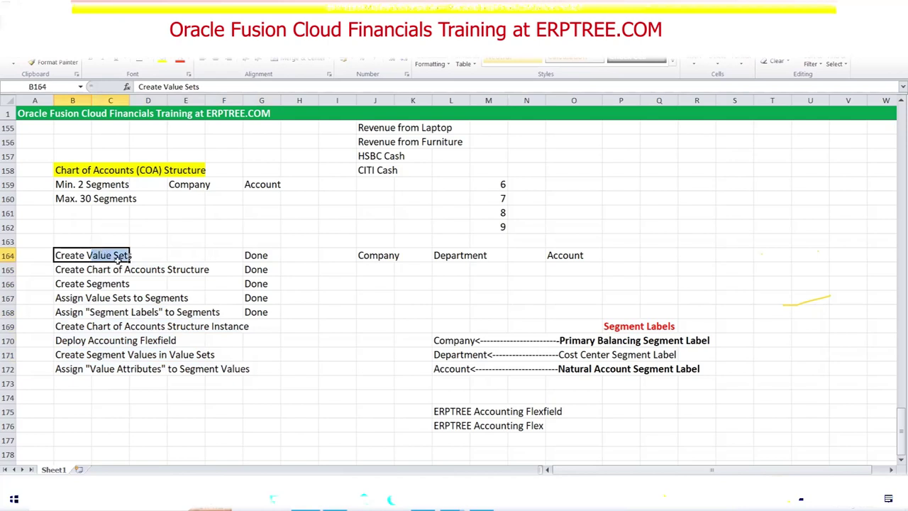
pyautogui.click(264, 325)
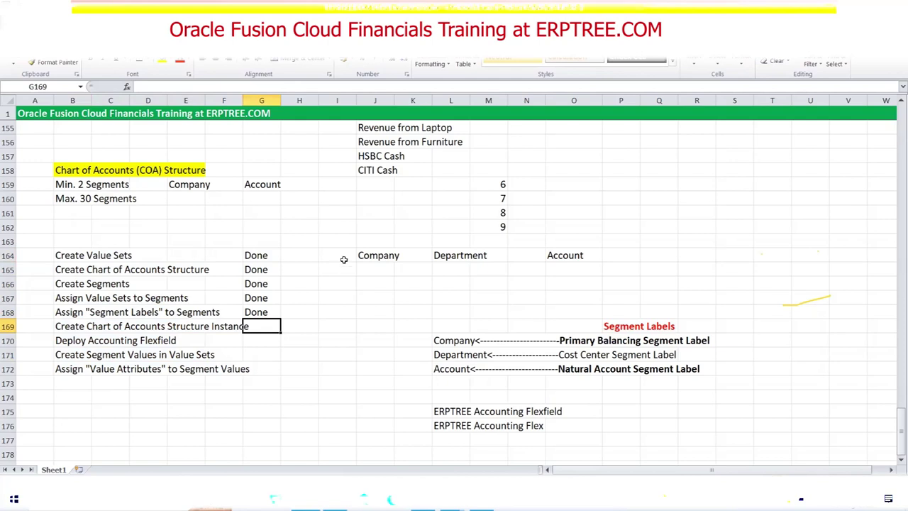
pyautogui.moveTo(378, 252); pyautogui.dragTo(578, 255)
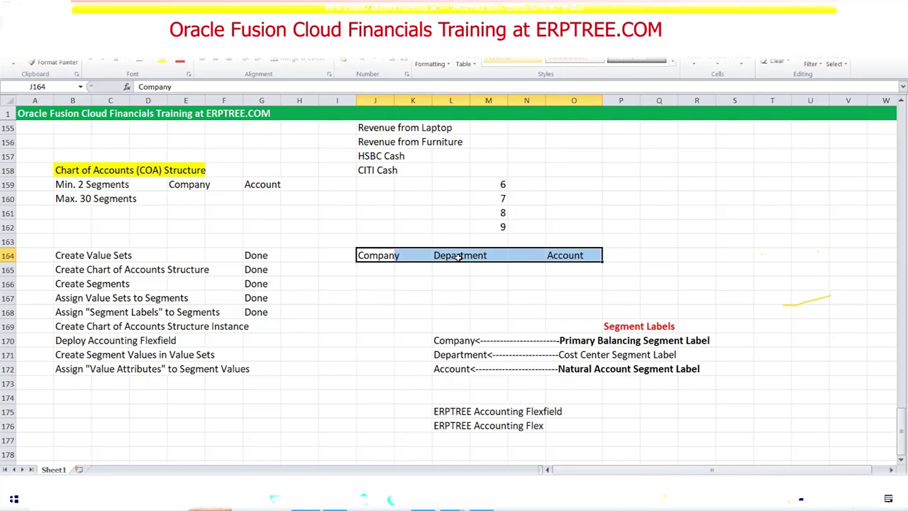
pyautogui.click(460, 257)
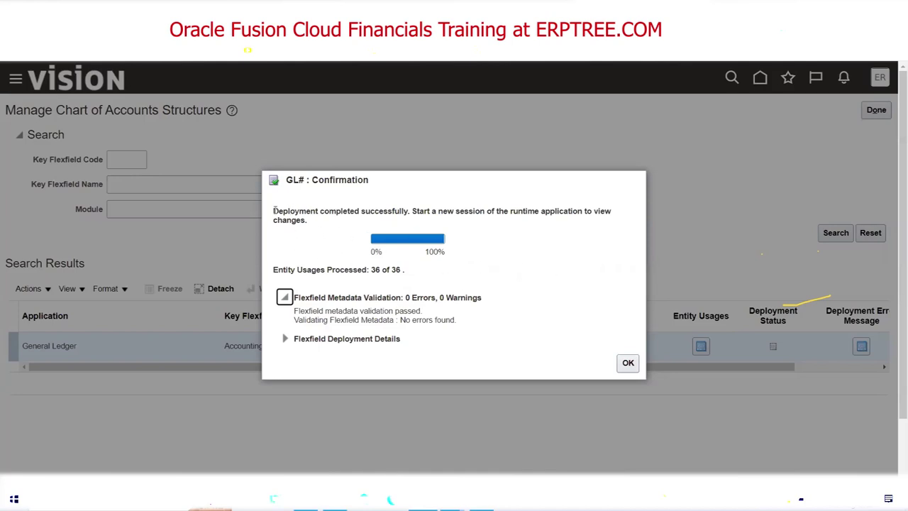
# Review the GL# confirmation's 0 errors and 0 warnings, then close it to show Deployed status.
pyautogui.moveTo(274, 211); pyautogui.dragTo(410, 212)
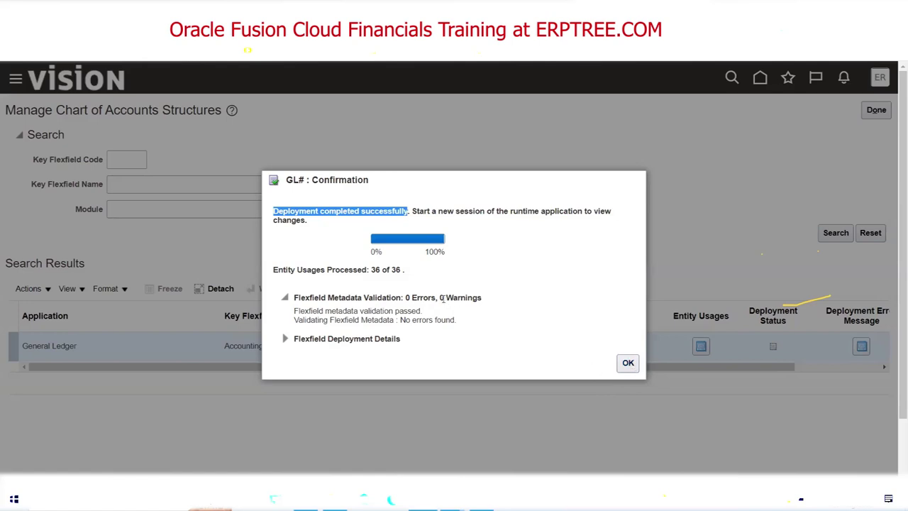
pyautogui.doubleClick(441, 298)
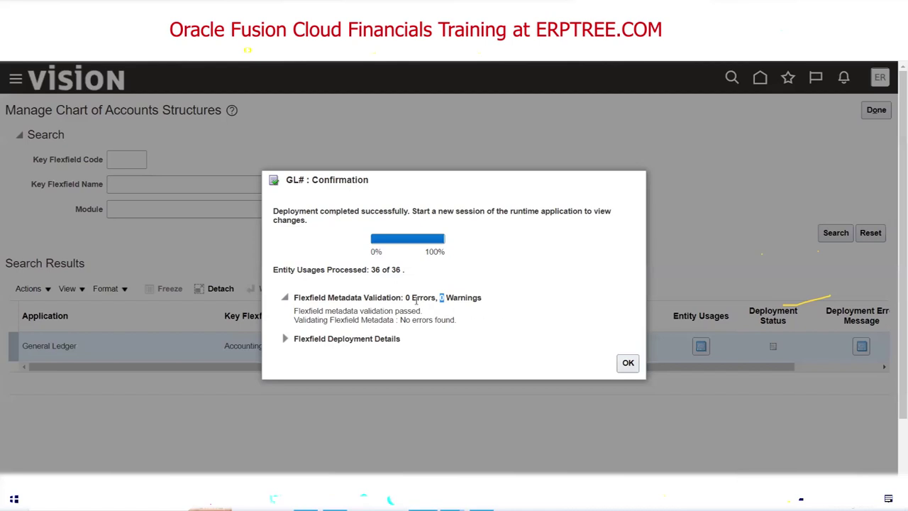
pyautogui.doubleClick(407, 297)
pyautogui.doubleClick(441, 298)
pyautogui.click(498, 340)
pyautogui.click(628, 364)
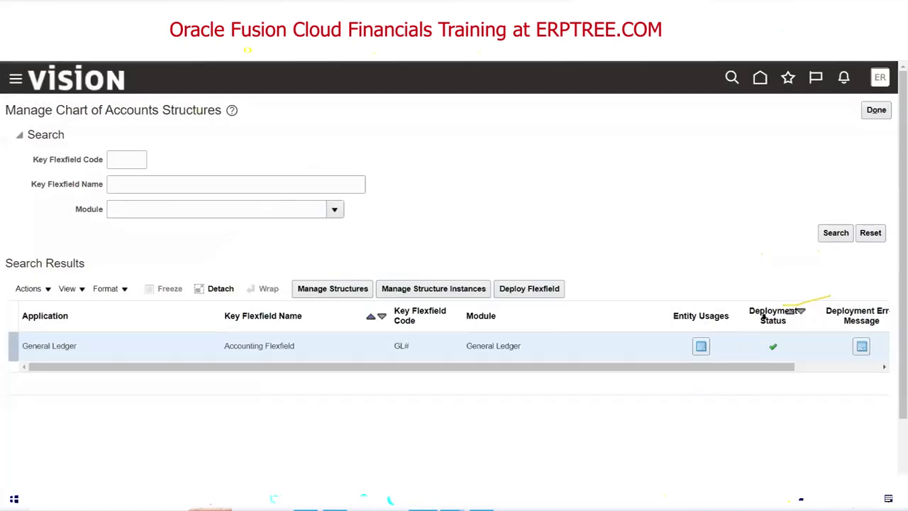
pyautogui.moveTo(773, 349)
# List all key flexfield structures and open Abhigna COA for editing.
pyautogui.click(340, 289)
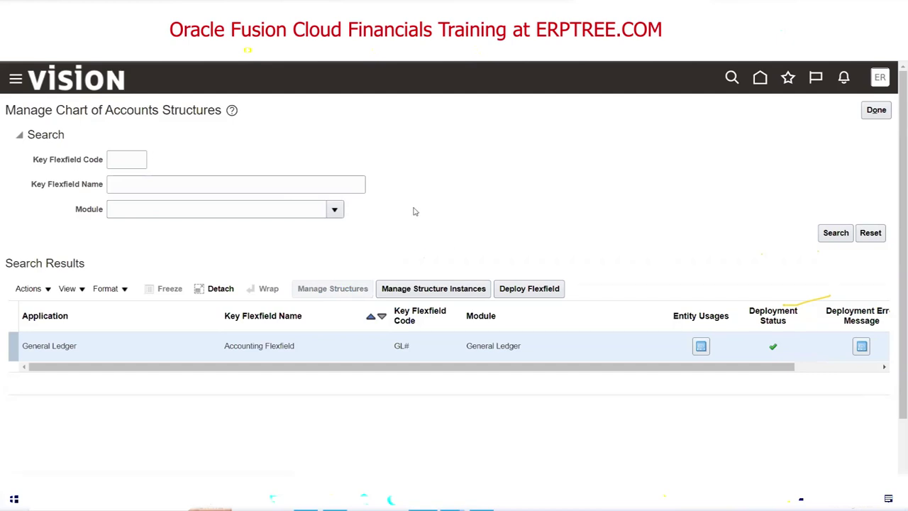
pyautogui.click(834, 218)
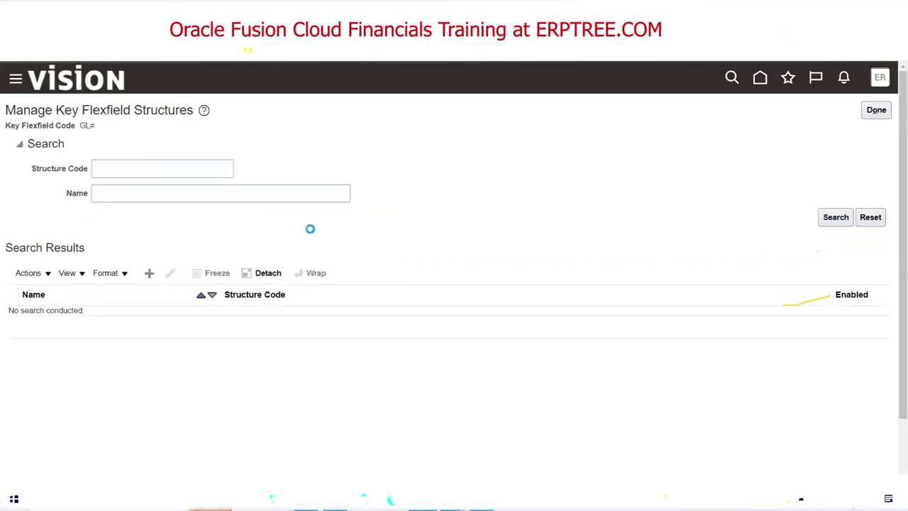
pyautogui.scroll(-2, 310, 232)
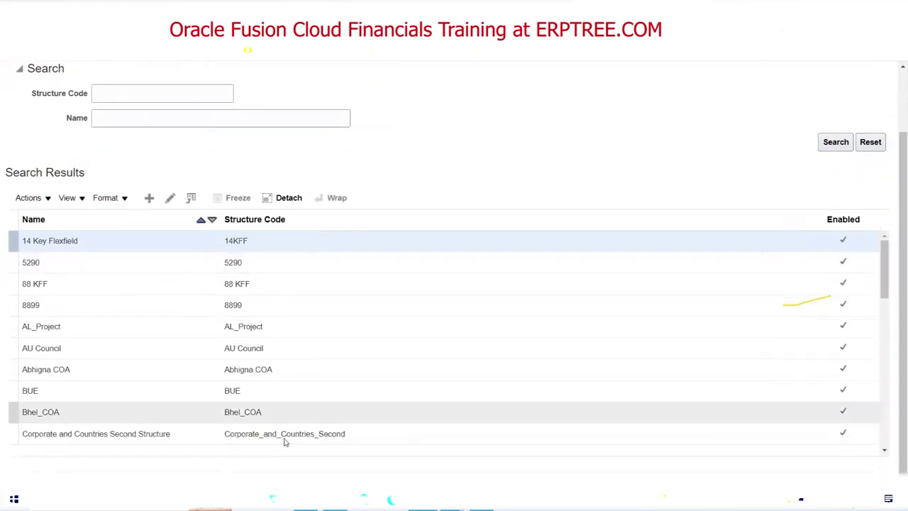
pyautogui.click(248, 394)
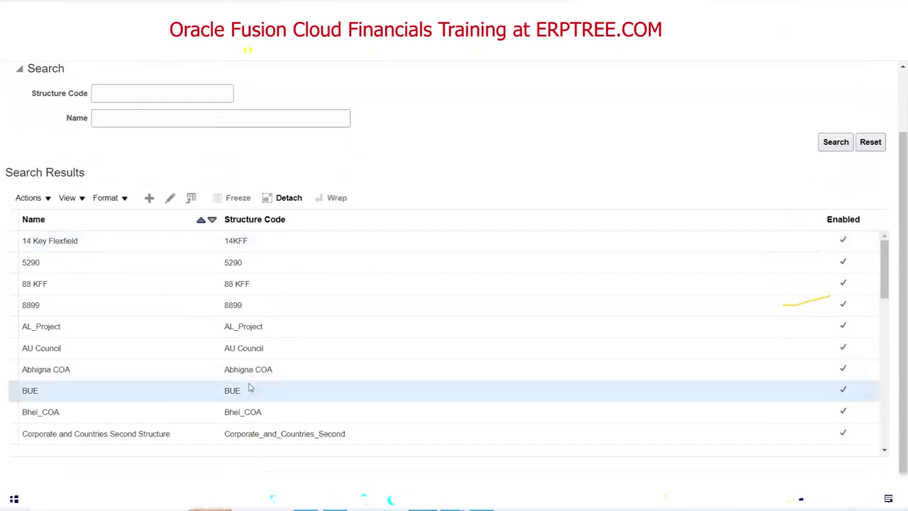
pyautogui.click(219, 370)
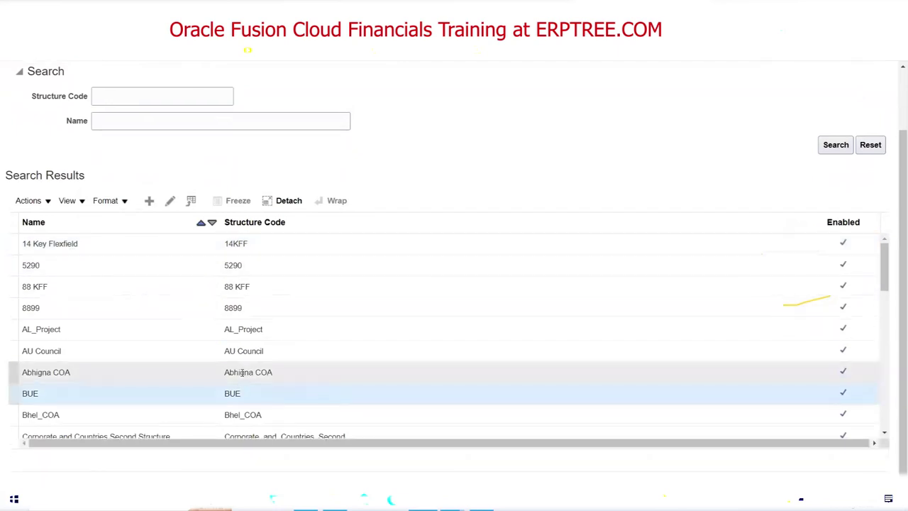
pyautogui.click(171, 202)
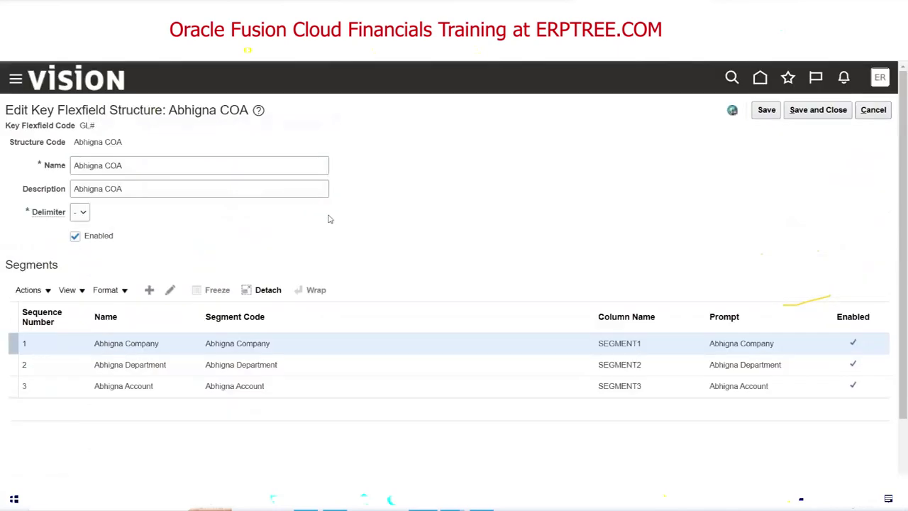
# Re-add Primary Balancing Segment to the Abhigna Company segment, then save and close both levels.
pyautogui.click(170, 290)
pyautogui.doubleClick(297, 350)
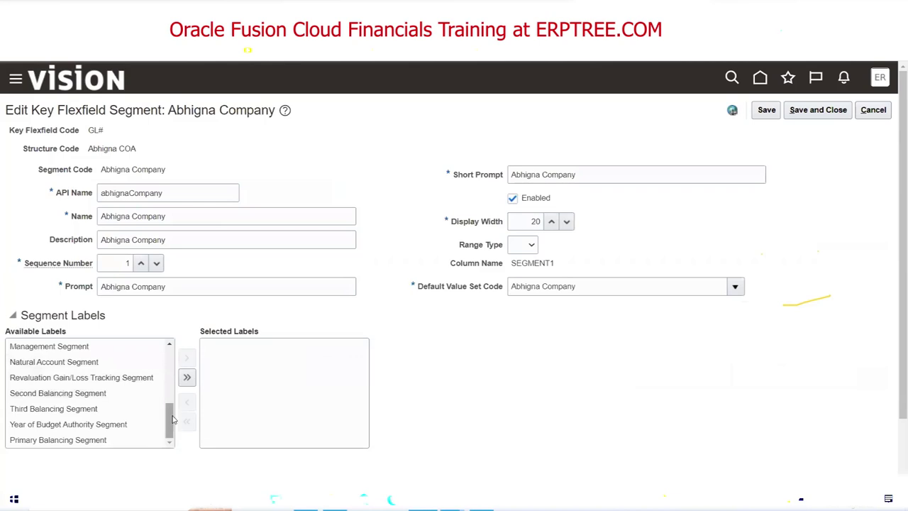
pyautogui.doubleClick(115, 438)
pyautogui.click(821, 110)
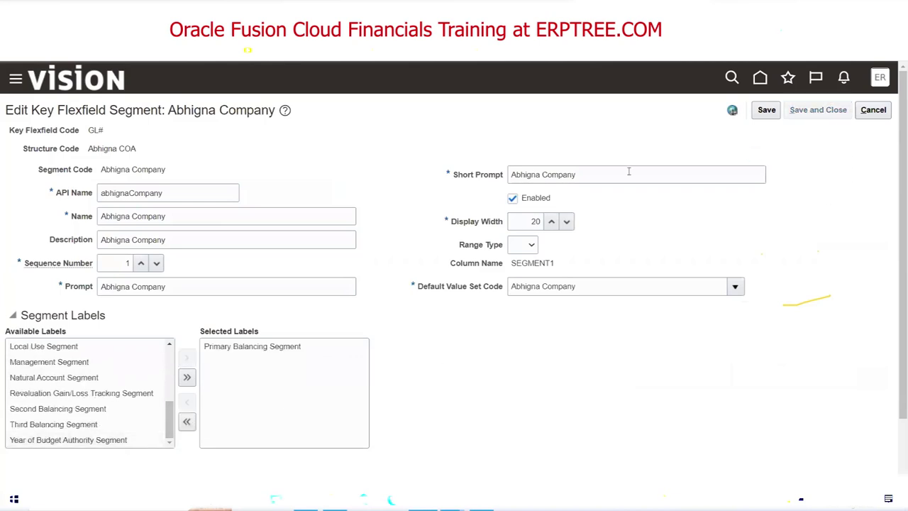
pyautogui.click(799, 114)
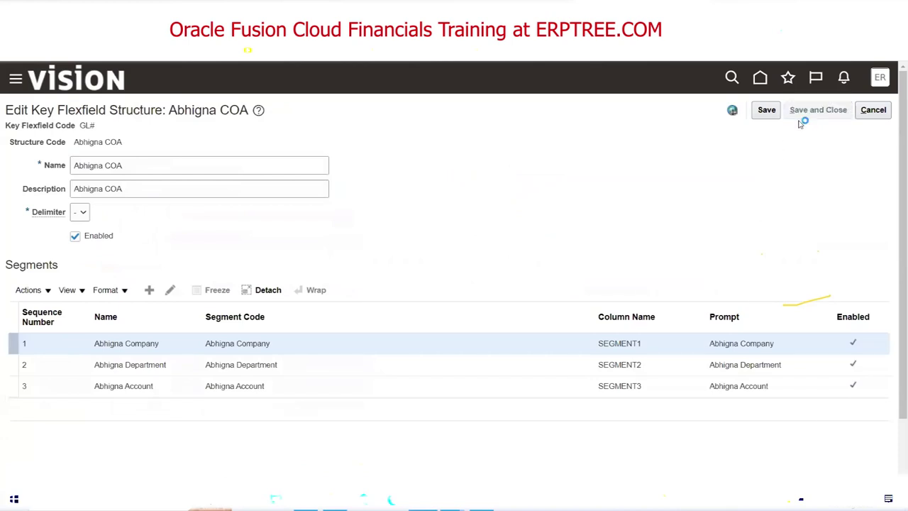
pyautogui.click(877, 111)
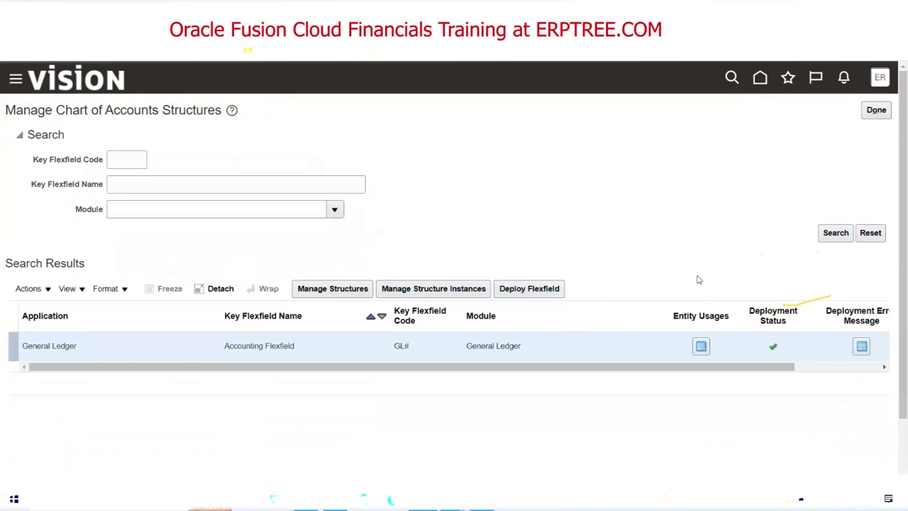
# Rerun the chart of accounts search and start a new key flexfield structure.
pyautogui.click(836, 232)
pyautogui.click(333, 288)
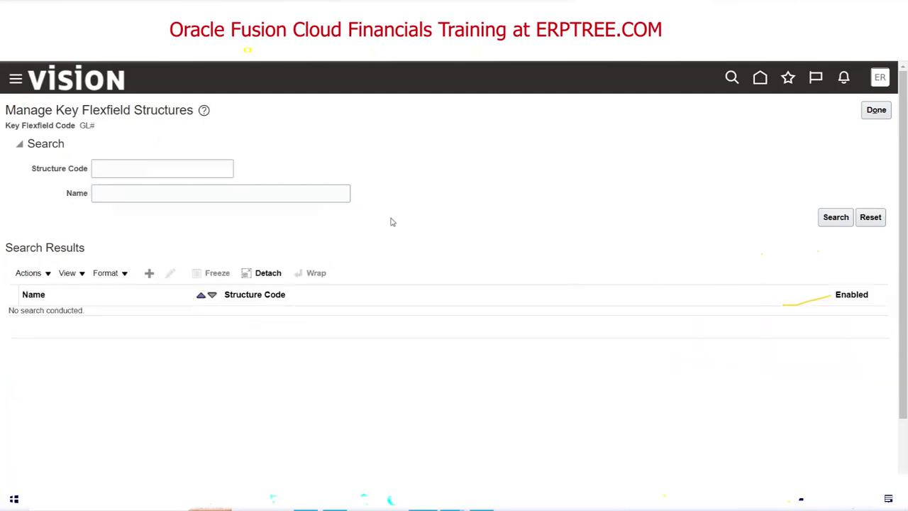
pyautogui.click(149, 272)
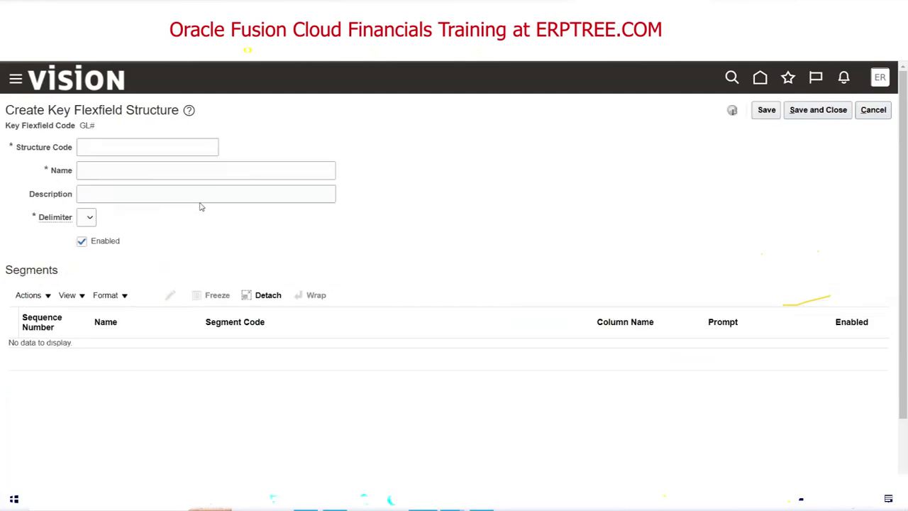
# Create structure DSFSD (name DSFSD, description SDFS) with a period delimiter, then save and finish.
pyautogui.click(160, 147)
pyautogui.write('DSFSD')
pyautogui.press('Tab')
pyautogui.write('DSFSD')
pyautogui.press('Tab')
pyautogui.write('SDFS')
pyautogui.press('Tab')
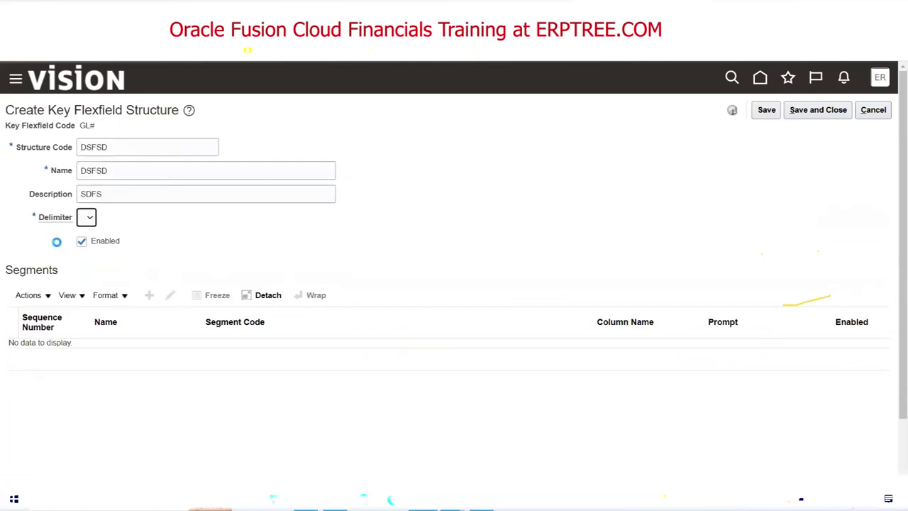
pyautogui.click(87, 220)
pyautogui.click(86, 281)
pyautogui.click(800, 114)
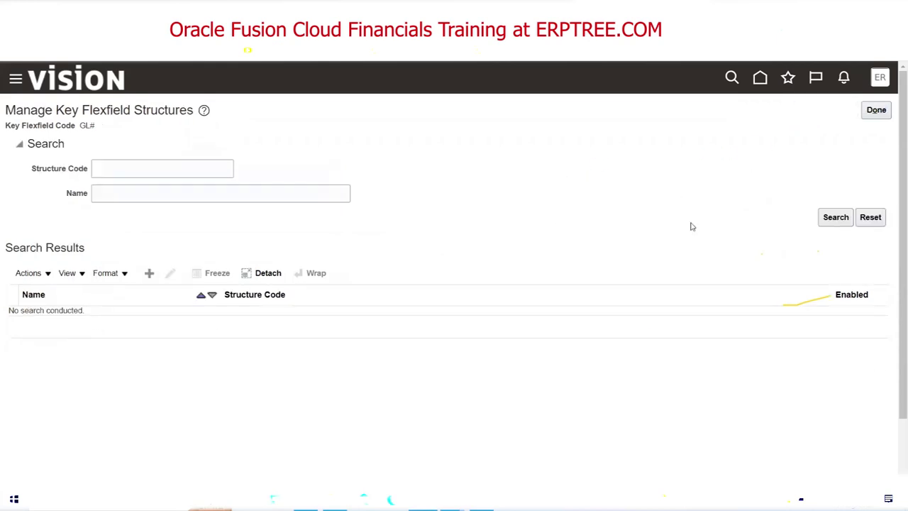
pyautogui.click(878, 115)
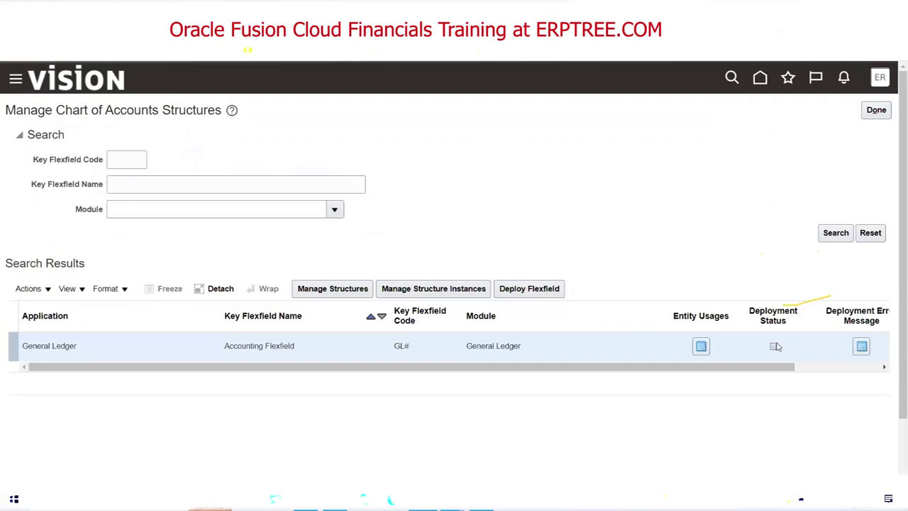
# In the Excel checklist, enter Done in G169 for the structure-instance step.
pyautogui.moveTo(773, 353)
pyautogui.hotkey('alt', 'Tab')
pyautogui.moveTo(62, 258); pyautogui.dragTo(268, 316)
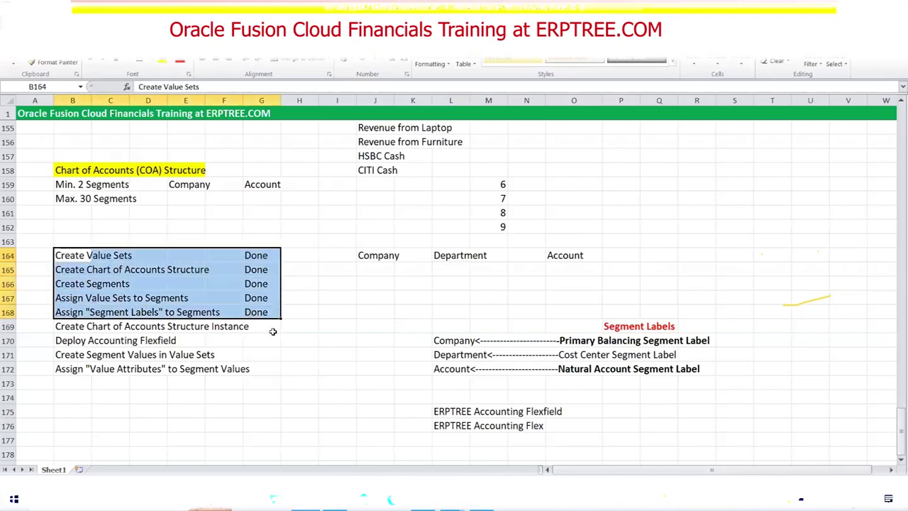
pyautogui.click(263, 327)
pyautogui.write('Done')
pyautogui.press('Tab')
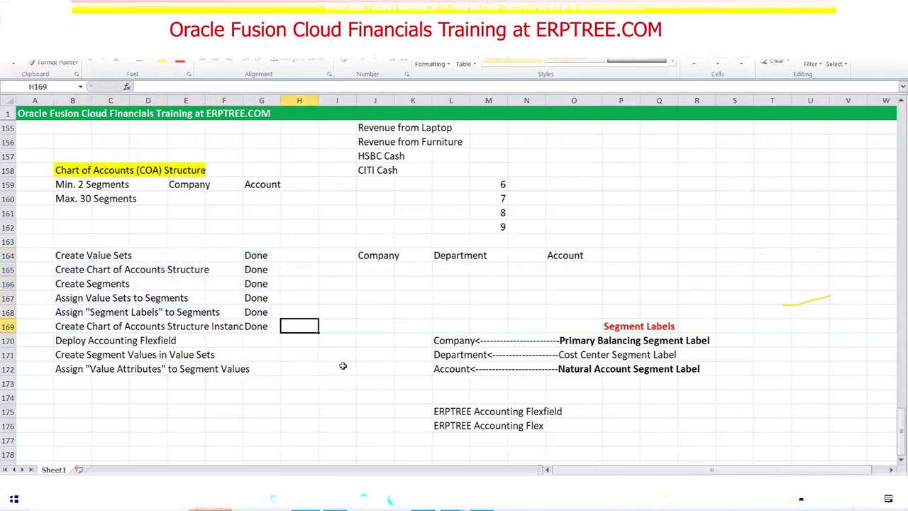
# Enter Done in G170 for the Deploy Accounting Flexfield step.
pyautogui.moveTo(71, 256); pyautogui.dragTo(261, 321)
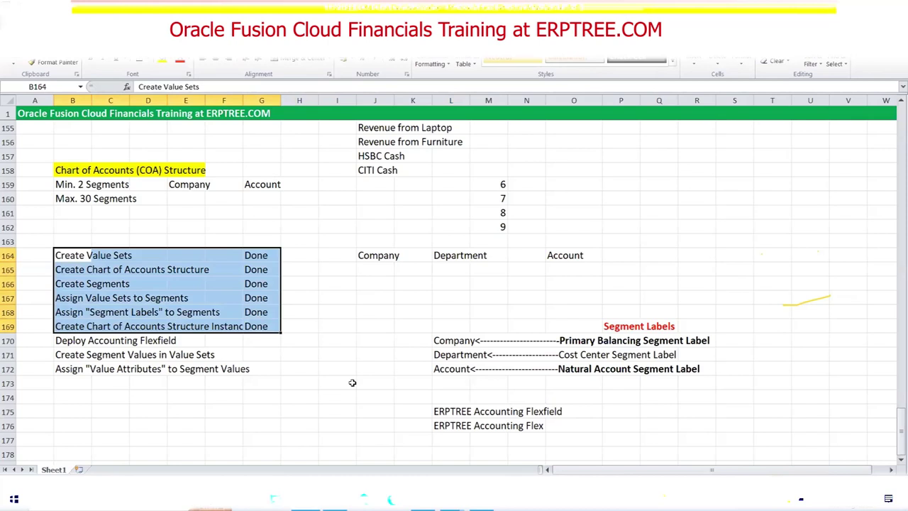
pyautogui.click(256, 340)
pyautogui.write('D')
pyautogui.press('Tab')
# Select the completed step names, then select C96:F105 around the Testing Instance diagram.
pyautogui.moveTo(71, 256); pyautogui.dragTo(275, 344)
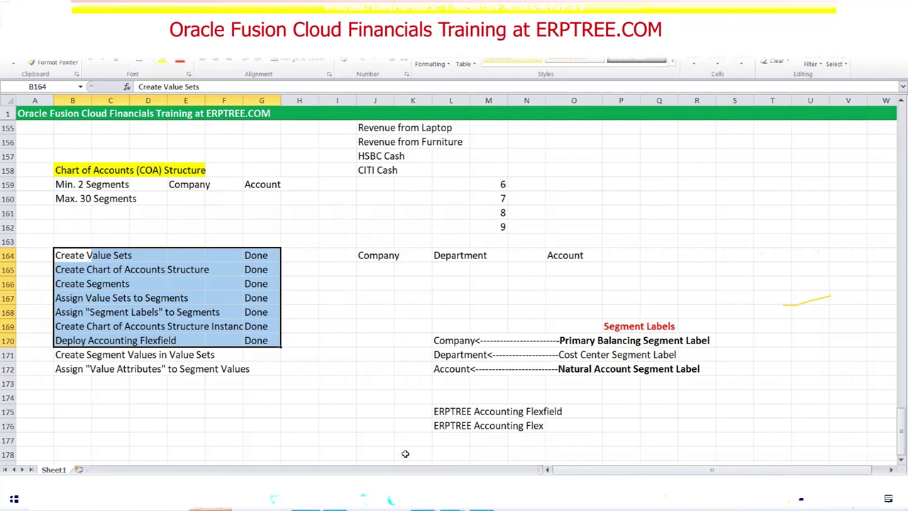
pyautogui.hotkey('alt', 'Tab')
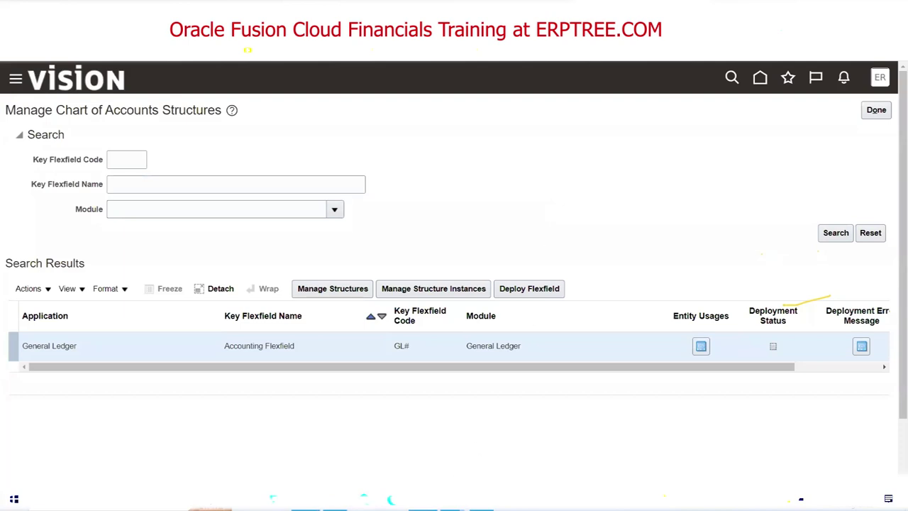
pyautogui.hotkey('alt', 'Tab')
pyautogui.scroll(12, 328, 357)
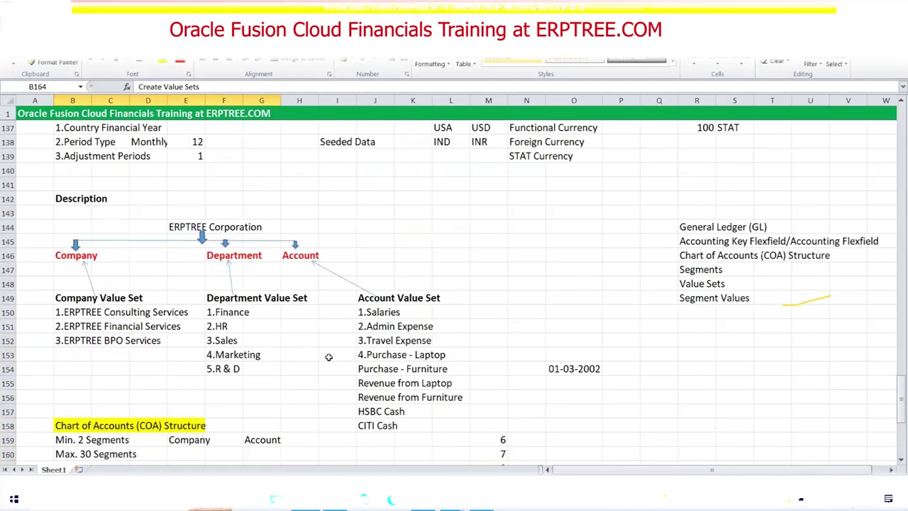
pyautogui.scroll(11, 329, 357)
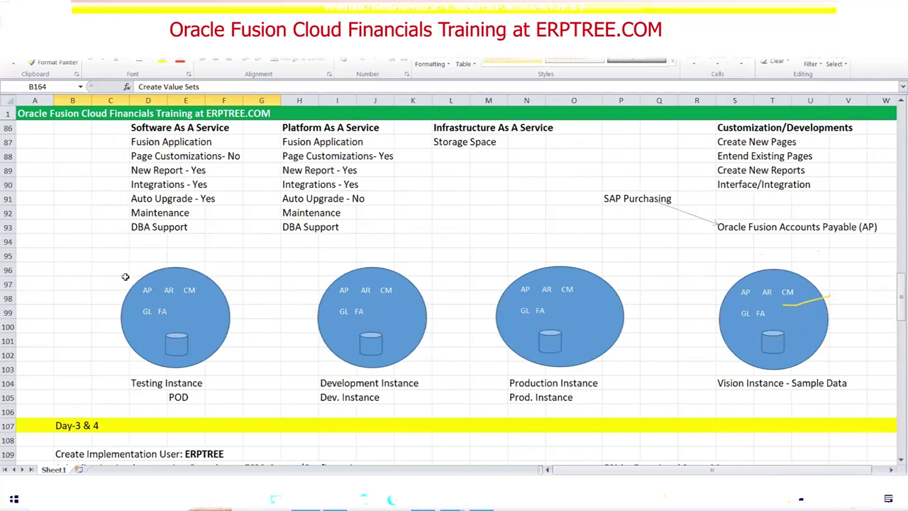
pyautogui.moveTo(109, 269); pyautogui.dragTo(234, 393)
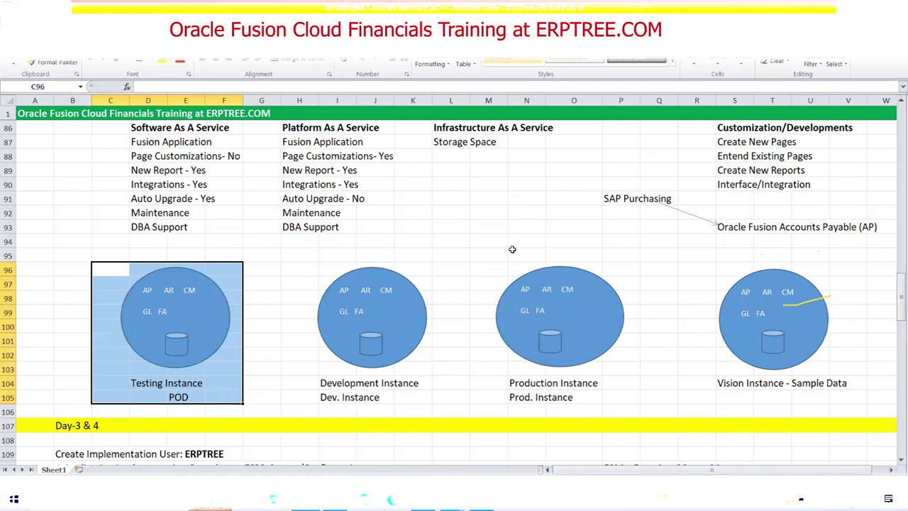
# Narrow the Production Instance oval slightly using its right sizing handle, then deselect it.
pyautogui.click(490, 262)
pyautogui.moveTo(489, 262); pyautogui.dragTo(624, 397)
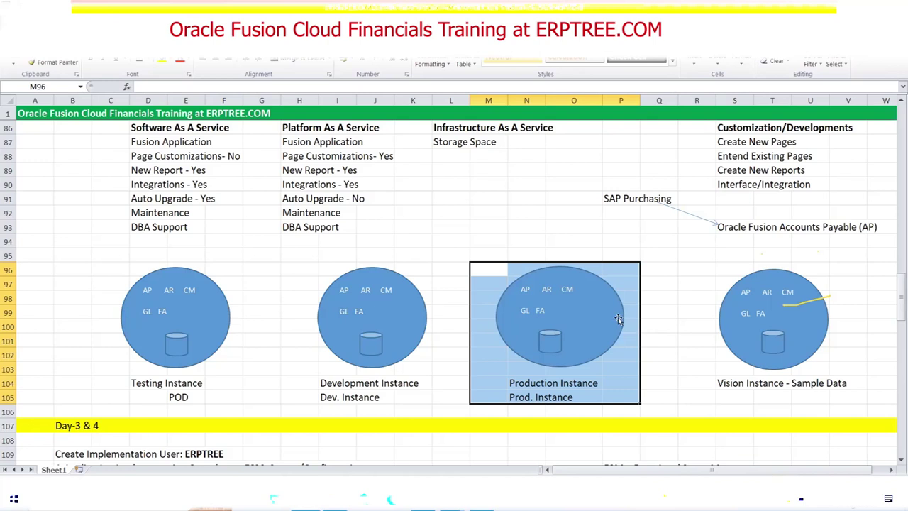
pyautogui.click(623, 319)
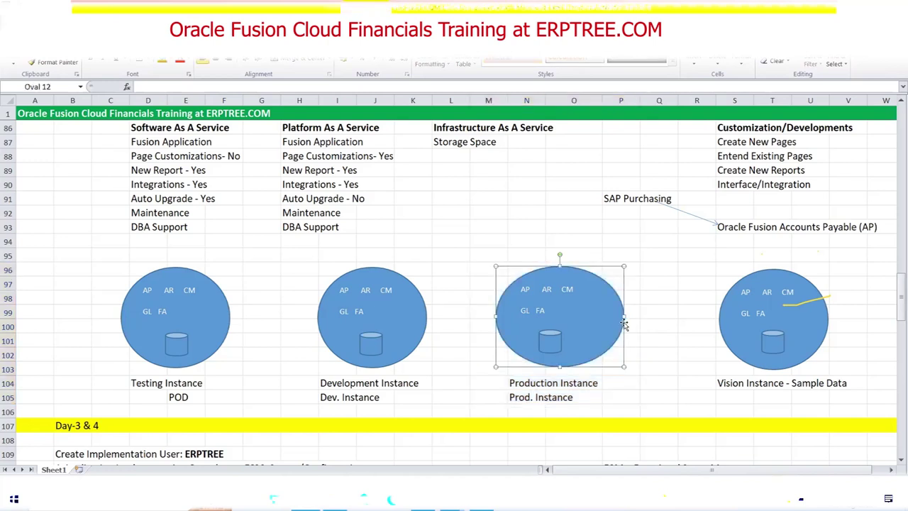
pyautogui.moveTo(616, 317); pyautogui.dragTo(615, 318)
pyautogui.click(670, 328)
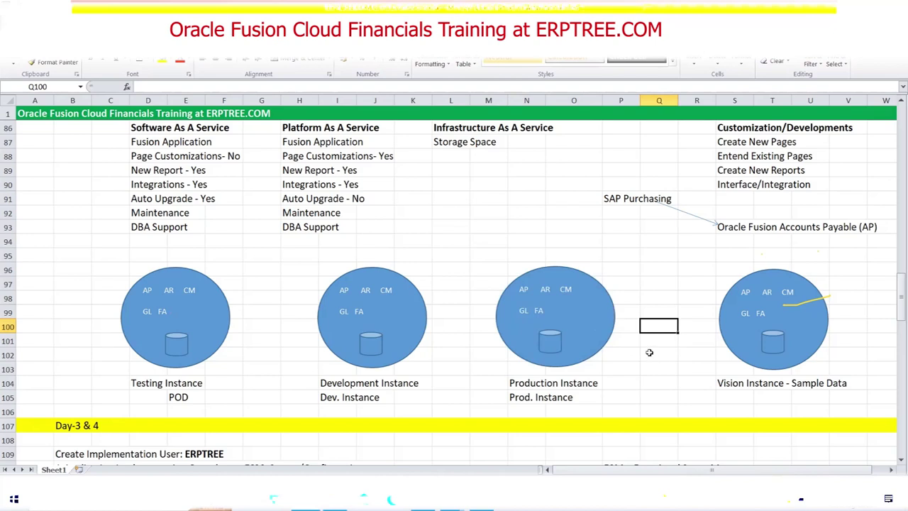
pyautogui.scroll(-4, 631, 332)
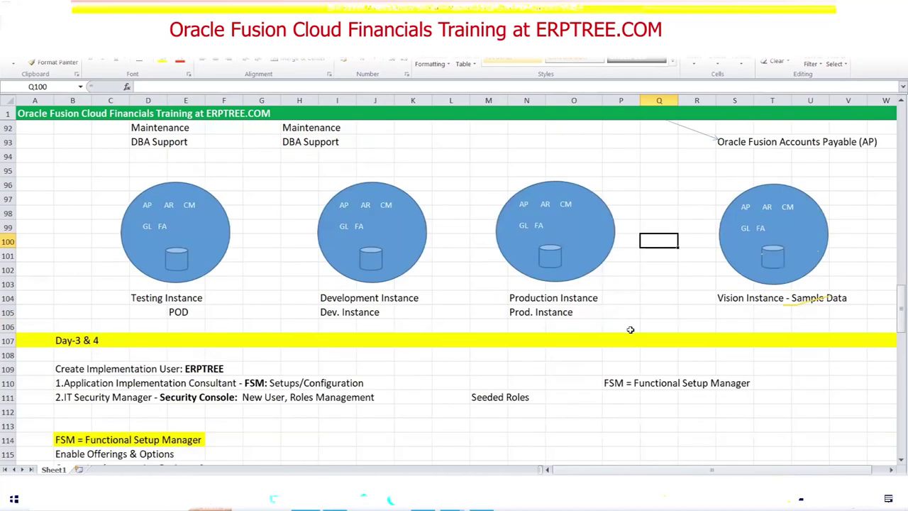
# Scroll through the Day-3 & 4 FSM notes, then return to Manage Chart of Accounts Structures.
pyautogui.scroll(-2, 629, 330)
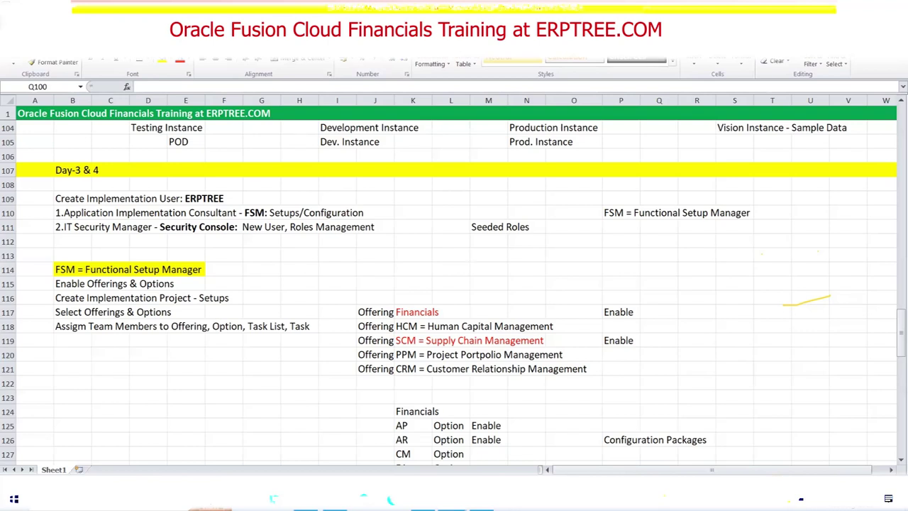
pyautogui.hotkey('alt', 'Tab')
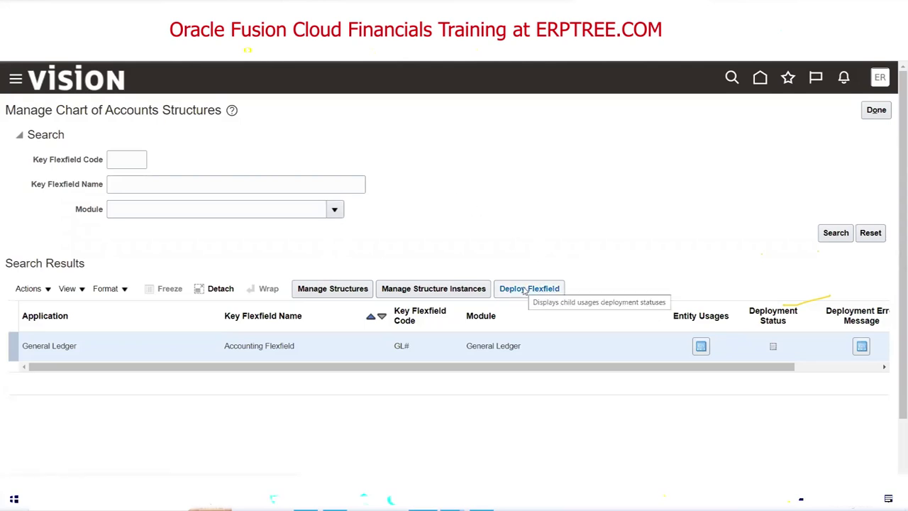
# Deploy the Accounting Flexfield, then go to Setup and Maintenance from Settings and Actions.
pyautogui.click(525, 290)
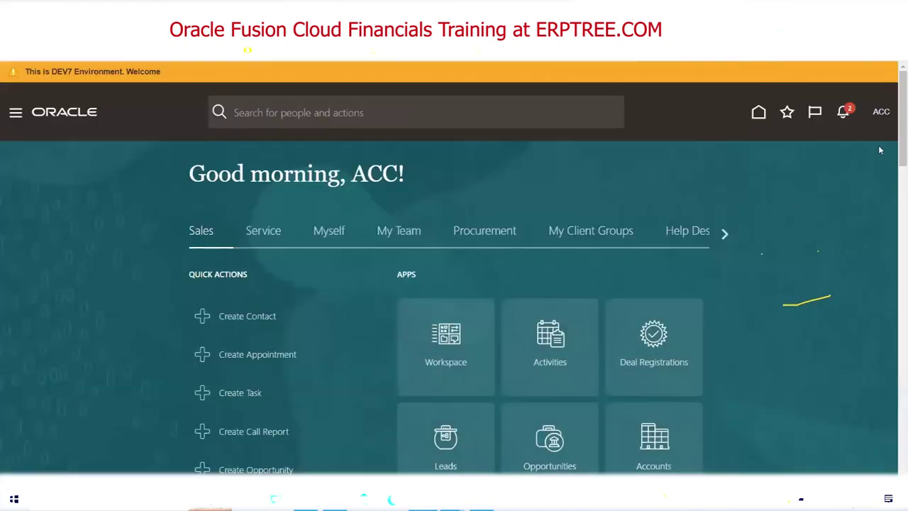
pyautogui.click(881, 112)
pyautogui.click(692, 305)
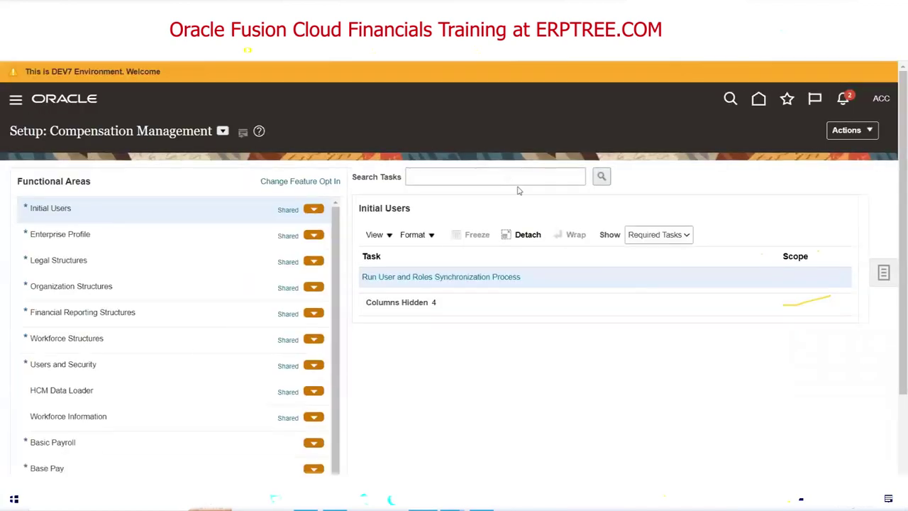
pyautogui.hotkey('ctrl', 't')
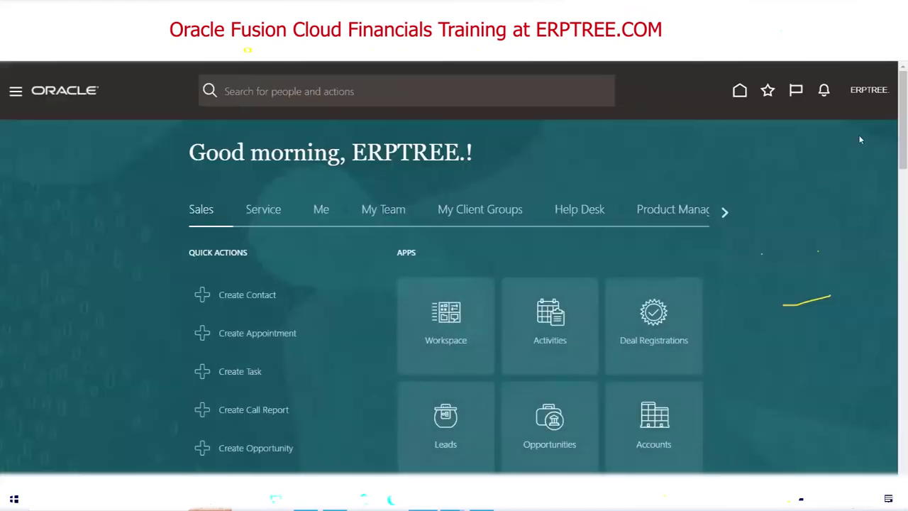
pyautogui.click(868, 92)
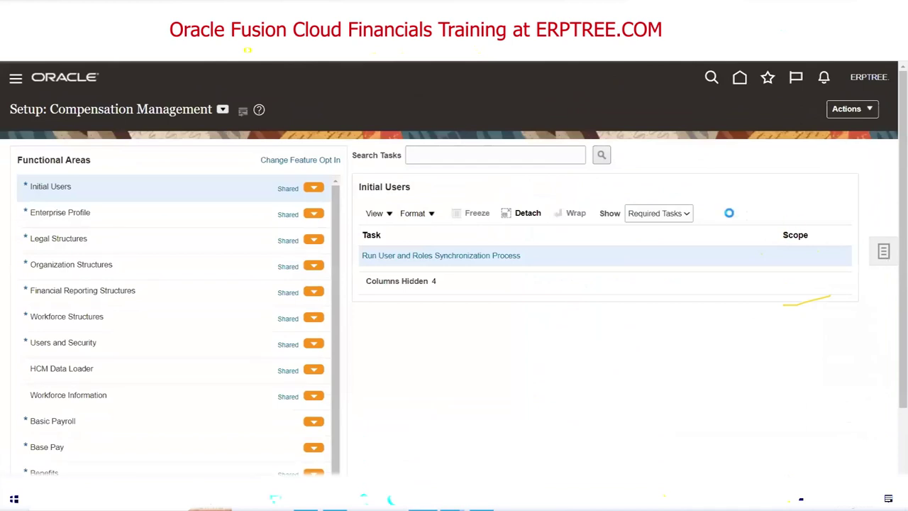
# Search setup tasks for 'Chart of accounts s' and open Manage Chart of Accounts Structures.
pyautogui.click(883, 252)
pyautogui.click(785, 275)
pyautogui.click(401, 159)
pyautogui.write('C')
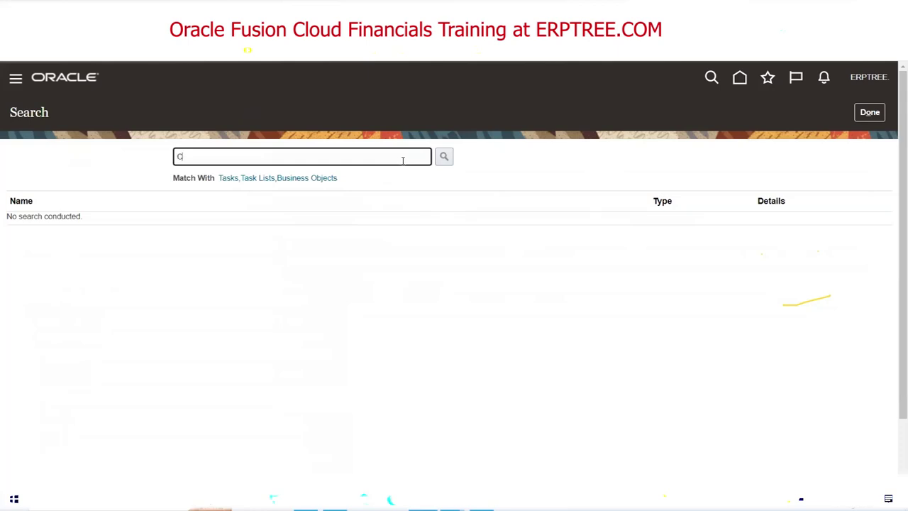
pyautogui.write('hart of accounts s')
pyautogui.press('Return')
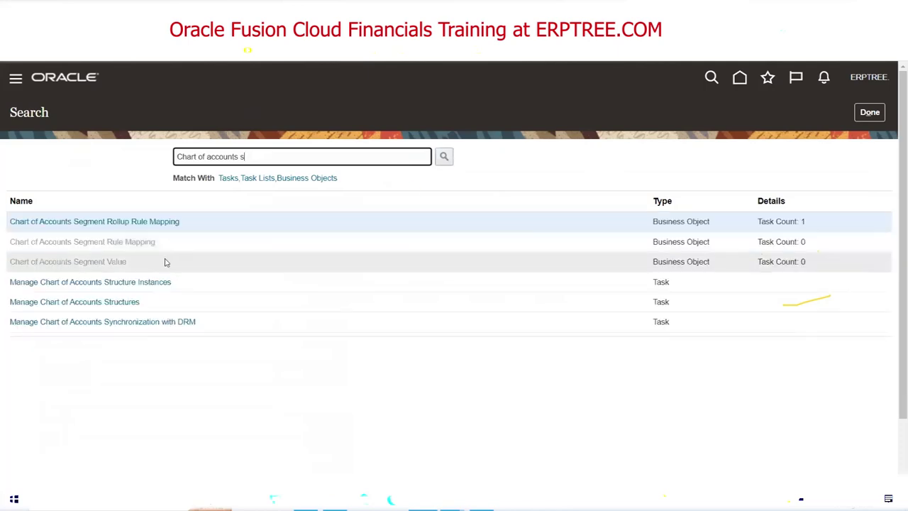
pyautogui.click(125, 303)
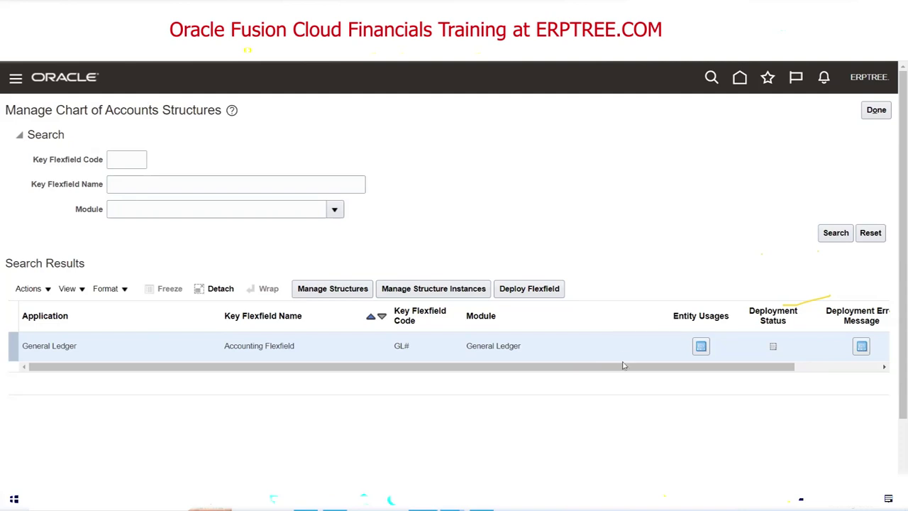
# Deploy GL#, expand Flexfield Metadata Validation, and highlight the lock error explanation.
pyautogui.click(531, 291)
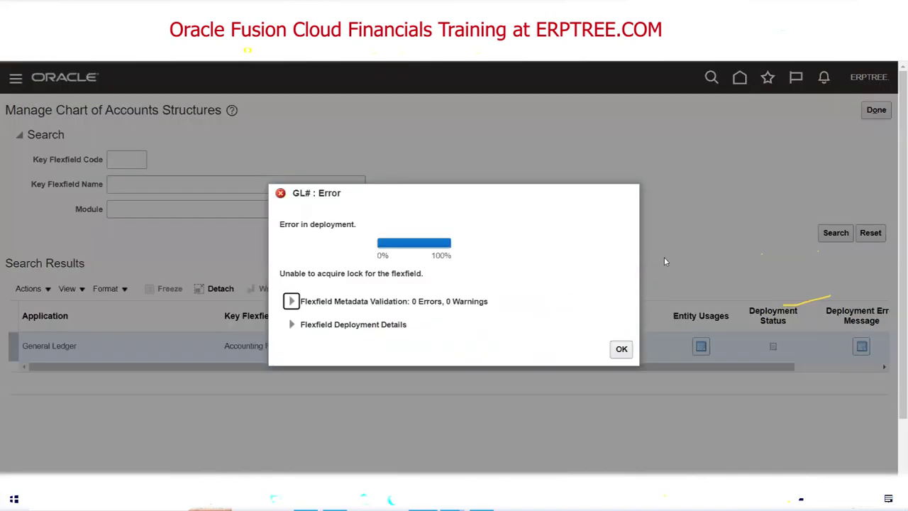
pyautogui.click(290, 302)
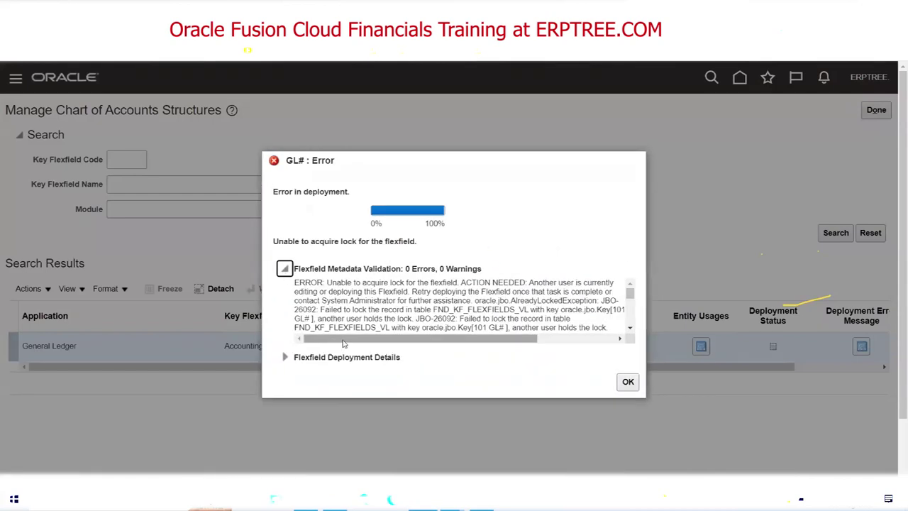
pyautogui.moveTo(529, 283); pyautogui.dragTo(411, 292)
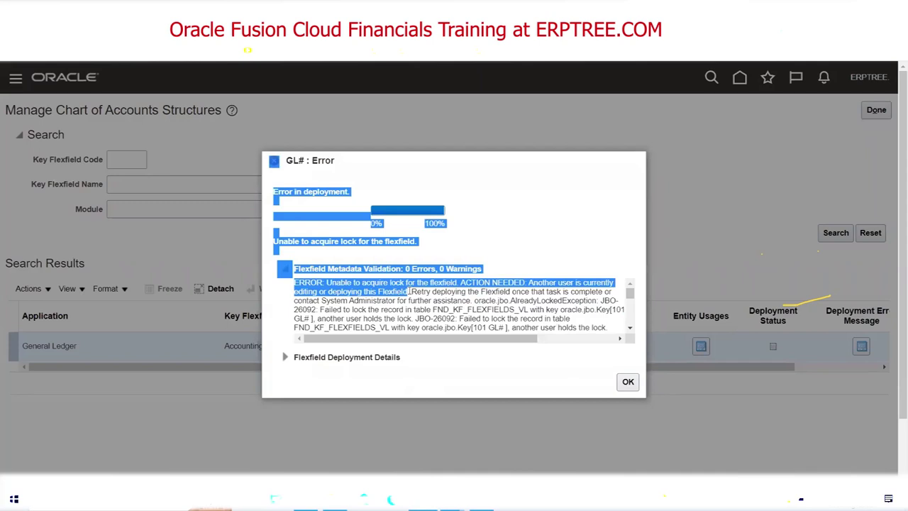
pyautogui.click(536, 282)
pyautogui.moveTo(529, 283); pyautogui.dragTo(412, 292)
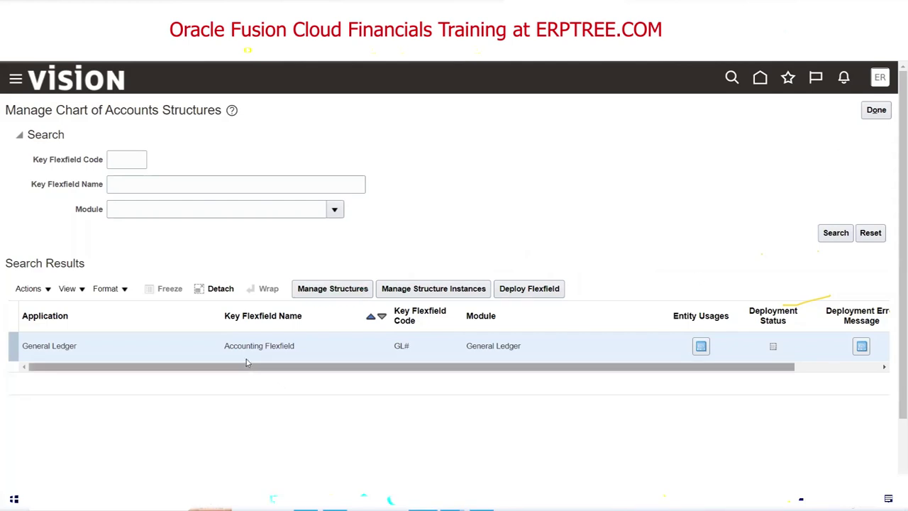
# Select the Accounting Flexfield name, close the structures task, and return to Excel.
pyautogui.moveTo(223, 346); pyautogui.dragTo(294, 345)
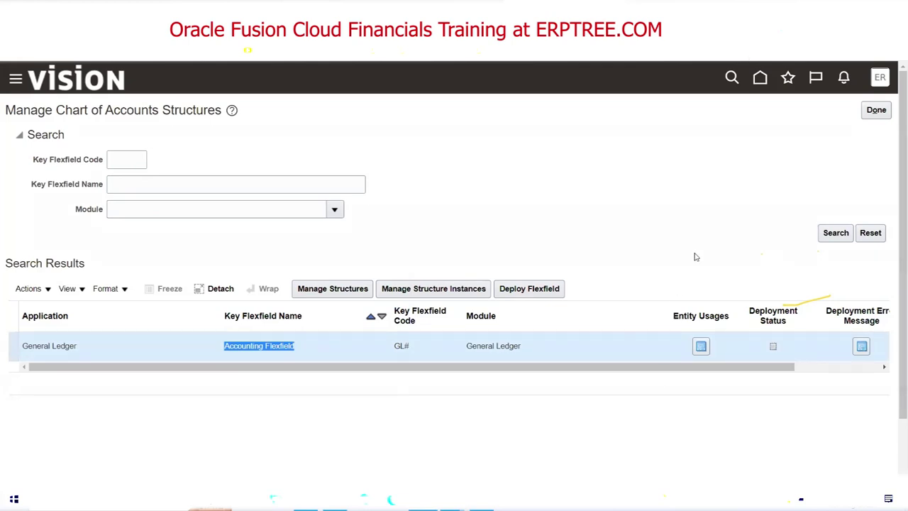
pyautogui.click(877, 112)
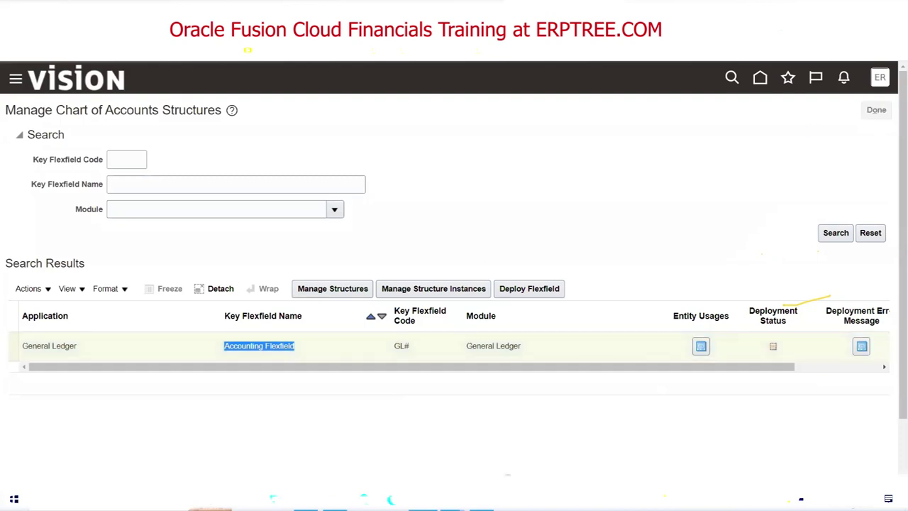
pyautogui.hotkey('alt', 'Tab')
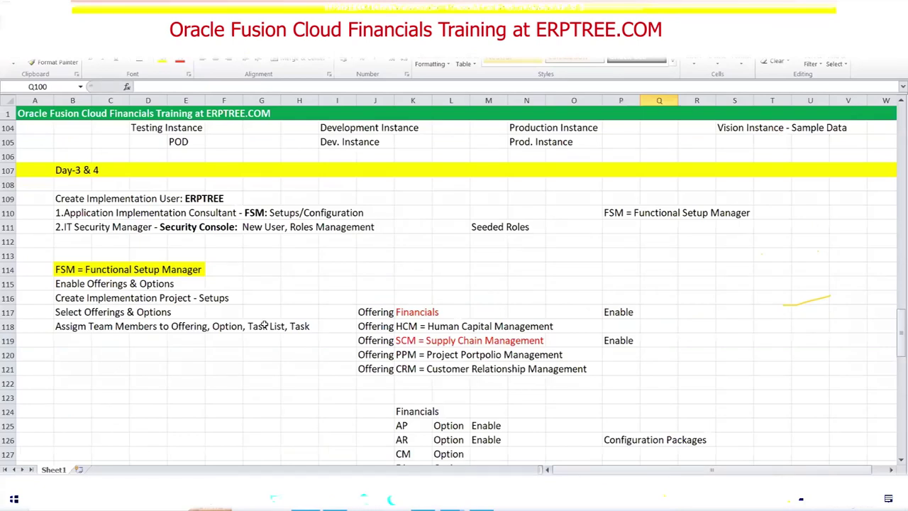
# Review checklist statuses from Create Segment Values to the Create Chart of Accounts Structure row B165:F165.
pyautogui.scroll(-8, 261, 295)
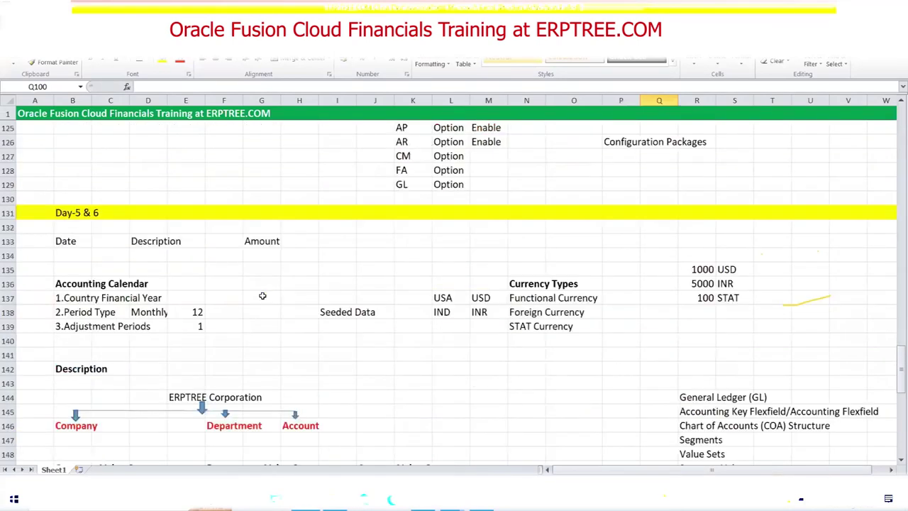
pyautogui.scroll(-11, 261, 295)
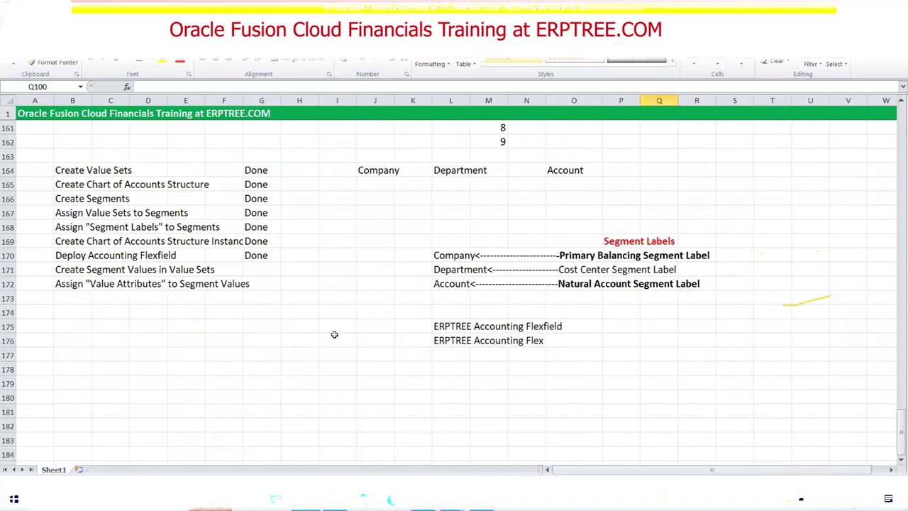
pyautogui.click(256, 270)
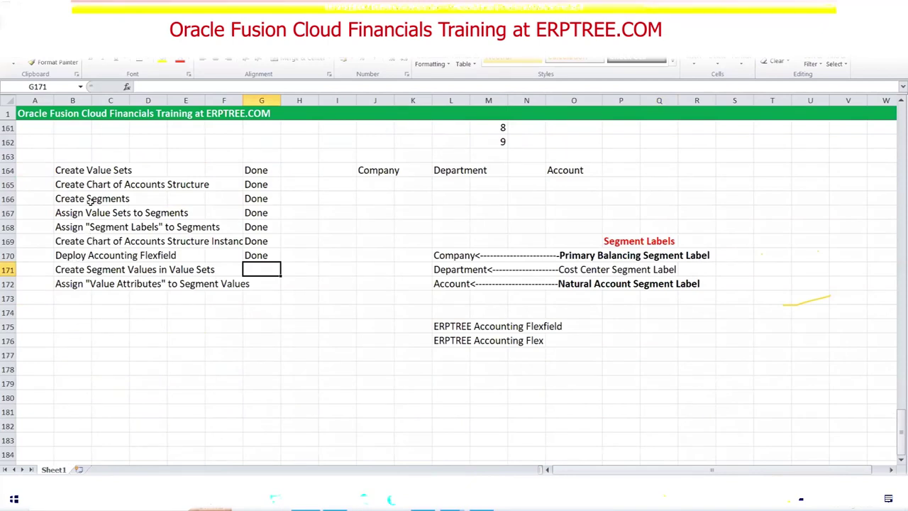
pyautogui.click(71, 186)
pyautogui.moveTo(89, 185); pyautogui.dragTo(207, 199)
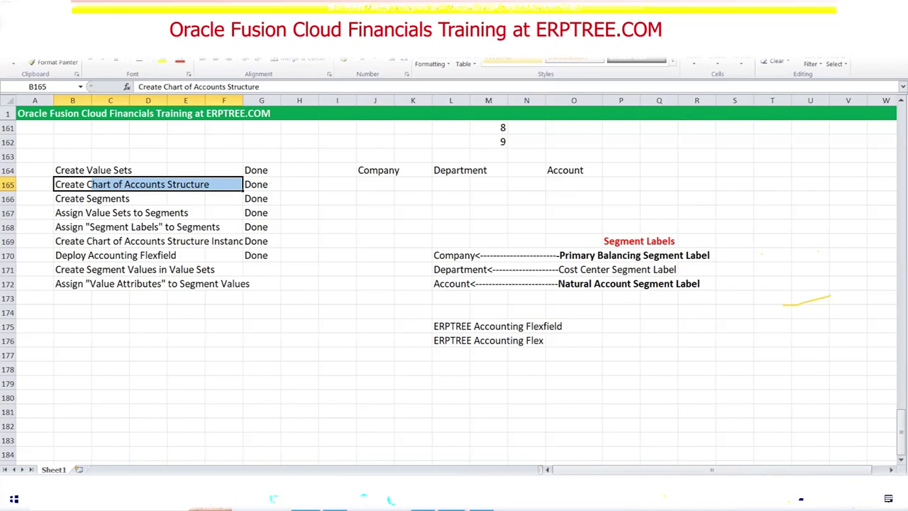
pyautogui.hotkey('alt', 'Tab')
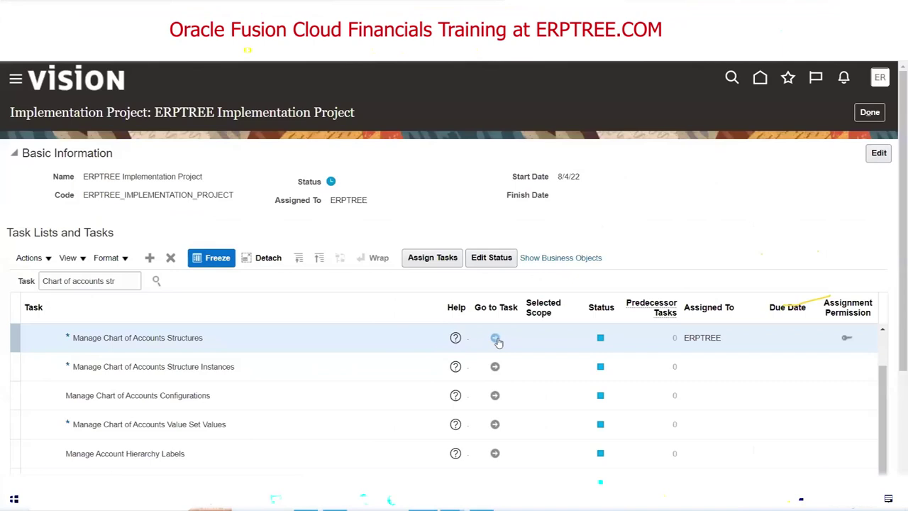
# From the ERPTREE project, open Manage Chart of Accounts Structures, then return to the checklist.
pyautogui.click(496, 339)
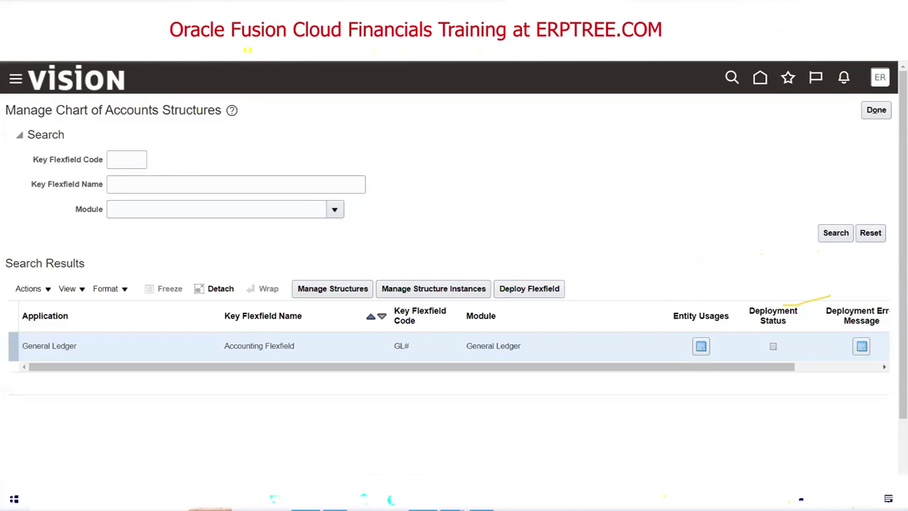
pyautogui.hotkey('alt', 'Tab')
pyautogui.moveTo(75, 170); pyautogui.dragTo(259, 255)
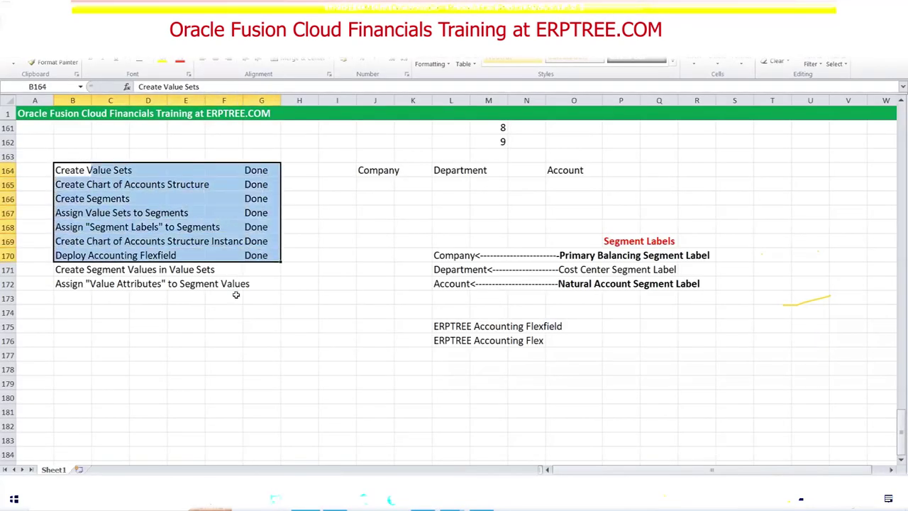
pyautogui.moveTo(71, 271); pyautogui.dragTo(218, 269)
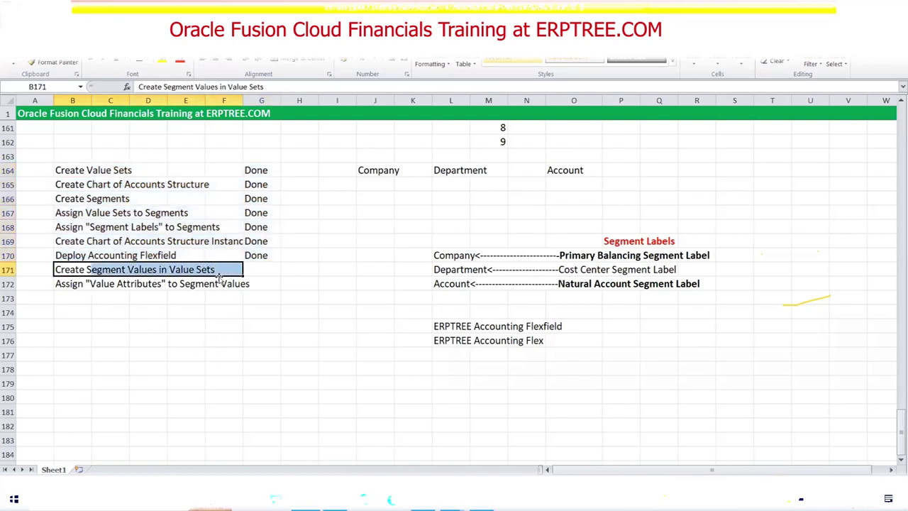
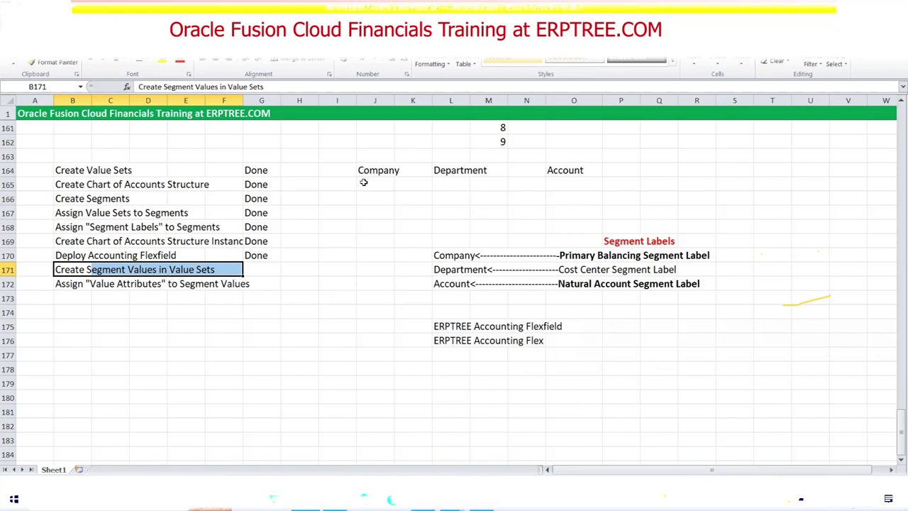
# Review the Company, Department, Account headings and Create Value Sets entry in the Excel checklist, then return to Oracle.
pyautogui.moveTo(364, 170); pyautogui.dragTo(574, 178)
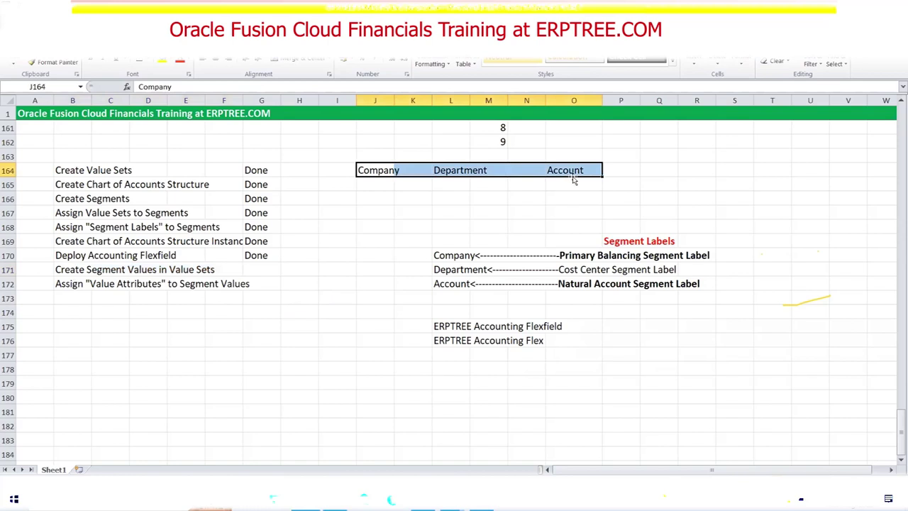
pyautogui.moveTo(73, 169); pyautogui.dragTo(122, 171)
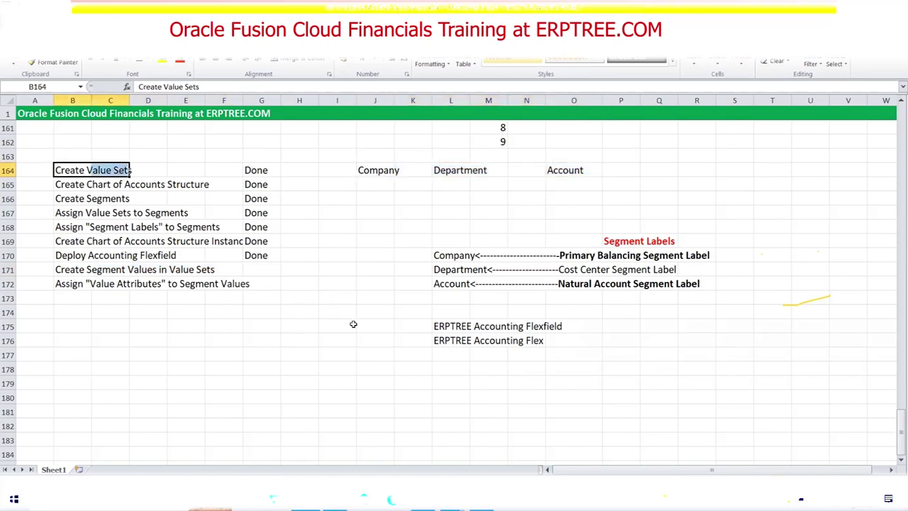
pyautogui.hotkey('alt', 'Tab')
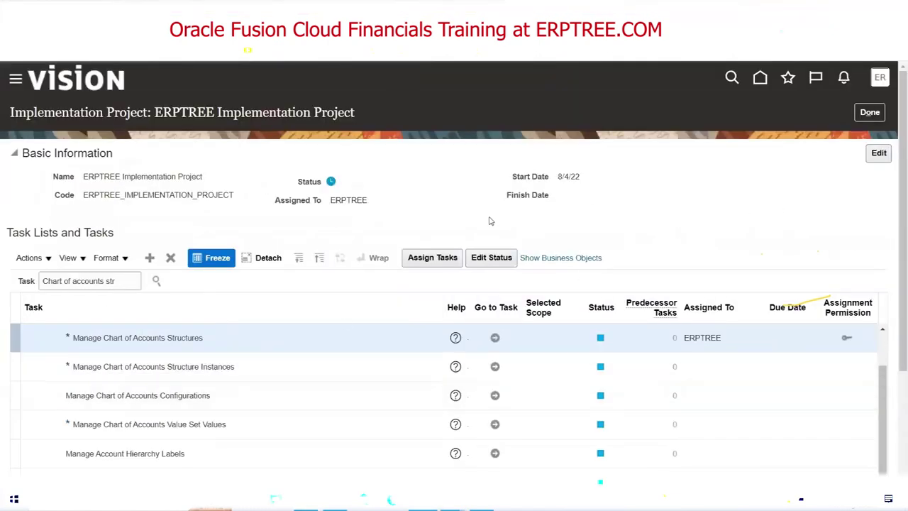
# Launch the Manage Chart of Accounts Value Set Values task from the implementation project's task list.
pyautogui.scroll(-2, 489, 221)
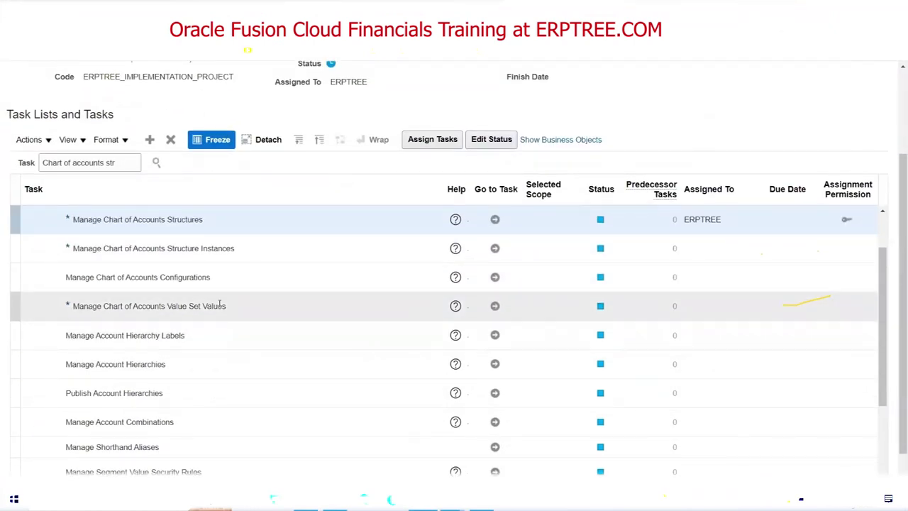
pyautogui.click(233, 306)
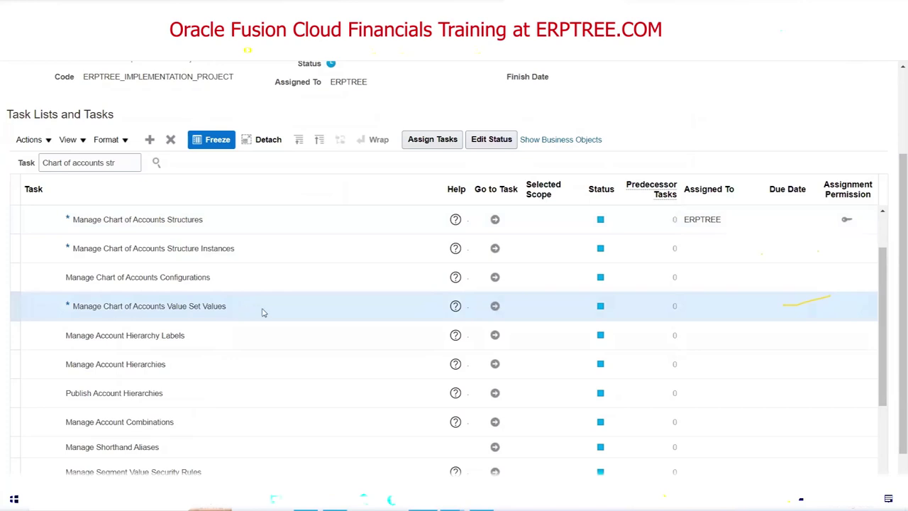
pyautogui.click(884, 212)
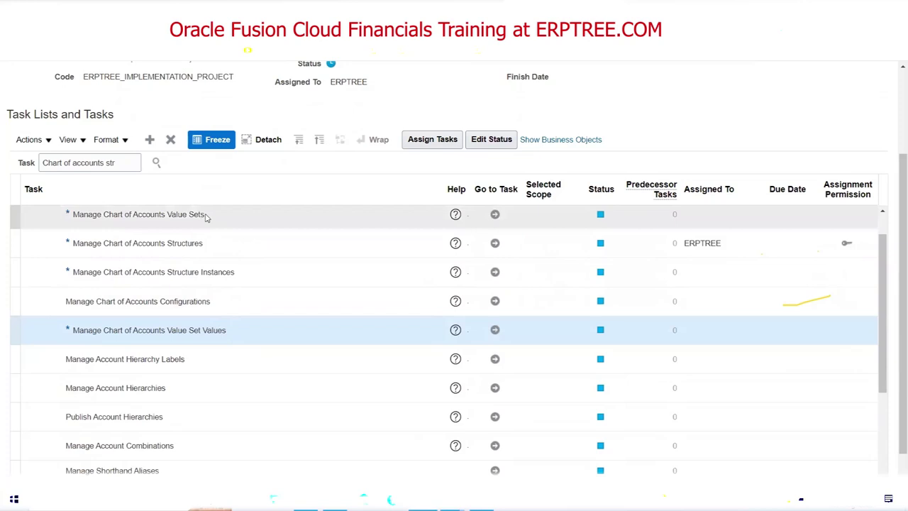
pyautogui.click(205, 216)
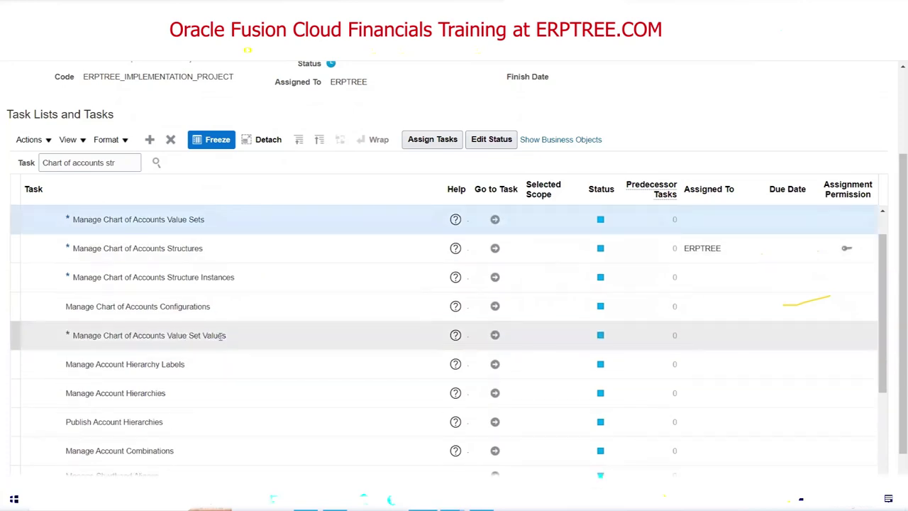
pyautogui.click(220, 333)
pyautogui.click(200, 216)
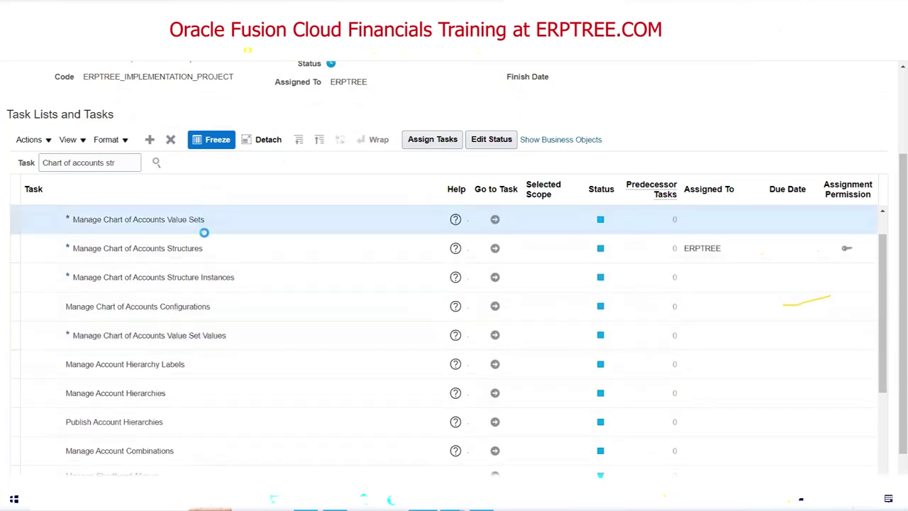
pyautogui.click(229, 335)
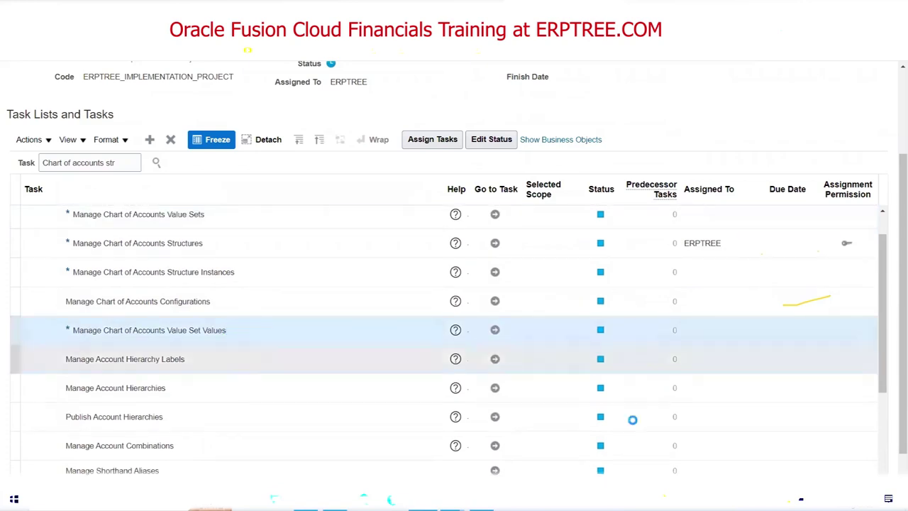
pyautogui.click(496, 332)
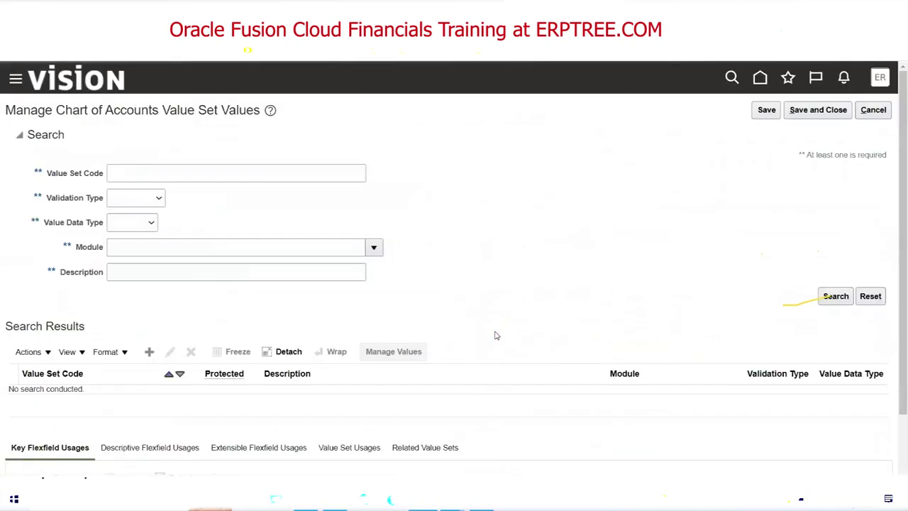
# Search value sets for code ERPTREE and open the ERPTREE Company values page.
pyautogui.click(243, 174)
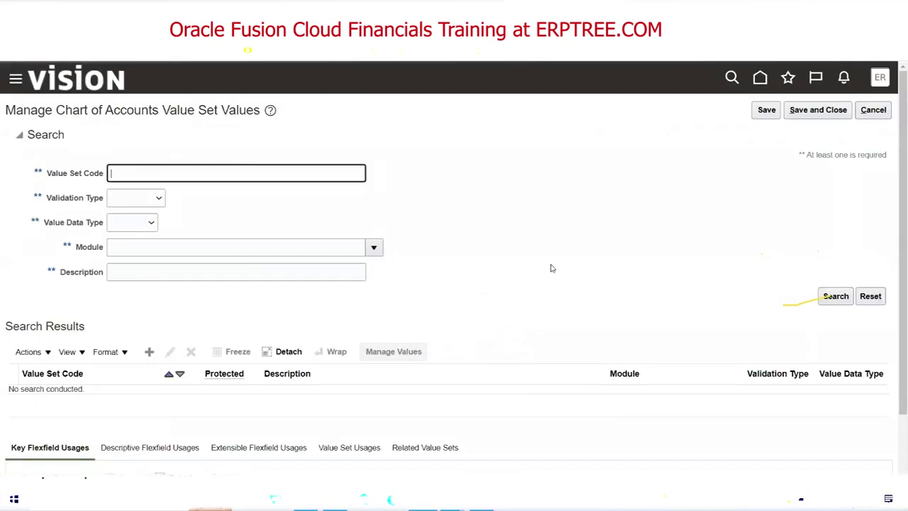
pyautogui.write('ERPTREE Company')
pyautogui.click(836, 296)
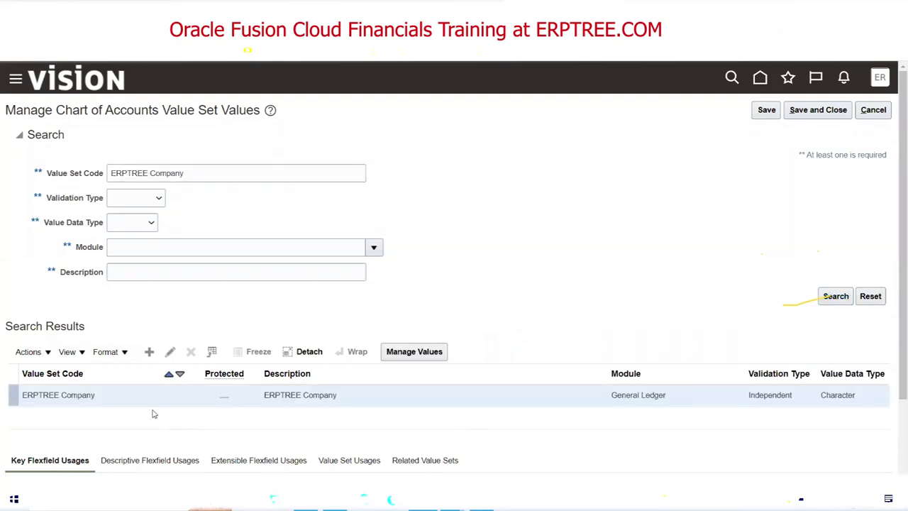
pyautogui.click(407, 353)
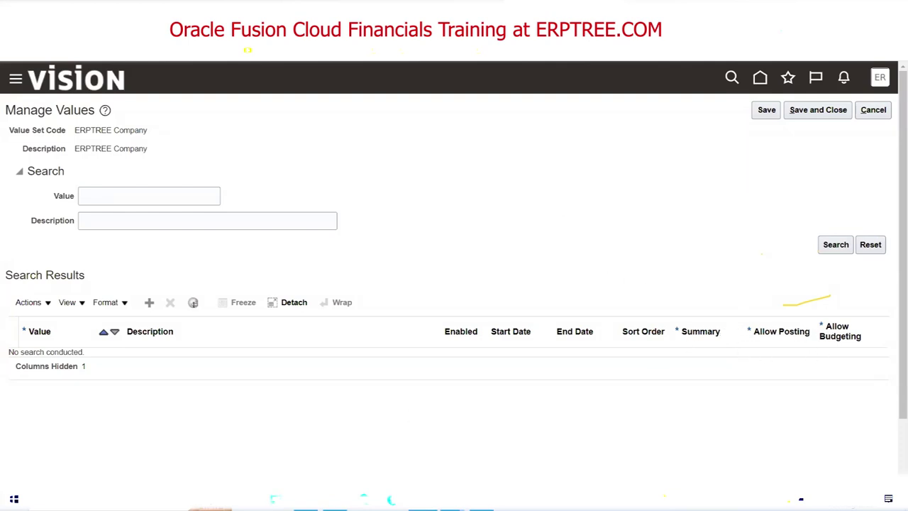
# Check the Deploy Accounting Flexfield, Create Segment Values and Create Value Sets entries in the Excel checklist.
pyautogui.hotkey('alt', 'Tab')
pyautogui.moveTo(71, 256); pyautogui.dragTo(163, 255)
pyautogui.moveTo(68, 269); pyautogui.dragTo(243, 270)
pyautogui.moveTo(66, 171); pyautogui.dragTo(261, 164)
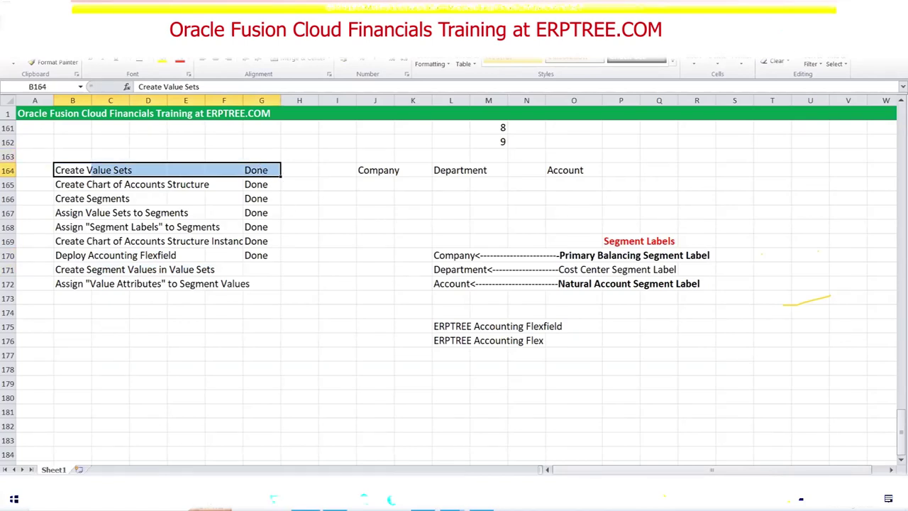
pyautogui.hotkey('alt', 'Tab')
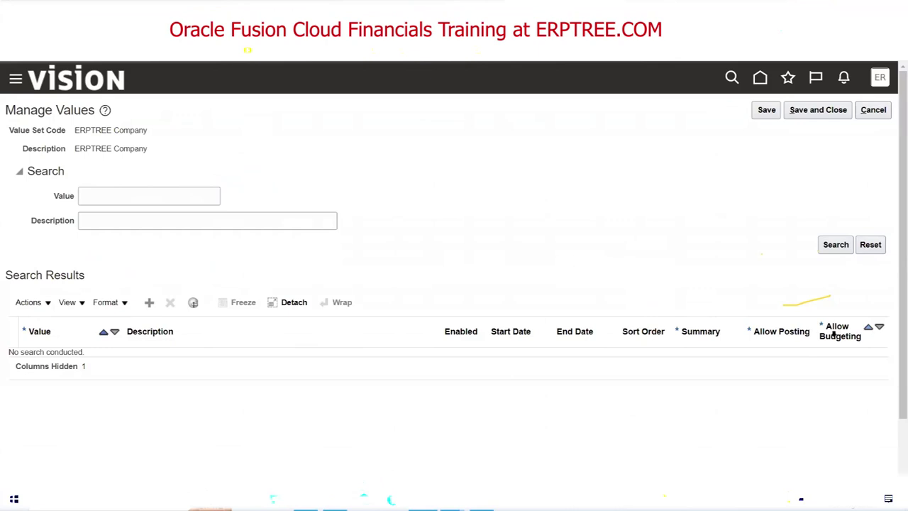
# Cancel Manage Values and start a new value set with code ABC Company.
pyautogui.click(873, 111)
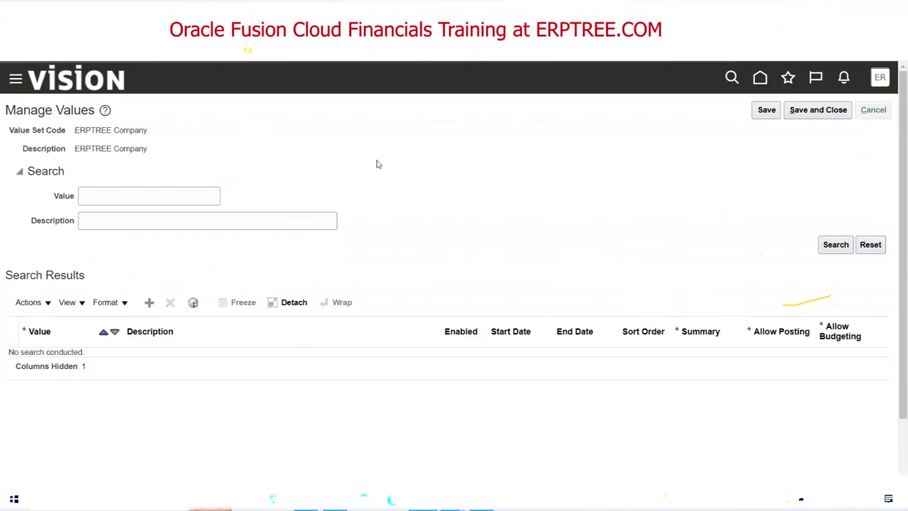
pyautogui.click(169, 351)
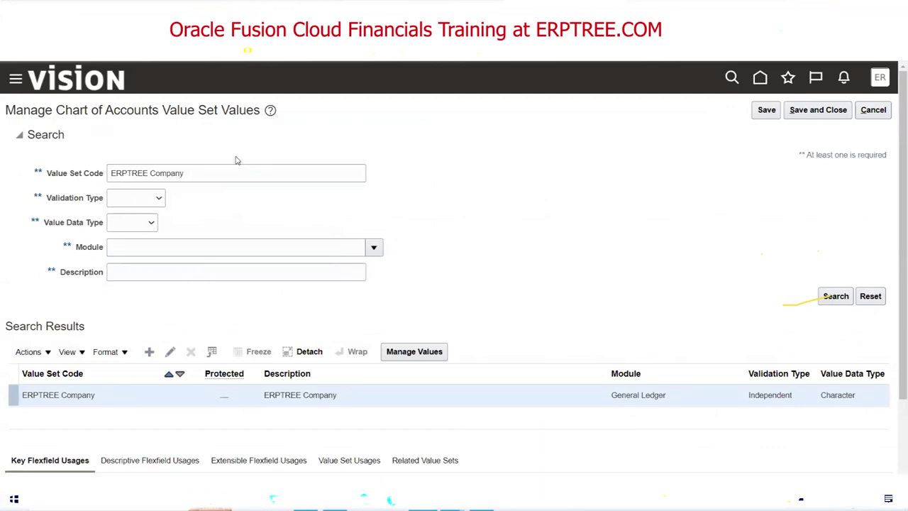
pyautogui.click(181, 140)
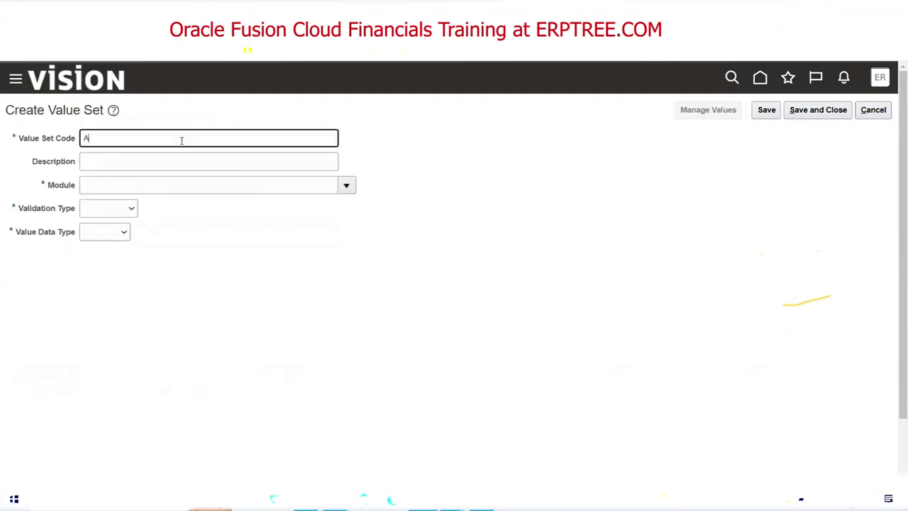
pyautogui.write('ABC Company')
pyautogui.press('Tab')
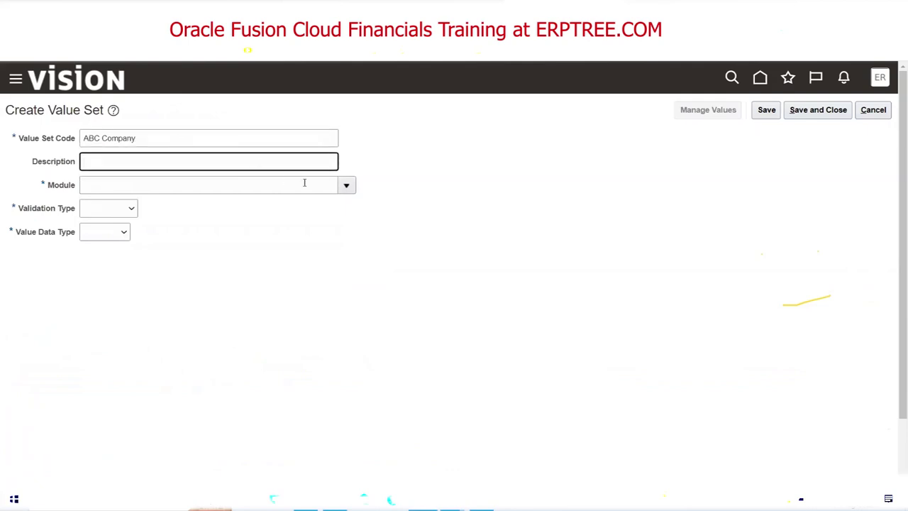
# Set module General Ledger, Independent, Character, Text subtype, maximum length 4, and save.
pyautogui.click(347, 185)
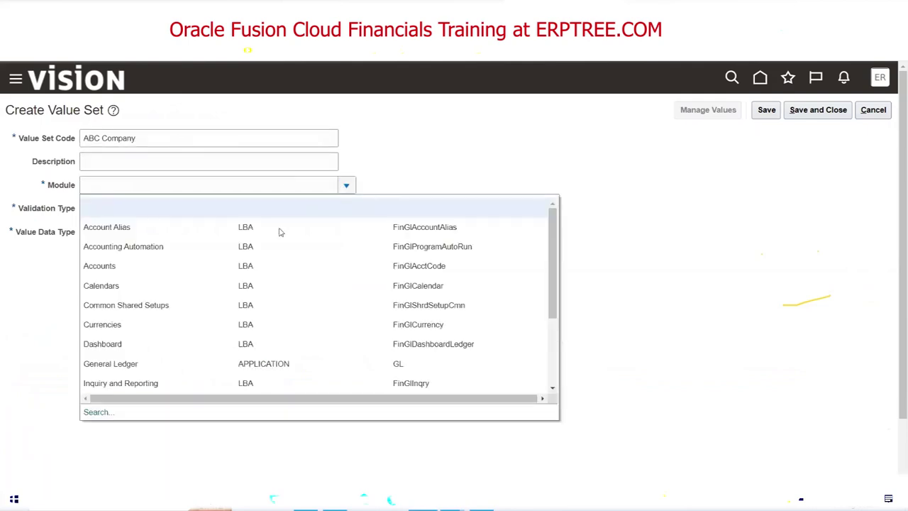
pyautogui.click(153, 362)
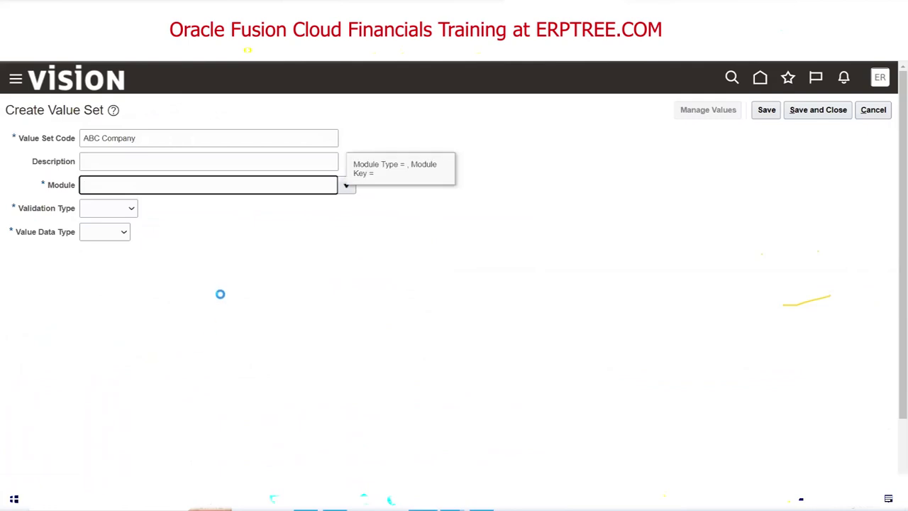
pyautogui.click(128, 208)
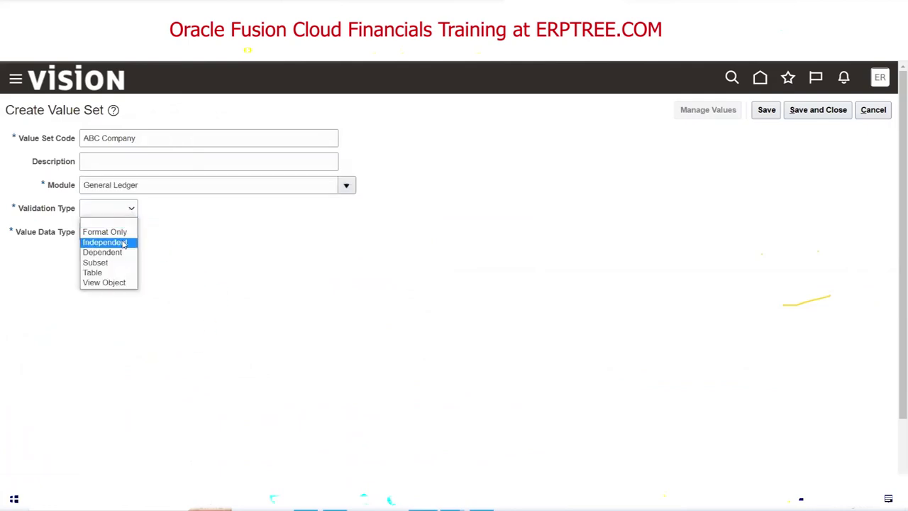
pyautogui.click(125, 242)
pyautogui.click(148, 234)
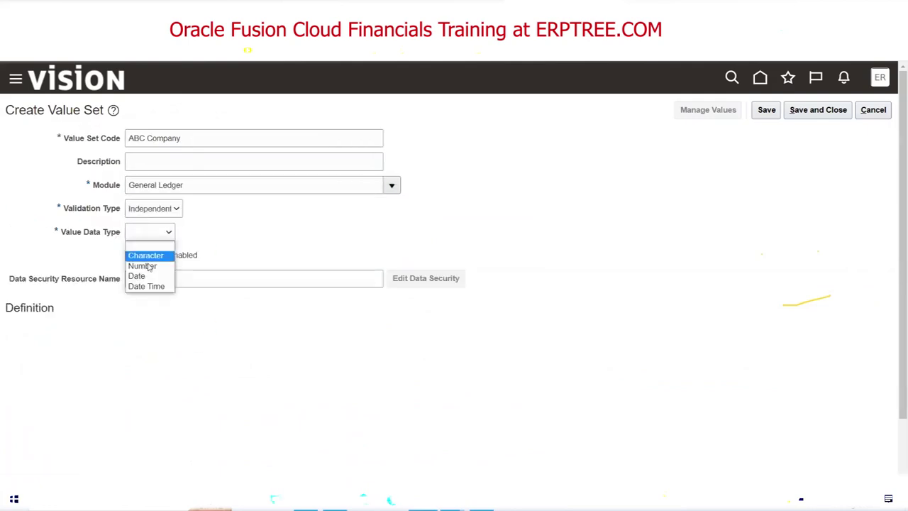
pyautogui.click(147, 255)
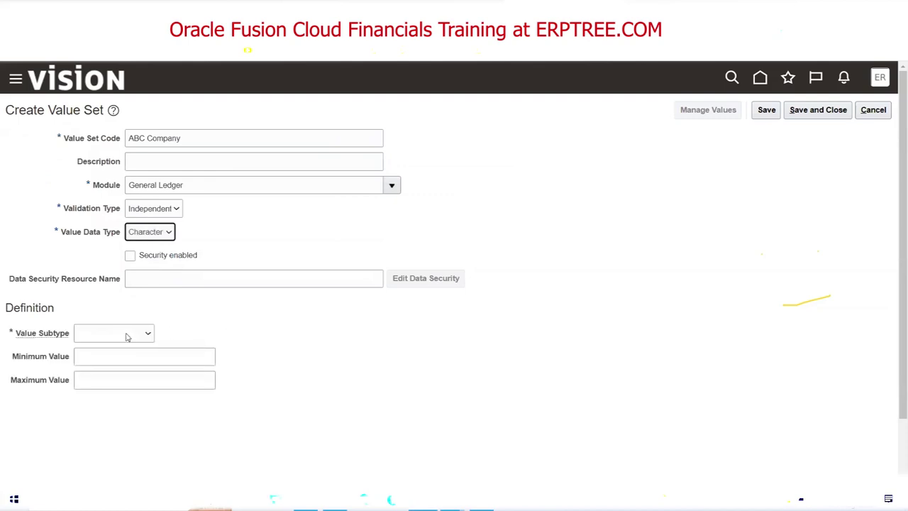
pyautogui.click(128, 334)
pyautogui.click(127, 357)
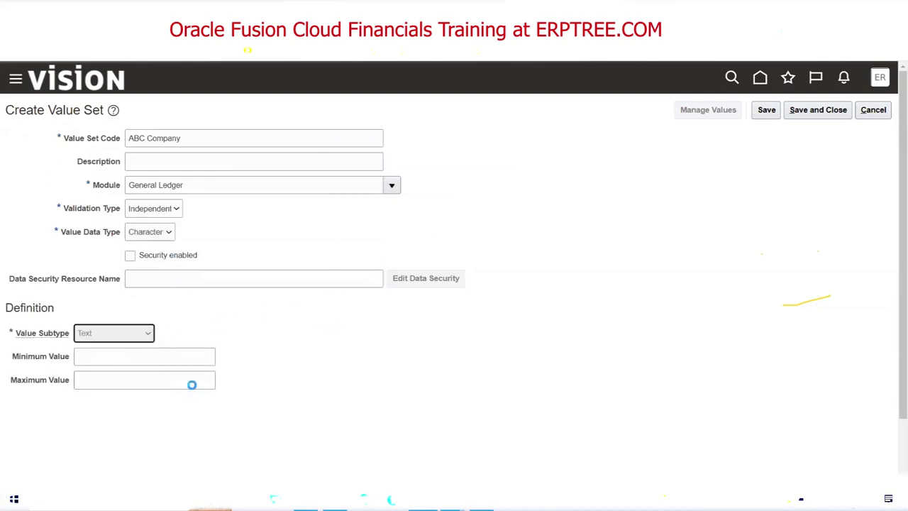
pyautogui.click(105, 357)
pyautogui.write('4')
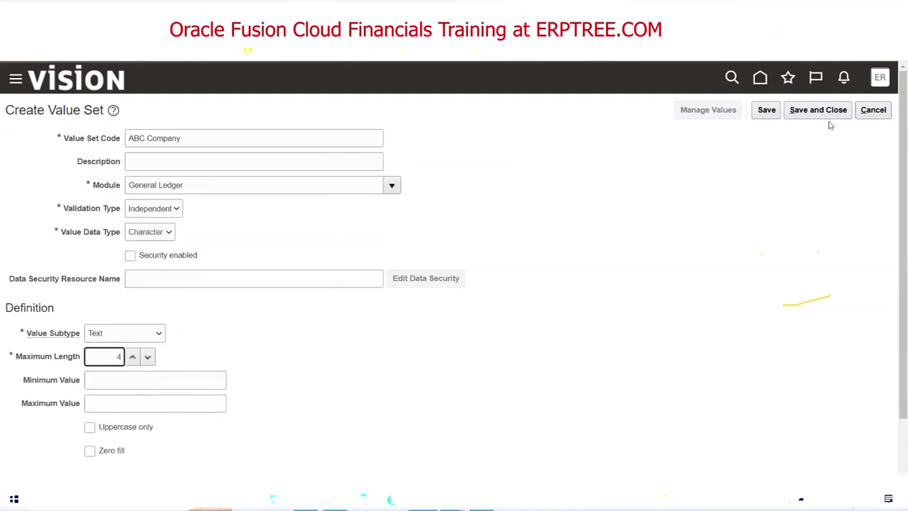
pyautogui.click(825, 122)
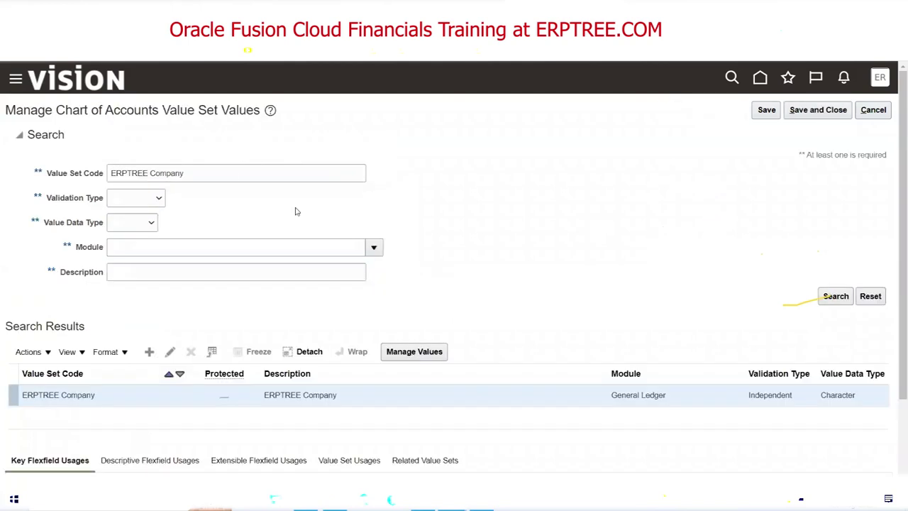
# Search for ABC Company, view and close its values page, then check the Excel checklist row.
pyautogui.tripleClick(231, 174)
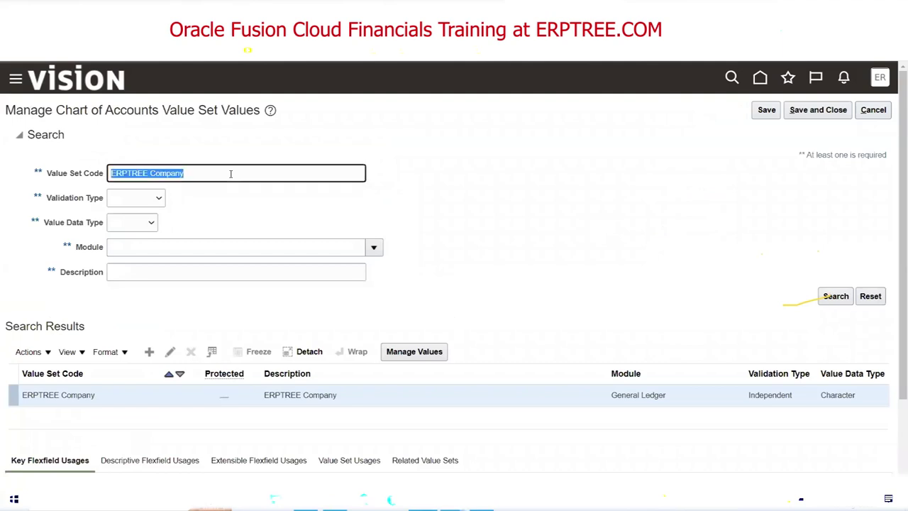
pyautogui.write('ABC Com')
pyautogui.click(835, 302)
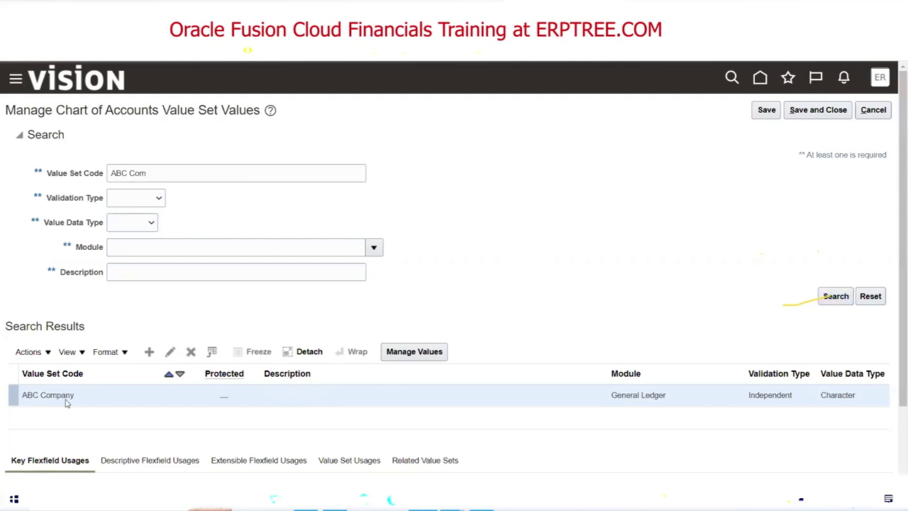
pyautogui.click(420, 353)
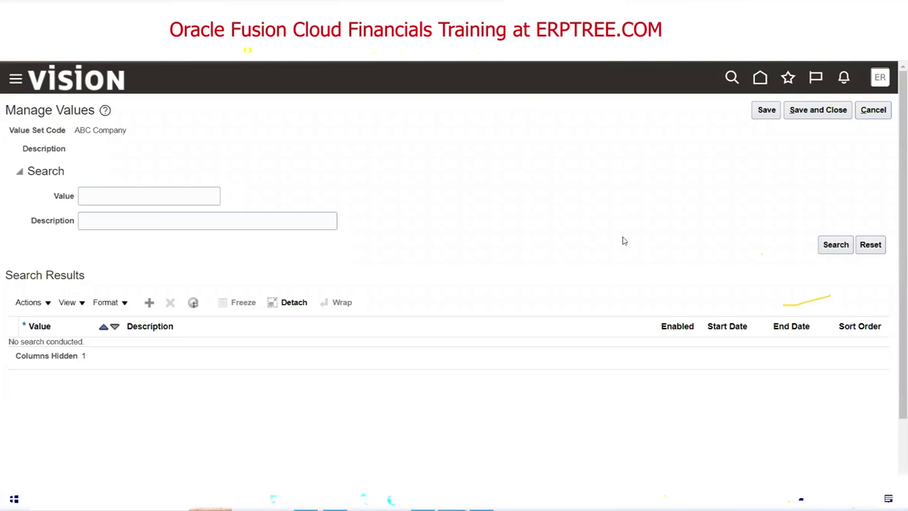
pyautogui.click(873, 110)
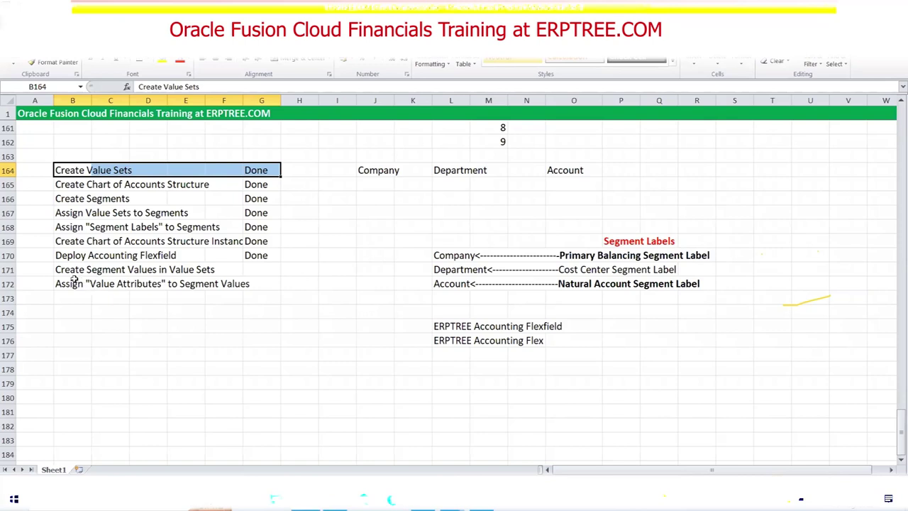
pyautogui.moveTo(65, 272); pyautogui.dragTo(234, 272)
pyautogui.hotkey('alt', 'Tab')
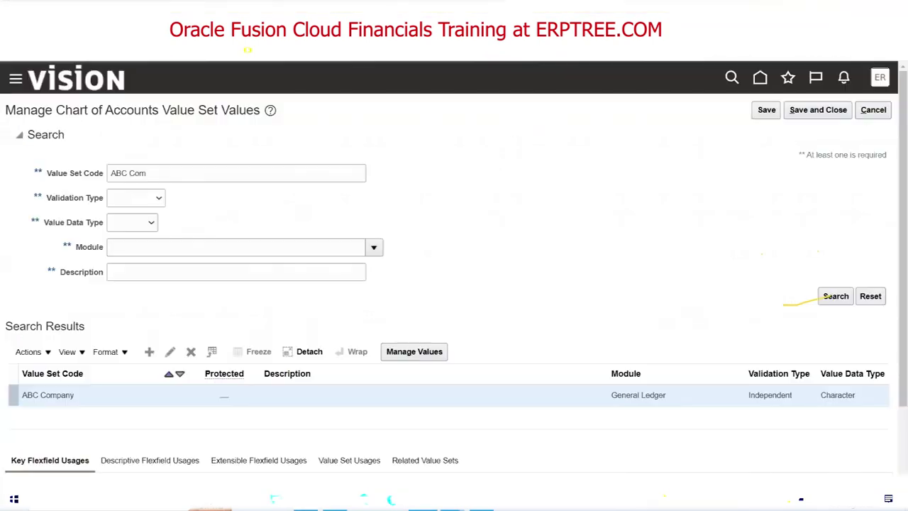
# Search for ERPTREE Company, open its values and try a new row, then cancel back.
pyautogui.tripleClick(197, 173)
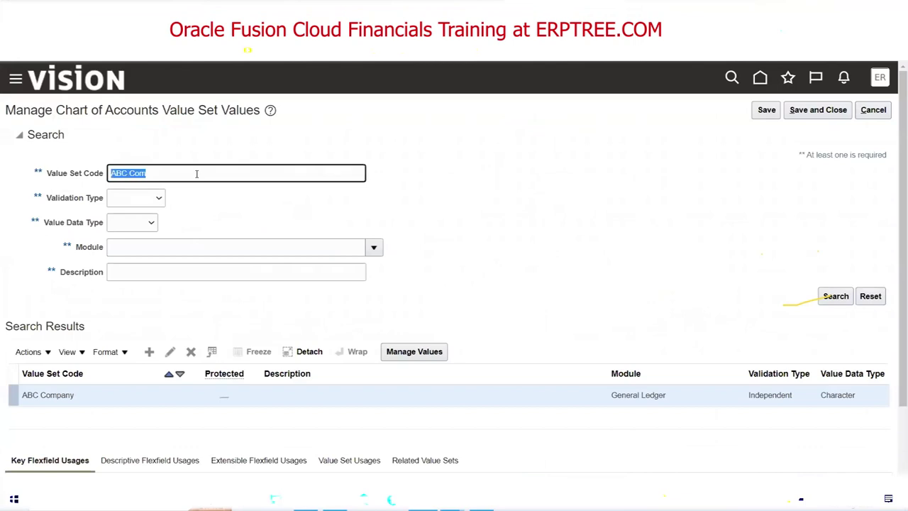
pyautogui.write('ERPTREE Company')
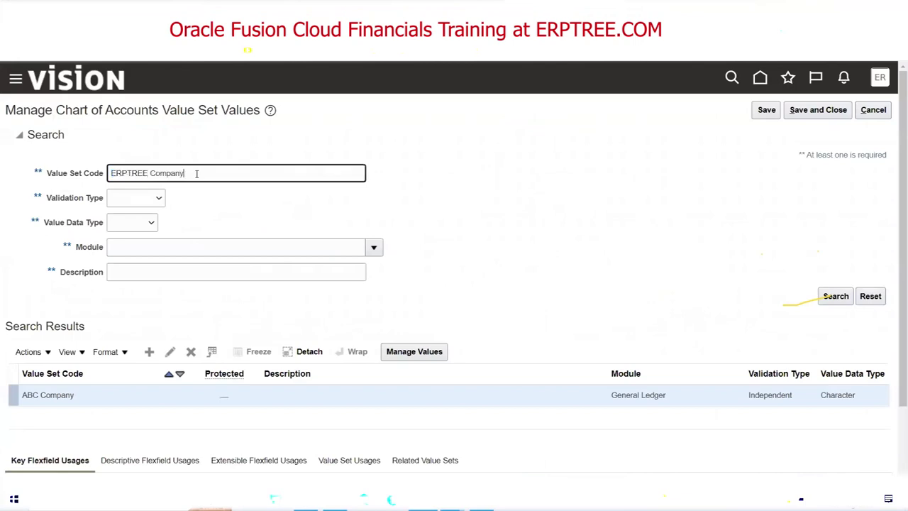
pyautogui.click(835, 297)
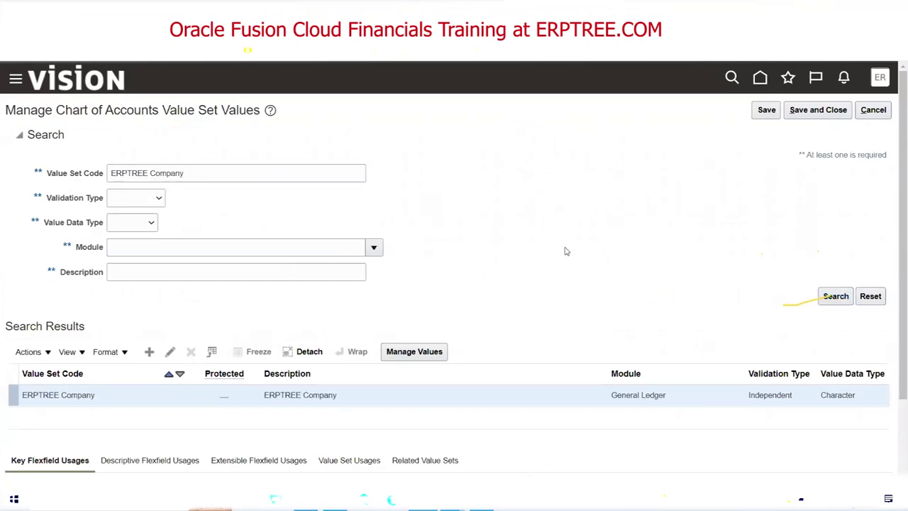
pyautogui.click(415, 353)
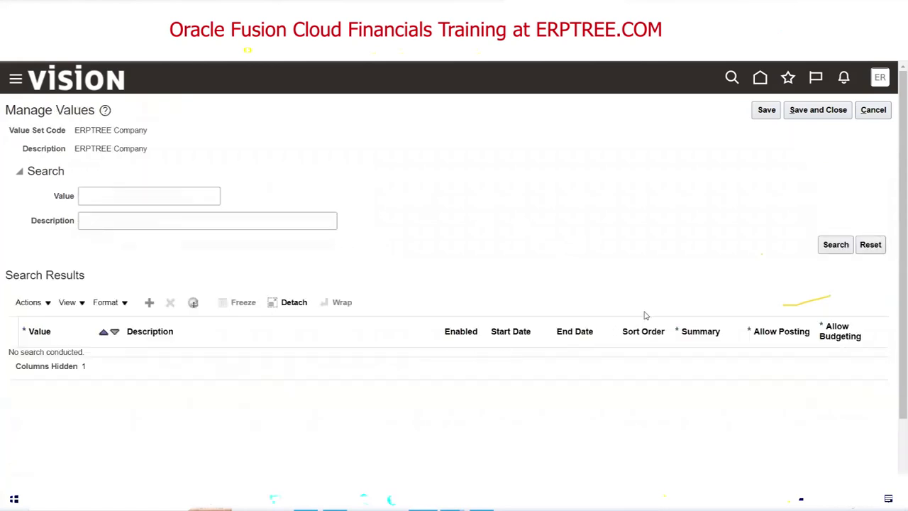
pyautogui.click(835, 248)
pyautogui.click(149, 303)
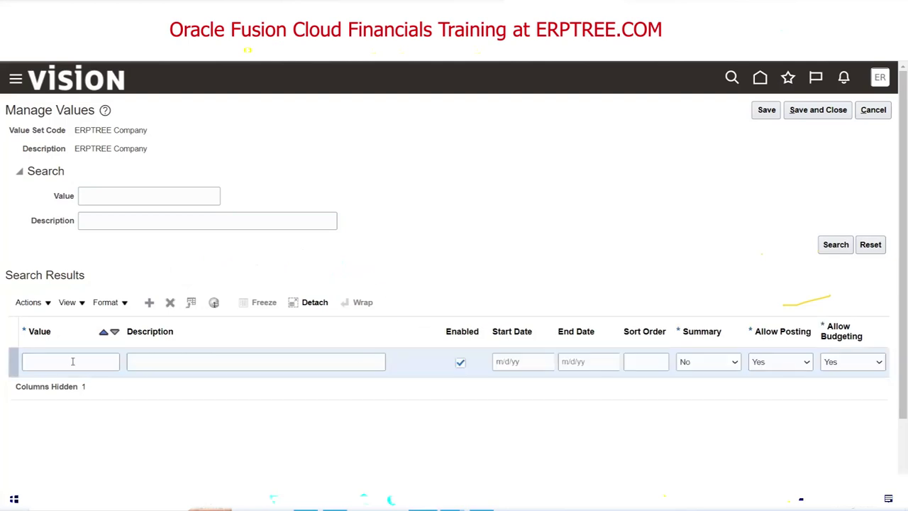
pyautogui.click(72, 361)
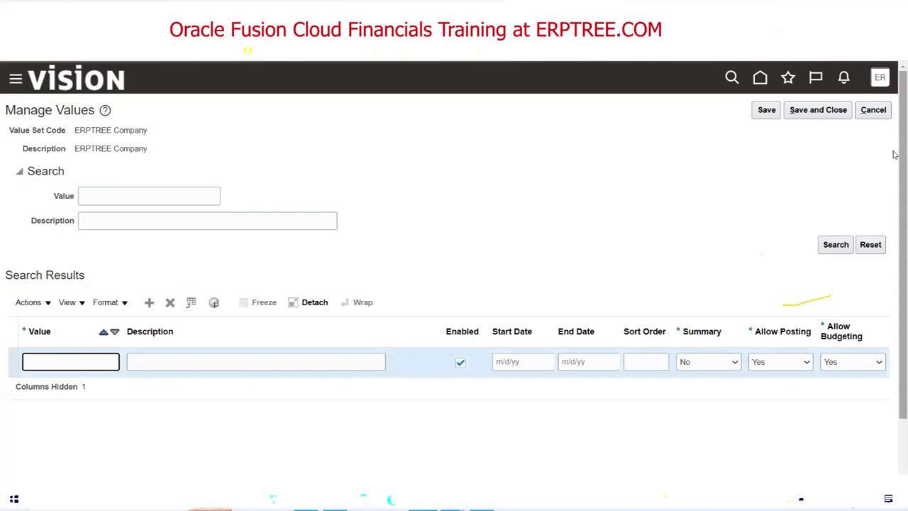
pyautogui.click(873, 110)
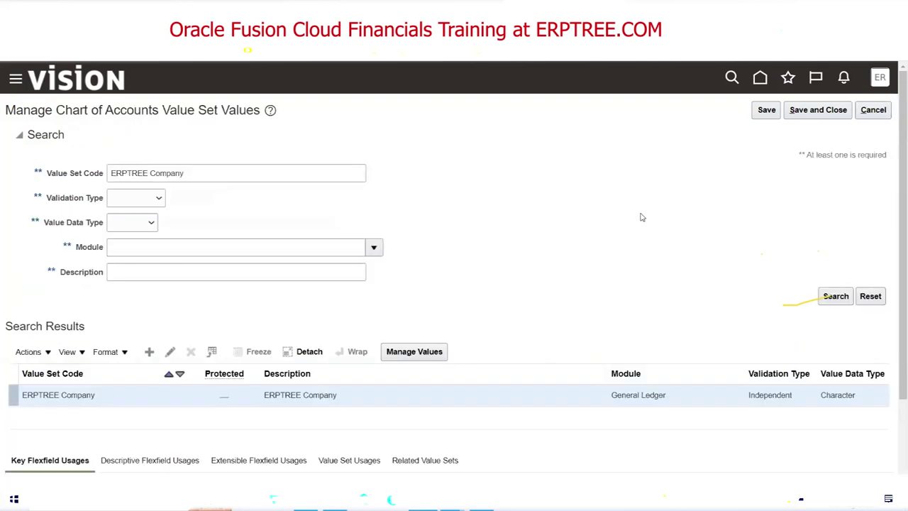
# Confirm ERPTREE Company's maximum length of 4, then open its Manage Values page.
pyautogui.click(99, 402)
pyautogui.click(170, 352)
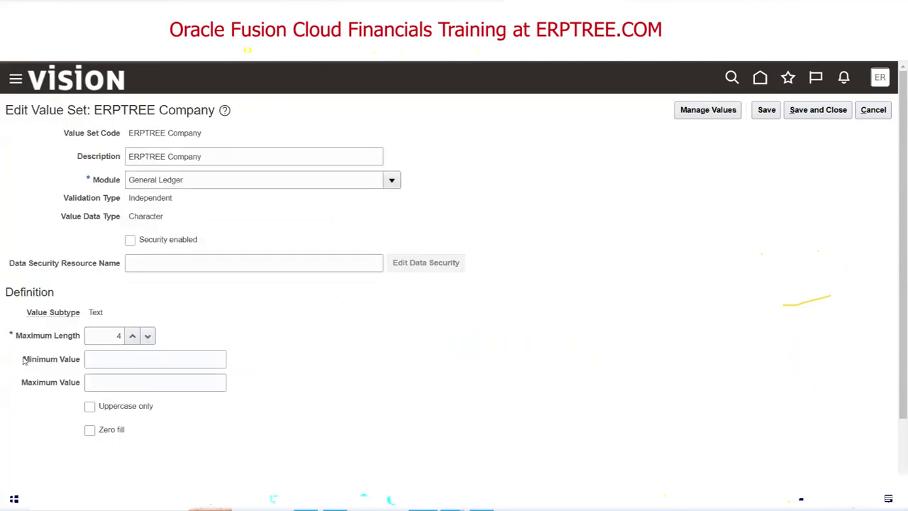
pyautogui.doubleClick(119, 335)
pyautogui.click(871, 112)
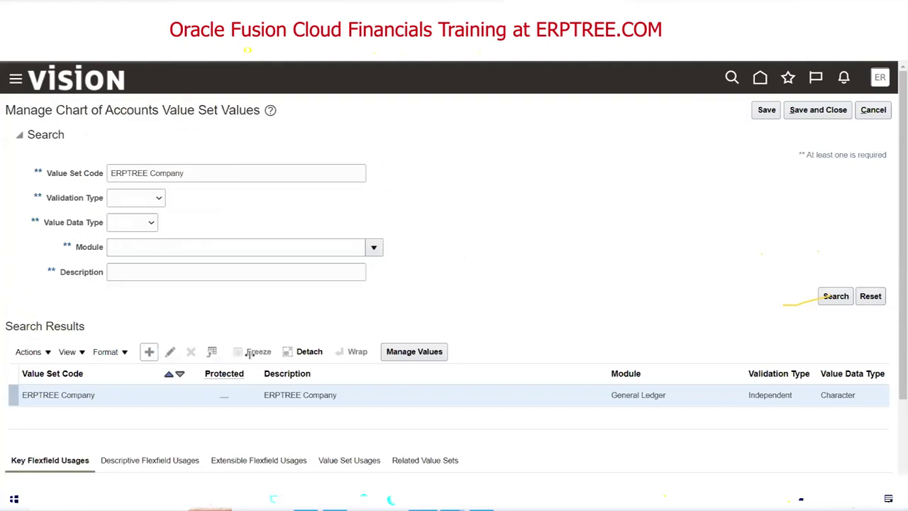
pyautogui.click(405, 355)
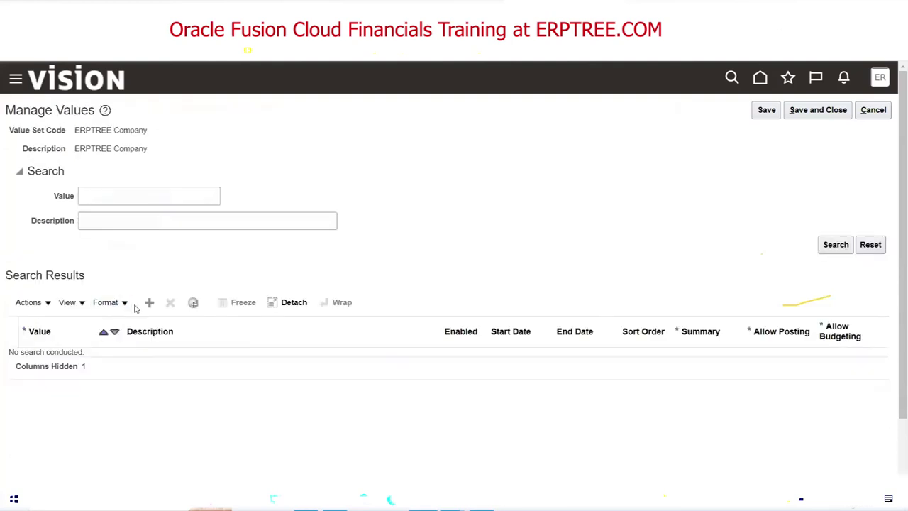
# Add a row with value 1000 and description ERPTREE Consulting Services, then switch to Excel.
pyautogui.click(149, 302)
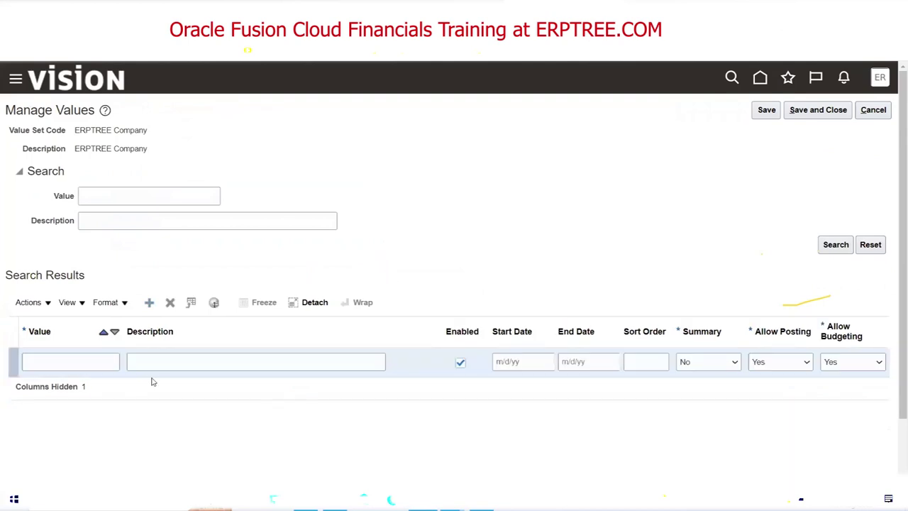
pyautogui.click(65, 363)
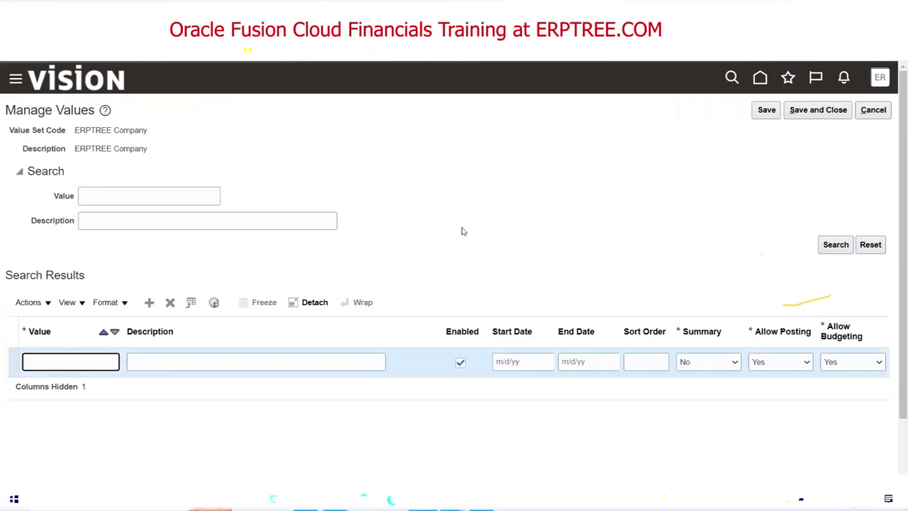
pyautogui.write('000')
pyautogui.press('Tab')
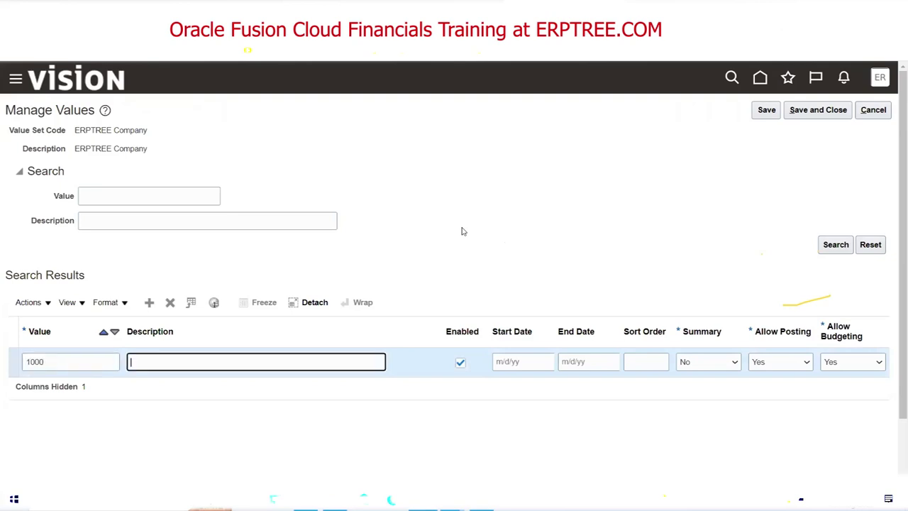
pyautogui.write('ERPTREE Consulting Services')
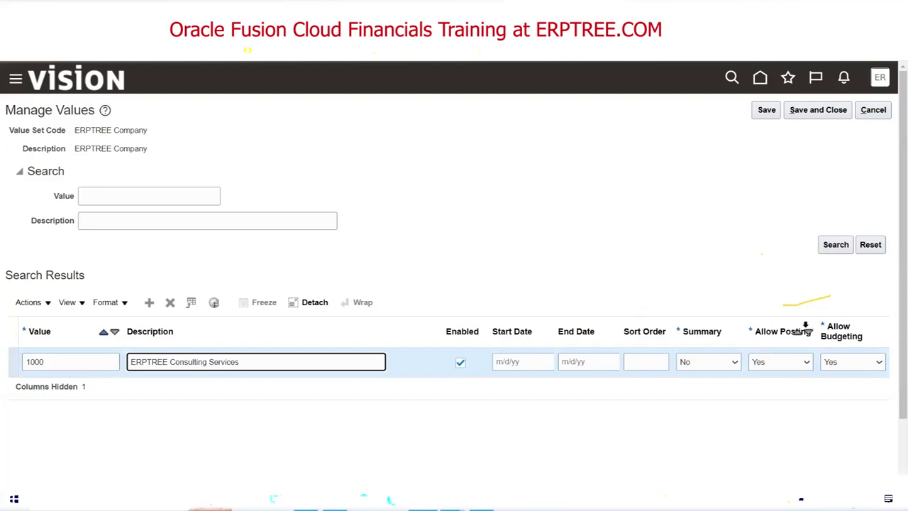
pyautogui.hotkey('alt', 'Tab')
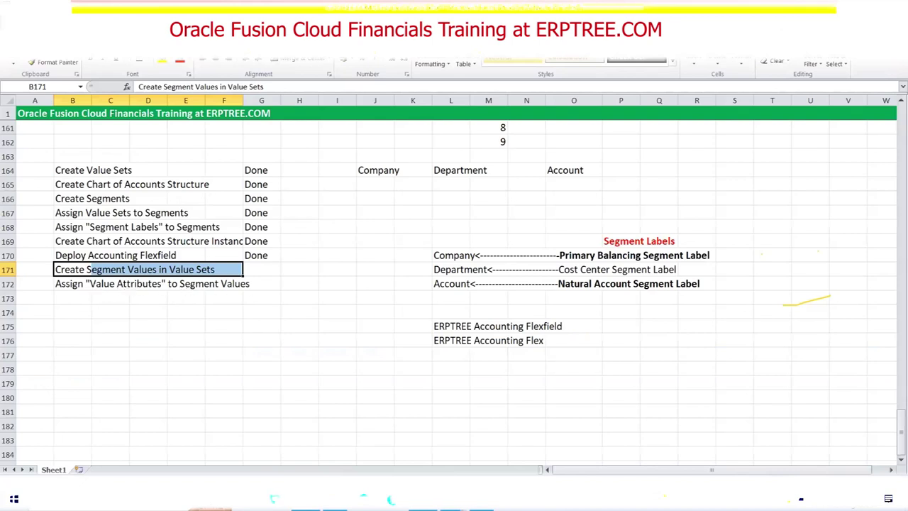
# Switch from the Excel checklist back to the Oracle values page with the 1000 row.
pyautogui.hotkey('alt', 'Tab')
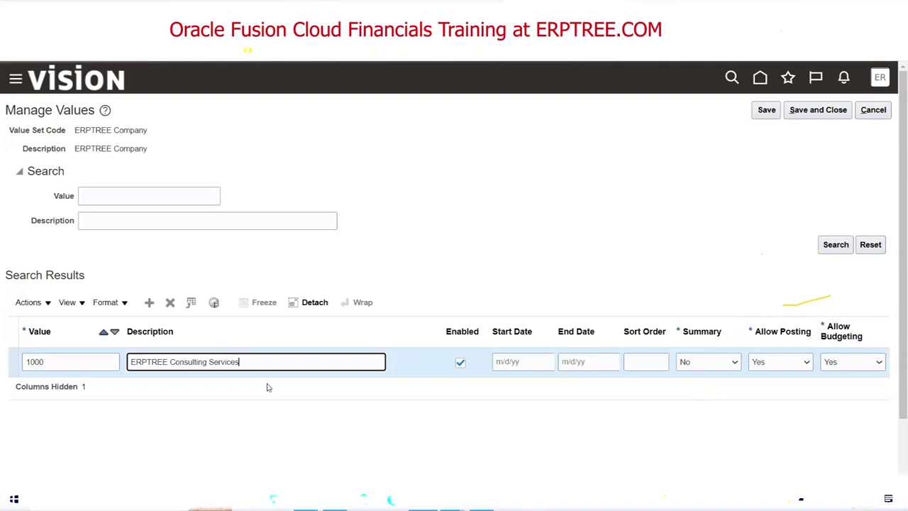
pyautogui.click(714, 361)
pyautogui.click(707, 396)
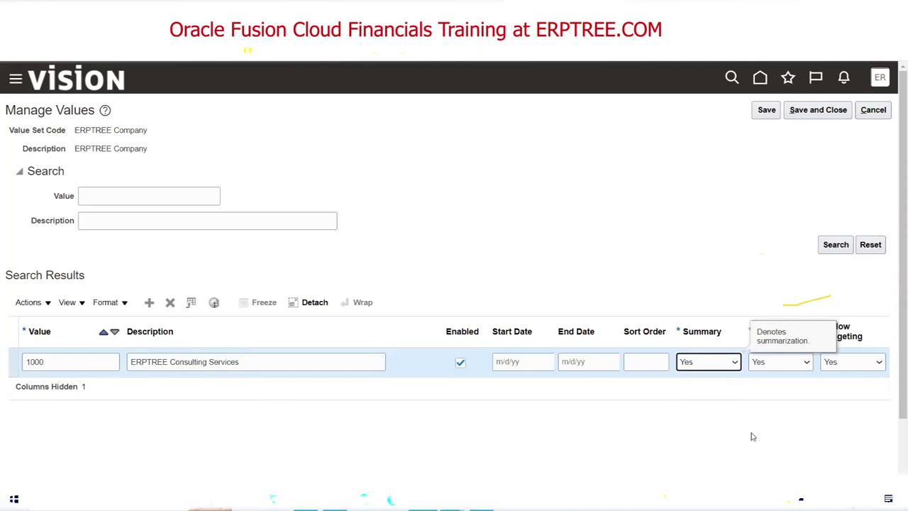
pyautogui.click(721, 365)
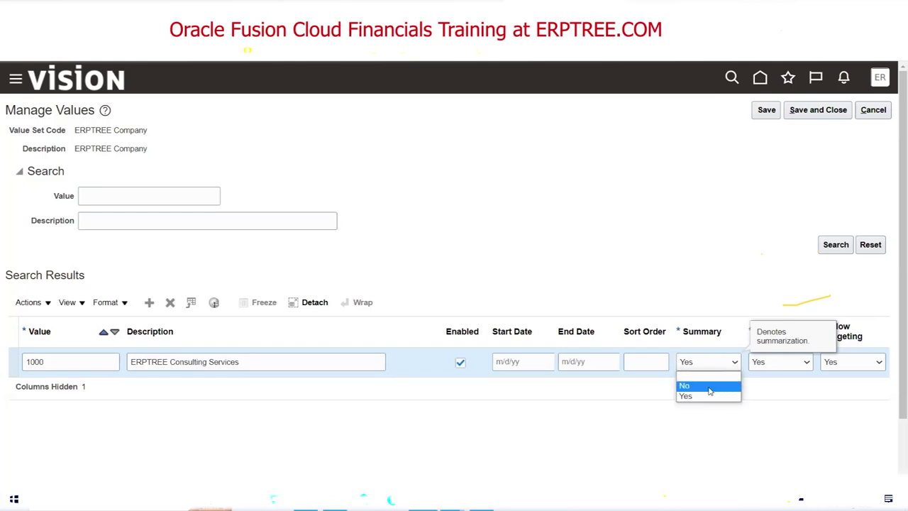
pyautogui.click(699, 386)
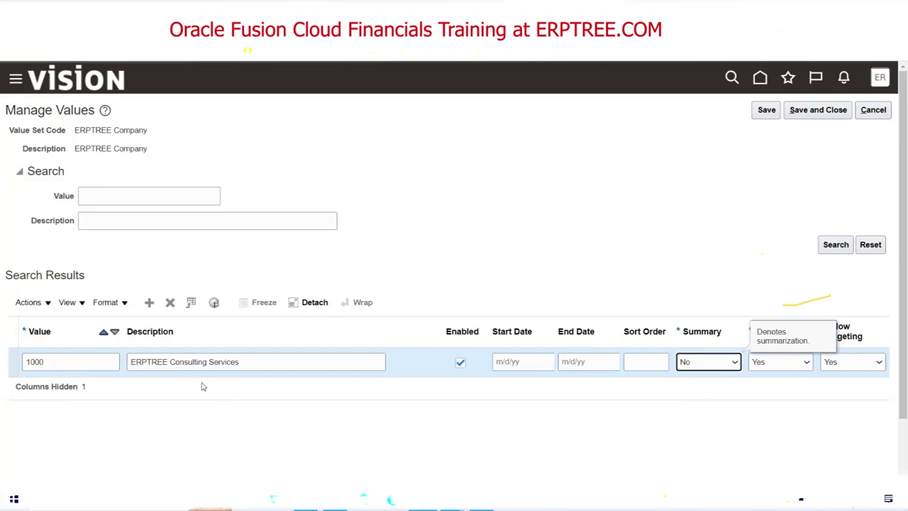
pyautogui.click(709, 401)
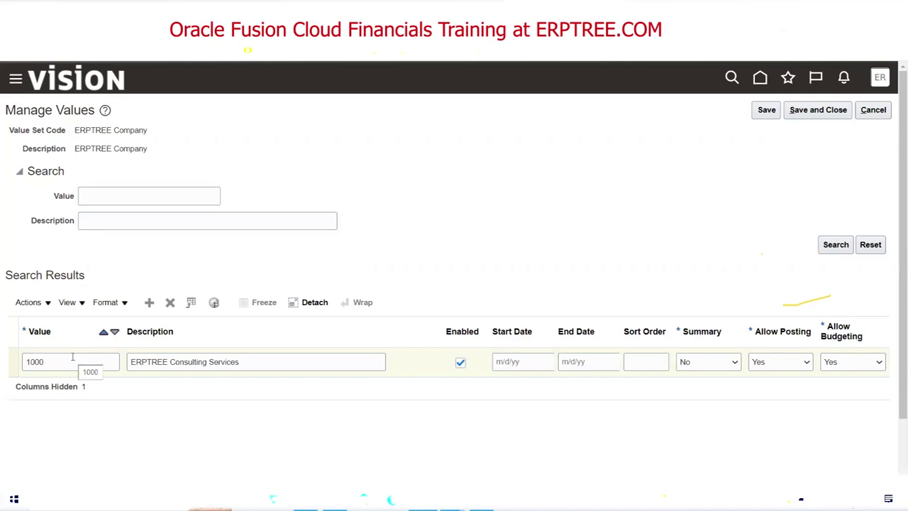
pyautogui.click(784, 361)
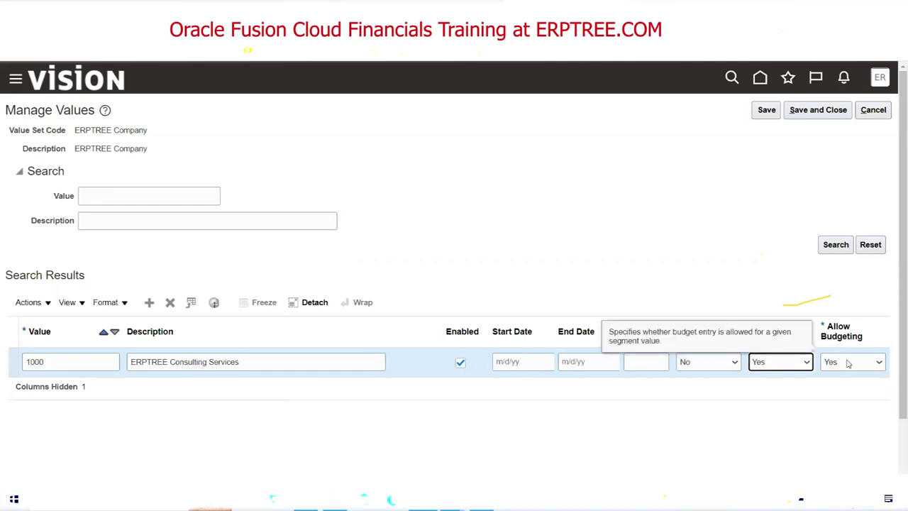
pyautogui.click(751, 387)
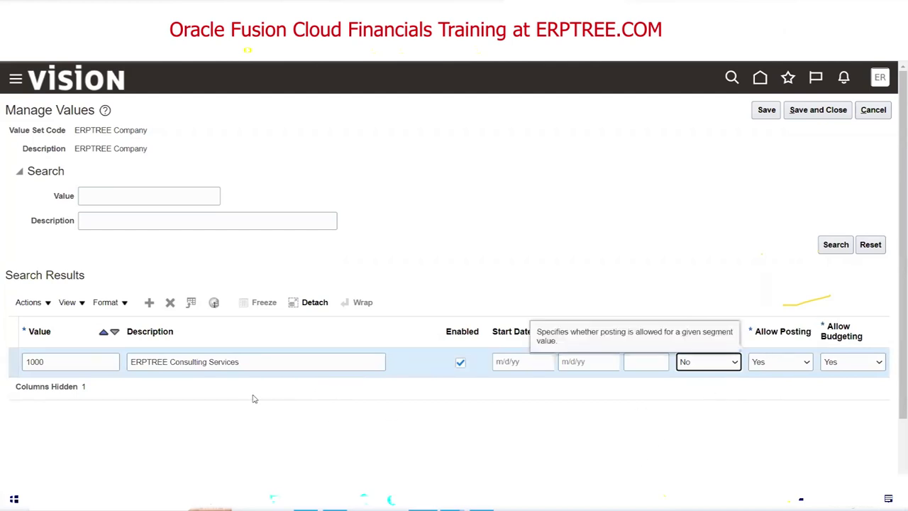
pyautogui.tripleClick(253, 364)
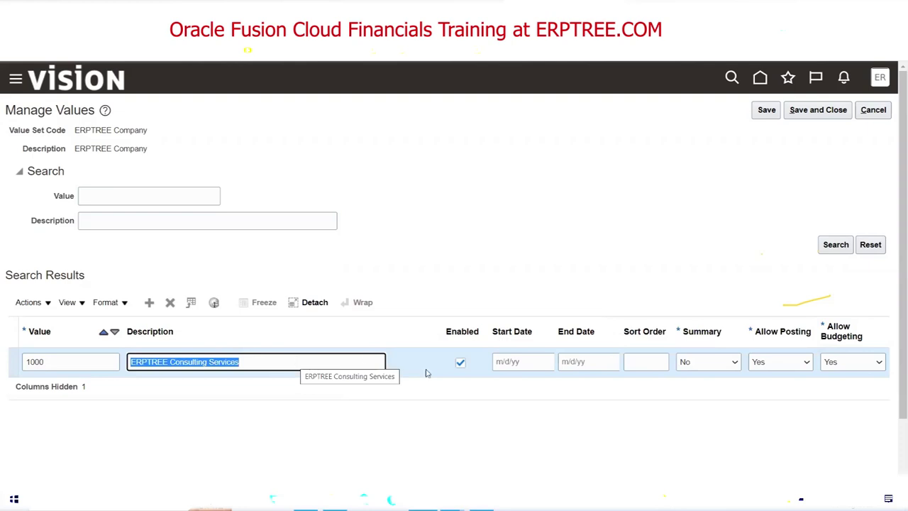
pyautogui.click(723, 379)
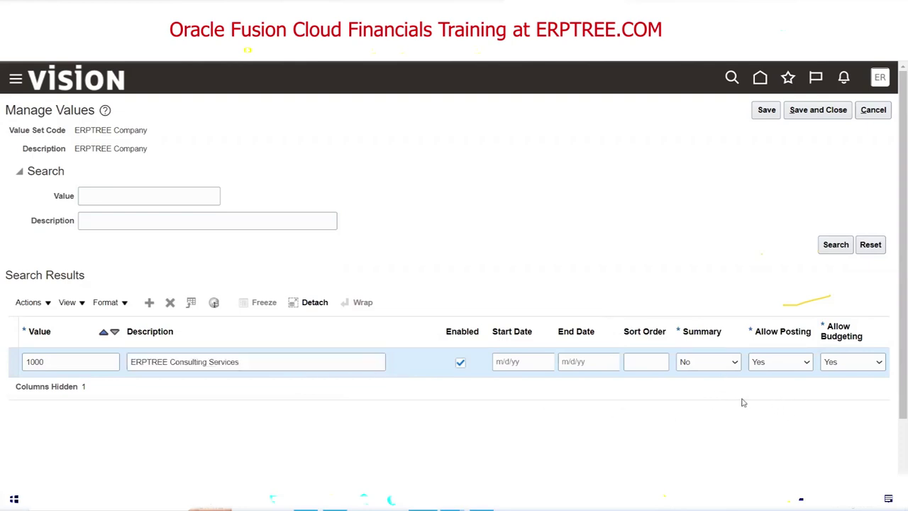
pyautogui.click(719, 369)
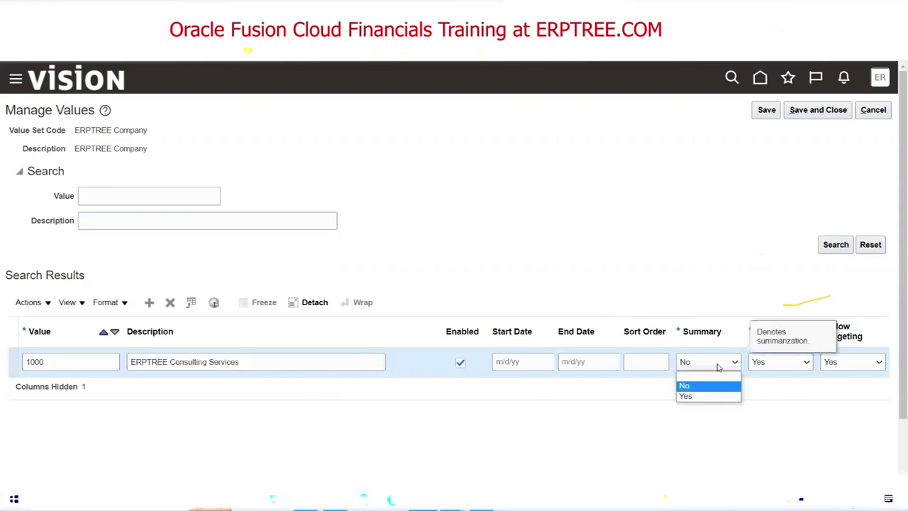
pyautogui.click(700, 374)
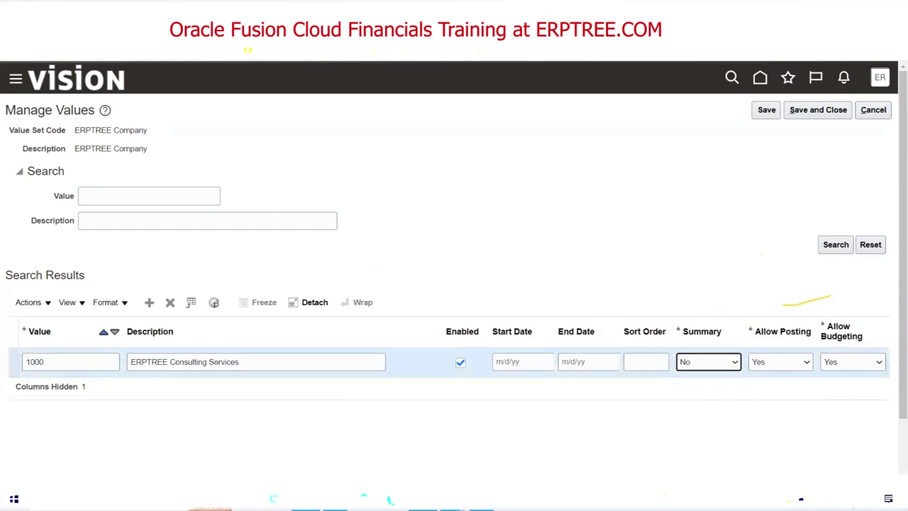
pyautogui.hotkey('alt', 'Tab')
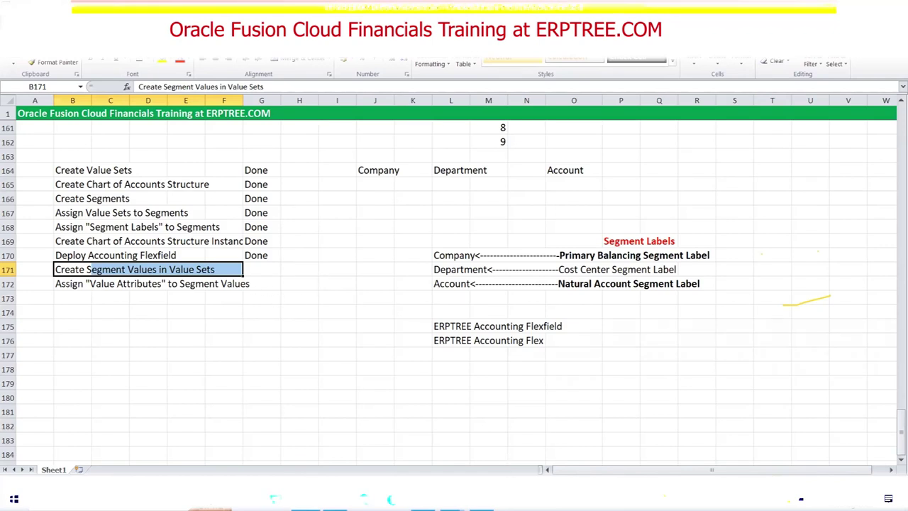
pyautogui.hotkey('alt', 'Tab')
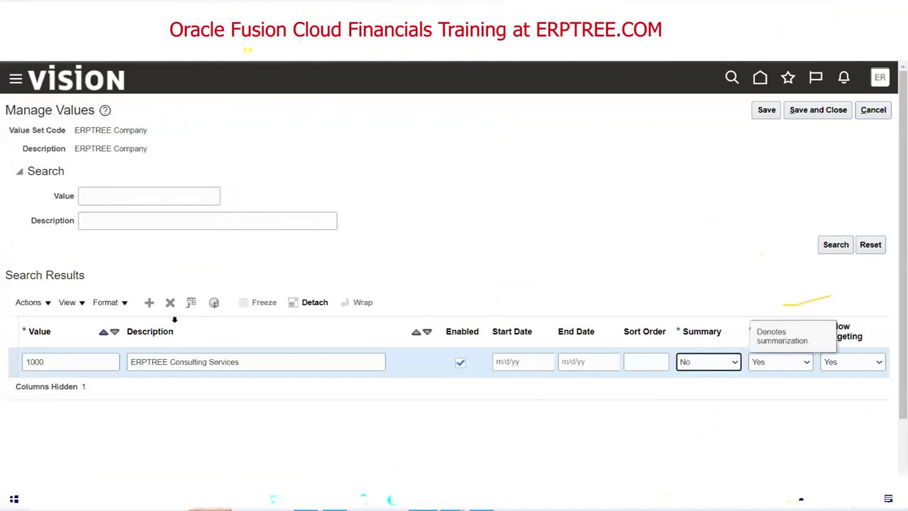
# Add a row with value 2000 and description ERPTREE Financial Services to ERPTREE Company.
pyautogui.click(149, 303)
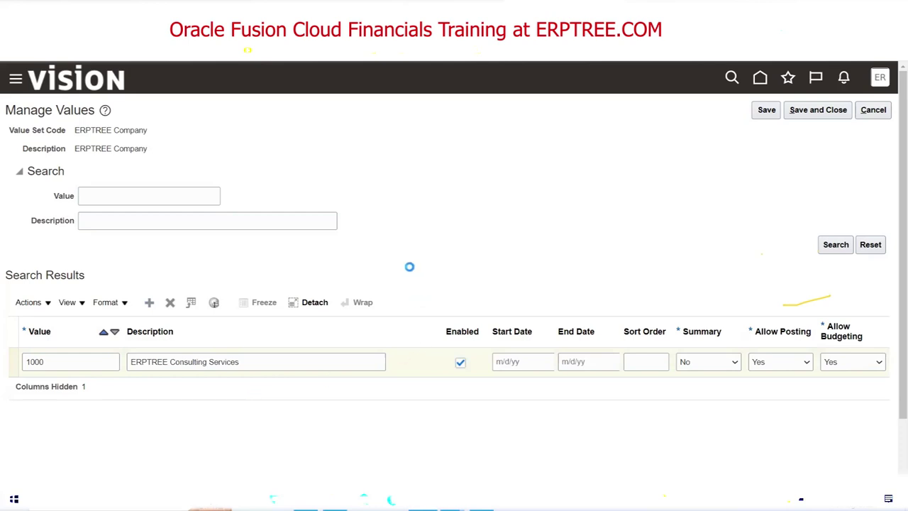
pyautogui.scroll(-1, 409, 267)
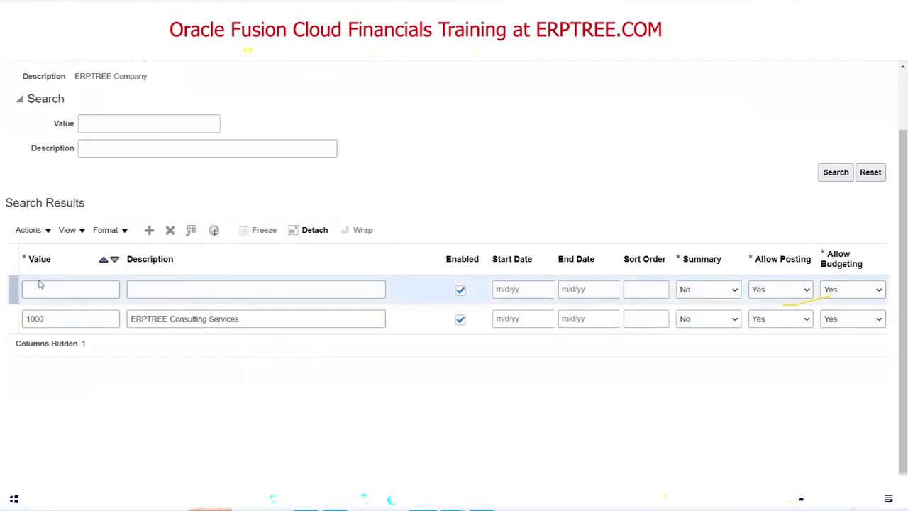
pyautogui.click(44, 285)
pyautogui.write('2000')
pyautogui.press('Tab')
pyautogui.write('ER')
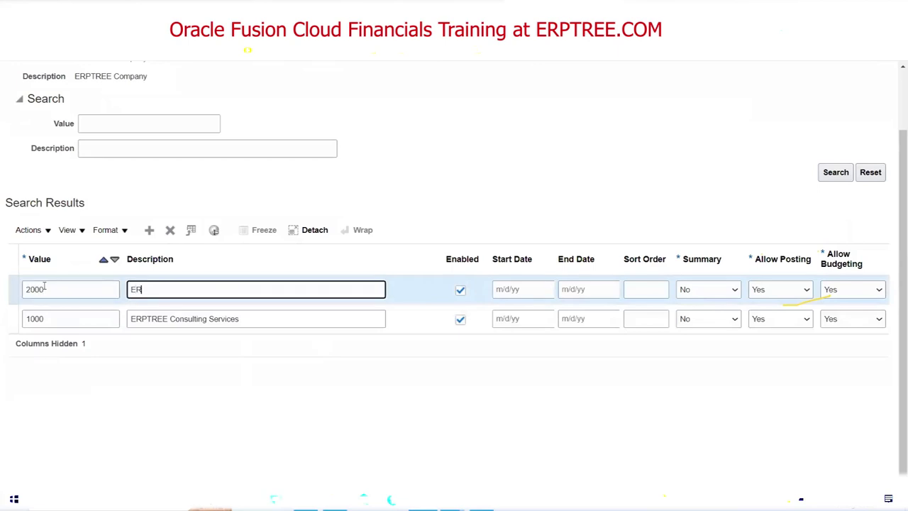
pyautogui.write('PTREE Financial Services')
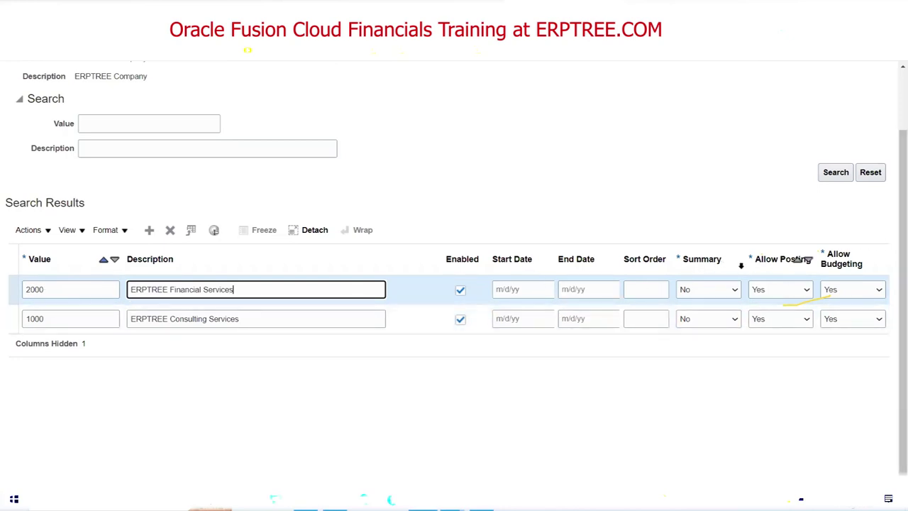
pyautogui.click(149, 230)
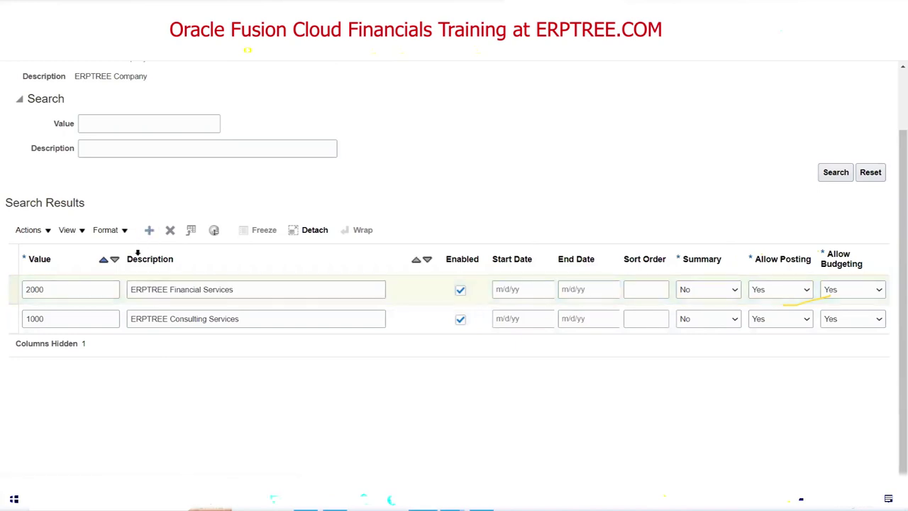
# Add value 30000 with description ERPTREE BPO Services and try saving, triggering the FND-2825 length error.
pyautogui.click(46, 291)
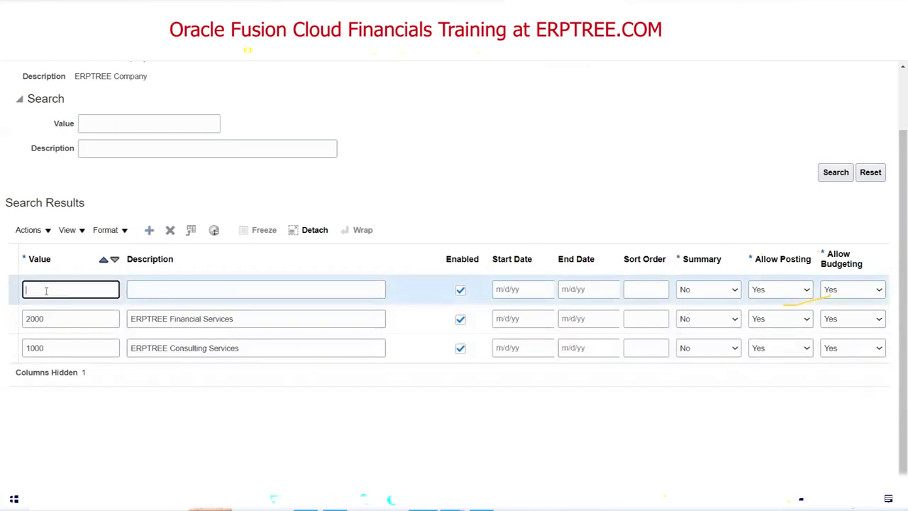
pyautogui.write('3000')
pyautogui.click(184, 288)
pyautogui.write('ERPTREE BPO Services')
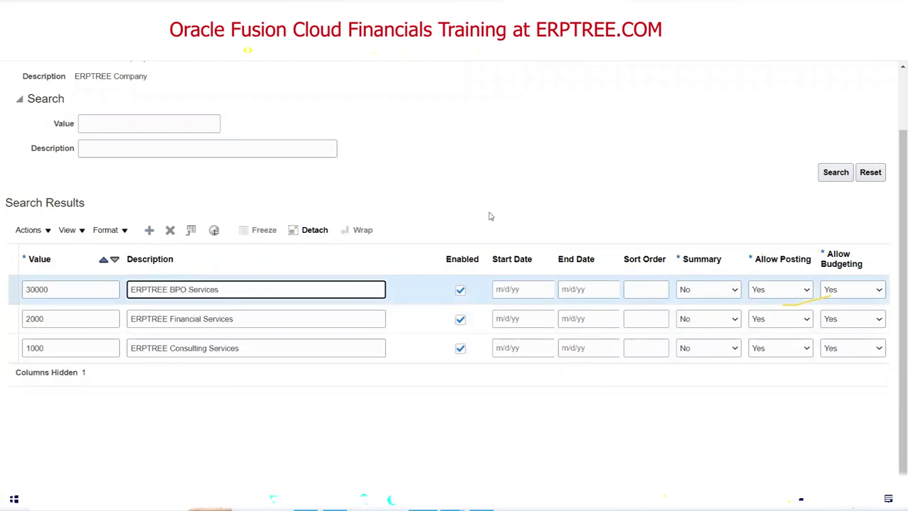
pyautogui.click(504, 185)
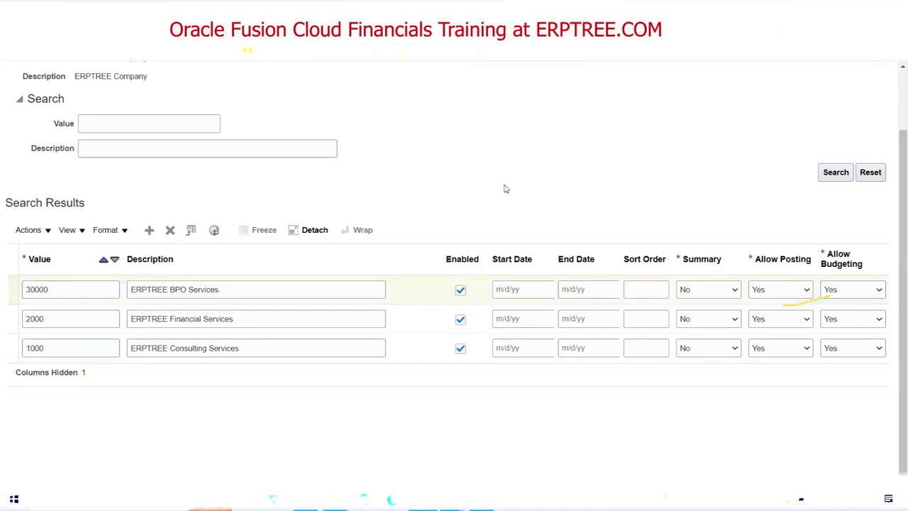
pyautogui.scroll(2, 505, 188)
pyautogui.click(766, 110)
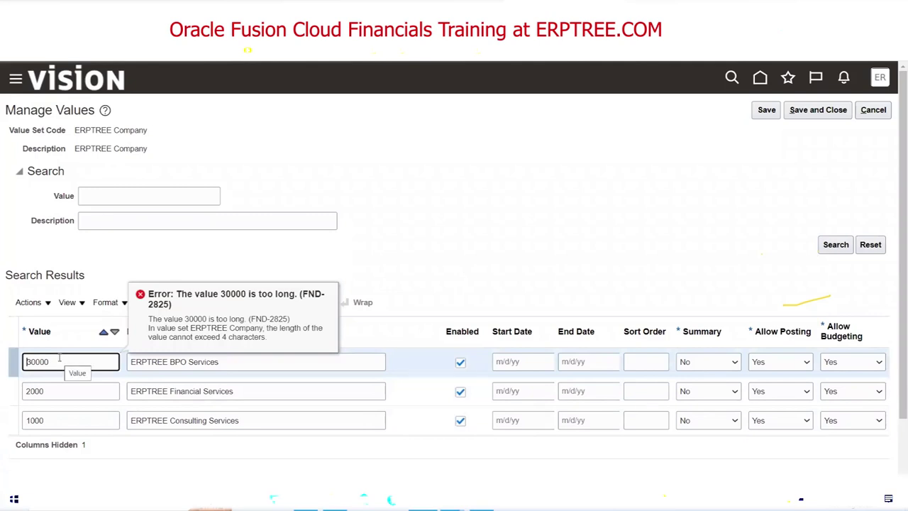
# Dismiss the error, shorten 30000 to 3000, and save company values 1000, 2000 and 3000.
pyautogui.click(60, 361)
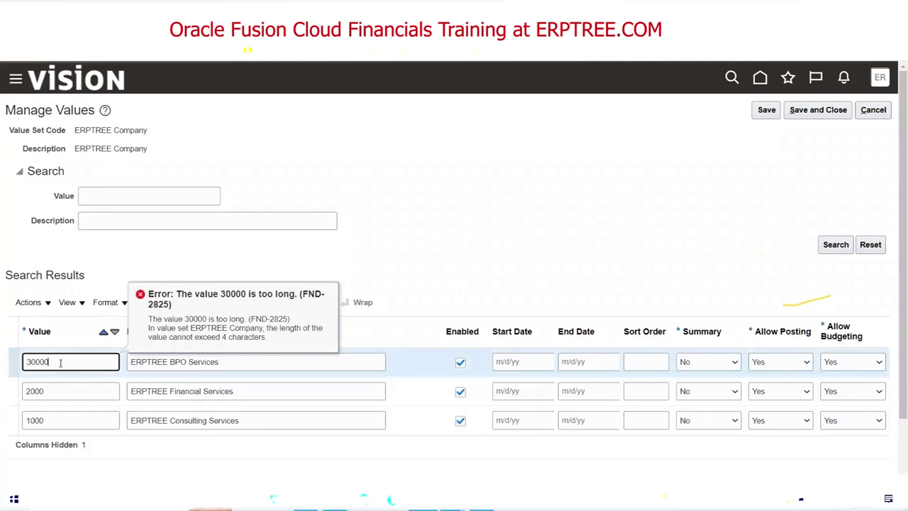
pyautogui.moveTo(49, 363); pyautogui.dragTo(22, 363)
pyautogui.click(436, 246)
pyautogui.click(75, 361)
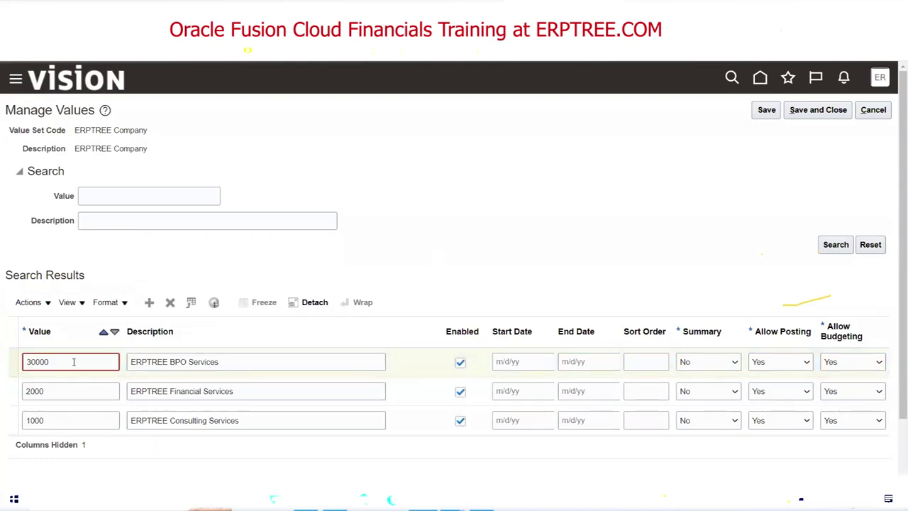
pyautogui.press('BackSpace')
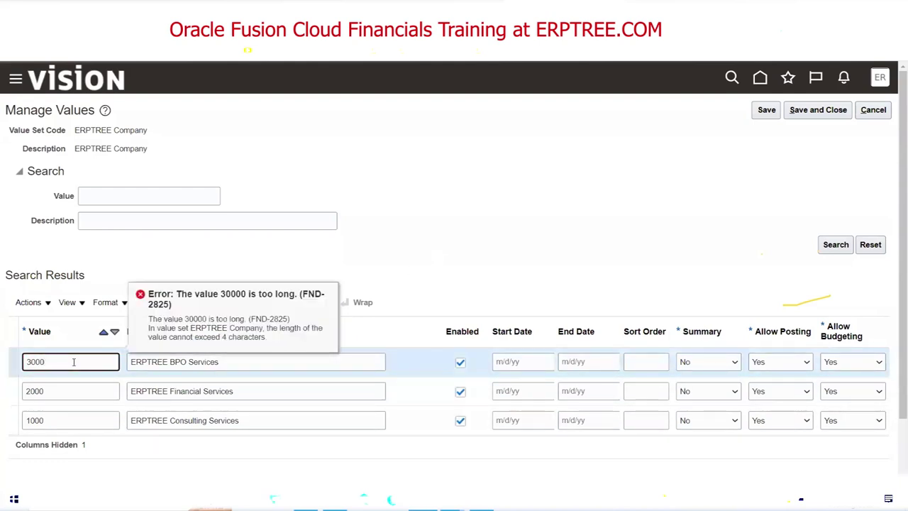
pyautogui.click(472, 254)
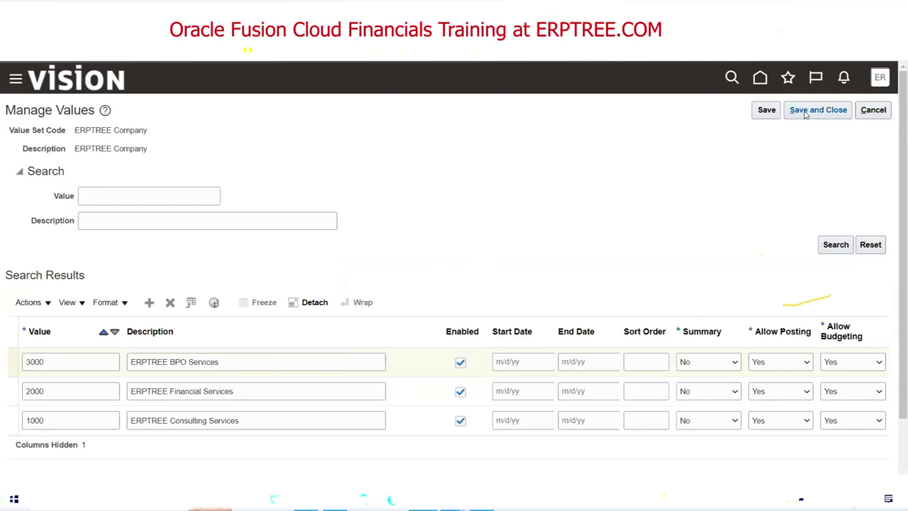
pyautogui.click(766, 111)
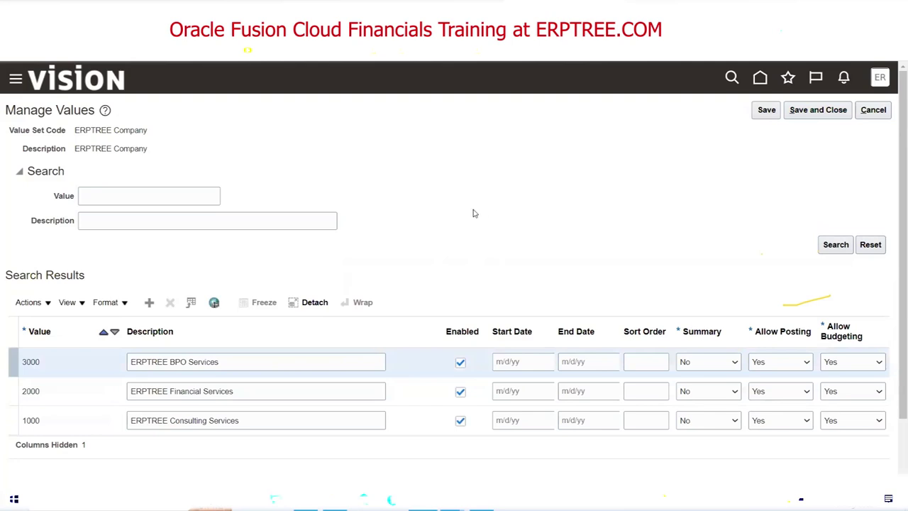
pyautogui.scroll(-2, 472, 212)
pyautogui.scroll(2, 472, 212)
# Save and close the ERPTREE Company values, search for ERPTREE Department, and open its values.
pyautogui.click(812, 113)
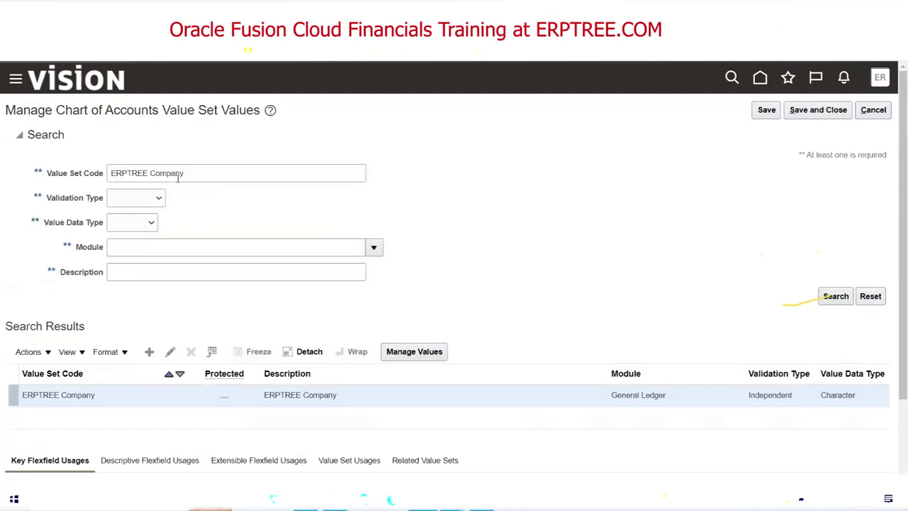
pyautogui.click(205, 171)
pyautogui.press('BackSpace')
pyautogui.press('BackSpace')
pyautogui.press('BackSpace')
pyautogui.press('BackSpace')
pyautogui.press('BackSpace')
pyautogui.press('BackSpace')
pyautogui.press('BackSpace')
pyautogui.write('Depar')
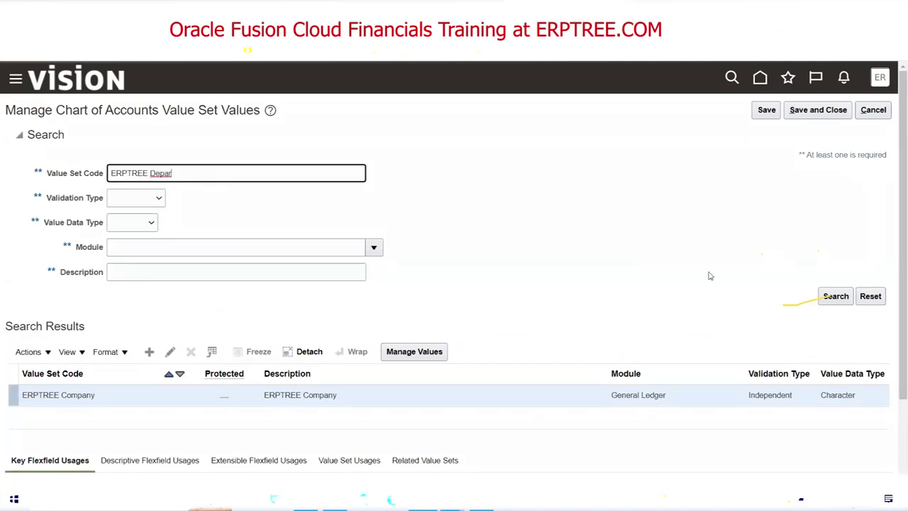
pyautogui.click(834, 297)
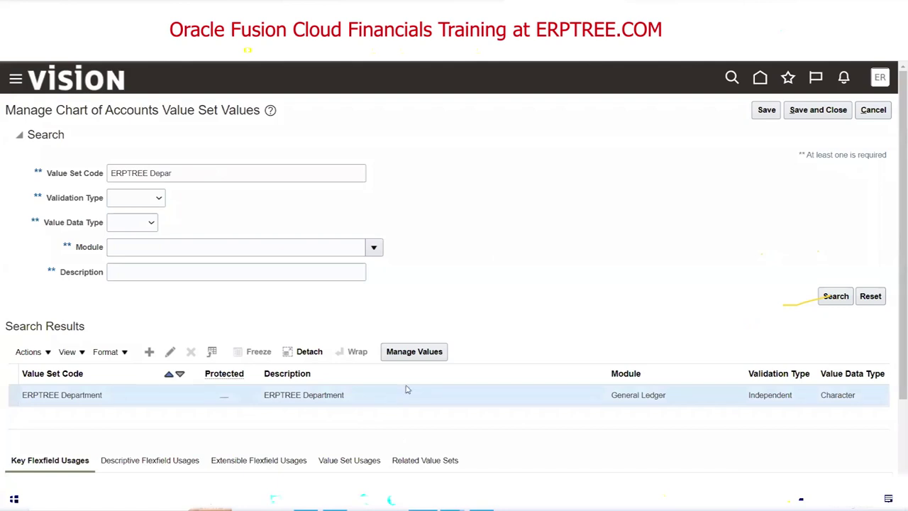
pyautogui.click(413, 359)
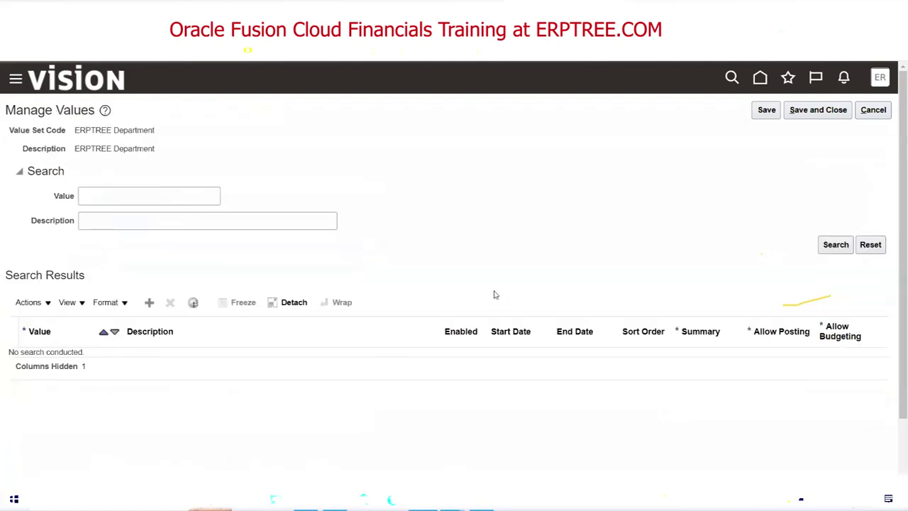
# Search the existing department values, then add a row with value 1000 and description Finance.
pyautogui.click(831, 246)
pyautogui.click(149, 303)
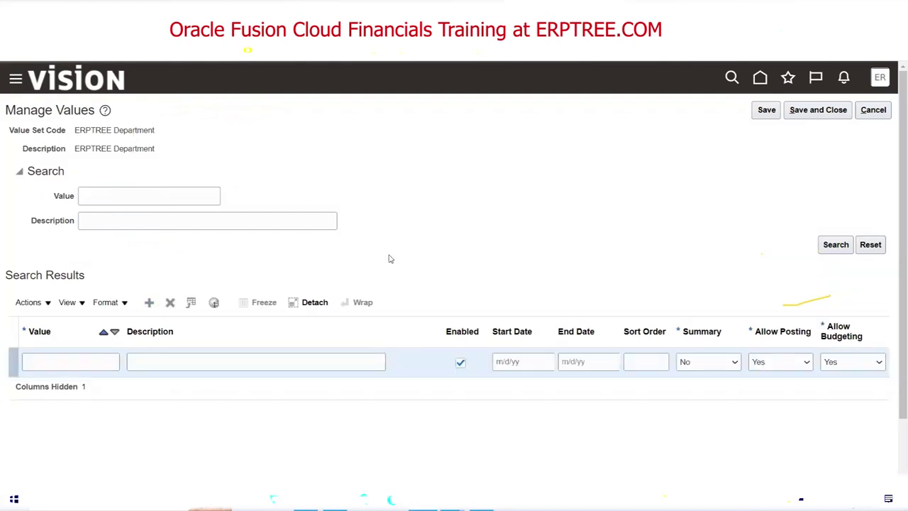
pyautogui.click(60, 362)
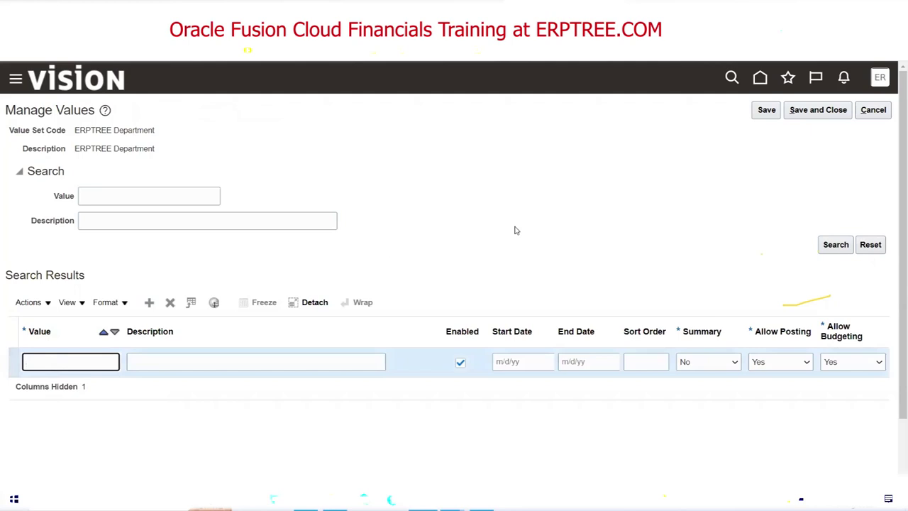
pyautogui.write('1000')
pyautogui.press('Tab')
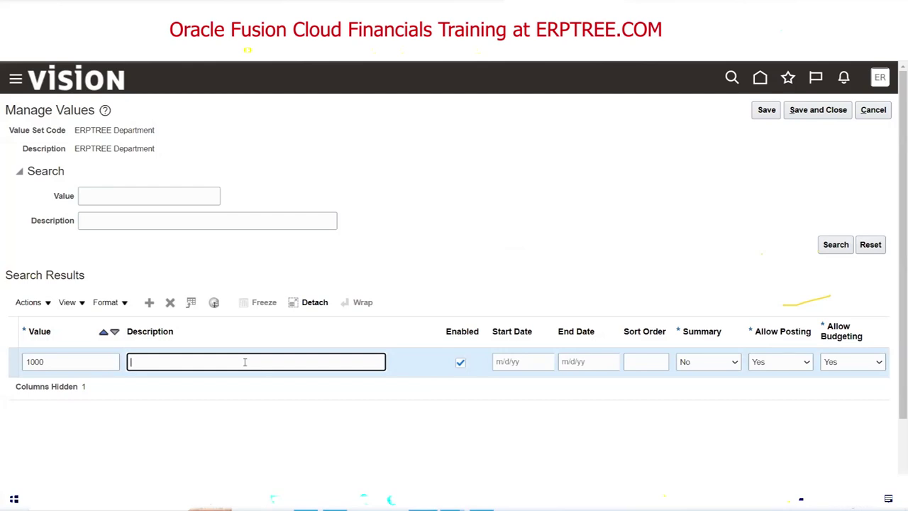
pyautogui.write('Finance')
# Add two more department rows: 2000 HR and 3000 Sales.
pyautogui.click(147, 303)
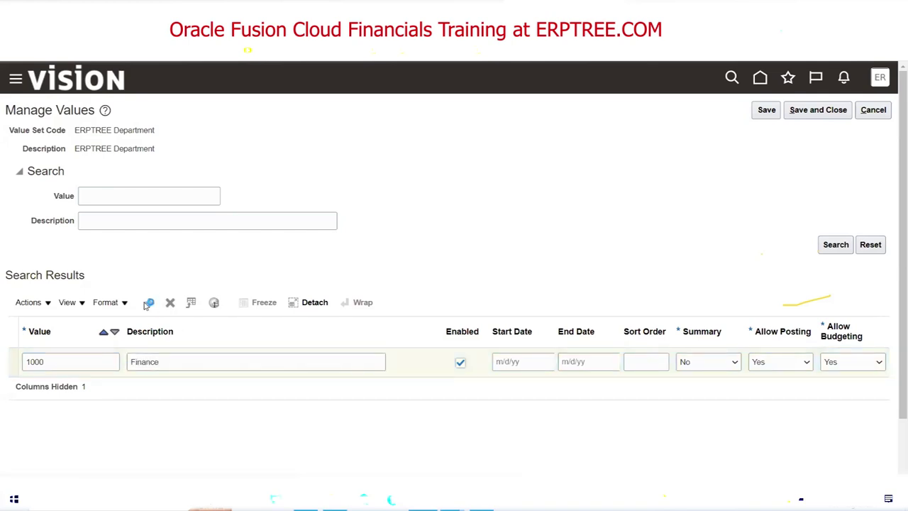
pyautogui.click(60, 363)
pyautogui.write('2000')
pyautogui.press('Tab')
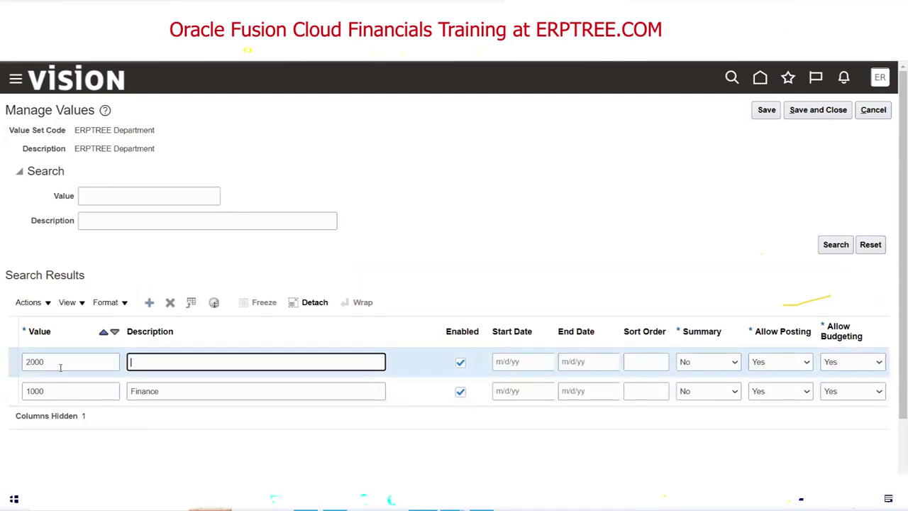
pyautogui.write('HR')
pyautogui.click(149, 303)
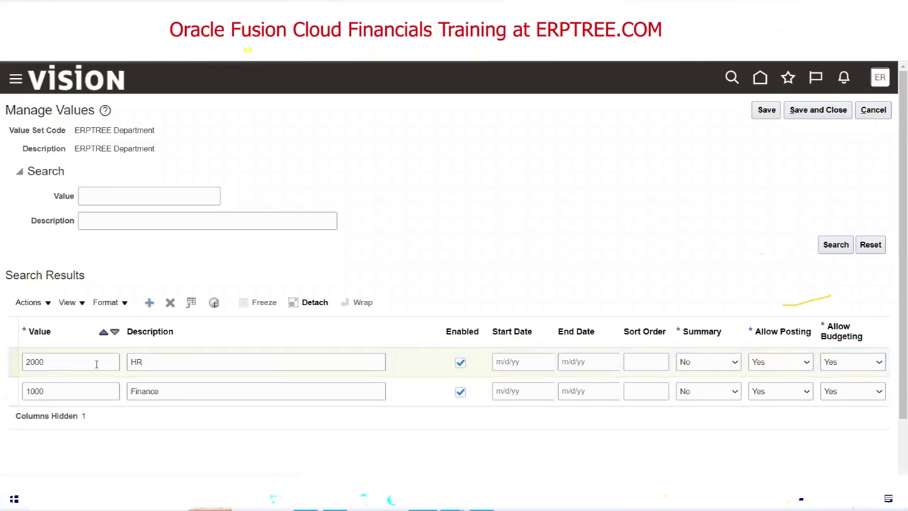
pyautogui.click(68, 361)
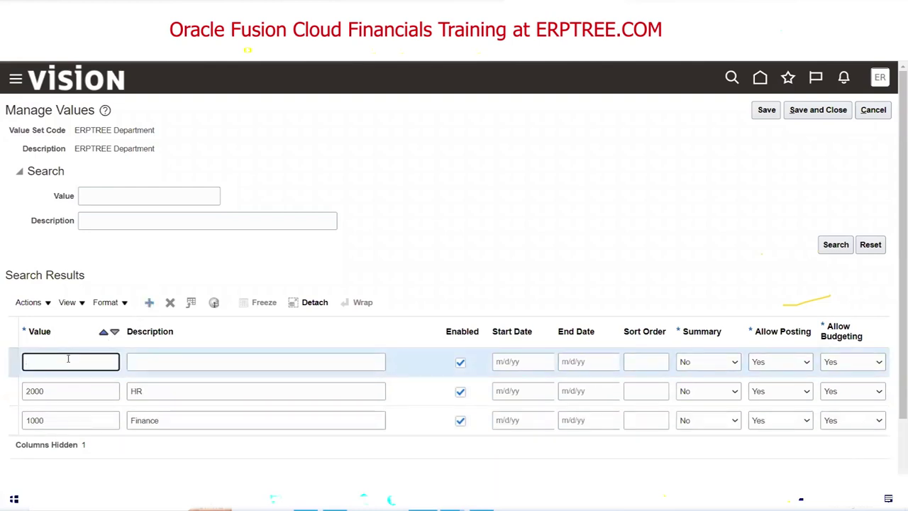
pyautogui.write('3000')
pyautogui.press('Tab')
pyautogui.write('Sales')
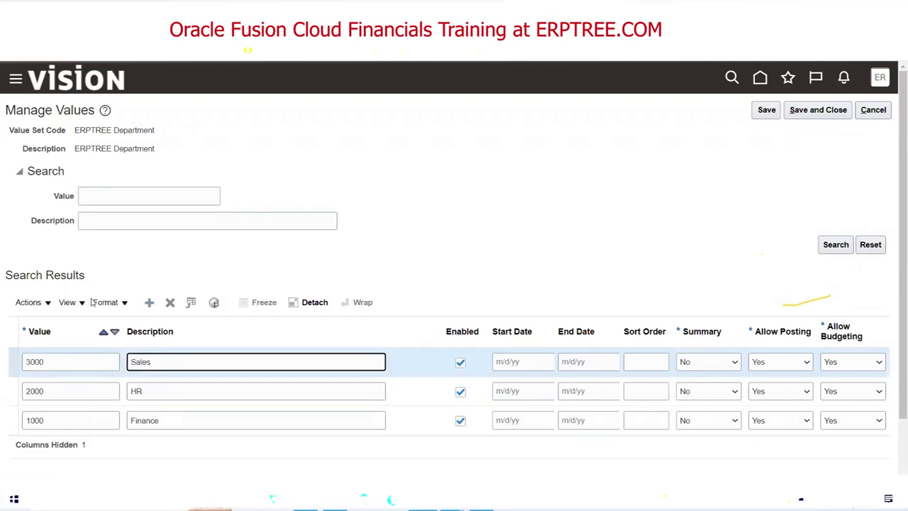
# Enter new department rows 4000 Marketing and 5000 R & D, bringing the list to five.
pyautogui.click(149, 302)
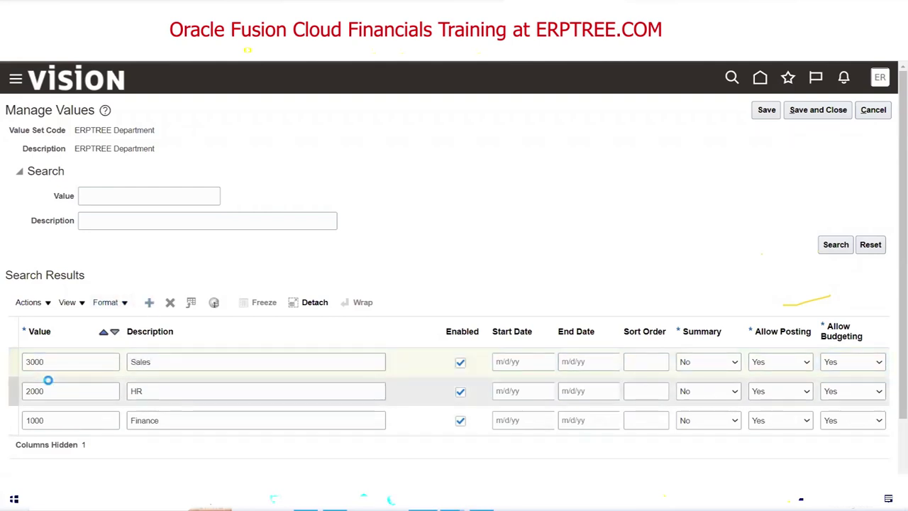
pyautogui.write('4000')
pyautogui.press('Tab')
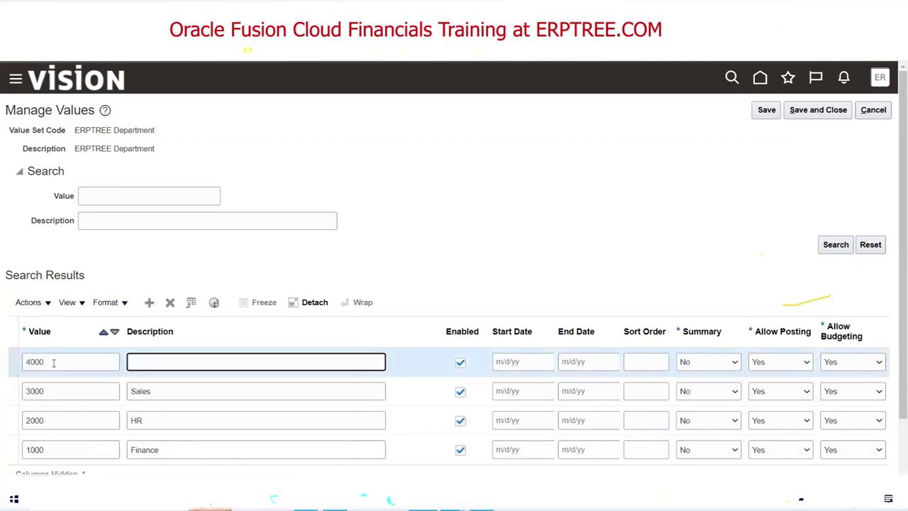
pyautogui.write('Marketing')
pyautogui.click(149, 302)
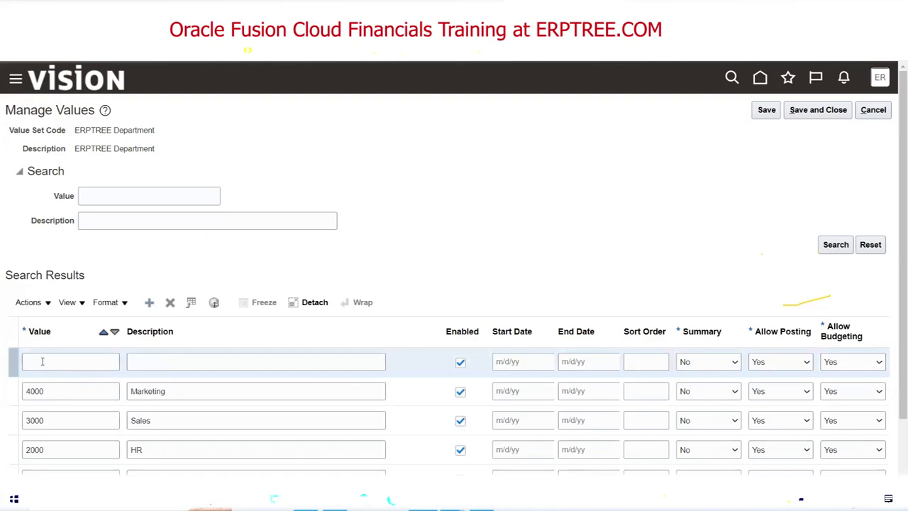
pyautogui.write('5')
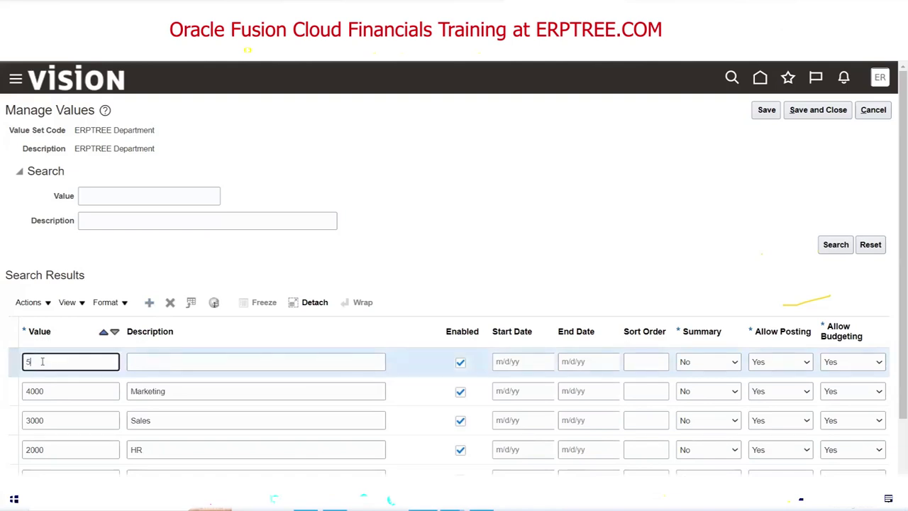
pyautogui.write('000')
pyautogui.press('Tab')
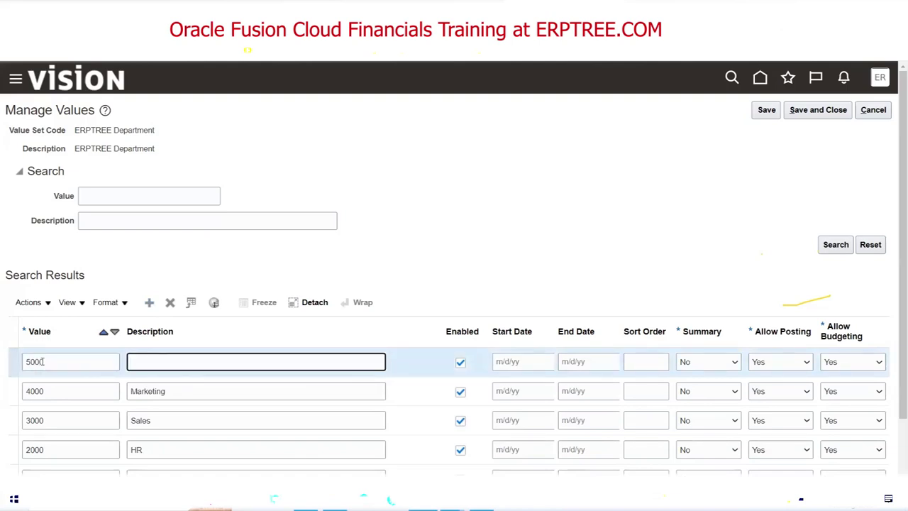
pyautogui.write('R & D')
pyautogui.scroll(-1, 517, 229)
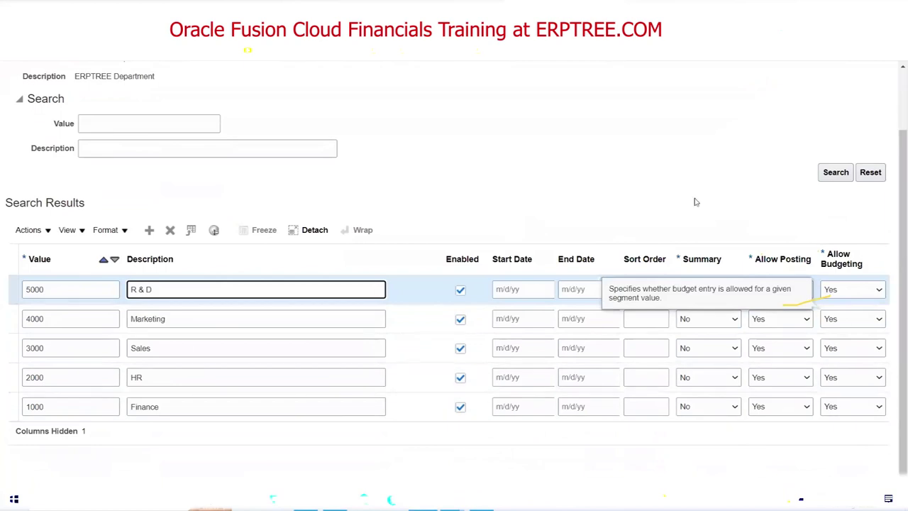
pyautogui.click(759, 444)
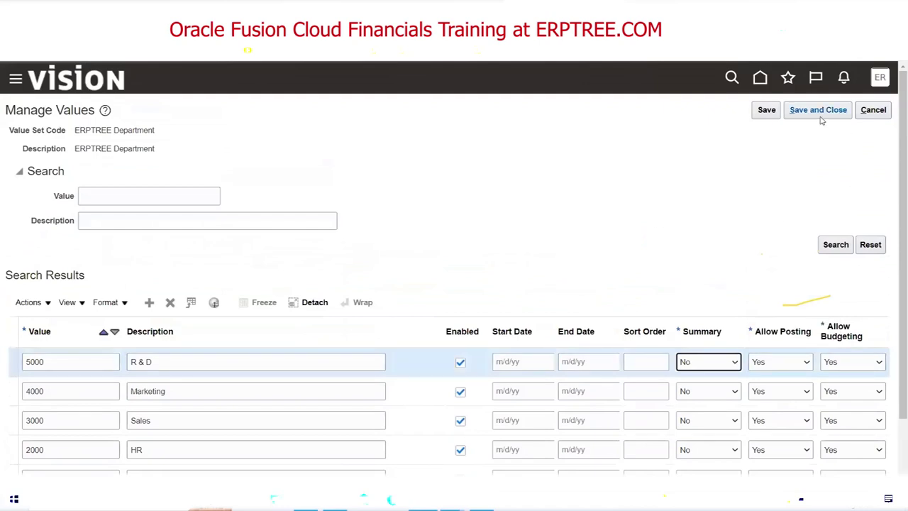
# Save and close the five departments, search for the ERPTREE Account value set, and switch to Excel.
pyautogui.click(819, 116)
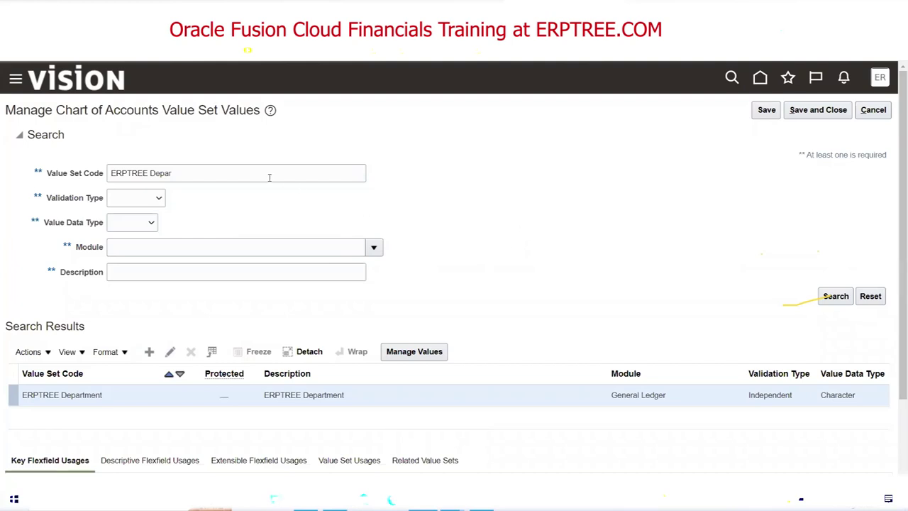
pyautogui.click(225, 175)
pyautogui.press('BackSpace')
pyautogui.press('BackSpace')
pyautogui.press('BackSpace')
pyautogui.press('BackSpace')
pyautogui.press('BackSpace')
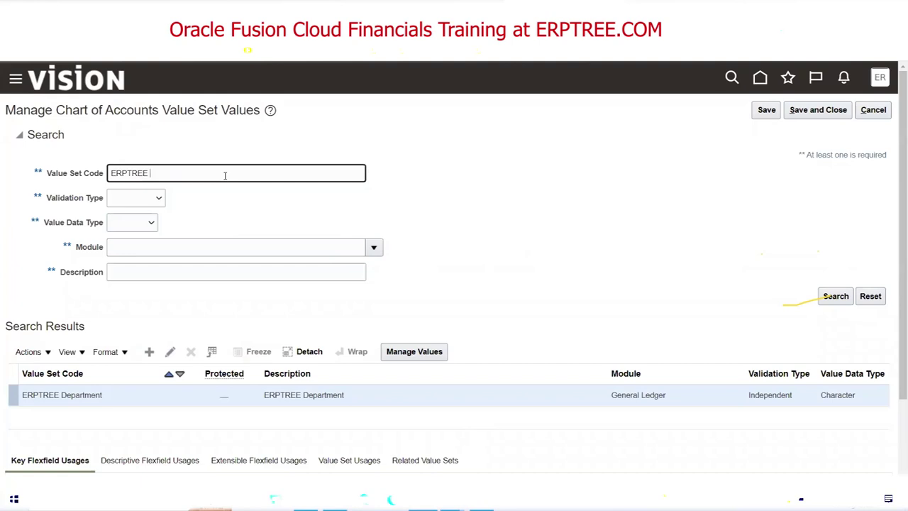
pyautogui.write('a')
pyautogui.press('BackSpace')
pyautogui.write('Account')
pyautogui.click(836, 298)
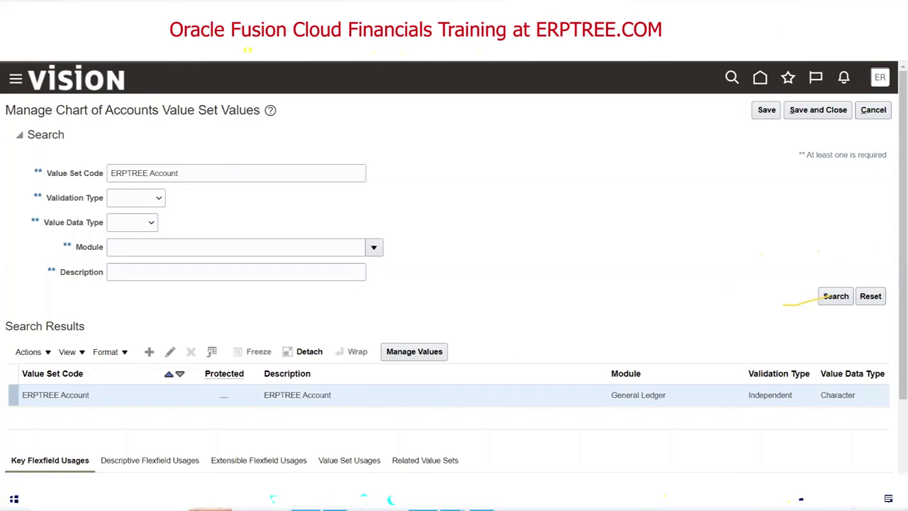
pyautogui.hotkey('alt', 'Tab')
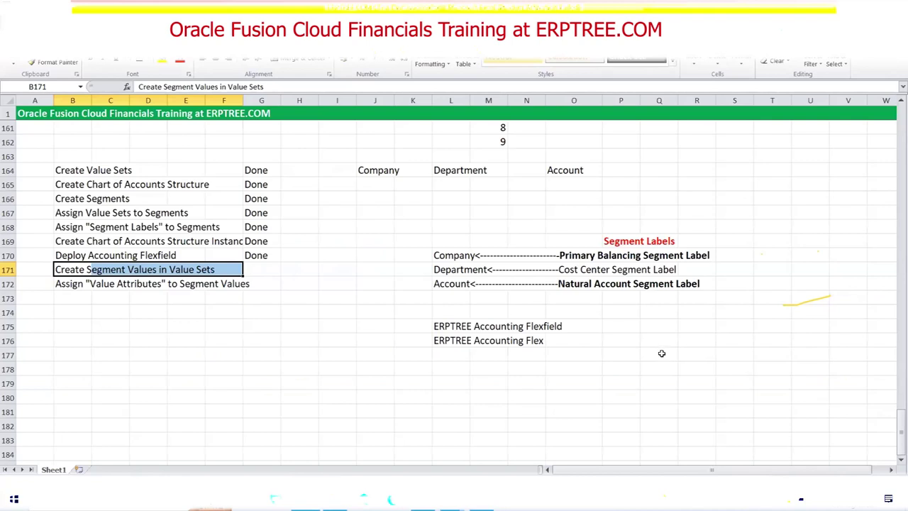
# Enter a bold 'Account Type/Account Nature' heading in cell Q177.
pyautogui.click(661, 353)
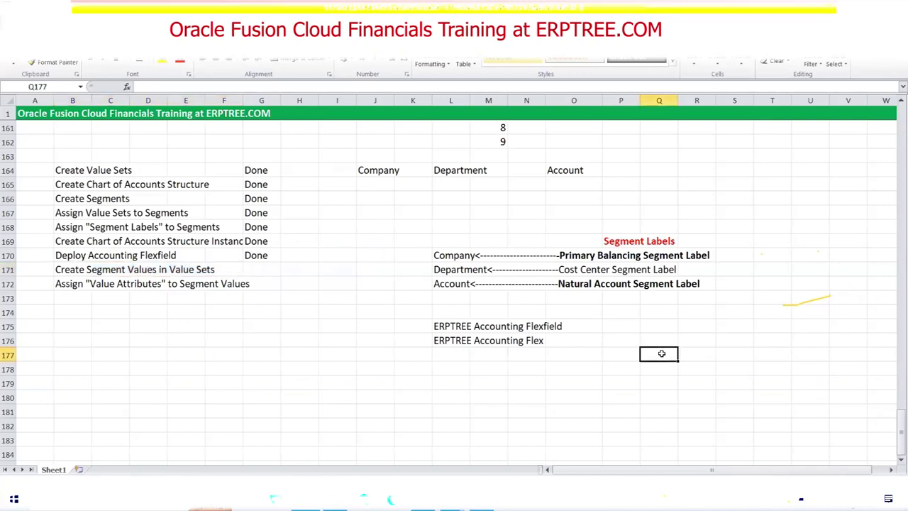
pyautogui.write('Account Type/Account Nature')
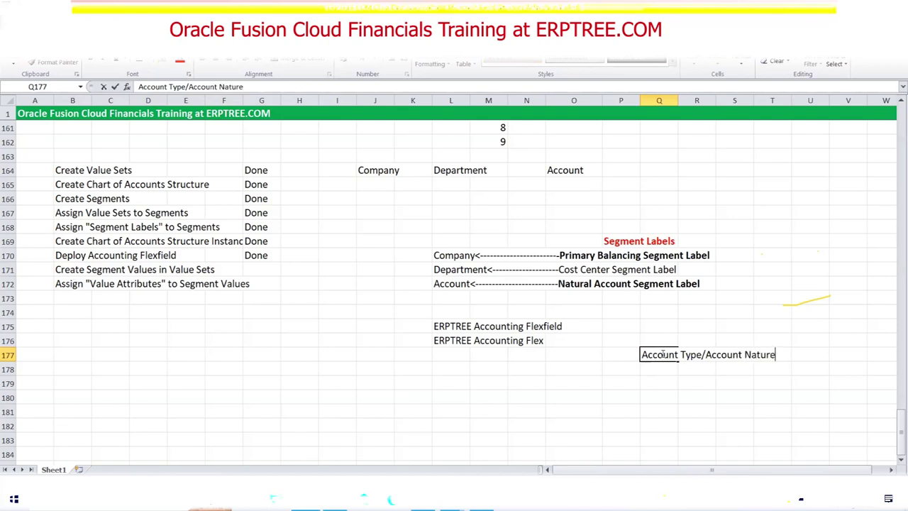
pyautogui.click(654, 356)
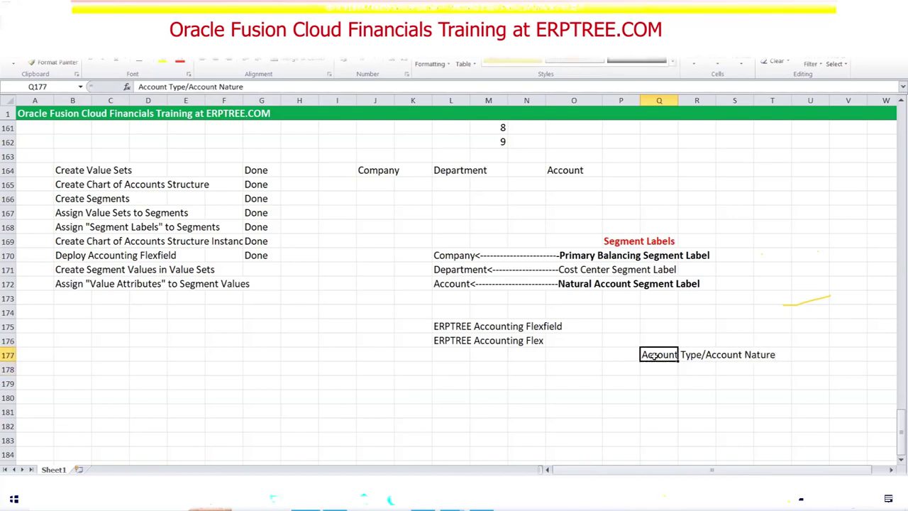
pyautogui.hotkey('ctrl', 'b')
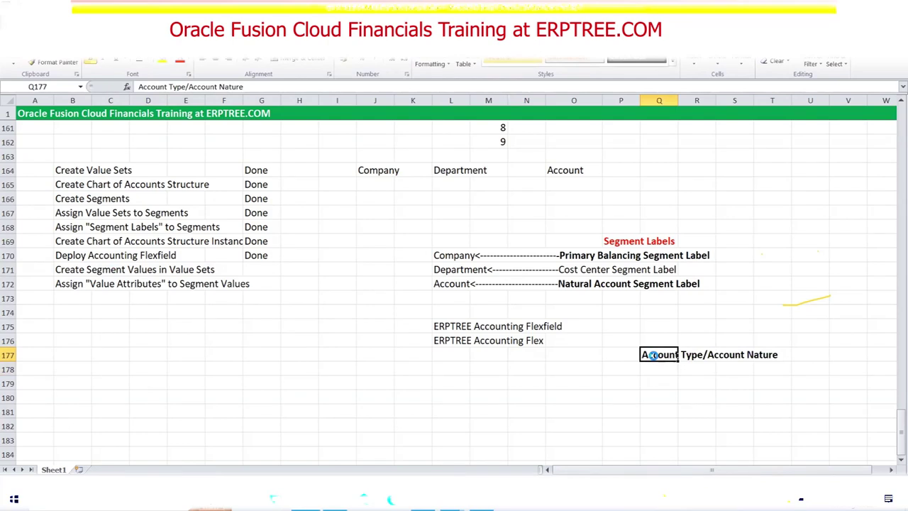
# Review the account list entries: Salaries, HSBC Cash, Purchase - Laptop and Revenue from Laptop.
pyautogui.scroll(3, 354, 269)
pyautogui.scroll(3, 354, 270)
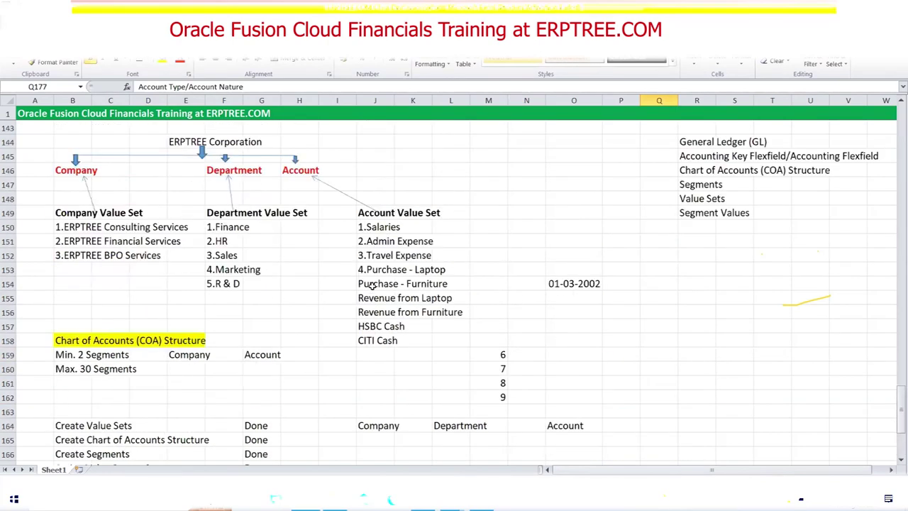
pyautogui.moveTo(387, 228); pyautogui.dragTo(440, 341)
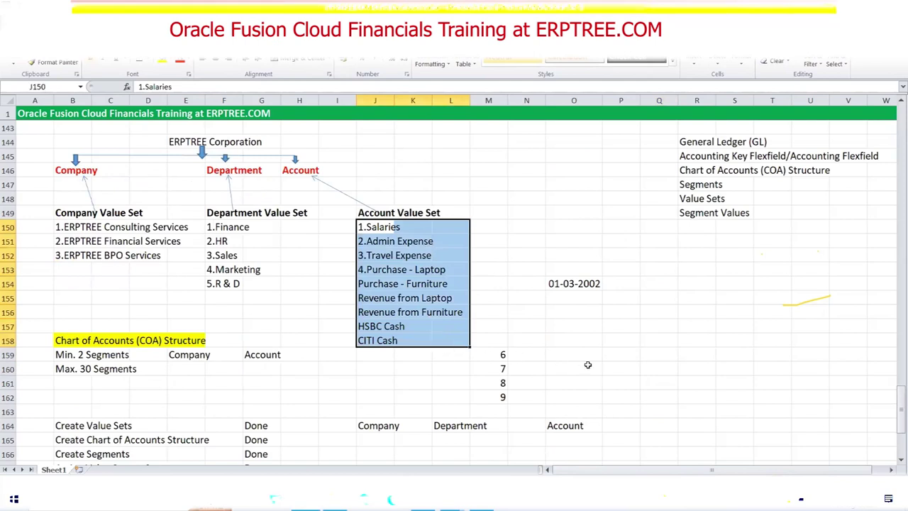
pyautogui.click(370, 227)
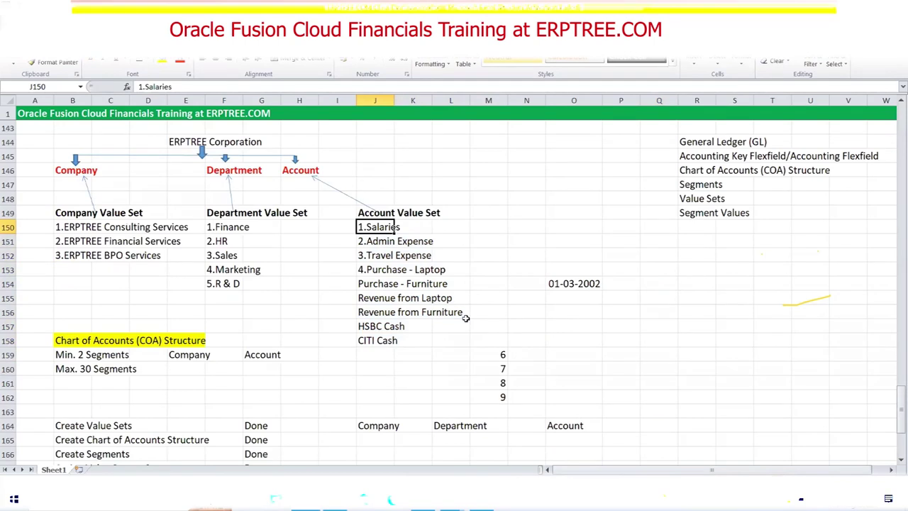
pyautogui.click(376, 327)
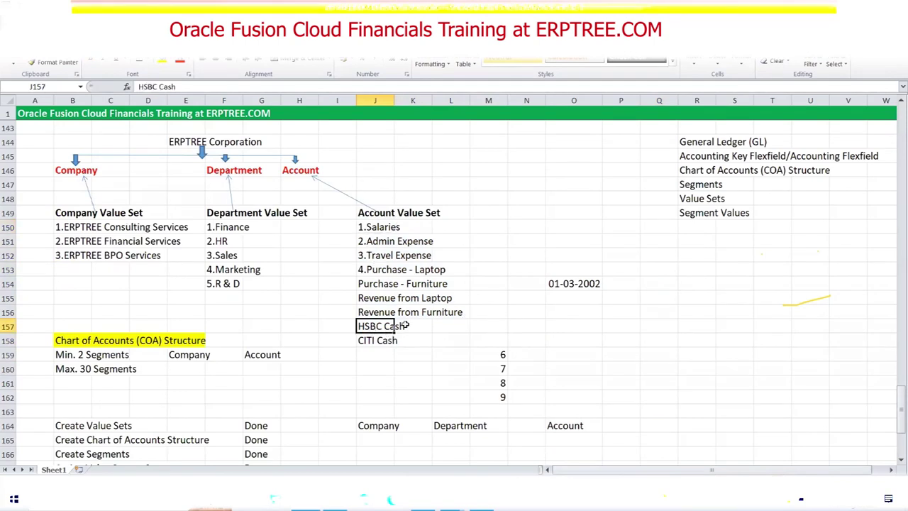
pyautogui.click(381, 268)
pyautogui.moveTo(377, 297); pyautogui.dragTo(434, 299)
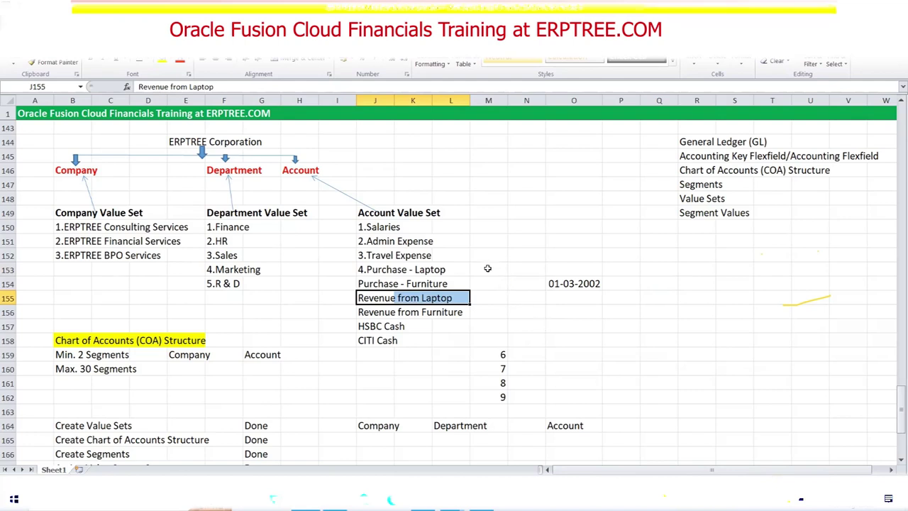
pyautogui.scroll(-8, 487, 260)
# Type Expense, Revenue, Assets, Liability and Ownership down Q178 to Q182 beneath the heading.
pyautogui.click(646, 290)
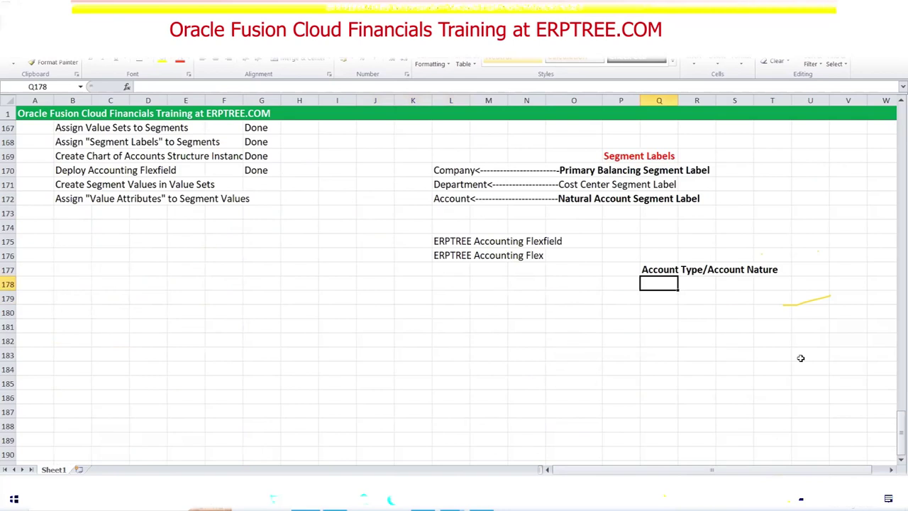
pyautogui.write('Expense')
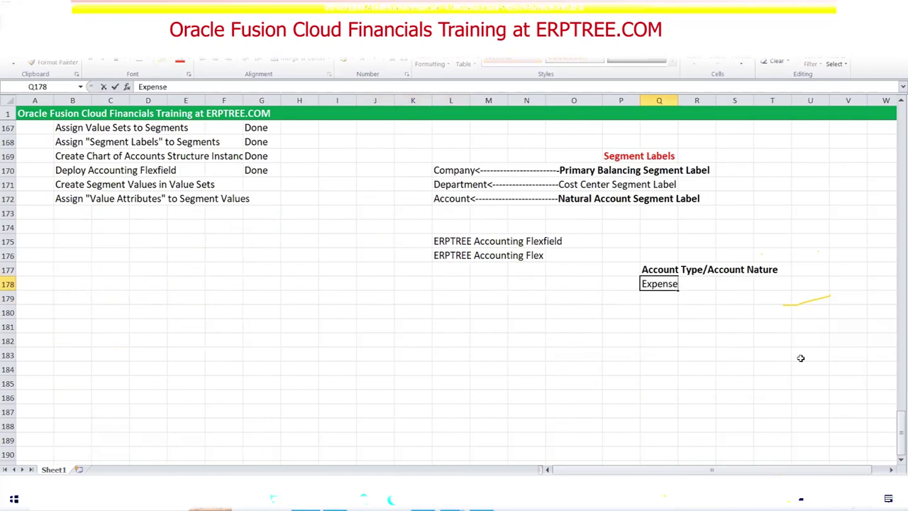
pyautogui.press('Return')
pyautogui.write('Revenue')
pyautogui.press('Return')
pyautogui.write('Asset')
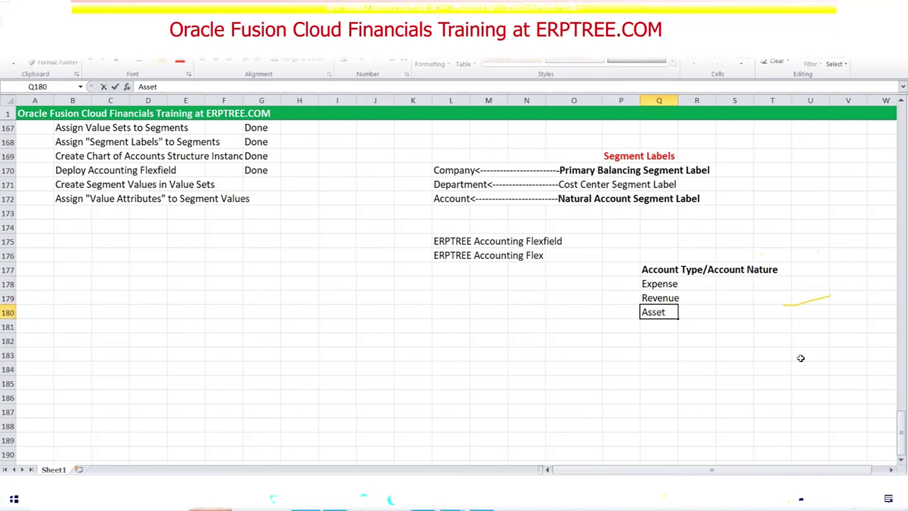
pyautogui.write('s')
pyautogui.press('Return')
pyautogui.write('Liability')
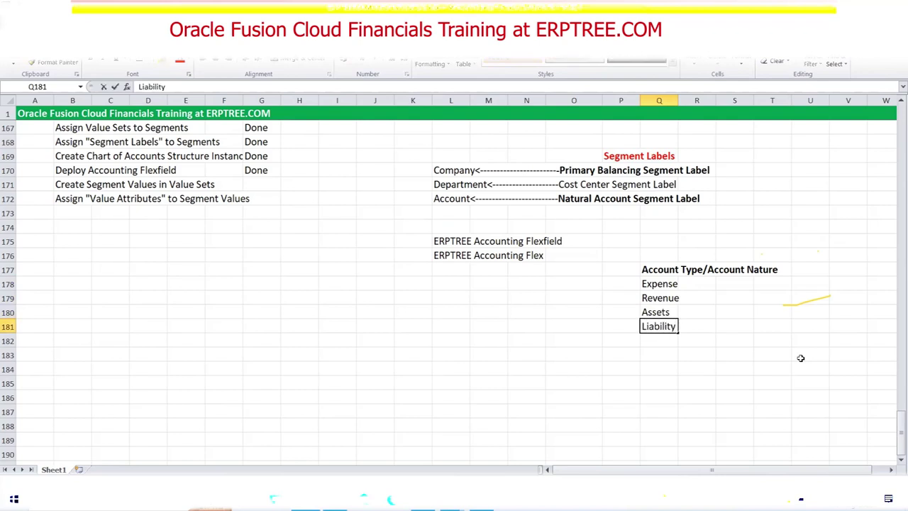
pyautogui.click(657, 337)
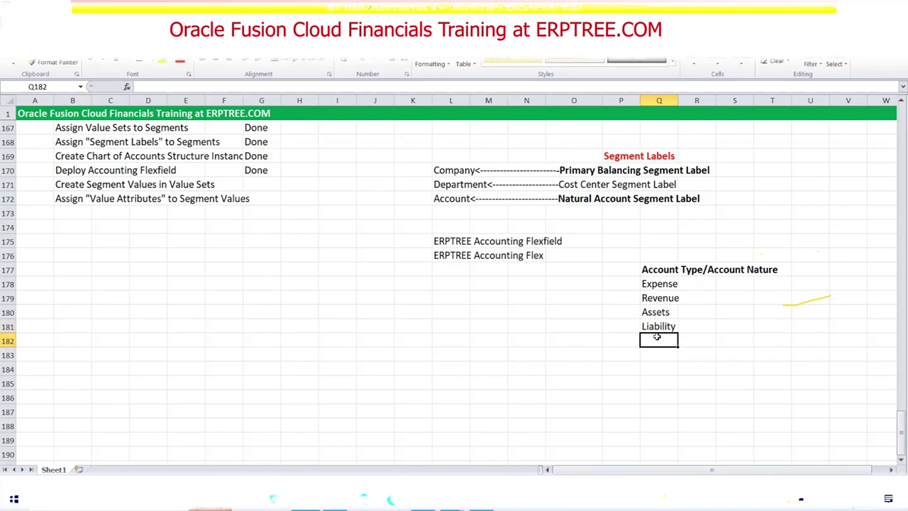
pyautogui.write('Ownership')
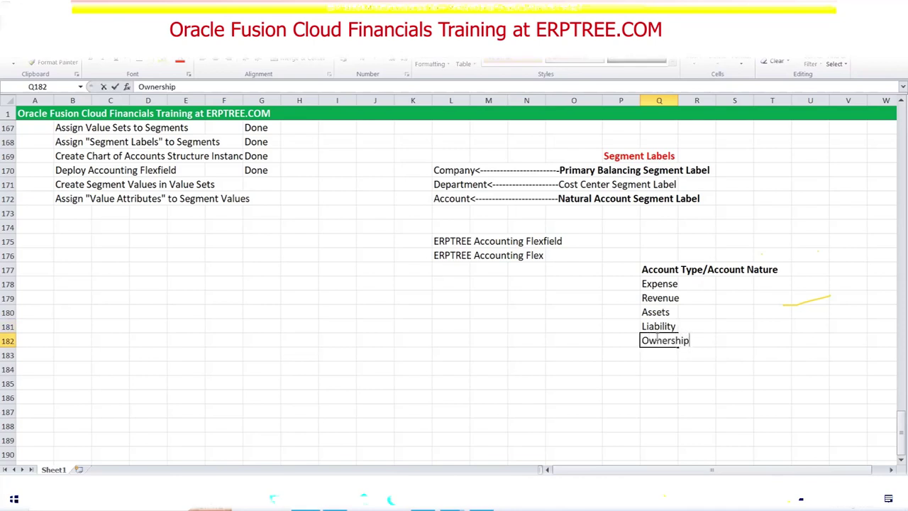
pyautogui.click(658, 339)
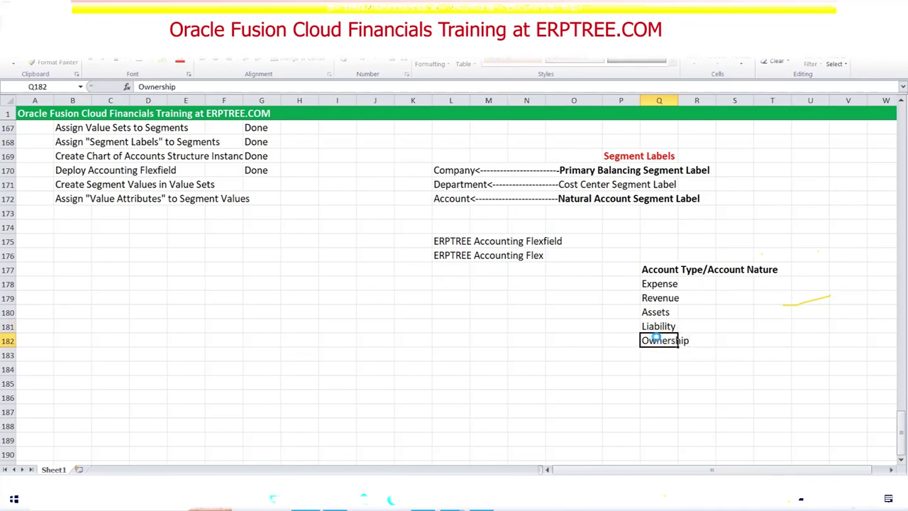
pyautogui.click(657, 271)
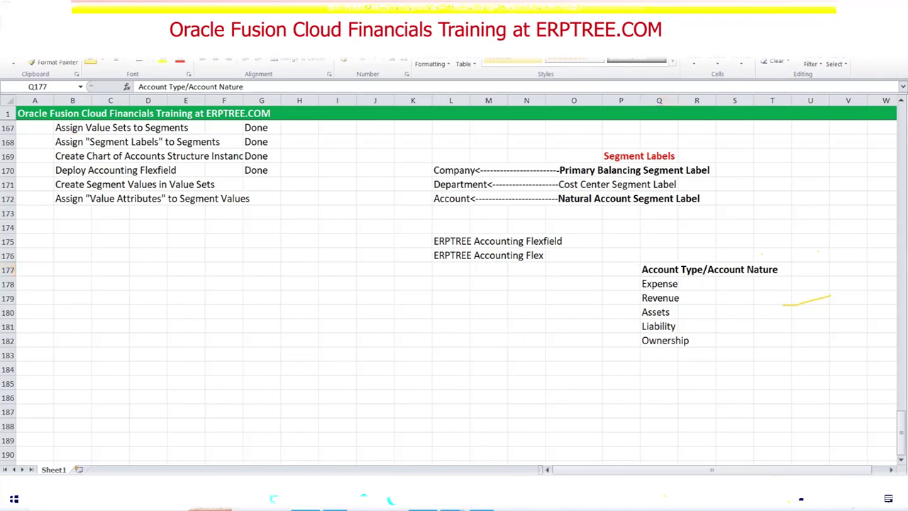
pyautogui.hotkey('alt', 'Tab')
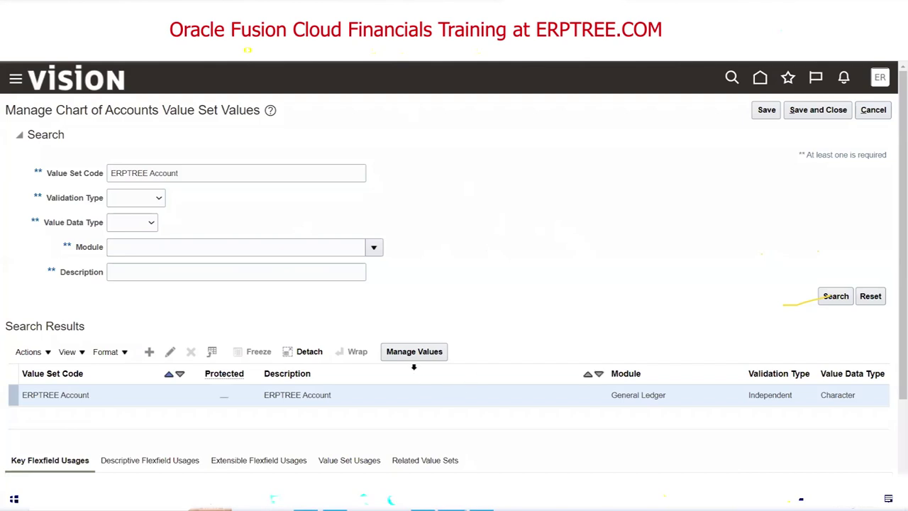
# Open the ERPTREE Account values, add a blank row, and scroll right to see all columns.
pyautogui.click(409, 352)
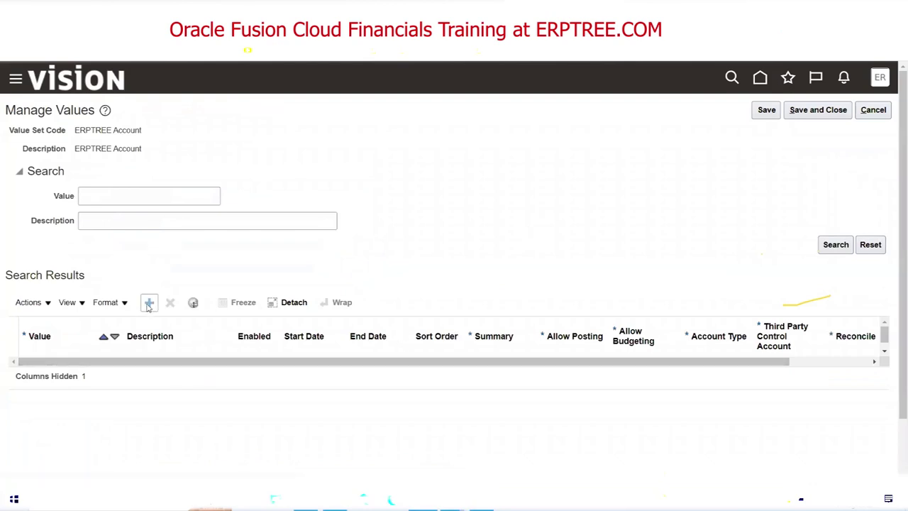
pyautogui.click(149, 303)
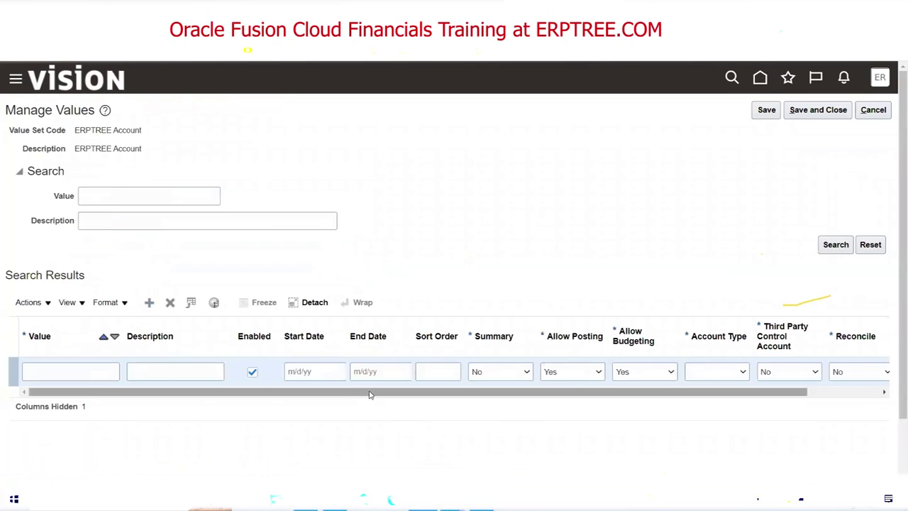
pyautogui.moveTo(369, 396); pyautogui.dragTo(471, 391)
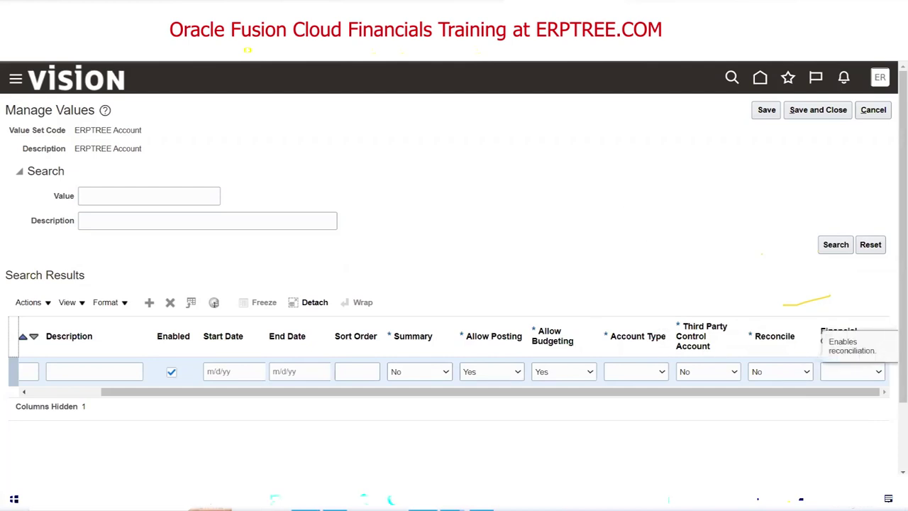
pyautogui.hotkey('alt', 'Tab')
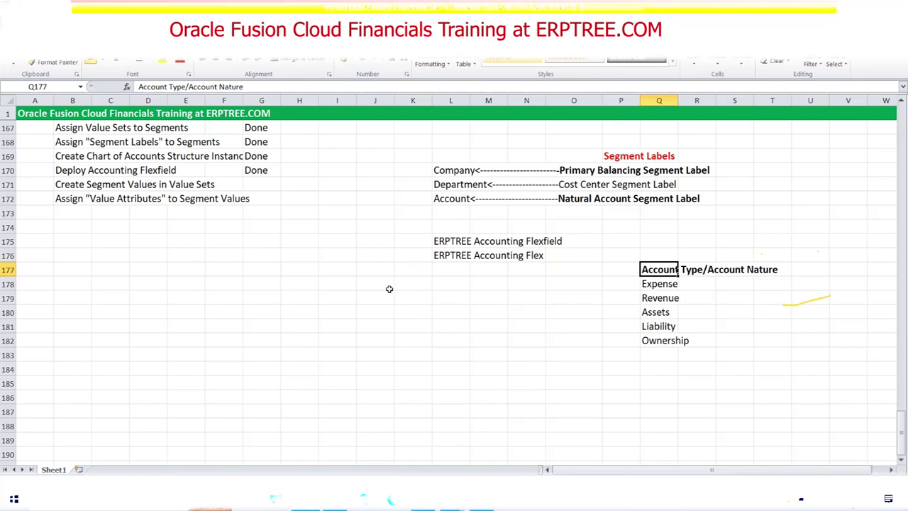
# Return to the ERPTREE Account values page and review the Account Type, Third Party Control Account, Reconcile and Financial Category columns.
pyautogui.hotkey('alt', 'Tab')
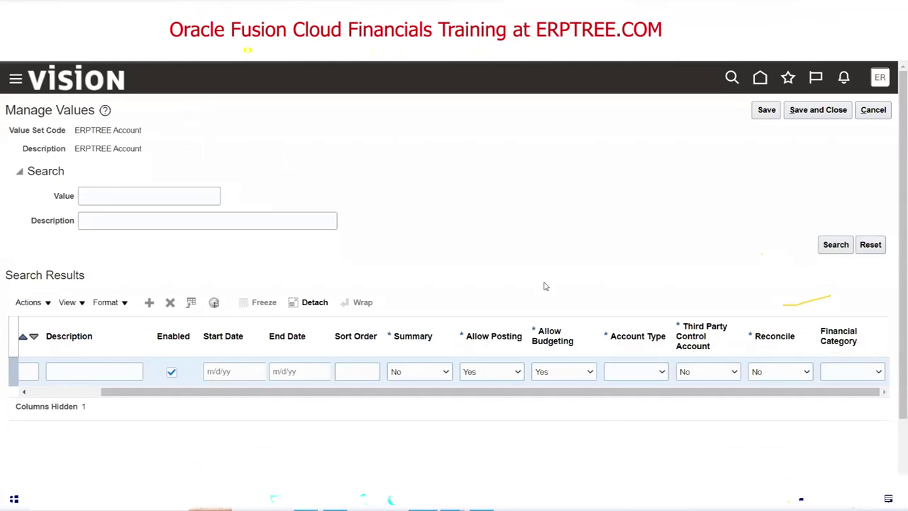
pyautogui.tripleClick(84, 135)
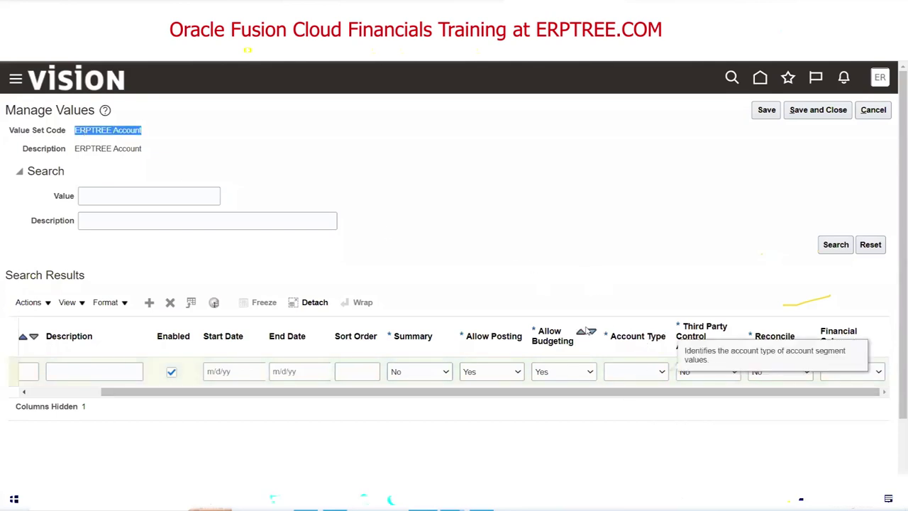
pyautogui.click(663, 337)
pyautogui.click(725, 328)
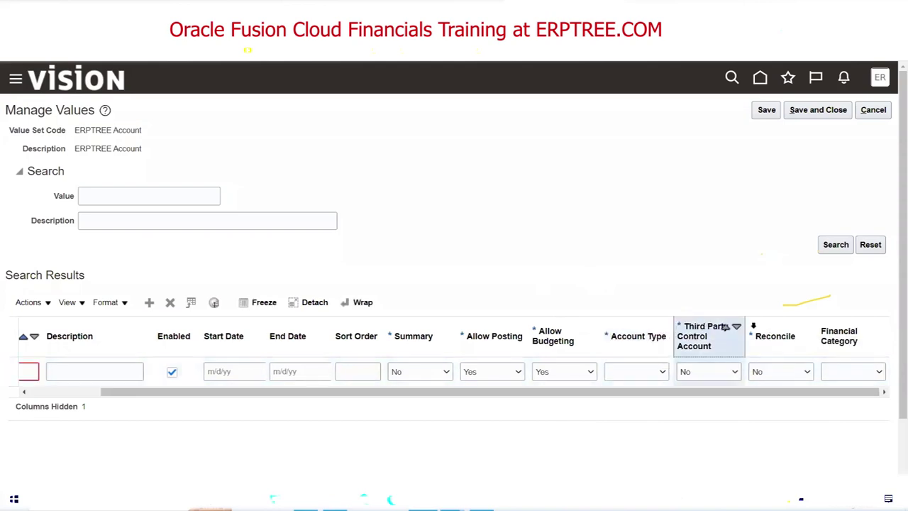
pyautogui.click(839, 336)
pyautogui.click(774, 335)
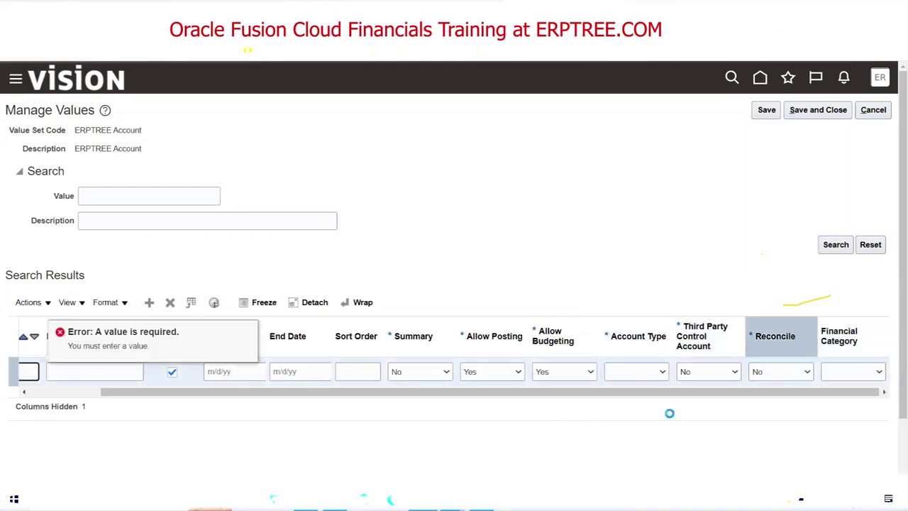
pyautogui.hotkey('alt', 'Tab')
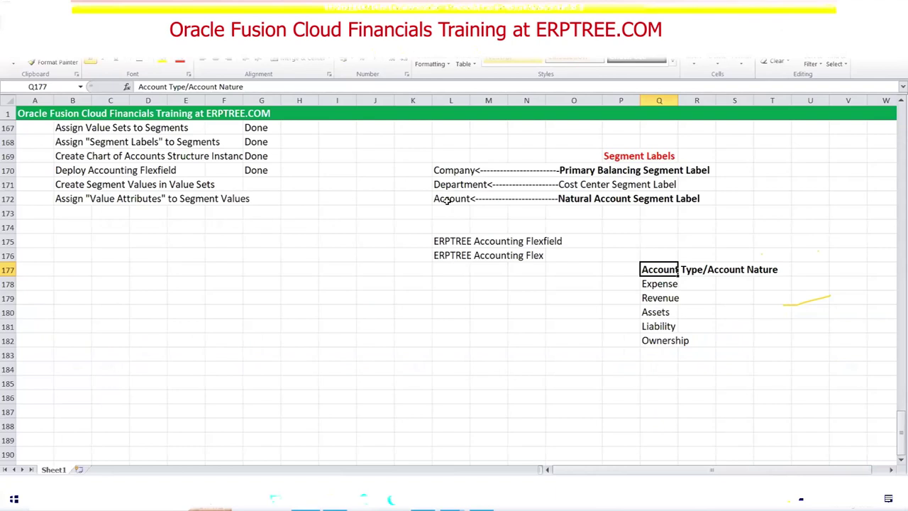
pyautogui.hotkey('alt', 'Tab')
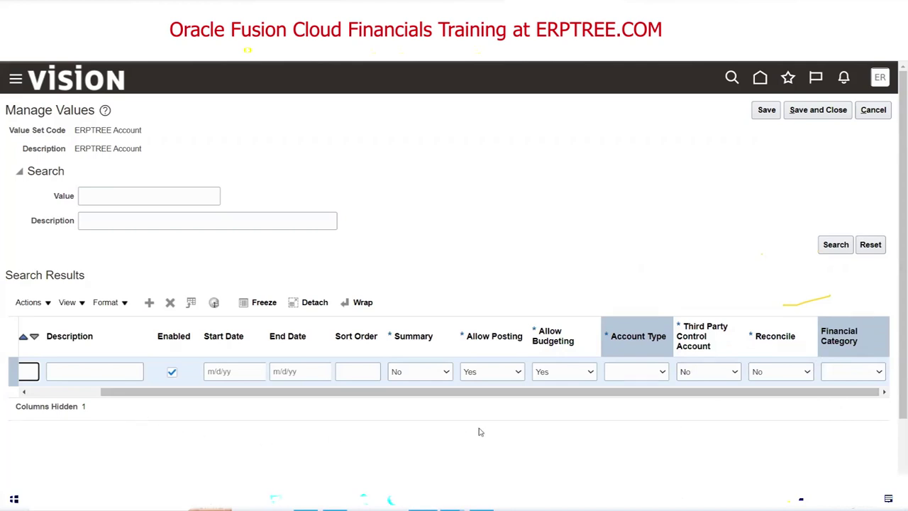
pyautogui.hotkey('alt', 'Tab')
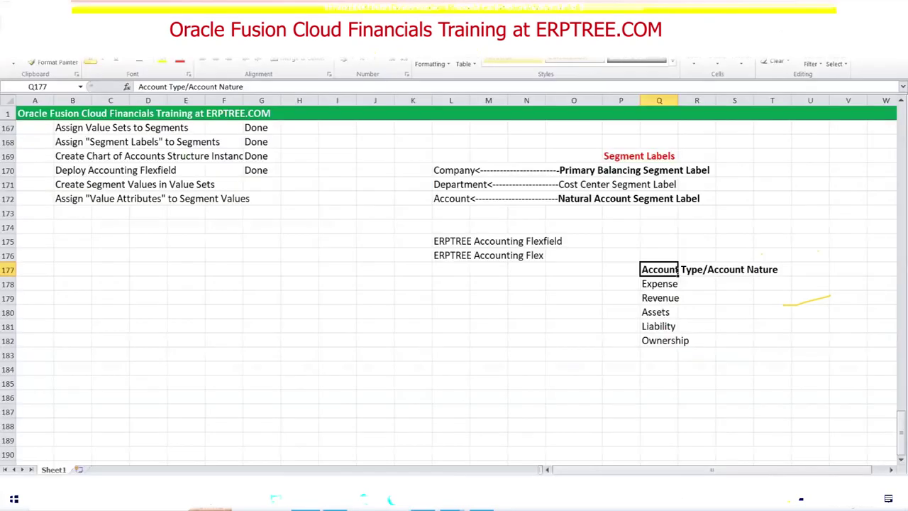
pyautogui.click(658, 283)
pyautogui.click(658, 297)
pyautogui.click(656, 311)
pyautogui.click(657, 325)
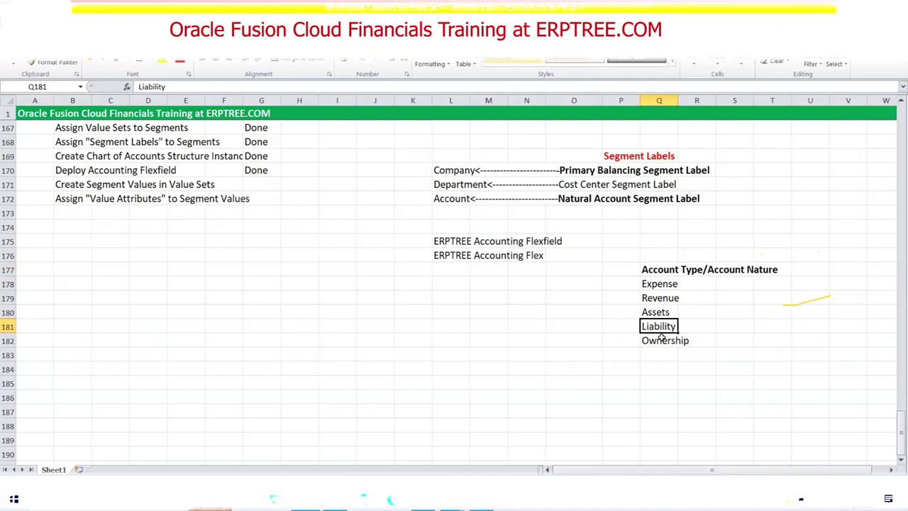
pyautogui.click(663, 338)
pyautogui.hotkey('alt', 'Tab')
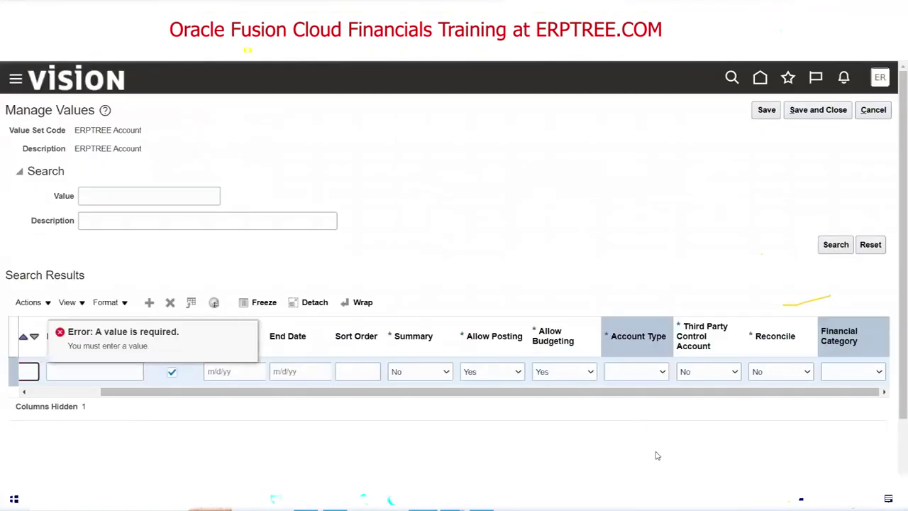
pyautogui.moveTo(649, 337)
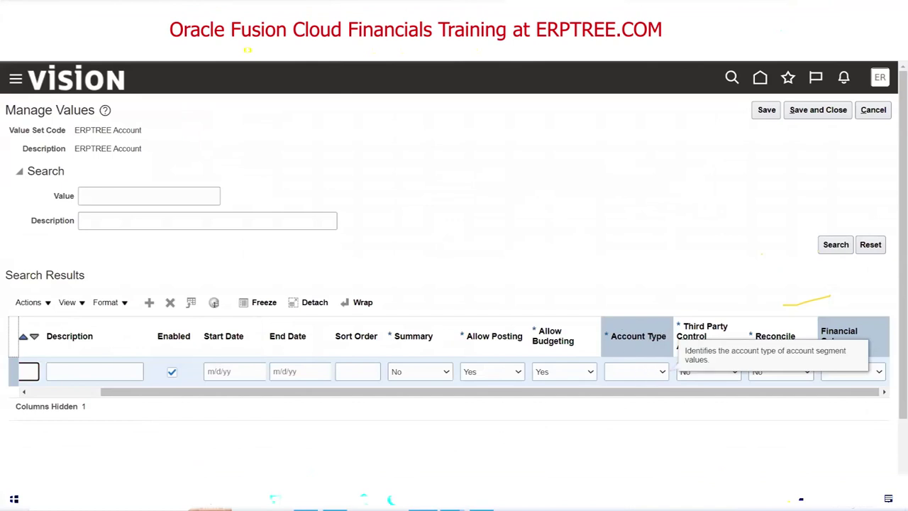
pyautogui.hotkey('alt', 'Tab')
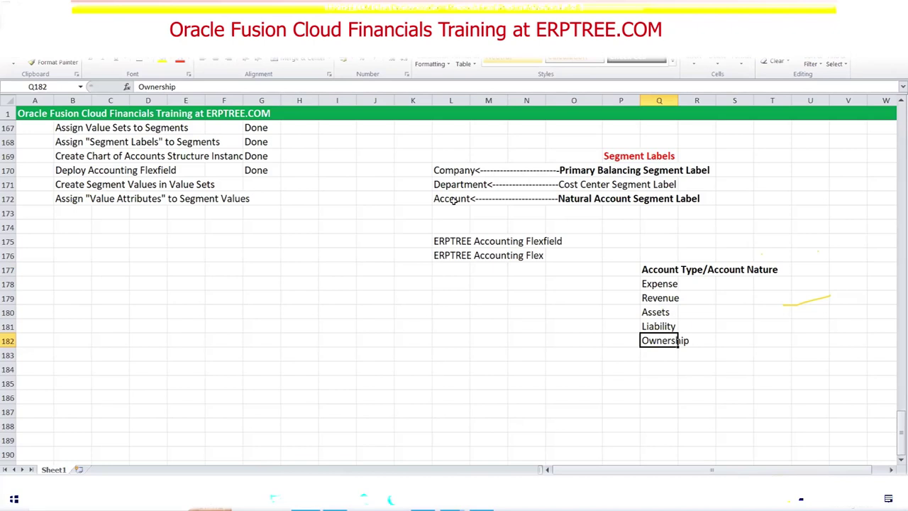
pyautogui.click(423, 500)
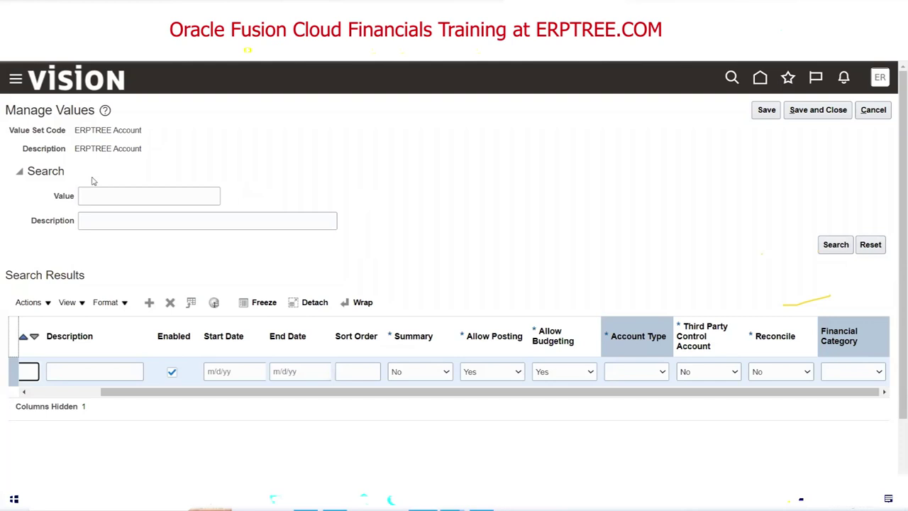
# Try each account type option, leave the new row set to Revenue, then switch to Excel.
pyautogui.click(663, 371)
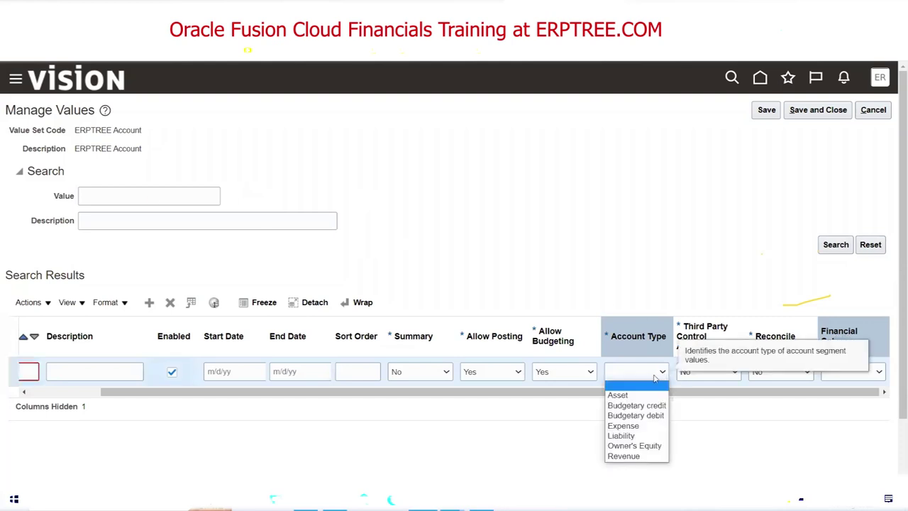
pyautogui.click(651, 394)
pyautogui.click(653, 380)
pyautogui.click(624, 425)
pyautogui.click(652, 382)
pyautogui.click(642, 435)
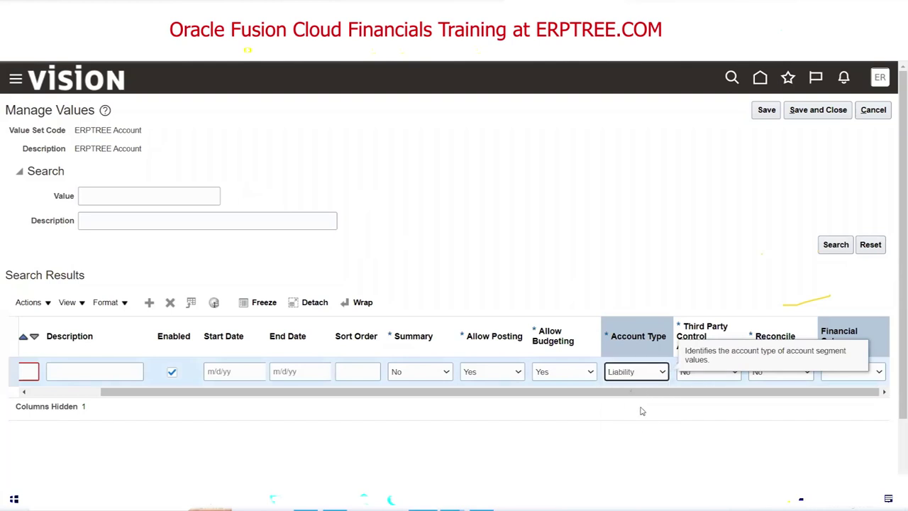
pyautogui.click(636, 373)
pyautogui.click(635, 445)
pyautogui.click(642, 374)
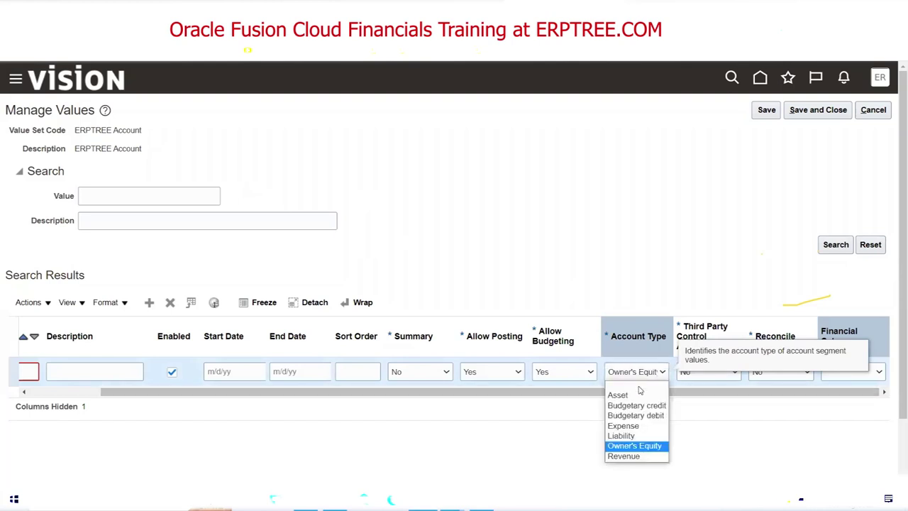
pyautogui.click(637, 456)
pyautogui.click(649, 374)
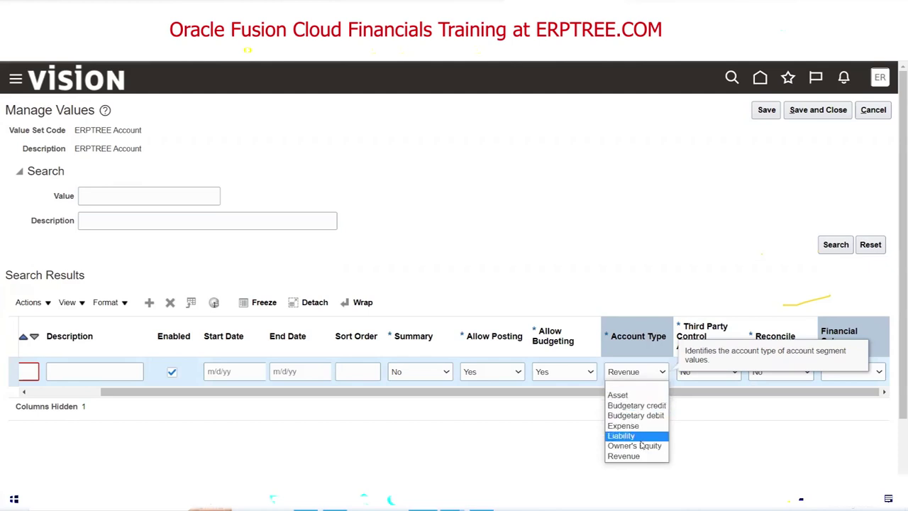
pyautogui.press('Tab')
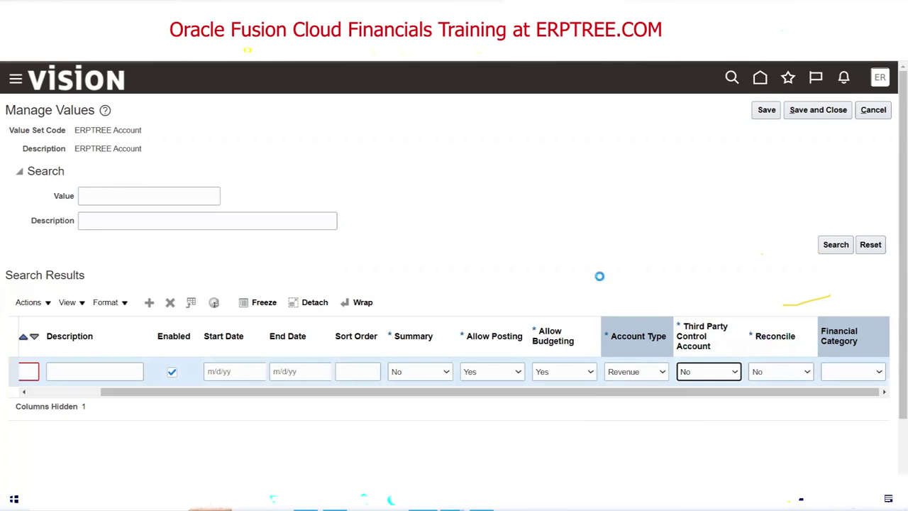
pyautogui.moveTo(351, 391); pyautogui.dragTo(213, 416)
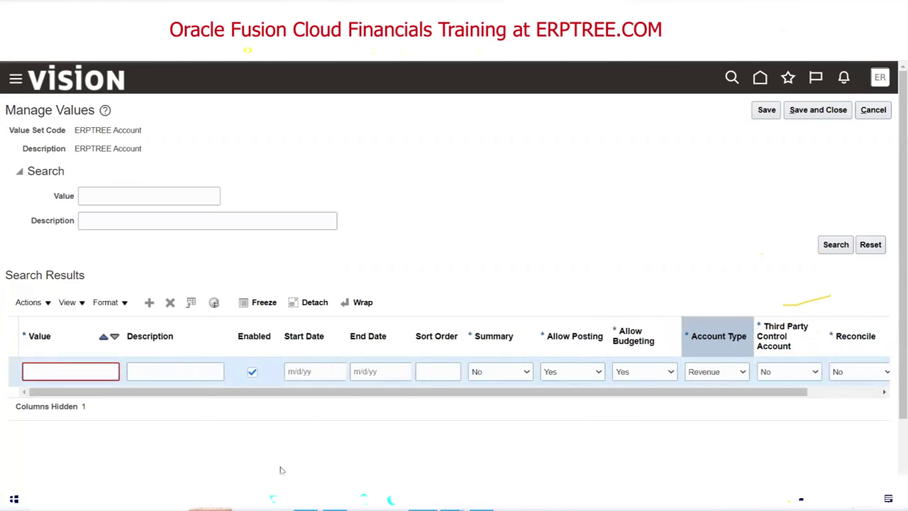
pyautogui.hotkey('alt', 'Tab')
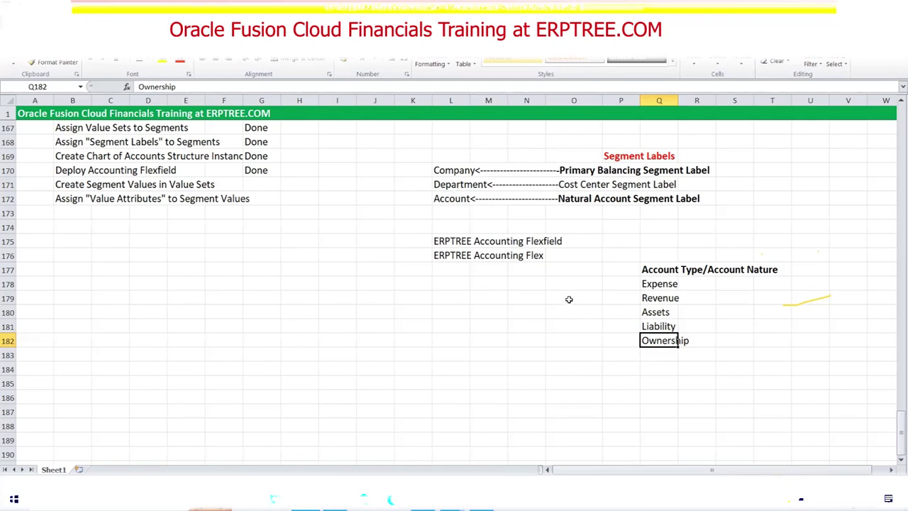
# Scroll up to review the Excel checklist and account-type notes, then return to Oracle Manage Values.
pyautogui.scroll(1, 569, 299)
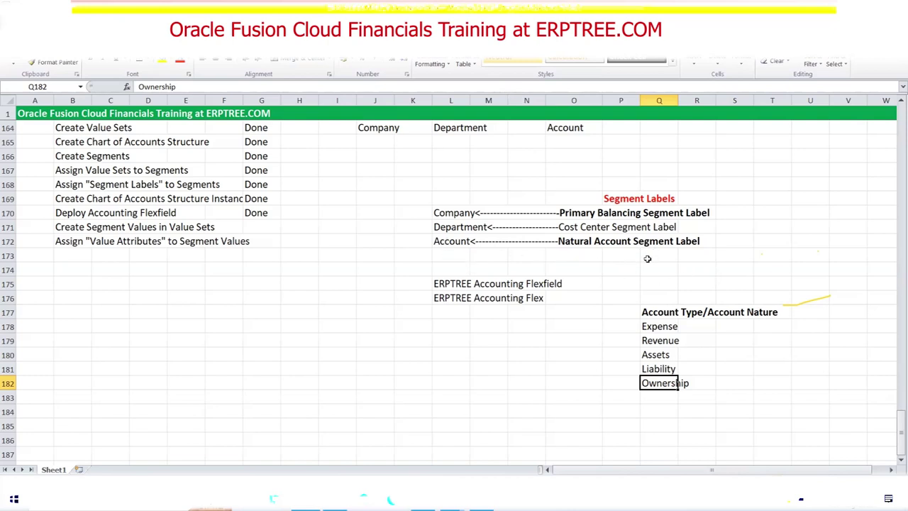
pyautogui.hotkey('alt', 'Tab')
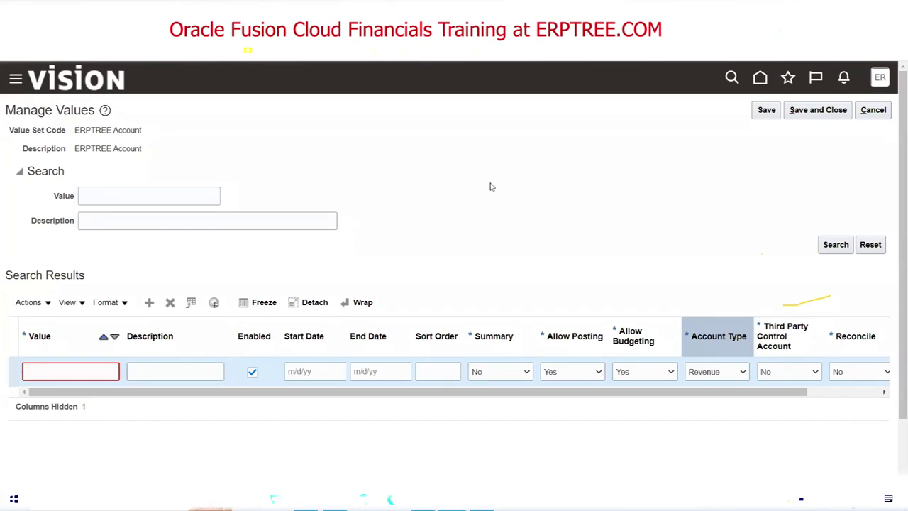
pyautogui.click(50, 376)
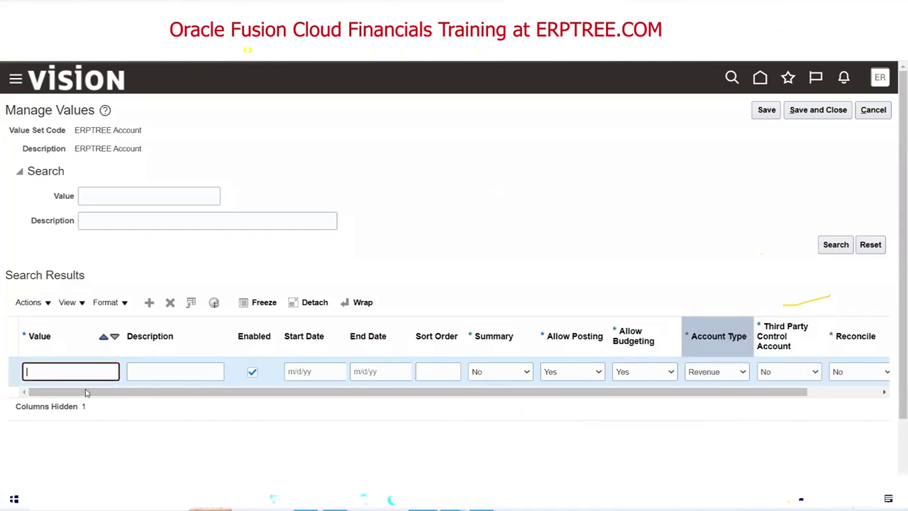
# Cancel the unsaved row, inspect the ERPTREE Account definition without changes, then switch to Excel.
pyautogui.click(879, 113)
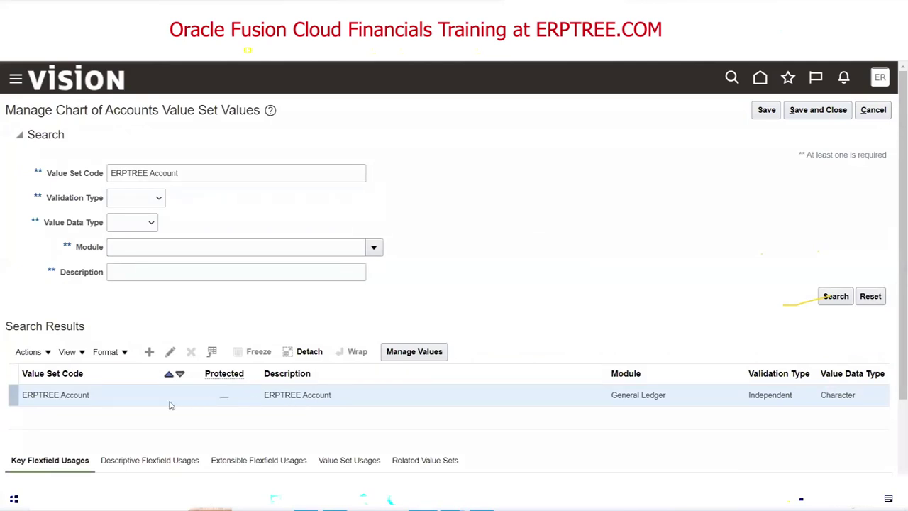
pyautogui.click(110, 395)
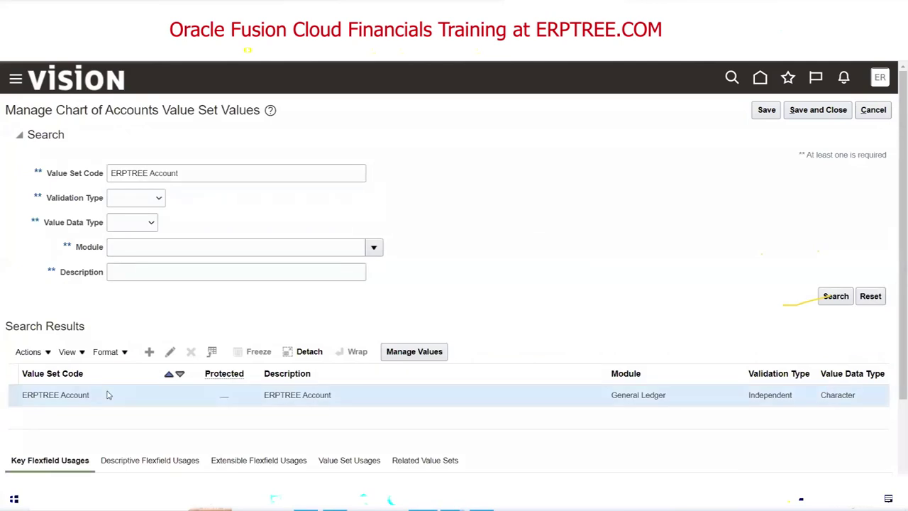
pyautogui.click(171, 352)
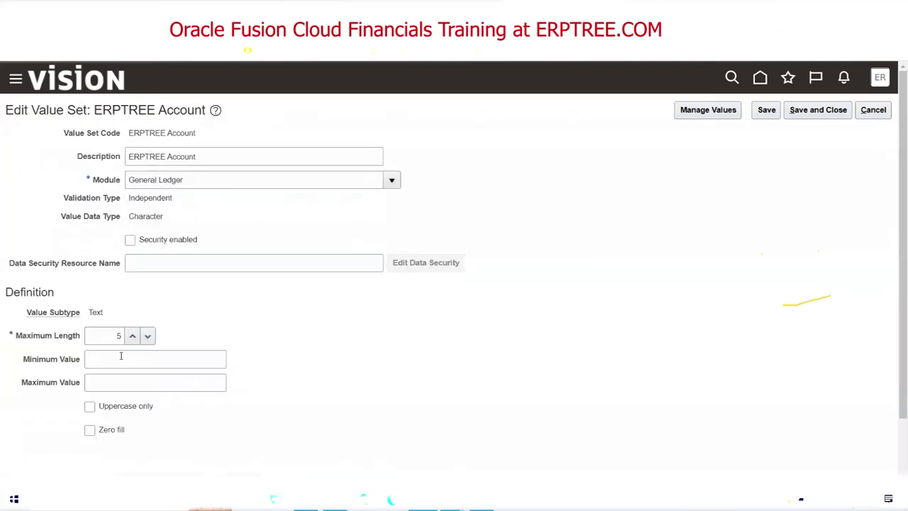
pyautogui.click(885, 111)
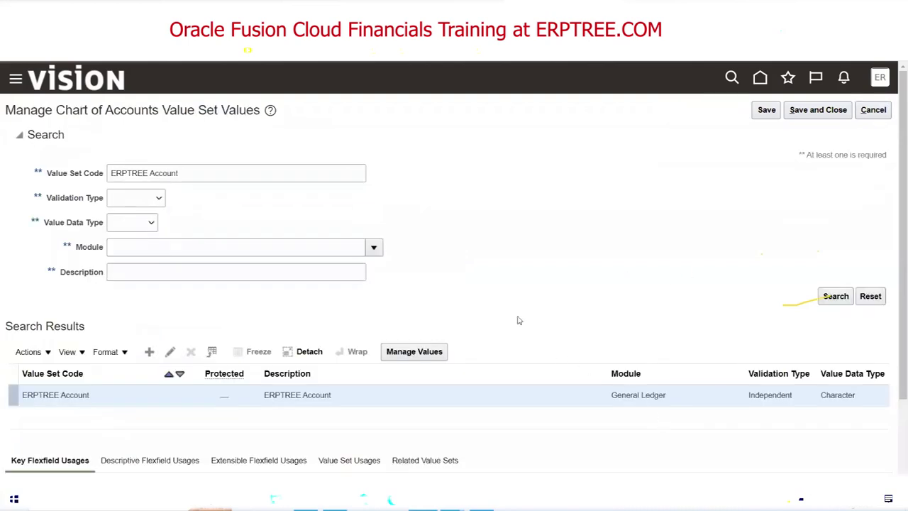
pyautogui.scroll(-3, 484, 295)
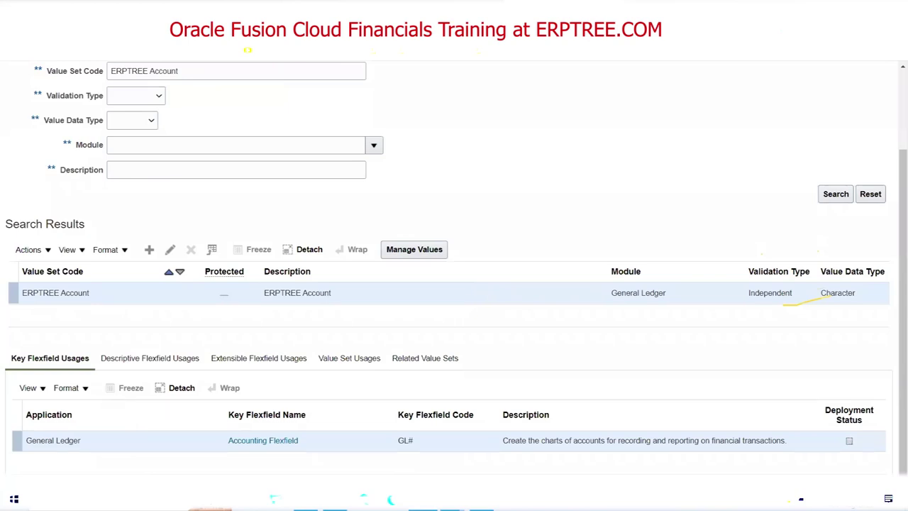
pyautogui.hotkey('alt', 'Tab')
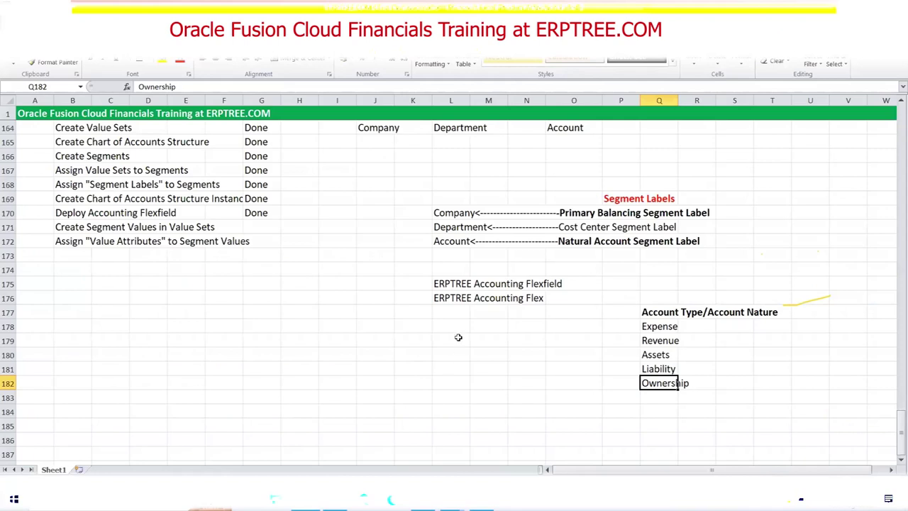
# Note 'Retained Earnings' in L179 and 'Revenue-Expense= Net Income' in L181, then return to Oracle.
pyautogui.click(458, 338)
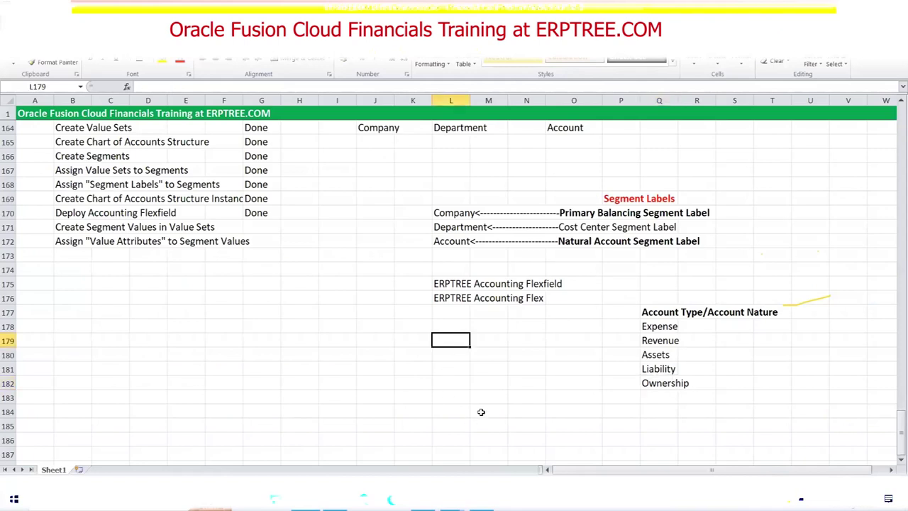
pyautogui.write('Retained Earnings')
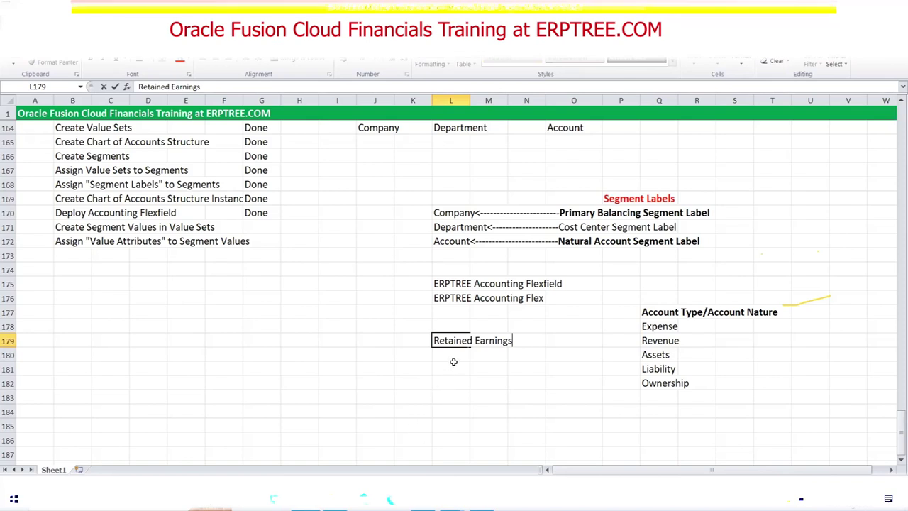
pyautogui.click(454, 367)
pyautogui.write('Re')
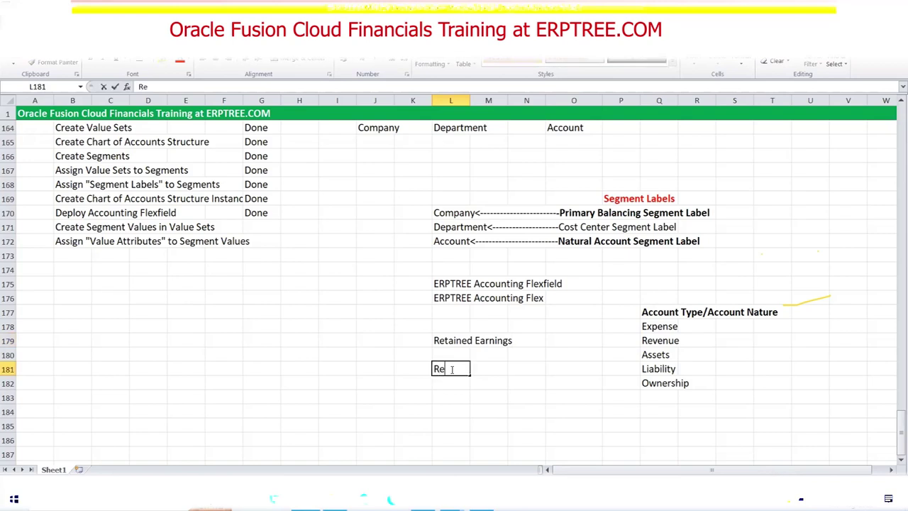
pyautogui.write('venue-Expense')
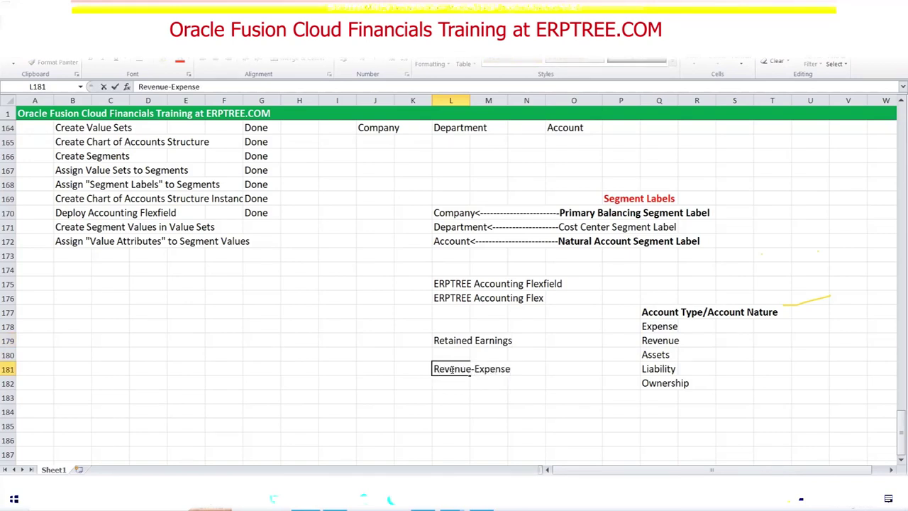
pyautogui.write('= Net  Income')
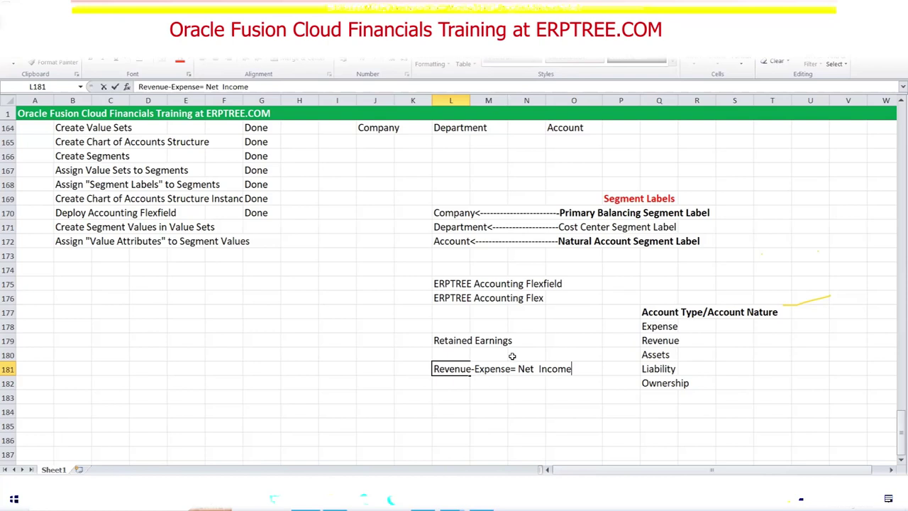
pyautogui.moveTo(518, 369); pyautogui.dragTo(572, 369)
pyautogui.click(449, 342)
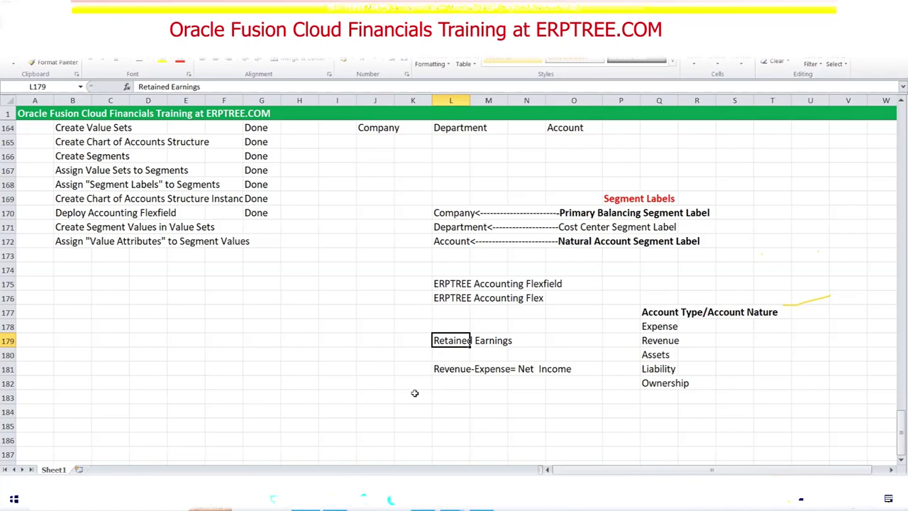
pyautogui.hotkey('alt', 'Tab')
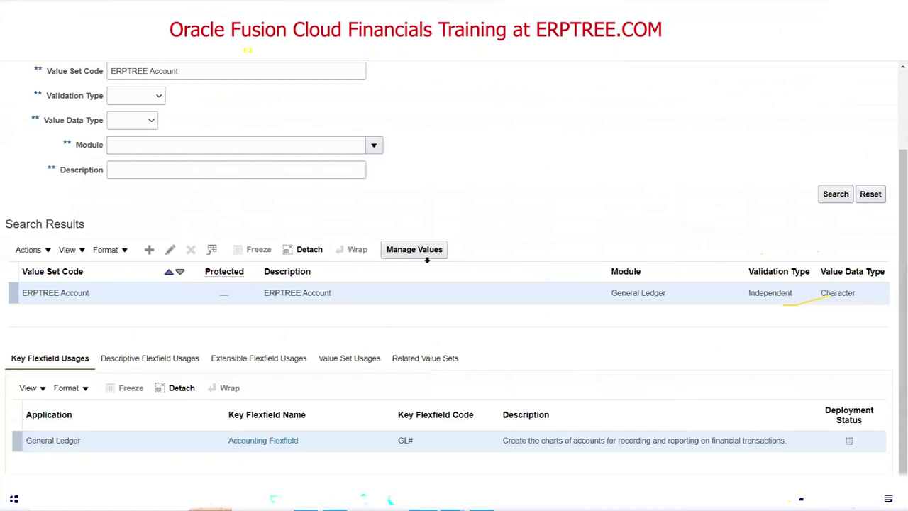
# Open the ERPTREE Account values and add row 11110 described as Retained Earnings.
pyautogui.click(424, 250)
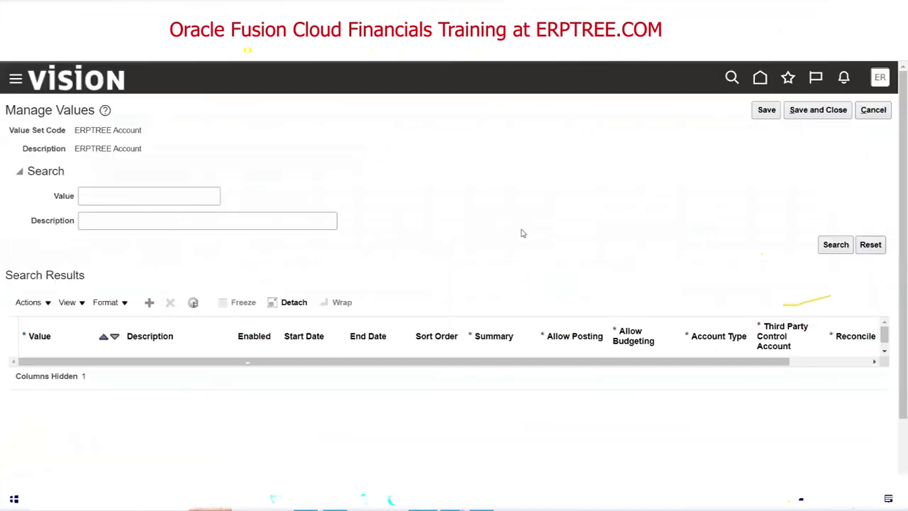
pyautogui.click(150, 302)
pyautogui.click(75, 369)
pyautogui.write('11110')
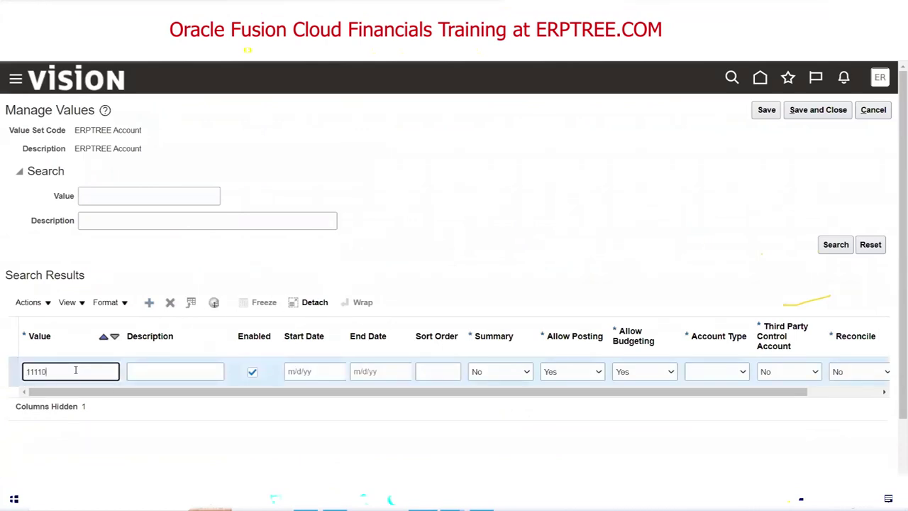
pyautogui.press('Tab')
pyautogui.write('Re')
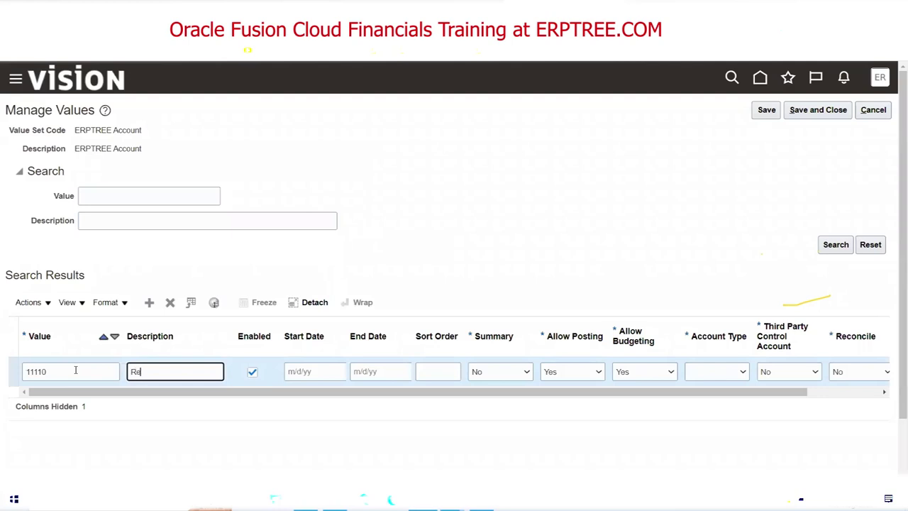
pyautogui.write('tained Earnings')
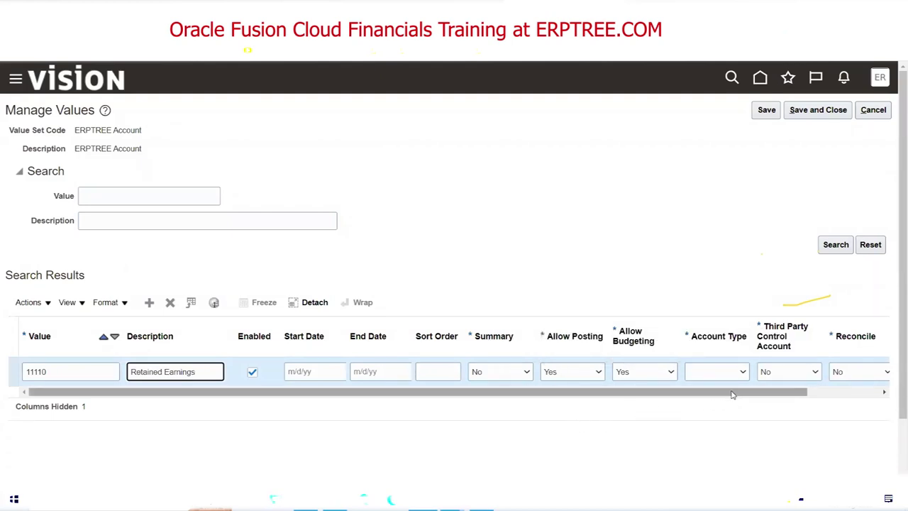
# Set 11110's account type to Owner's Equity and add a blank row for the next value.
pyautogui.hscroll(1, 732, 395)
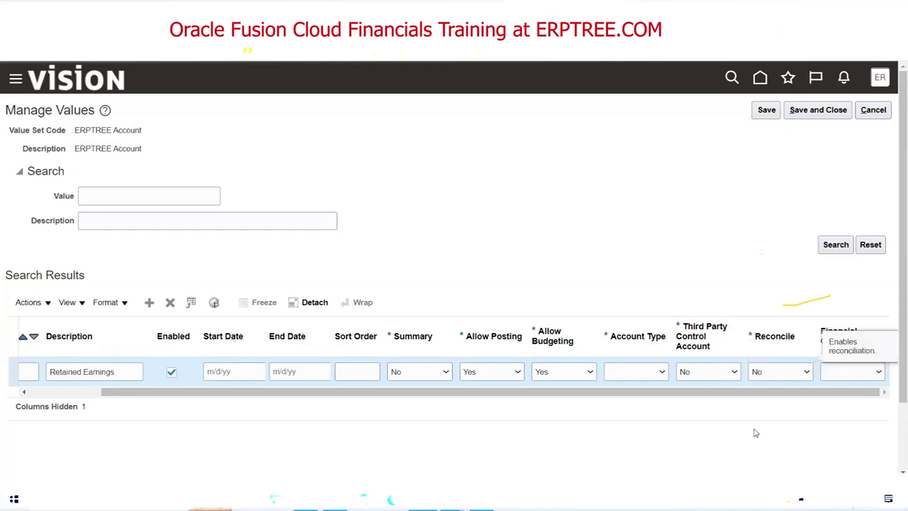
pyautogui.click(661, 372)
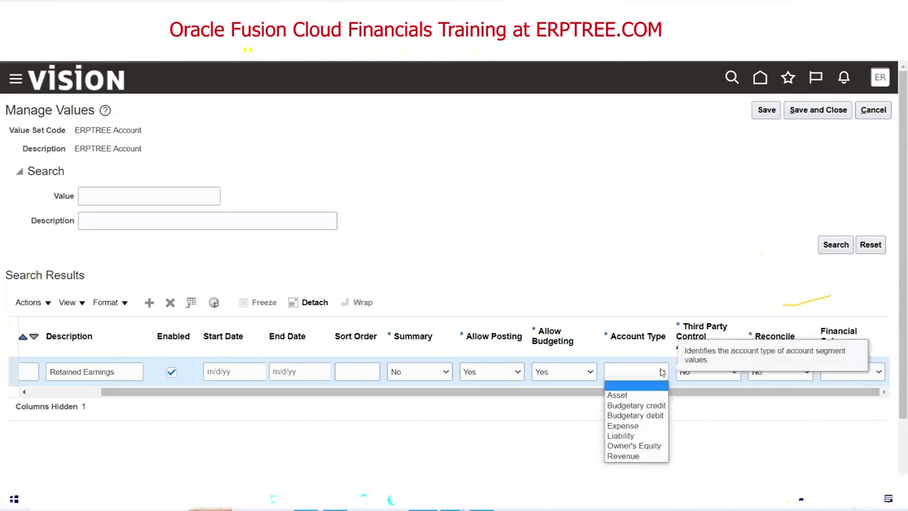
pyautogui.click(633, 446)
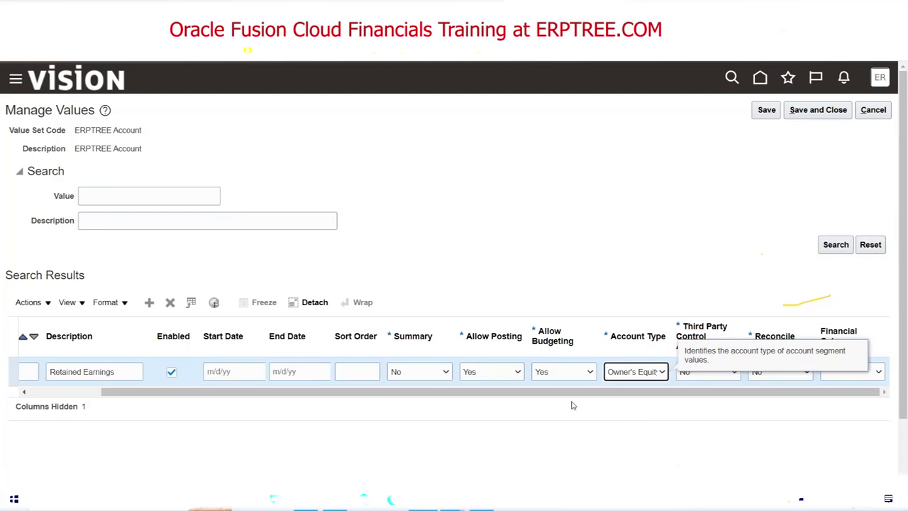
pyautogui.moveTo(573, 392); pyautogui.dragTo(352, 423)
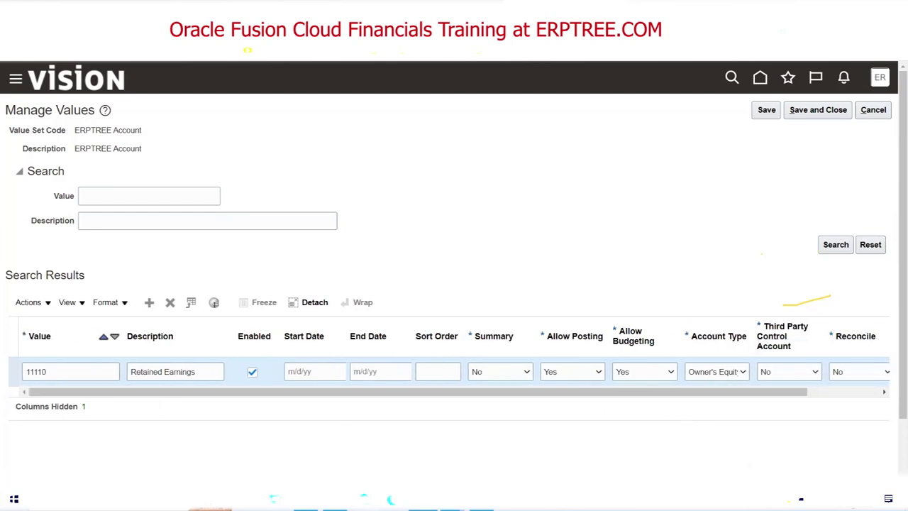
pyautogui.click(149, 303)
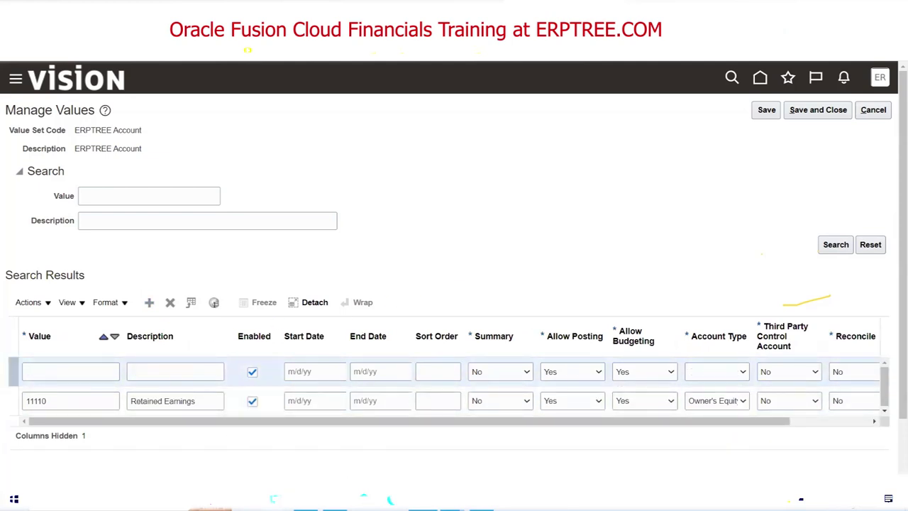
pyautogui.hotkey('alt', 'Tab')
pyautogui.scroll(9, 357, 290)
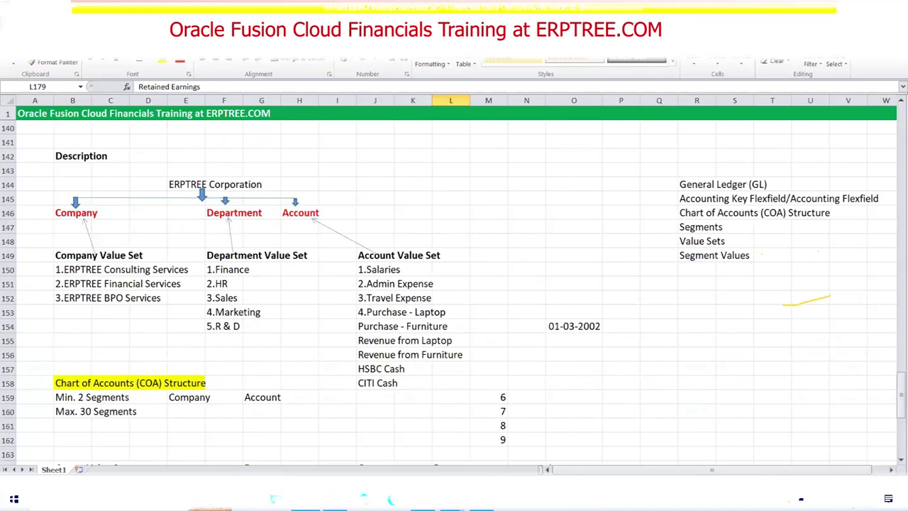
pyautogui.hotkey('alt', 'Tab')
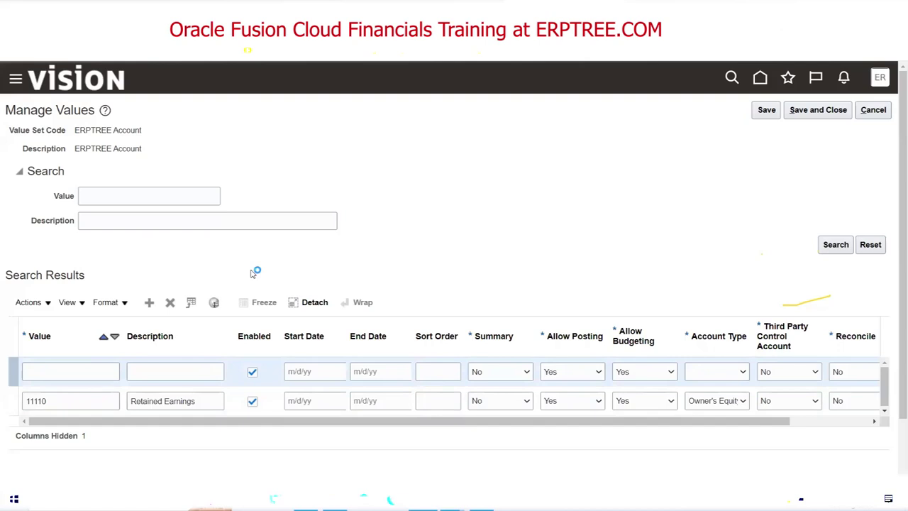
# Fill the new row with value 22221, description HSBC Cash, and account type Asset.
pyautogui.click(64, 372)
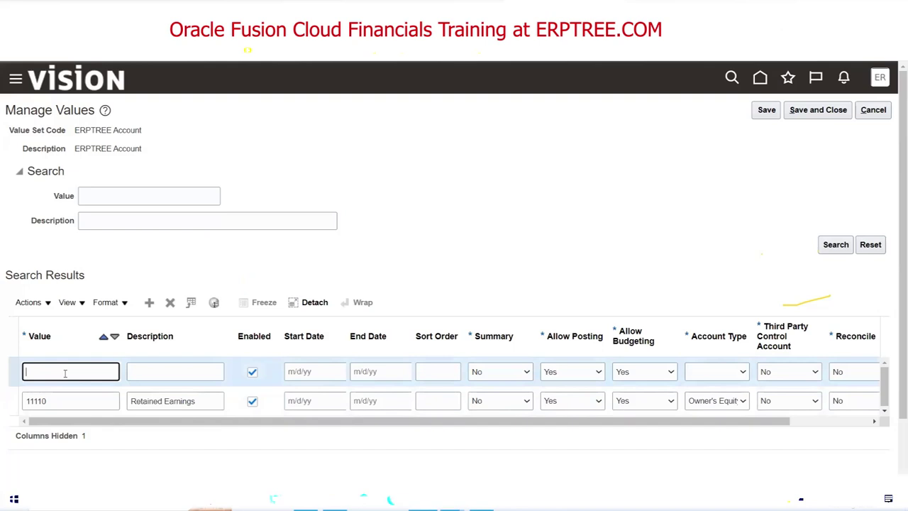
pyautogui.write('22221')
pyautogui.press('Tab')
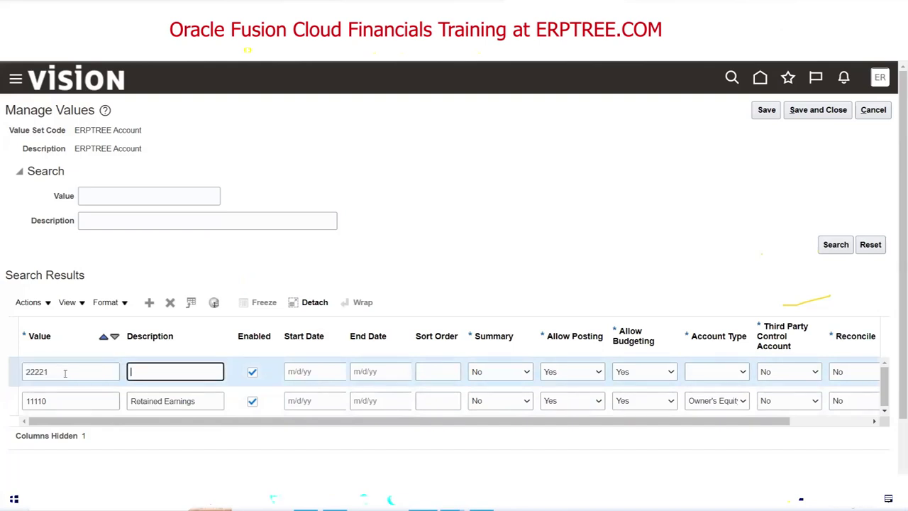
pyautogui.write('HSBC Cash')
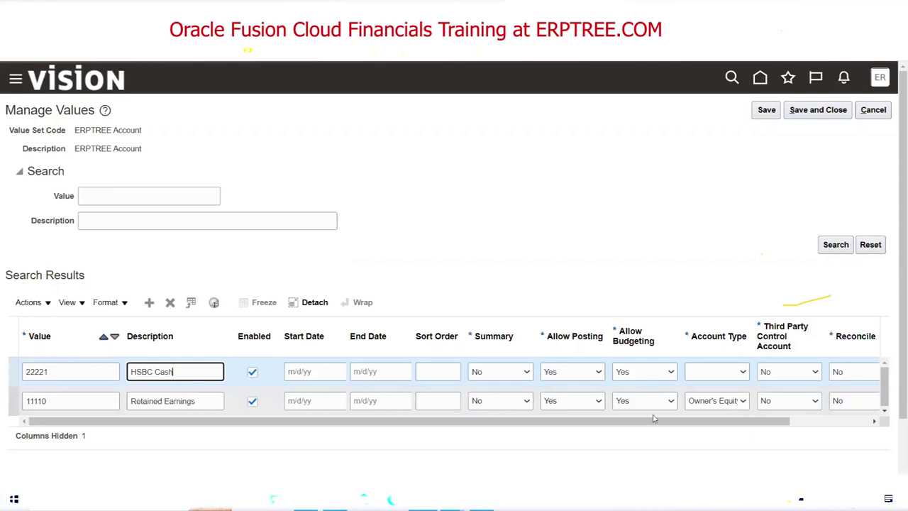
pyautogui.click(740, 371)
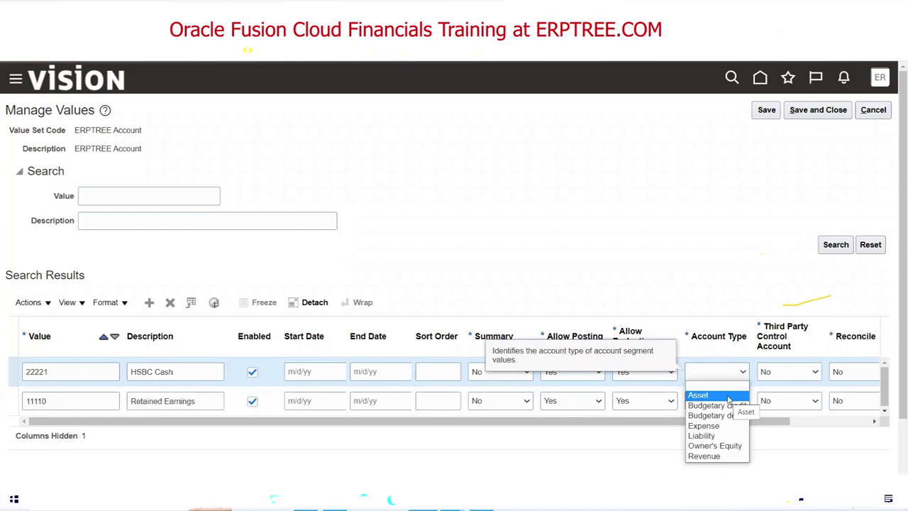
pyautogui.click(729, 395)
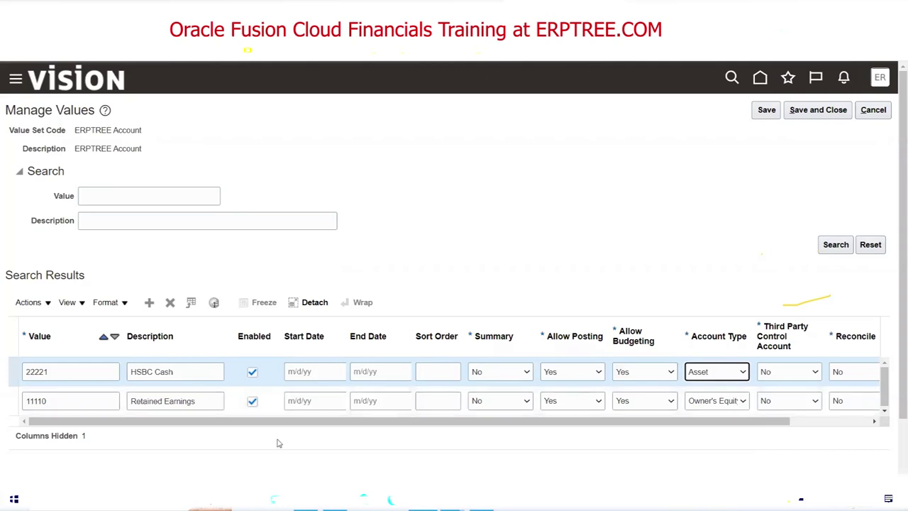
# Add a row with value 33100, description Salaries, and account type Expense.
pyautogui.click(320, 304)
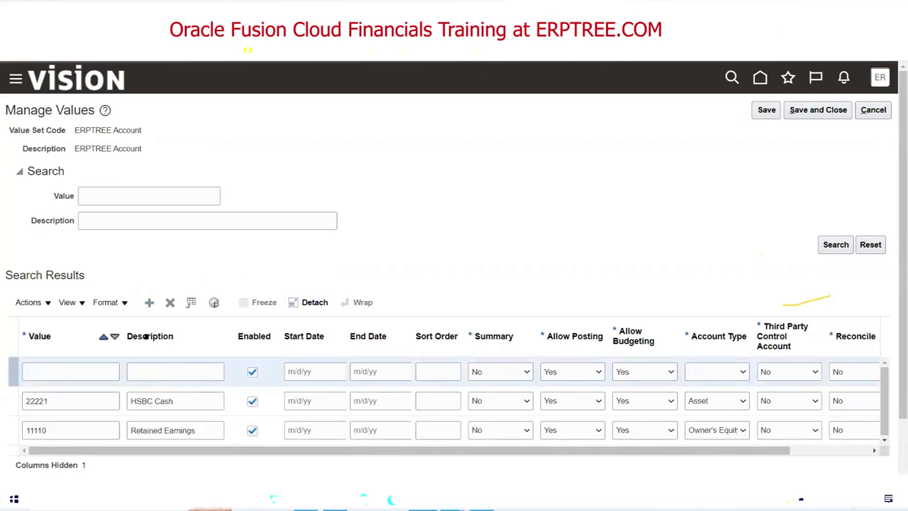
pyautogui.click(85, 366)
pyautogui.write('33100')
pyautogui.press('Tab')
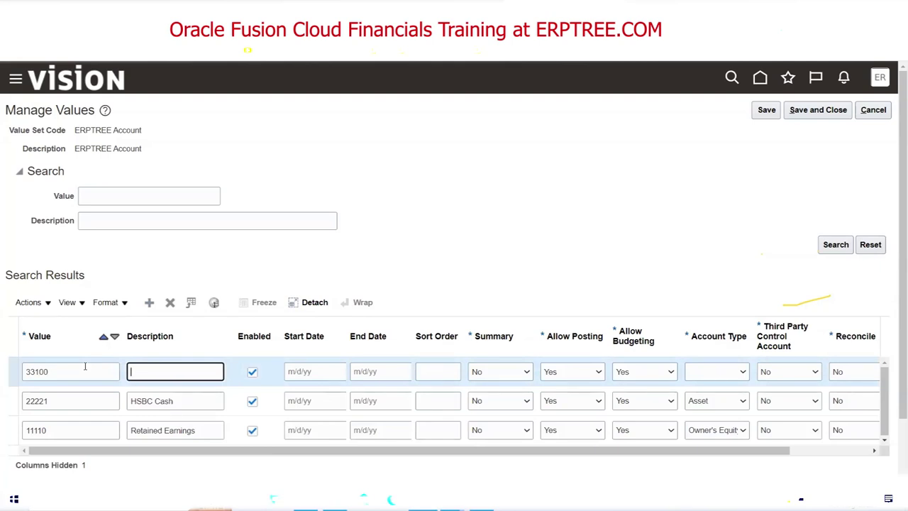
pyautogui.write('Salaries')
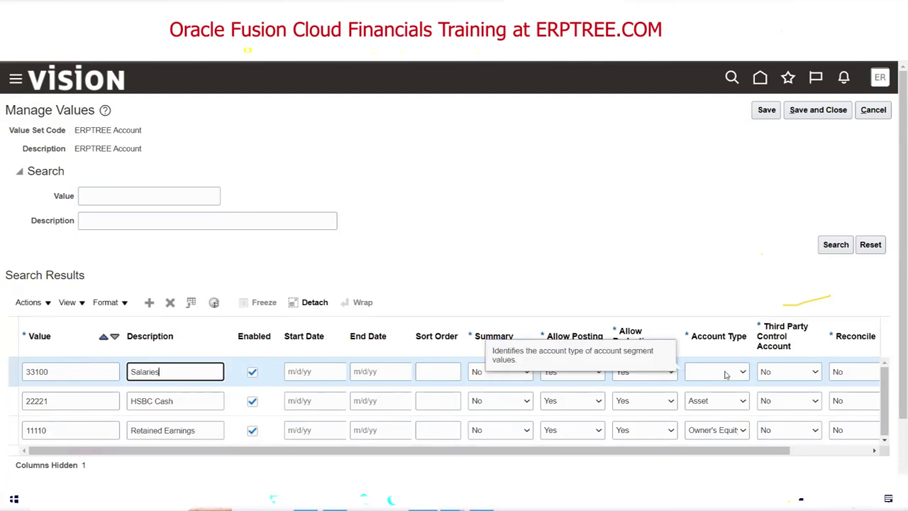
pyautogui.click(725, 375)
pyautogui.click(720, 426)
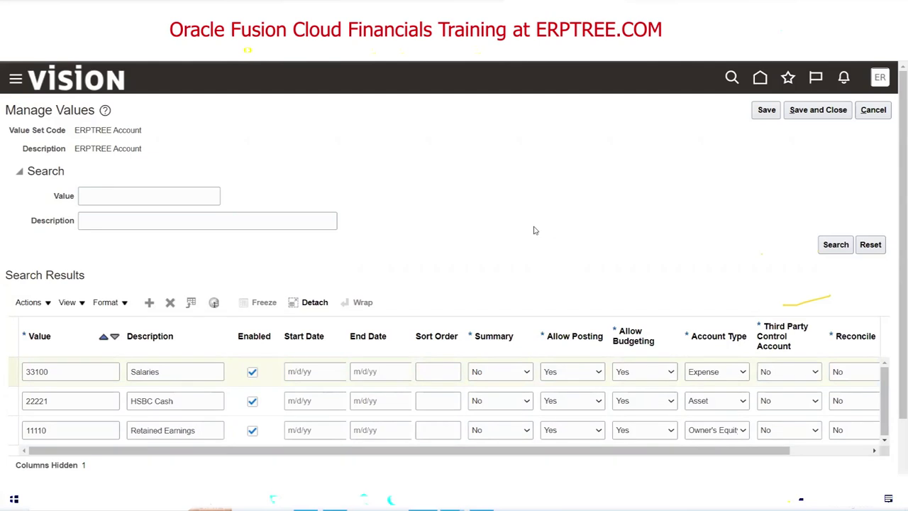
# Save and close the ERPTREE Account values and value set search, then switch to Excel.
pyautogui.click(819, 111)
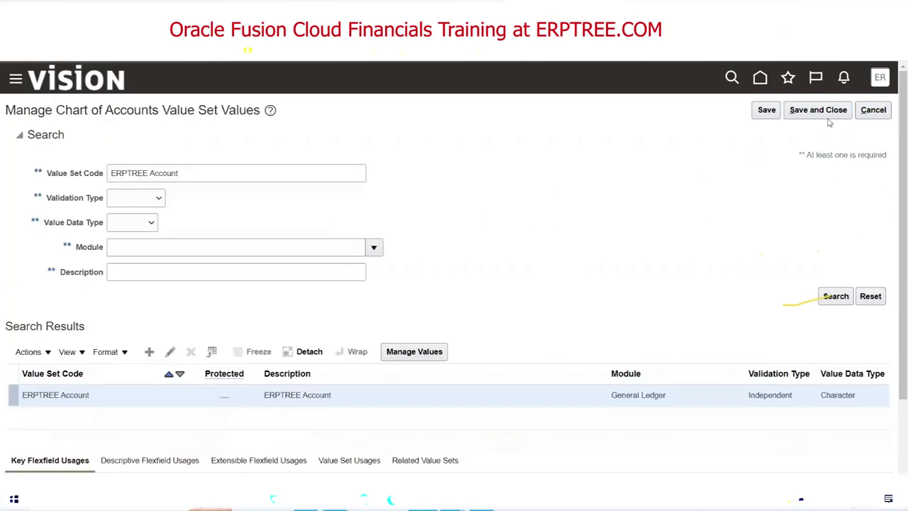
pyautogui.click(823, 111)
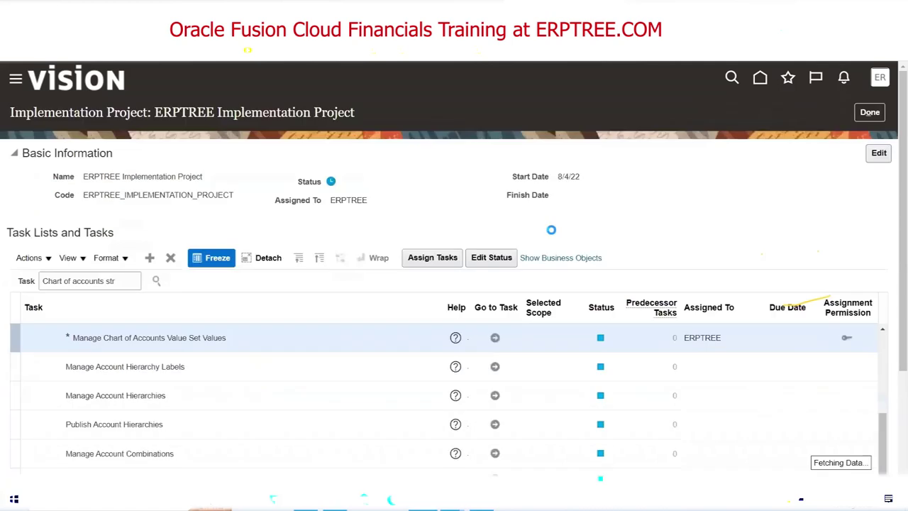
pyautogui.hotkey('alt', 'Tab')
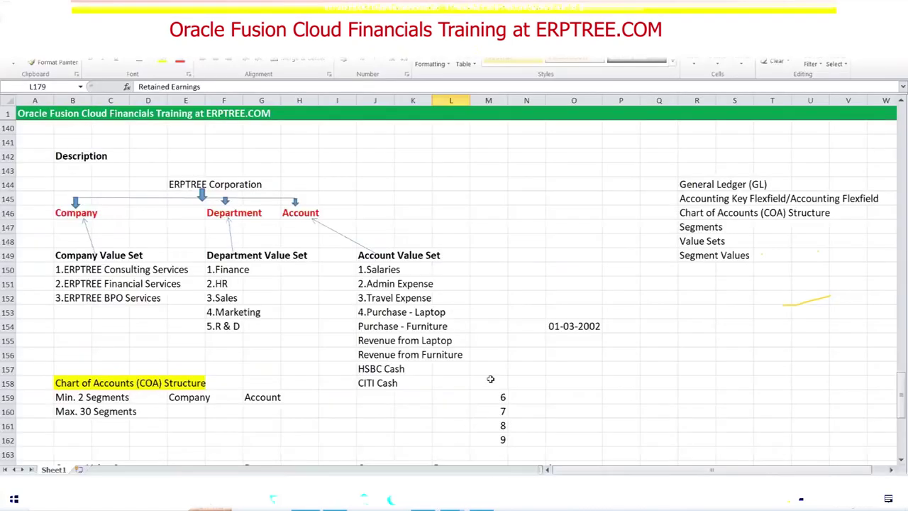
# Scroll to the checklist rows and select the Natural Account Segment Label note row.
pyautogui.scroll(1, 488, 362)
pyautogui.scroll(2, 488, 362)
pyautogui.scroll(-13, 490, 355)
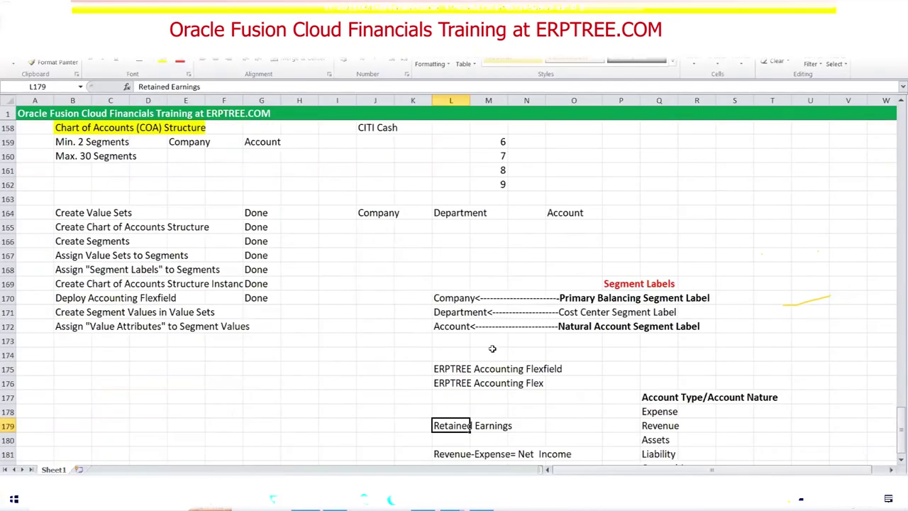
pyautogui.scroll(2, 500, 348)
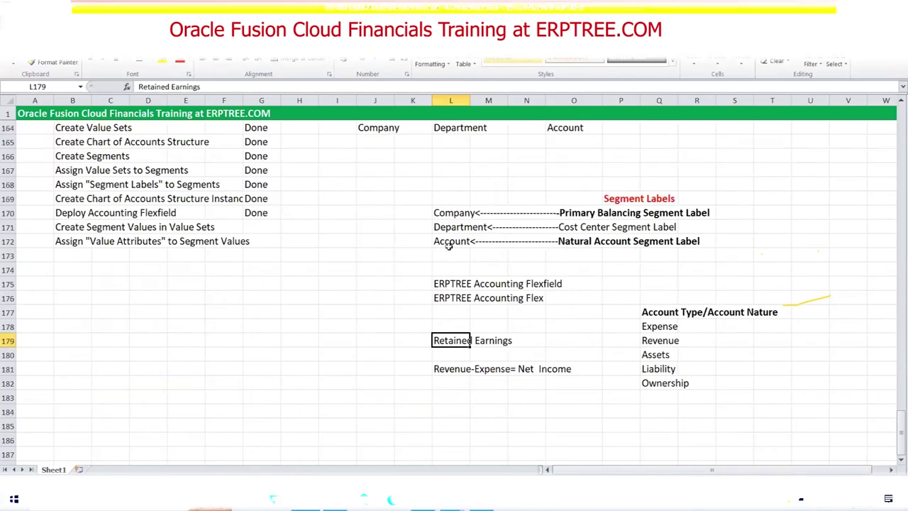
pyautogui.moveTo(442, 241); pyautogui.dragTo(696, 240)
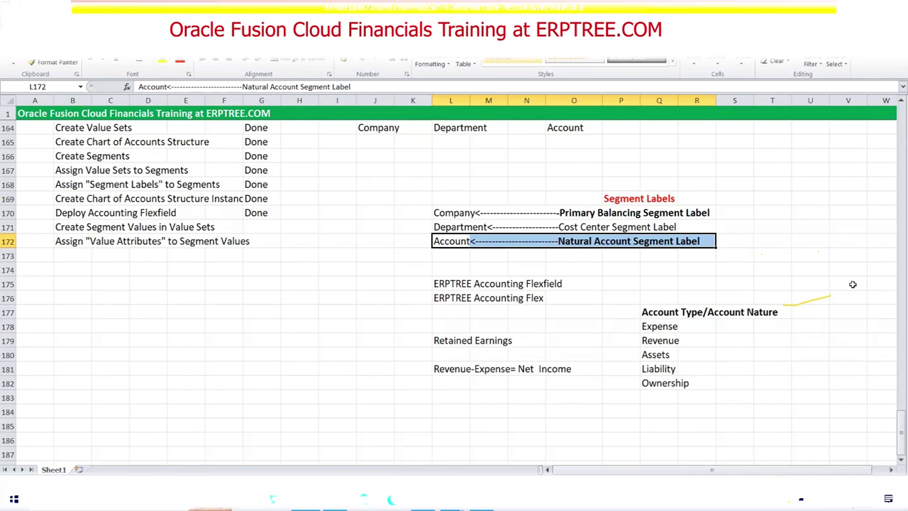
# Enter Done as the status for Create Segment Values and Assign Value Attributes.
pyautogui.click(252, 227)
pyautogui.write('Done')
pyautogui.press('Tab')
pyautogui.click(259, 242)
pyautogui.write('Done')
pyautogui.press('Tab')
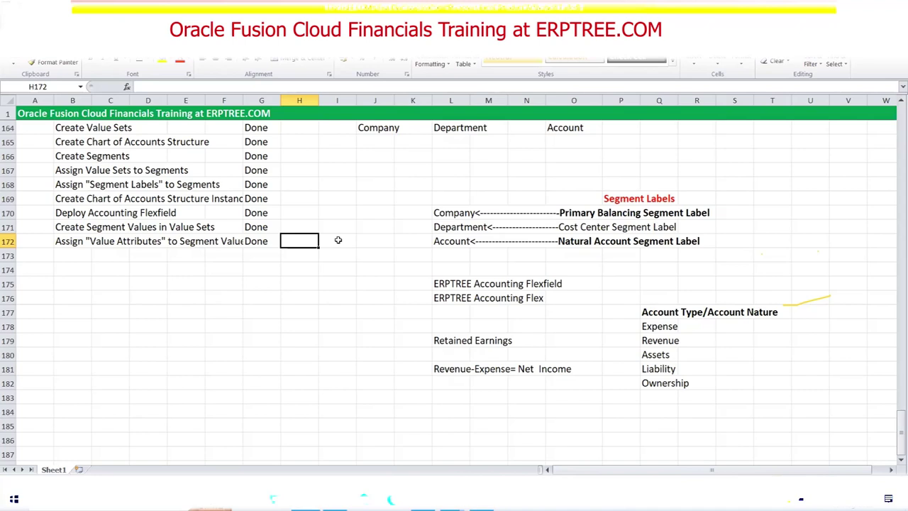
# Review the list of completed setup tasks in the checklist.
pyautogui.click(338, 241)
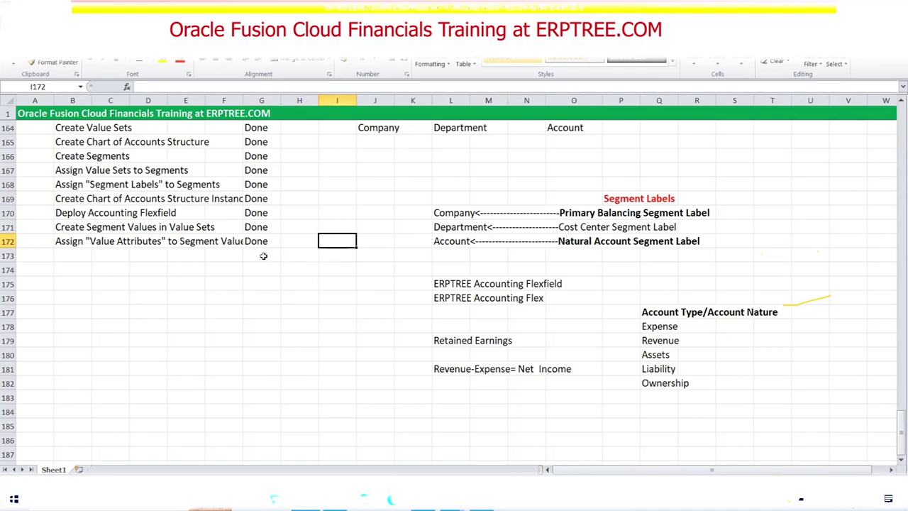
pyautogui.scroll(2, 263, 256)
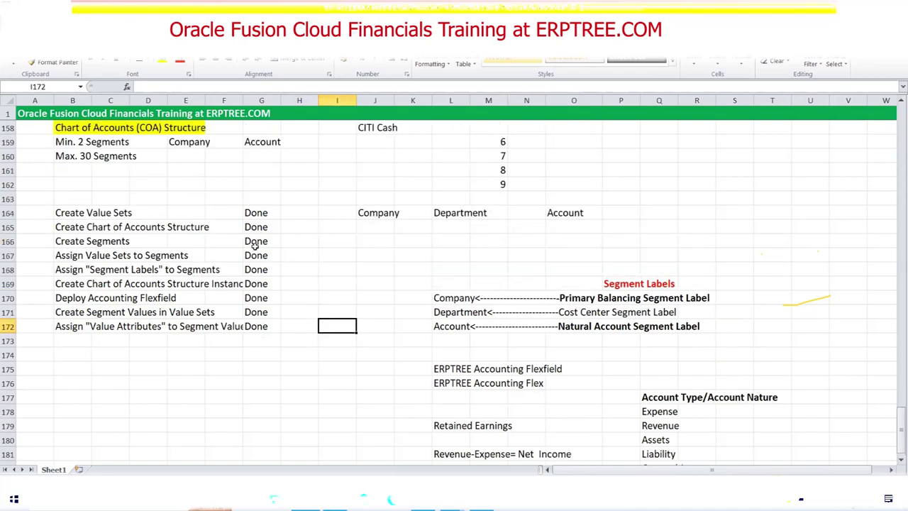
pyautogui.moveTo(66, 214); pyautogui.dragTo(264, 329)
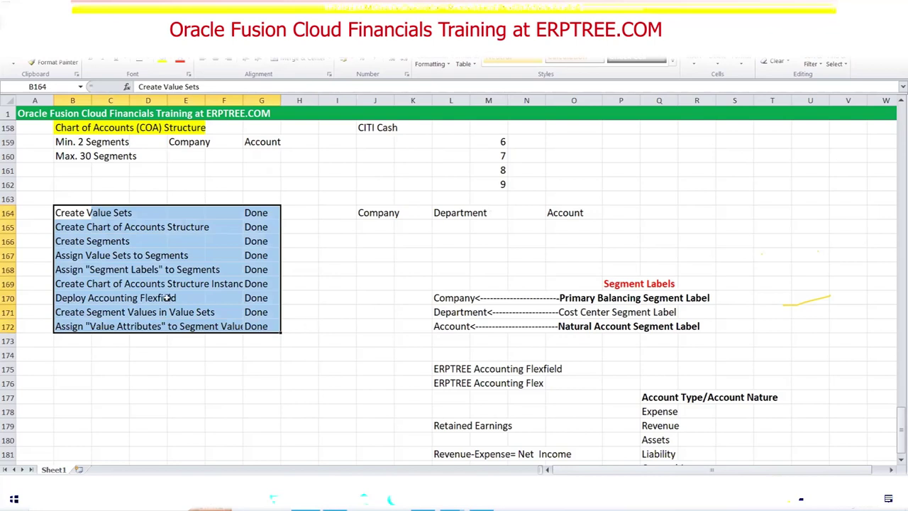
pyautogui.scroll(3, 168, 298)
pyautogui.scroll(2, 119, 276)
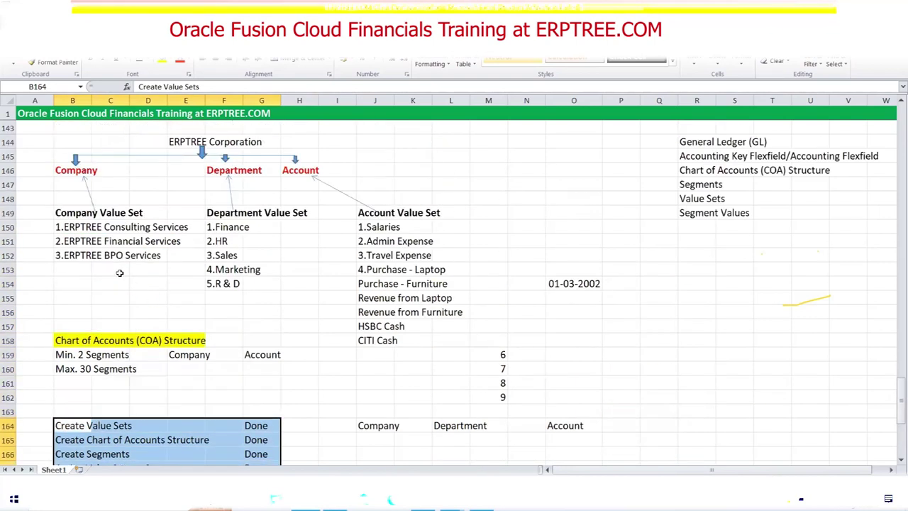
pyautogui.scroll(3, 117, 264)
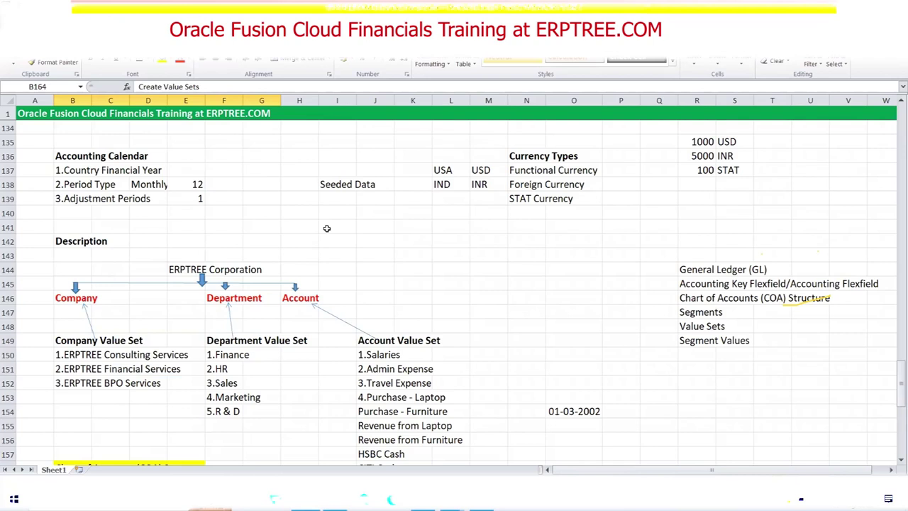
pyautogui.scroll(-10, 326, 228)
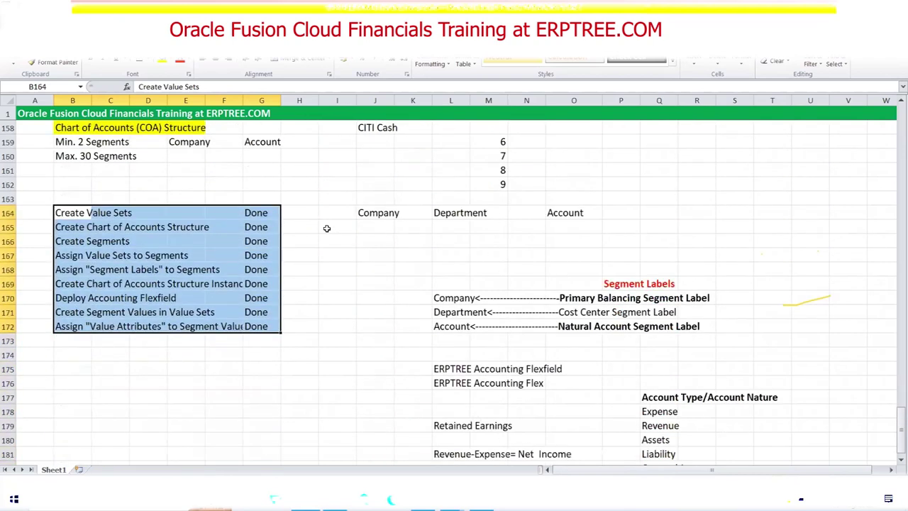
pyautogui.scroll(-2, 326, 227)
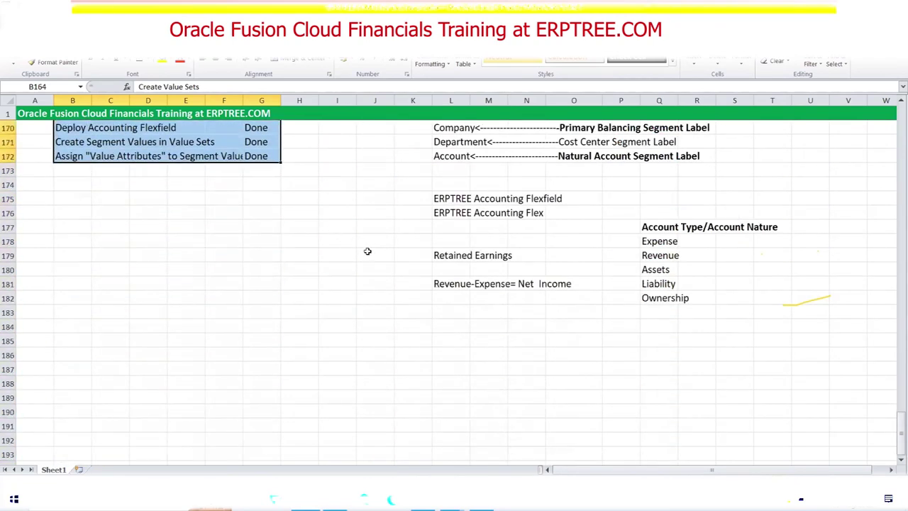
# Enter Accounting Calendar, Chart of Accounts and Currency in cells B175 to B177.
pyautogui.click(73, 193)
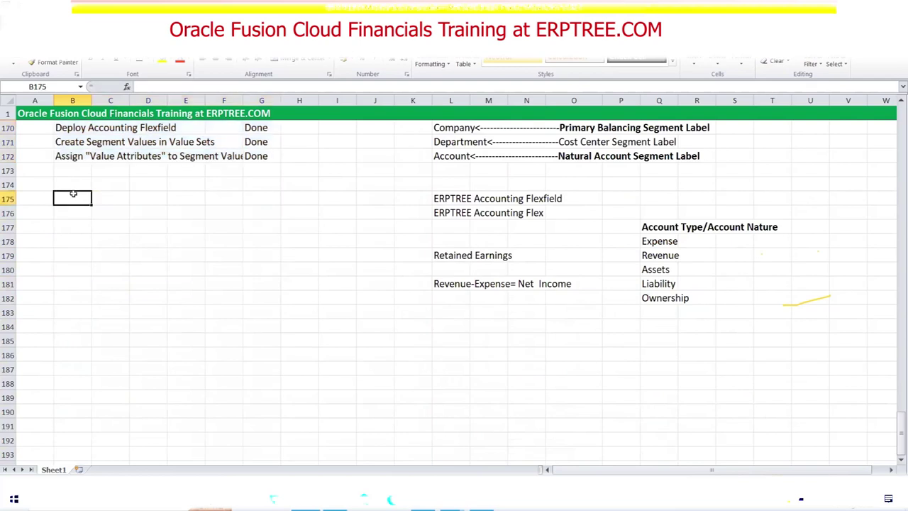
pyautogui.write('Accounting Calendar')
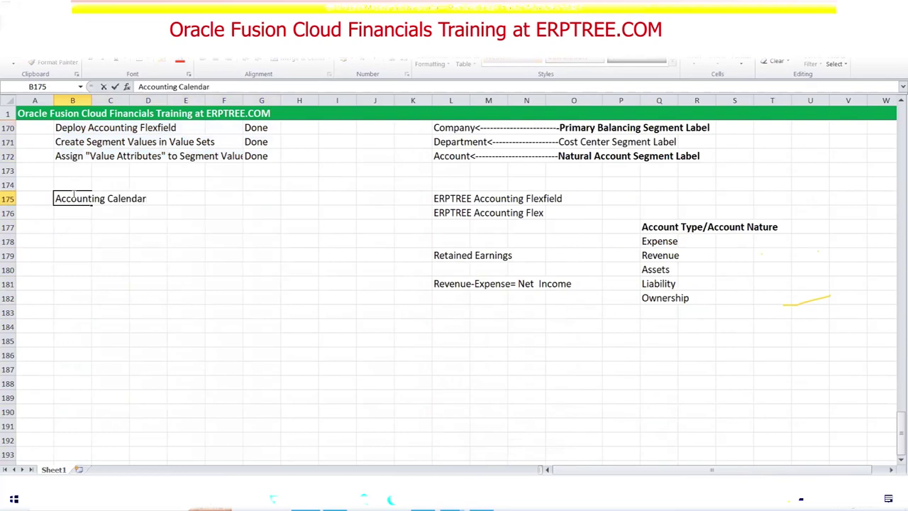
pyautogui.press('Return')
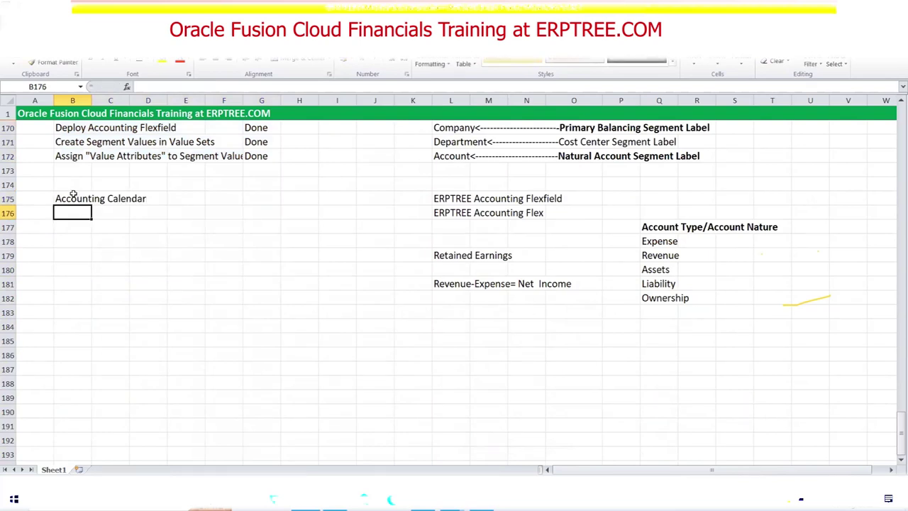
pyautogui.write('Chart o')
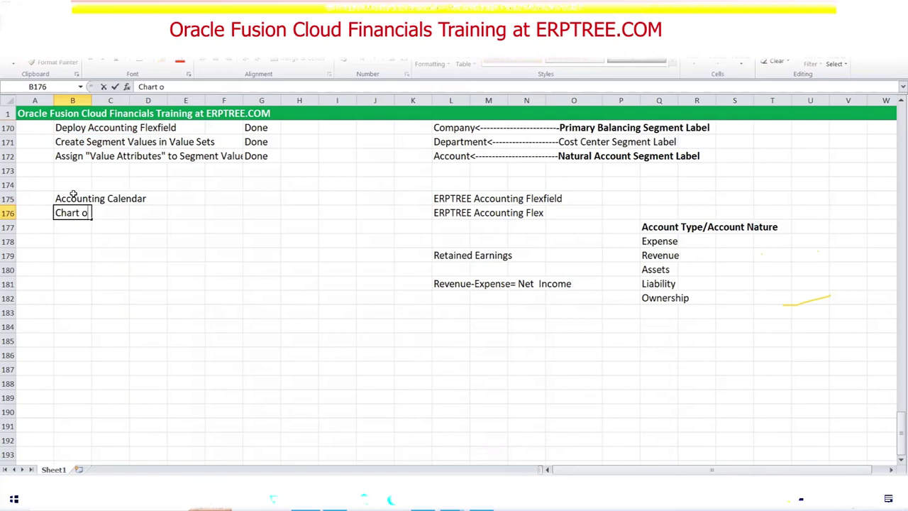
pyautogui.write('f Accounts')
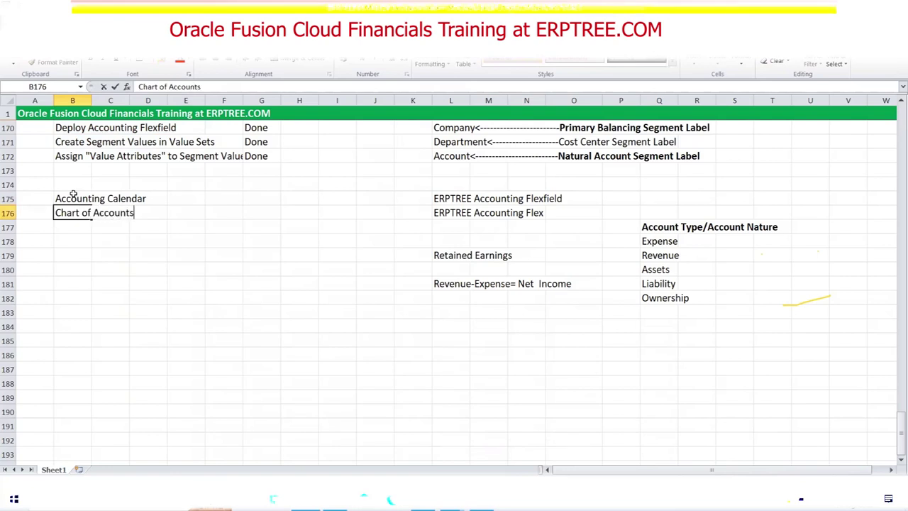
pyautogui.press('Return')
pyautogui.write('Curr')
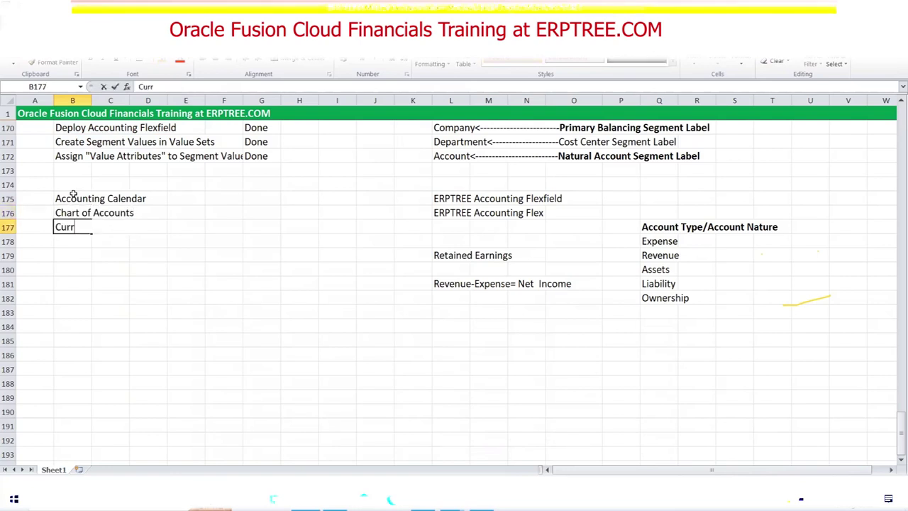
pyautogui.write('ency')
pyautogui.click(69, 197)
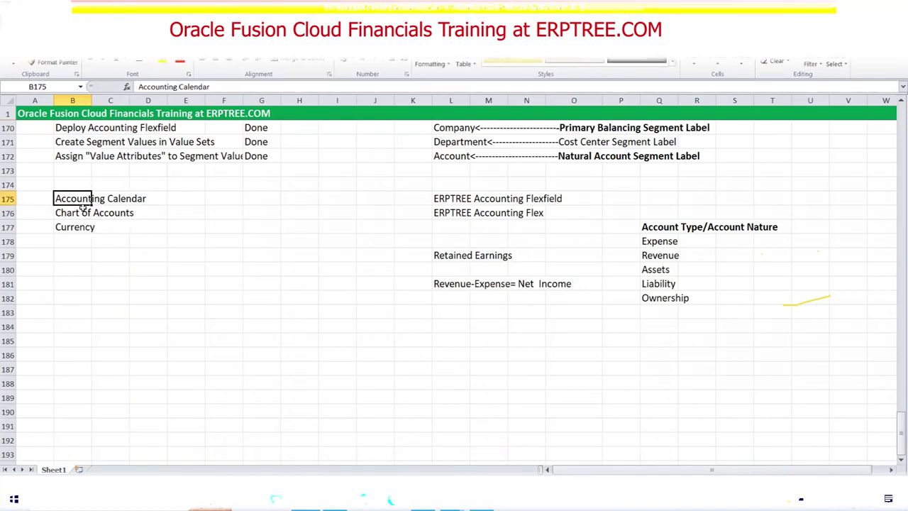
# Check the three new entries and select range B175:D177.
pyautogui.click(83, 212)
pyautogui.click(86, 231)
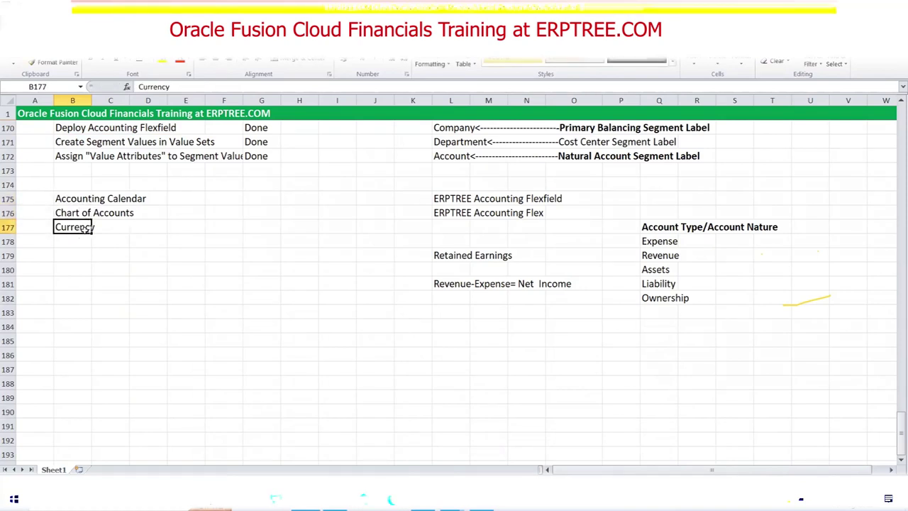
pyautogui.moveTo(71, 198); pyautogui.dragTo(136, 225)
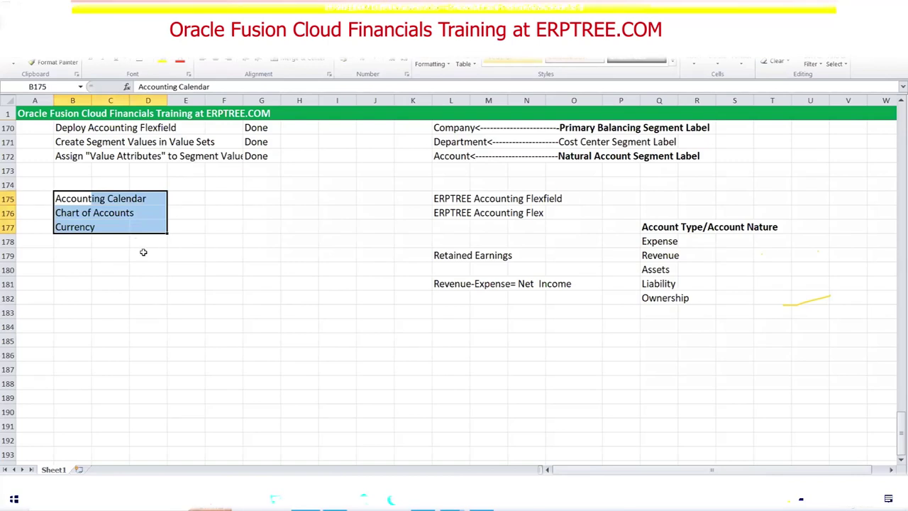
pyautogui.moveTo(71, 199); pyautogui.dragTo(151, 237)
# Delete the three entries in B175:D177, leaving cell B175 selected.
pyautogui.press('Delete')
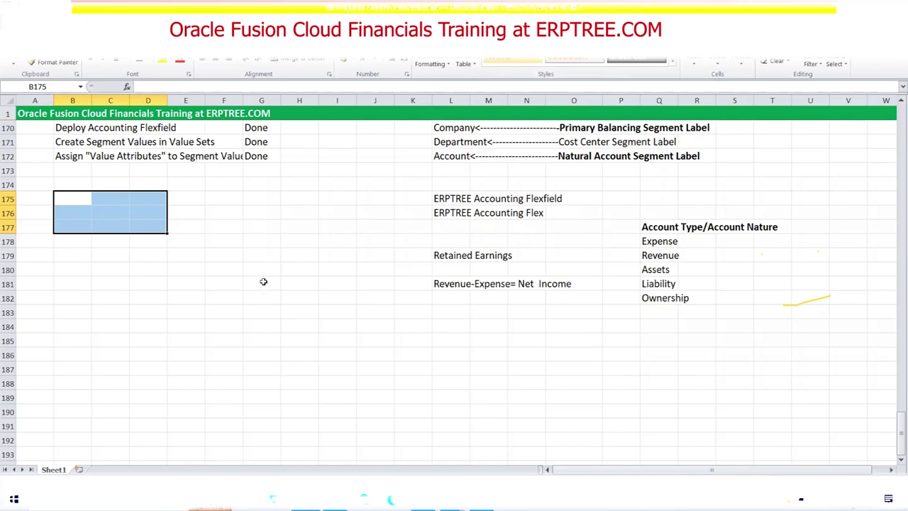
pyautogui.click(78, 202)
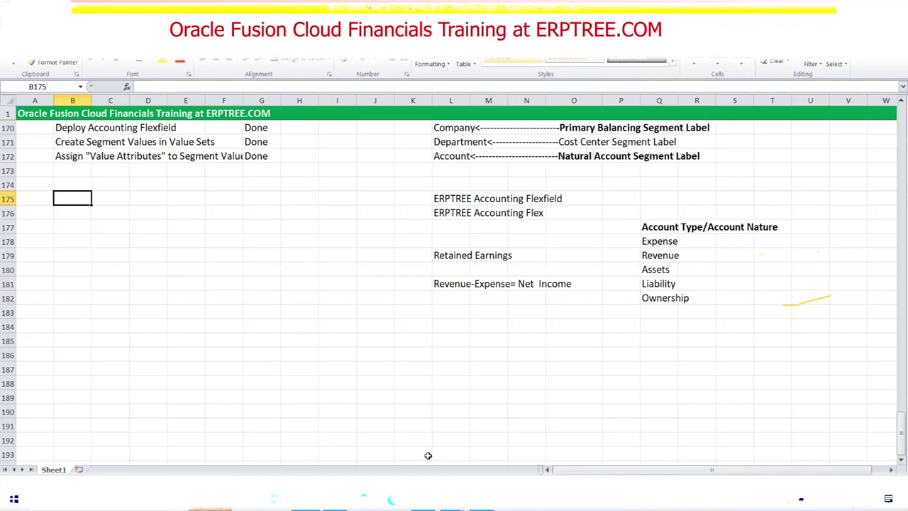
# Open the YouTube home page in a new tab of the browser.
pyautogui.moveTo(434, 499)
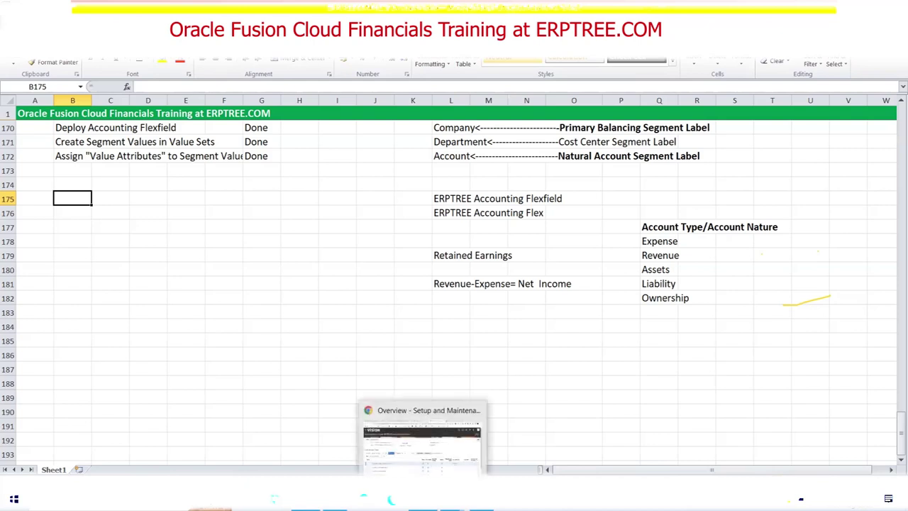
pyautogui.click(426, 432)
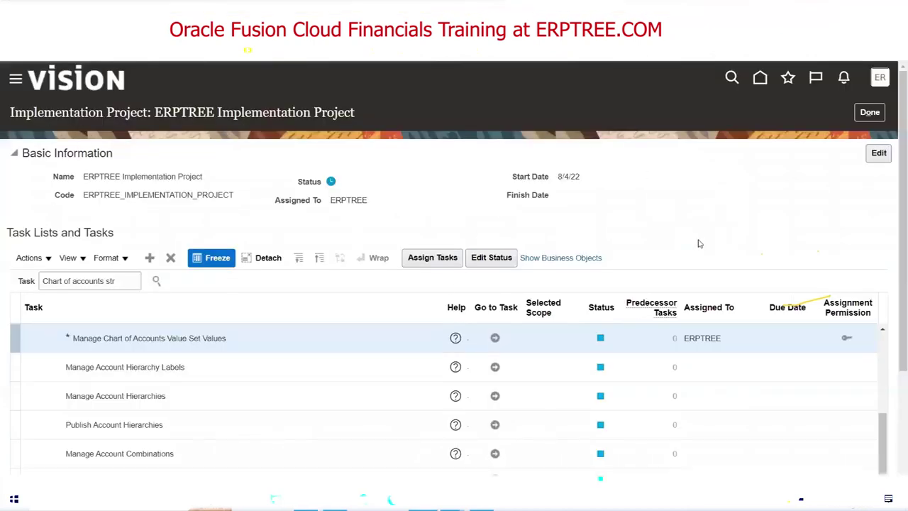
pyautogui.hotkey('ctrl', 't')
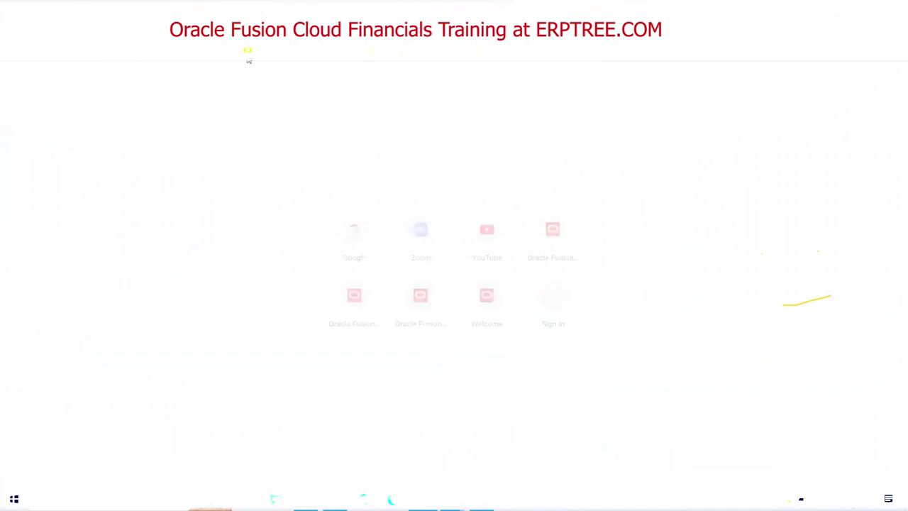
pyautogui.press('Return')
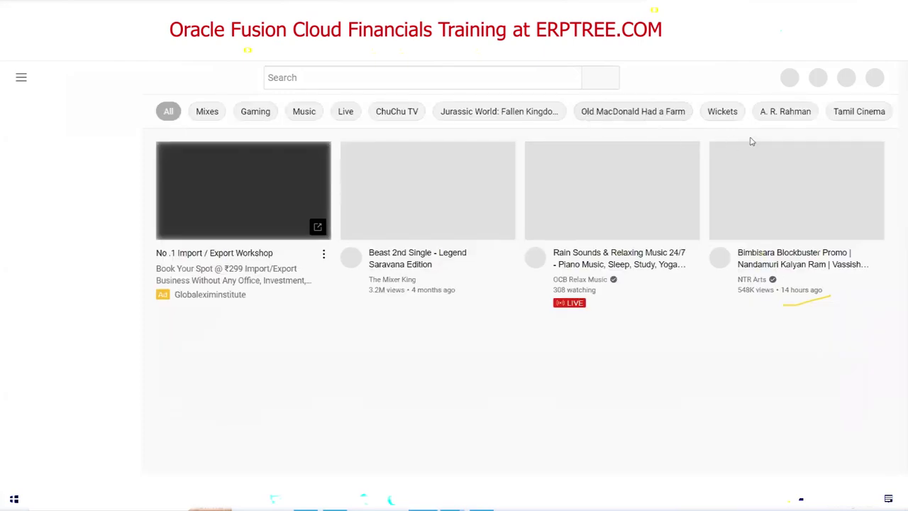
# Open the channel's Oracle Fusion Cloud Financials Training playlist and pause its first video.
pyautogui.click(872, 79)
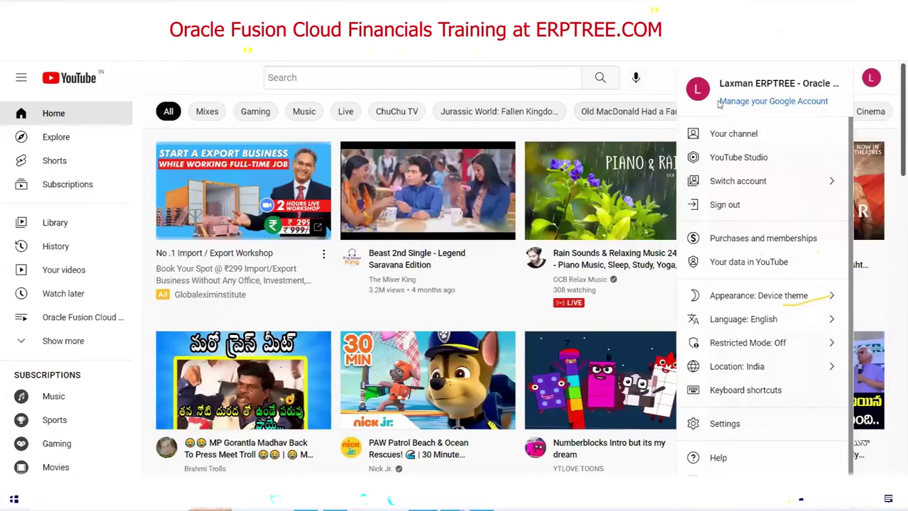
pyautogui.click(548, 118)
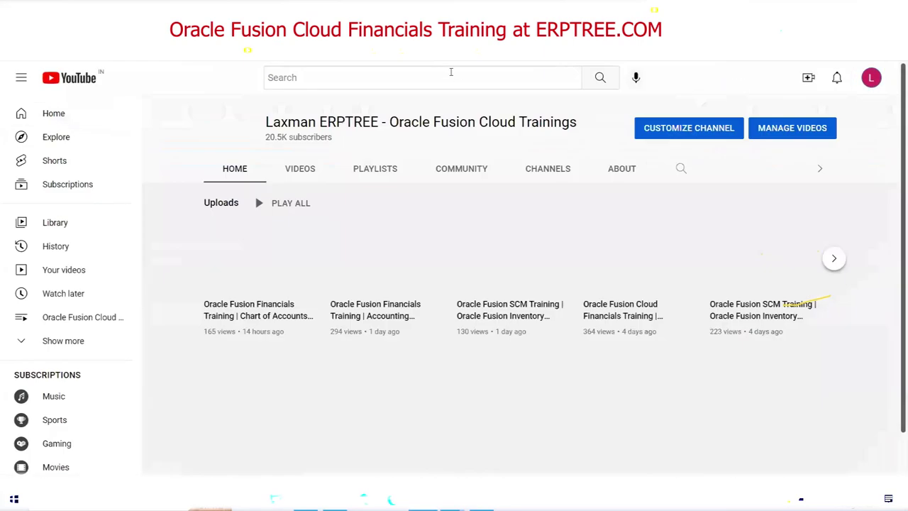
pyautogui.click(375, 171)
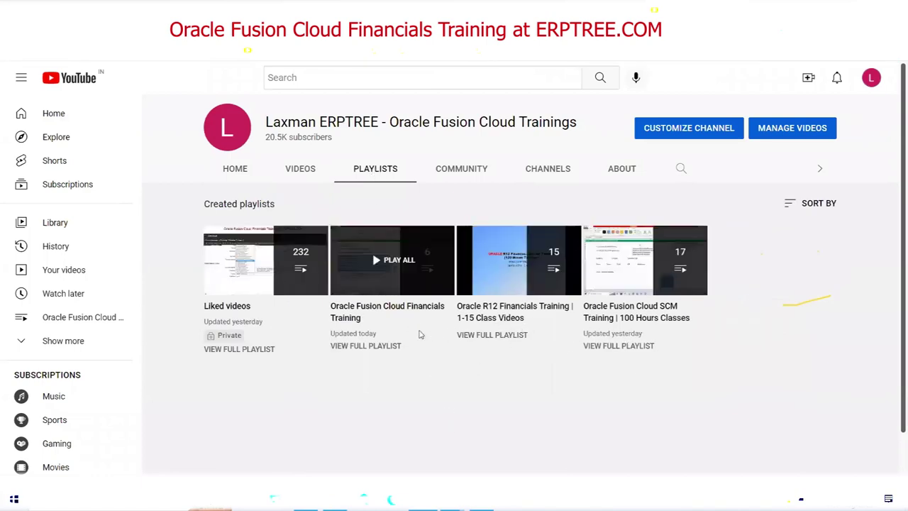
pyautogui.click(350, 312)
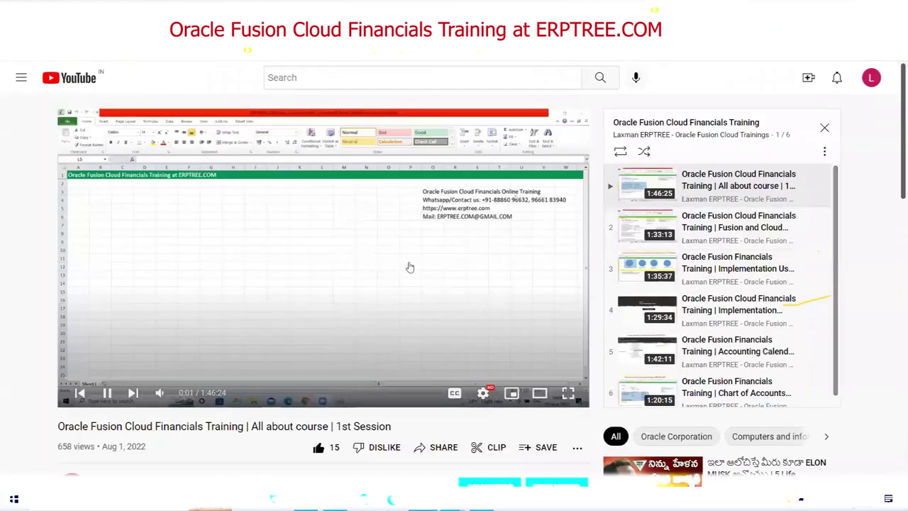
pyautogui.click(458, 279)
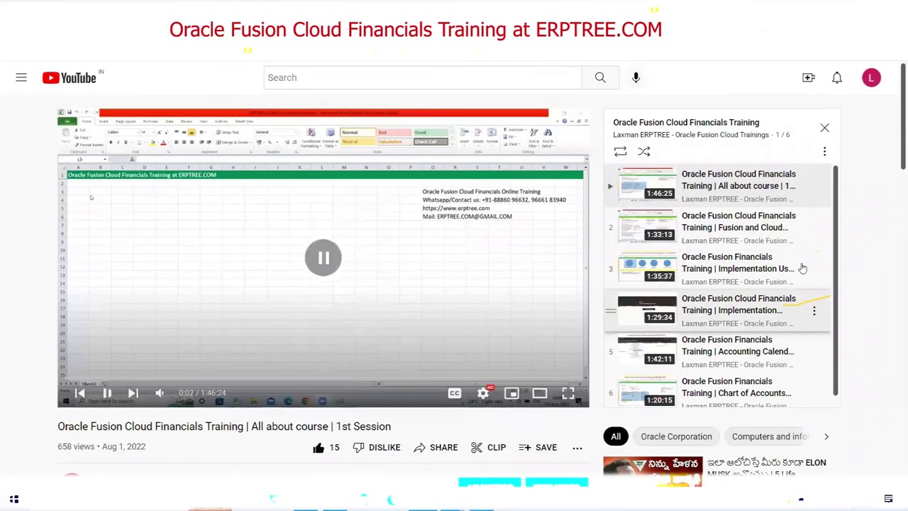
pyautogui.scroll(-1, 837, 250)
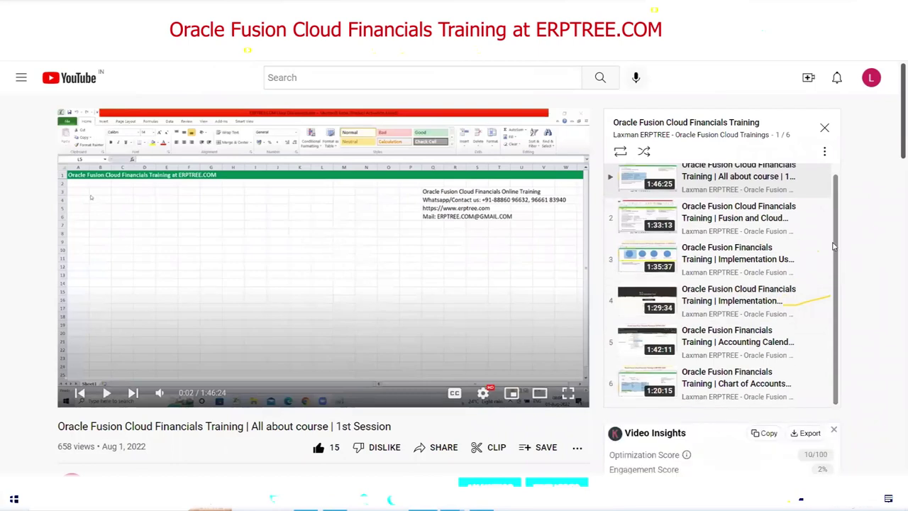
pyautogui.scroll(1, 840, 277)
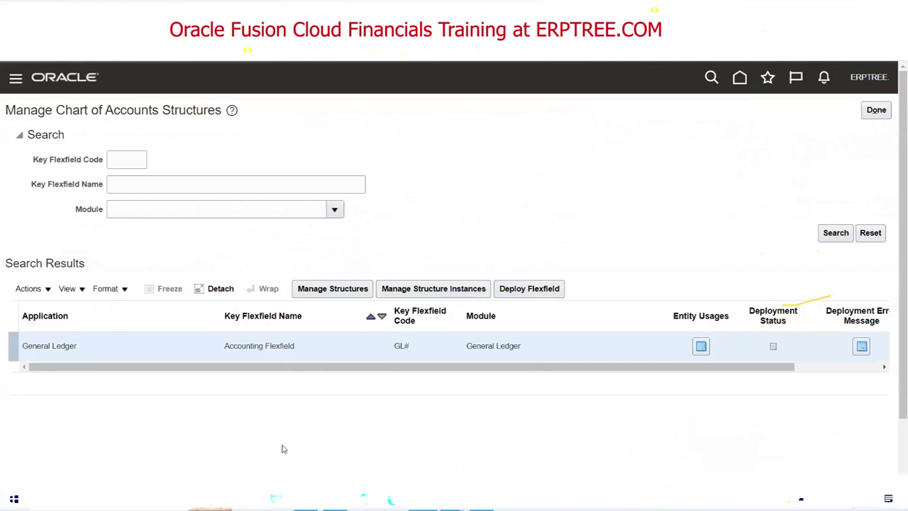
# Return to the Excel checklist at rows 161–184 and select empty cell B174.
pyautogui.hotkey('alt', 'Tab')
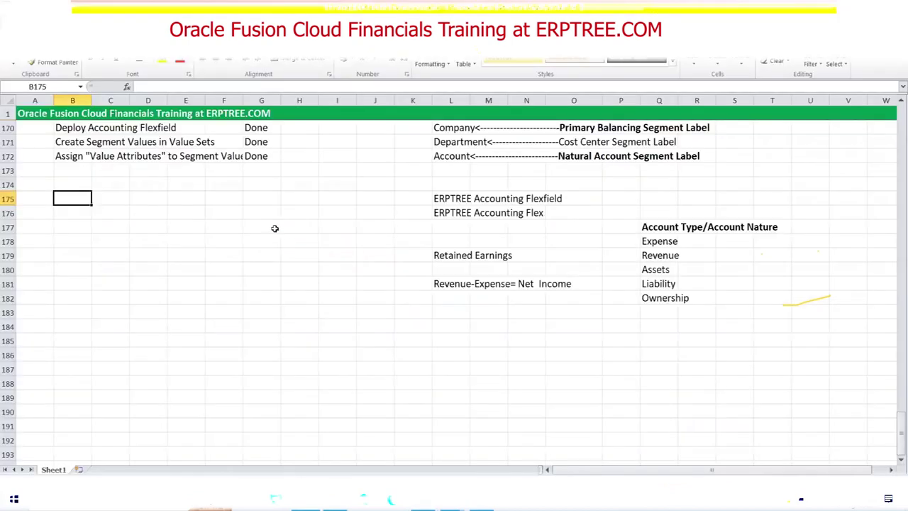
pyautogui.scroll(2, 204, 251)
pyautogui.scroll(1, 205, 251)
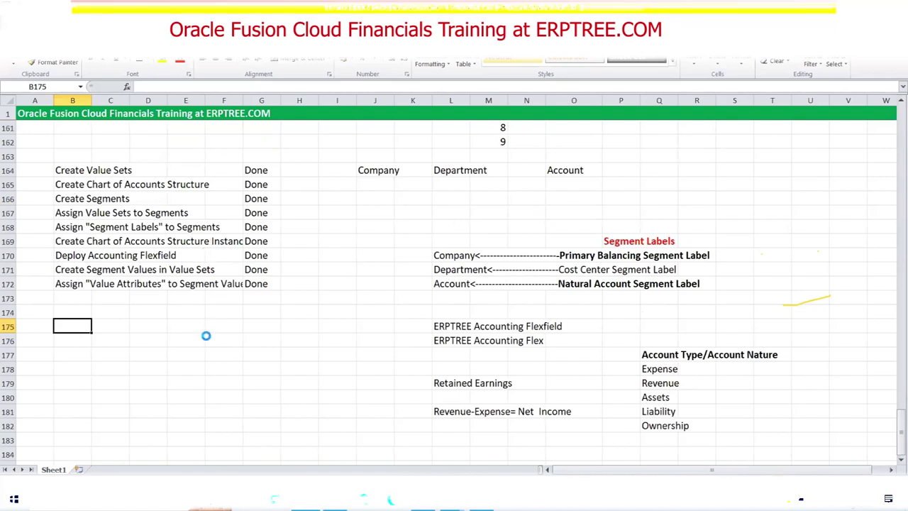
pyautogui.click(76, 310)
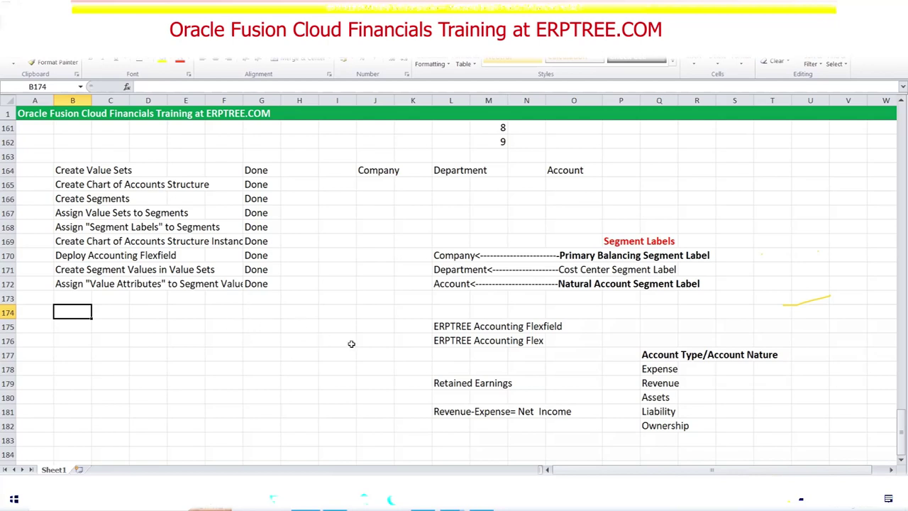
pyautogui.click(237, 365)
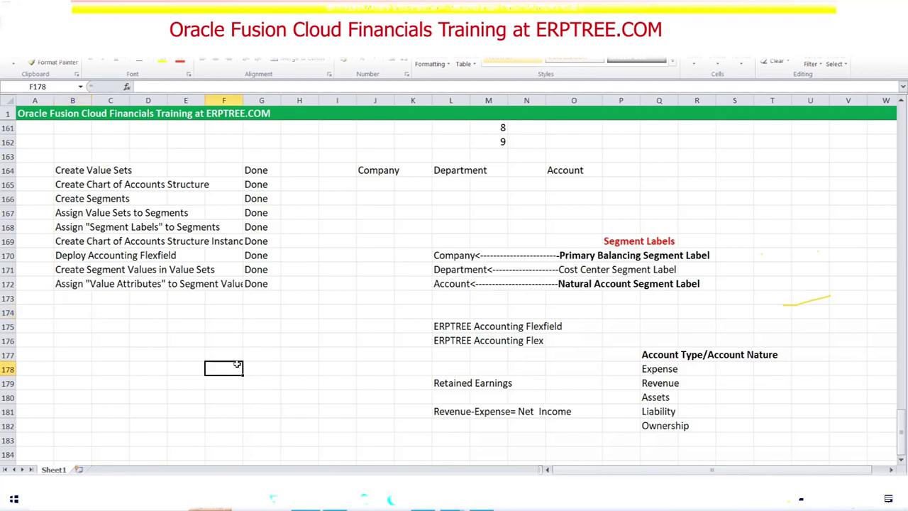
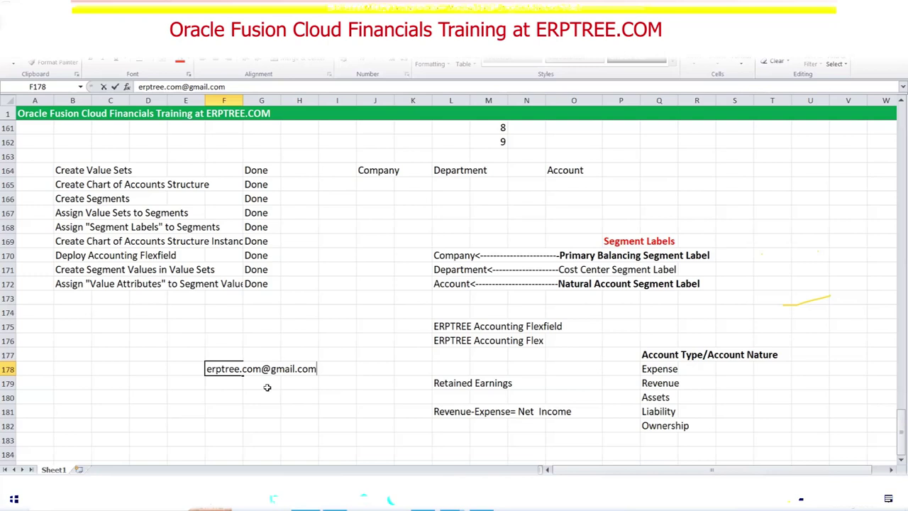
pyautogui.click(217, 385)
pyautogui.press('Up')
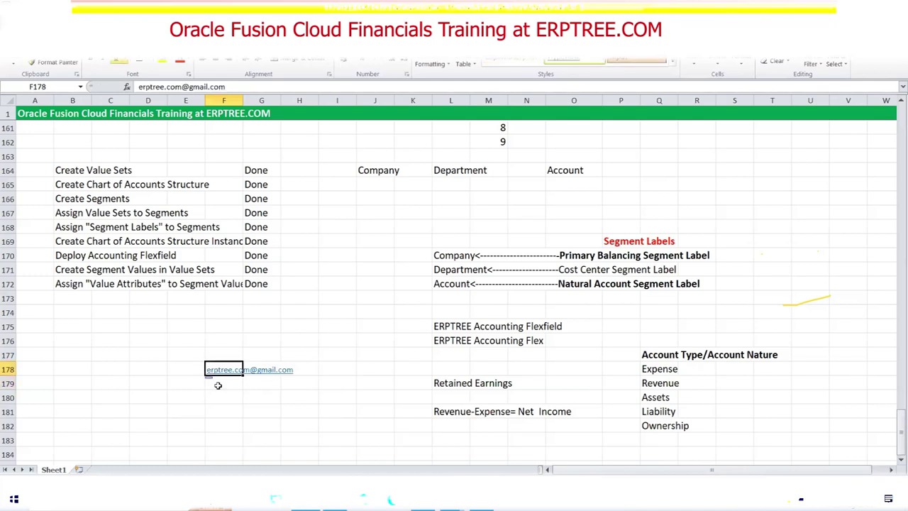
pyautogui.press('Delete')
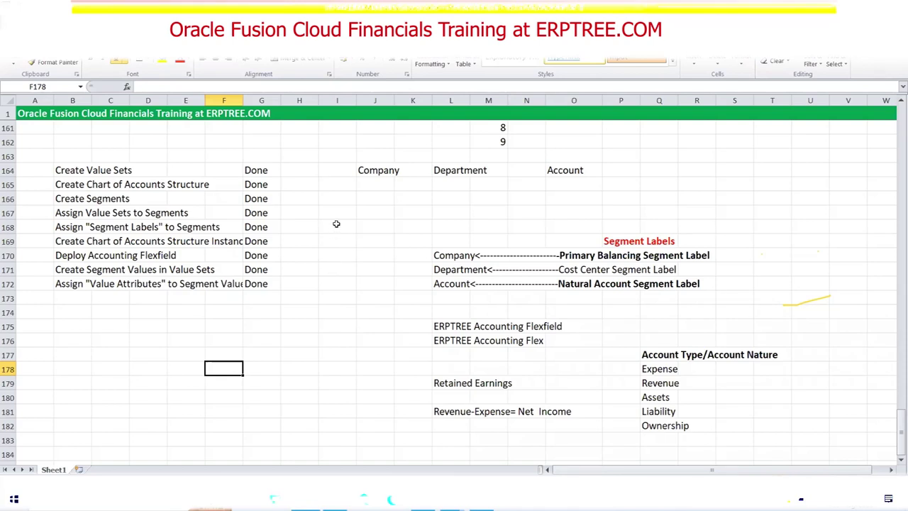
# Leave Chart of Accounts Structures and search Oracle setup tasks for 'Accounting Cal'.
pyautogui.hotkey('alt', 'Tab')
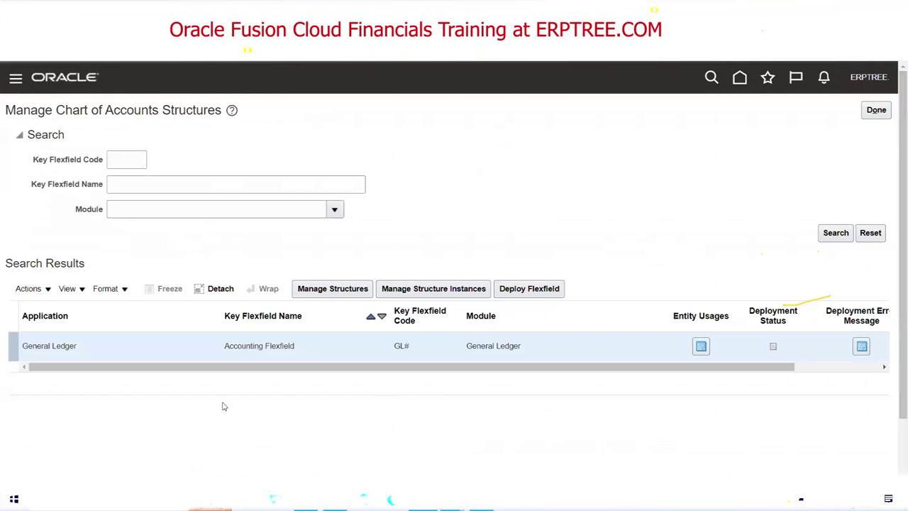
pyautogui.click(876, 110)
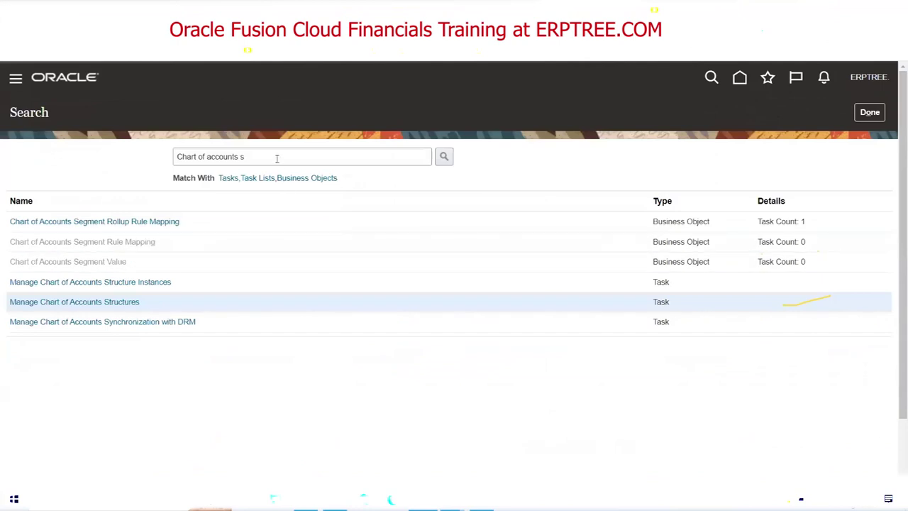
pyautogui.click(299, 159)
pyautogui.tripleClick(299, 158)
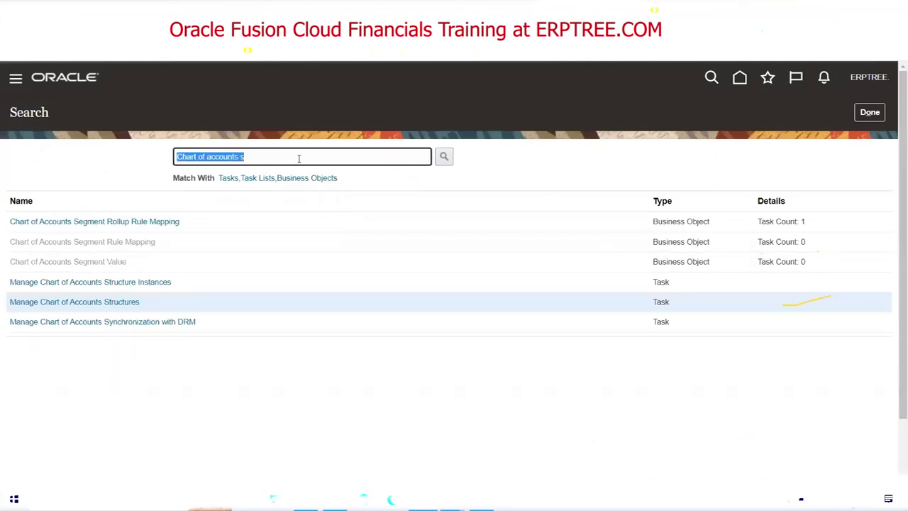
pyautogui.write('Acc')
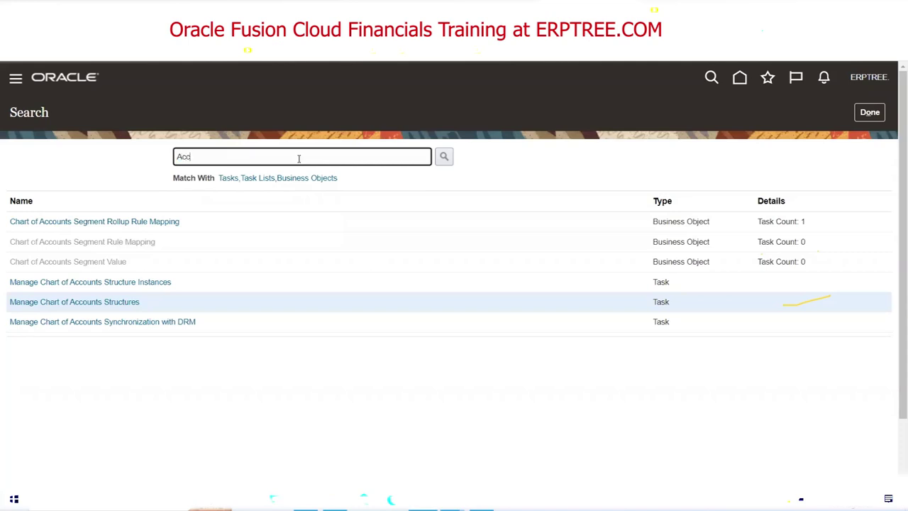
pyautogui.write('ounting Cal')
pyautogui.press('Return')
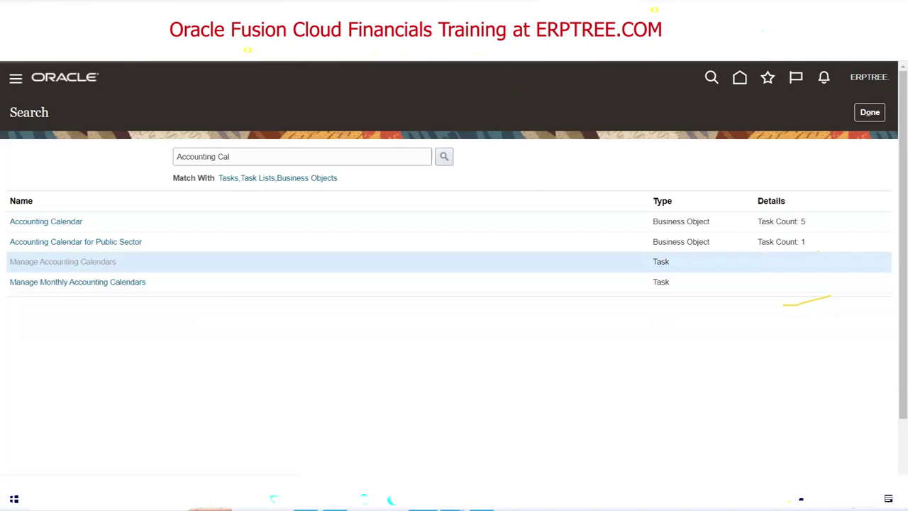
# Show About This Record for the 001 SRC CDR accounting calendar.
pyautogui.click(93, 179)
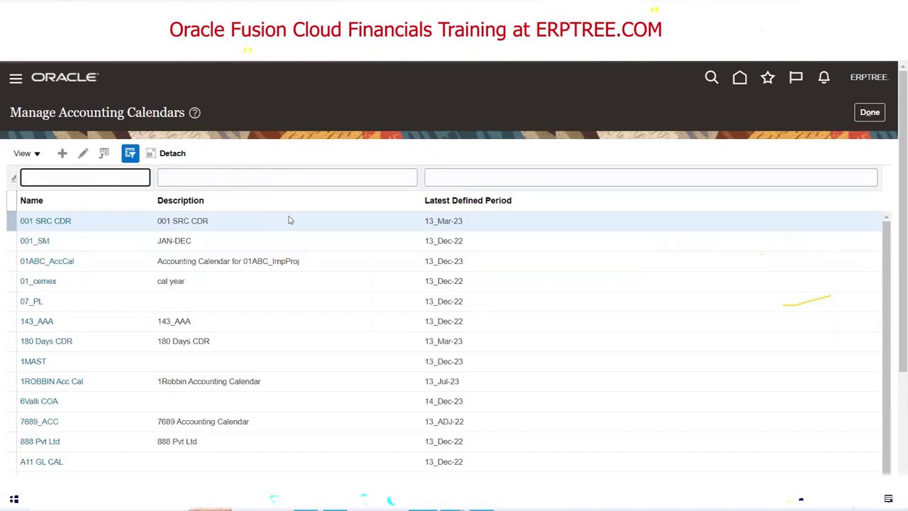
pyautogui.click(247, 222)
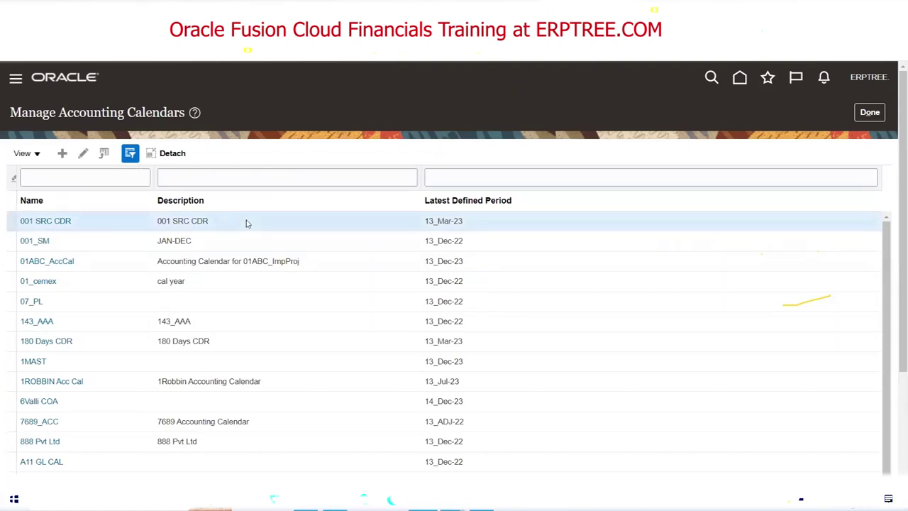
pyautogui.click(38, 155)
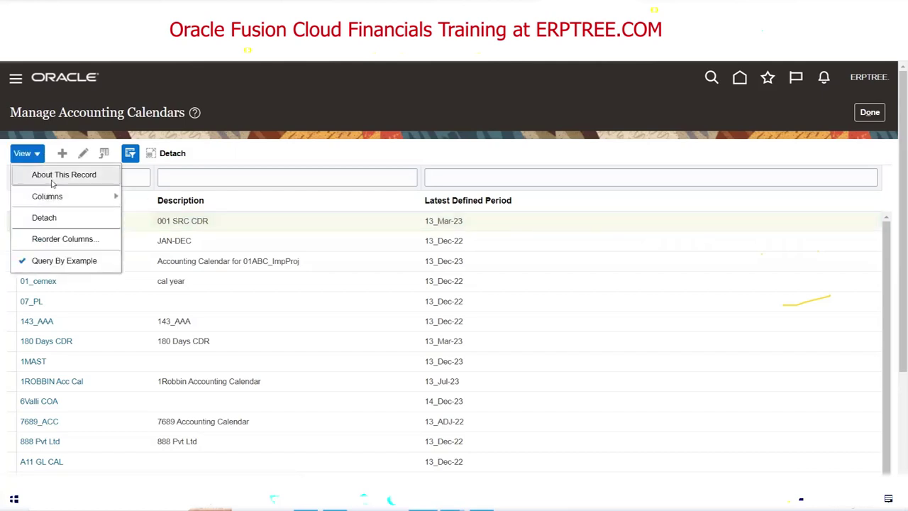
pyautogui.click(53, 175)
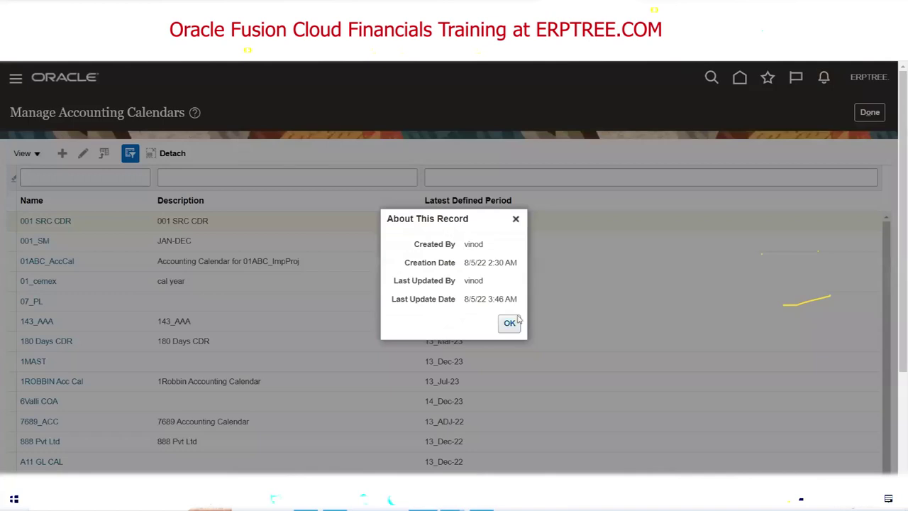
# Highlight the Created By, Creation Date, Last Updated By and Last Update Date values.
pyautogui.doubleClick(474, 244)
pyautogui.click(488, 271)
pyautogui.tripleClick(485, 266)
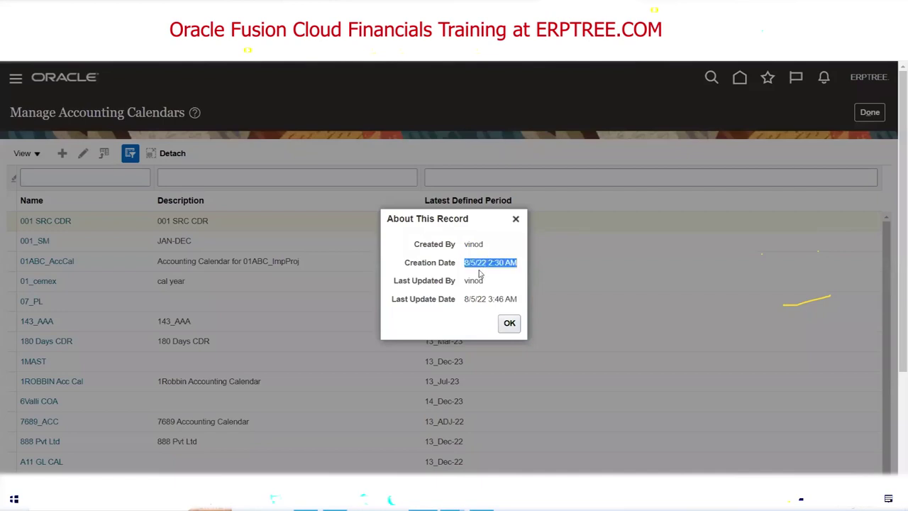
pyautogui.click(466, 262)
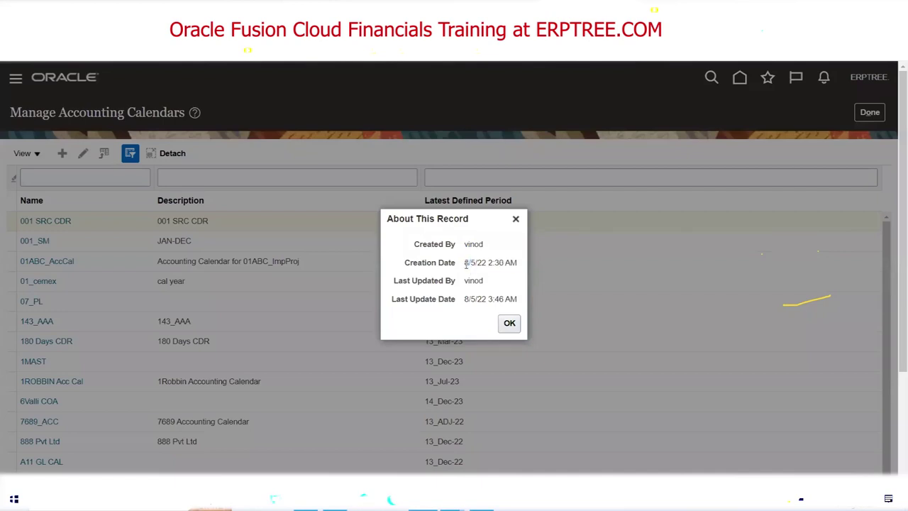
pyautogui.moveTo(465, 266); pyautogui.dragTo(523, 277)
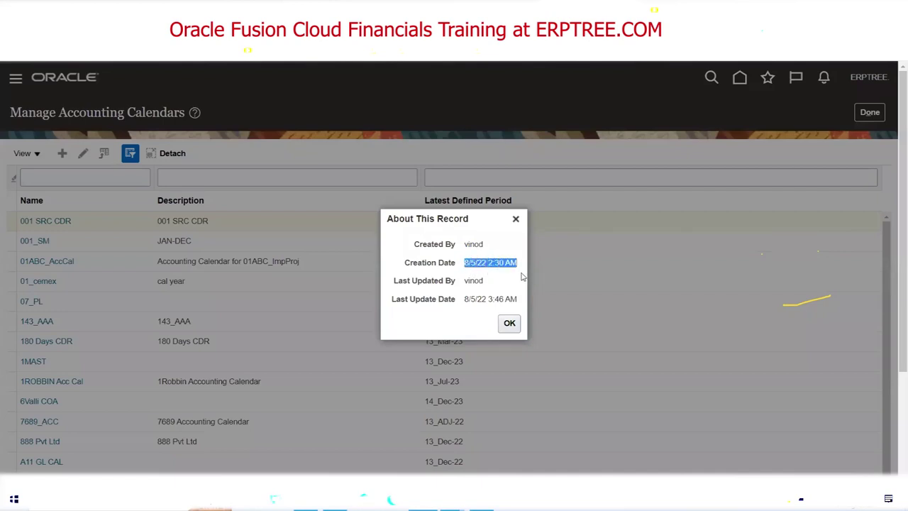
pyautogui.click(478, 281)
pyautogui.doubleClick(478, 281)
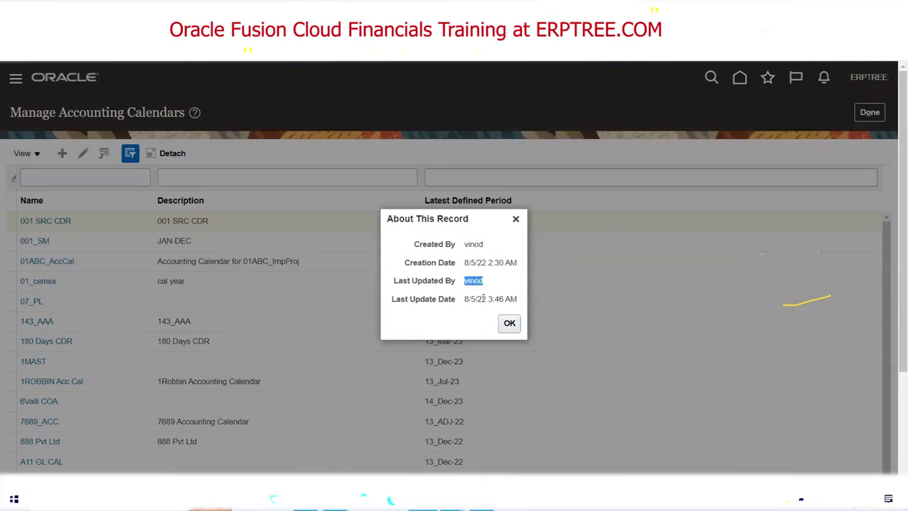
pyautogui.tripleClick(482, 299)
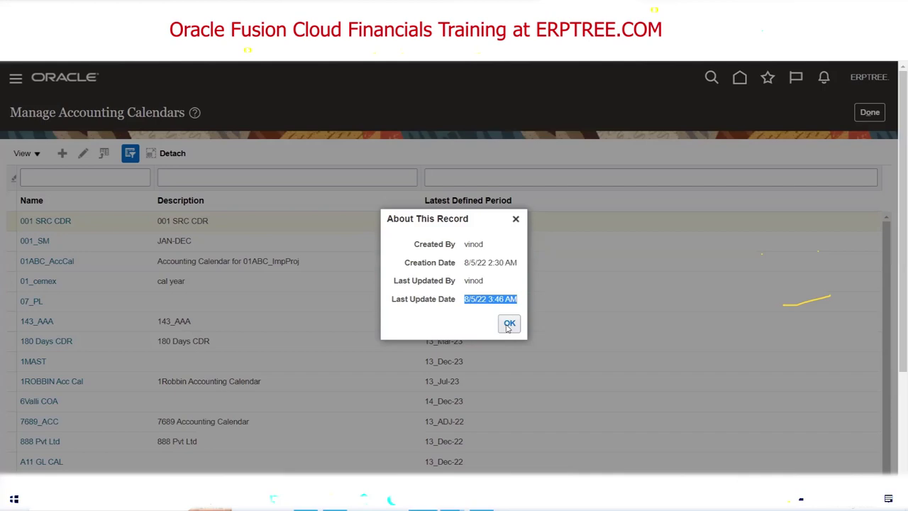
# Close the record details and exit Manage Accounting Calendars and the task search.
pyautogui.click(516, 219)
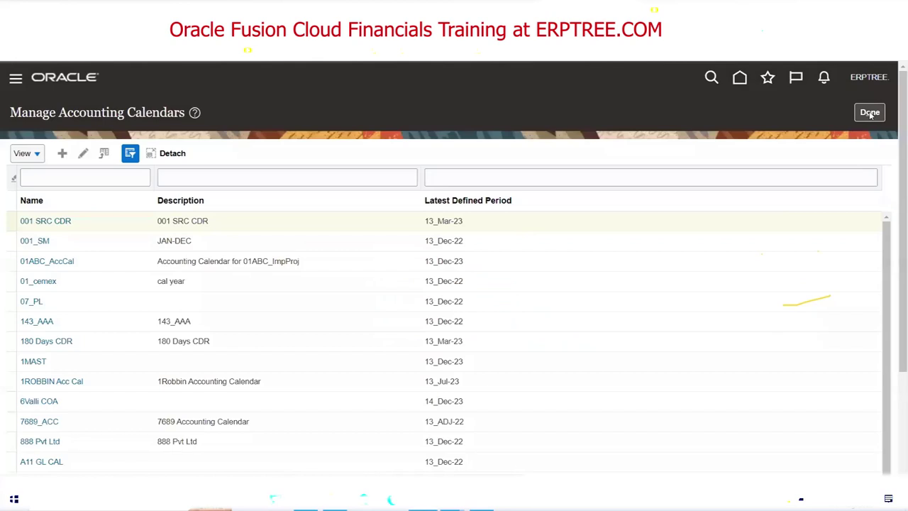
pyautogui.click(870, 113)
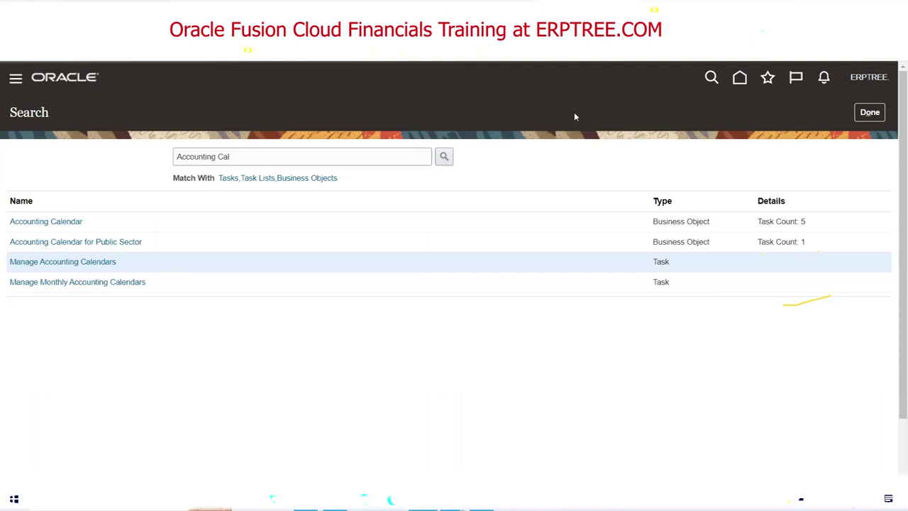
pyautogui.click(870, 112)
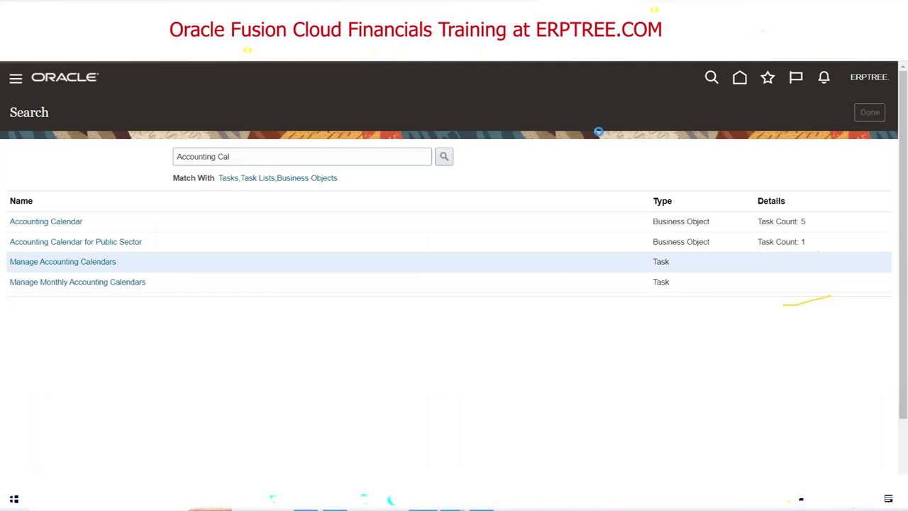